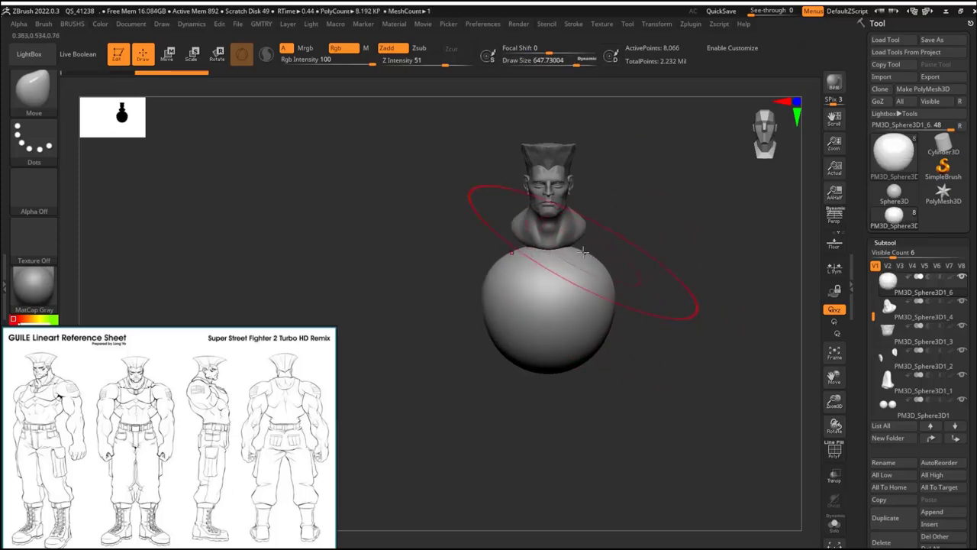
Step: Drag the body sphere with Move into a broad, tapering heart-shaped torso under the head
mouse_move(581, 321)
mouse_down()
mouse_move(628, 240)
mouse_move(505, 322)
mouse_move(553, 204)
mouse_up()
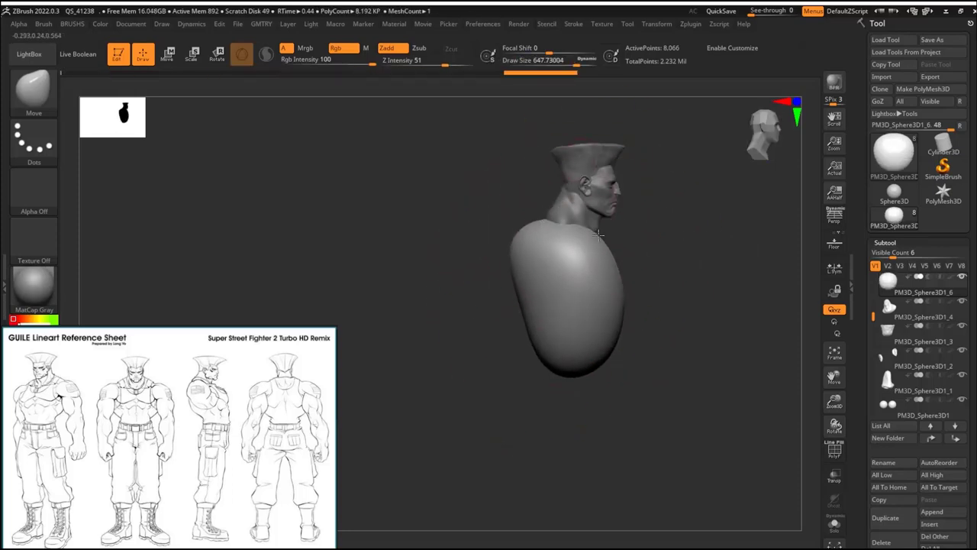
mouse_move(534, 305)
mouse_down()
mouse_move(512, 327)
mouse_move(545, 371)
mouse_move(567, 380)
mouse_up()
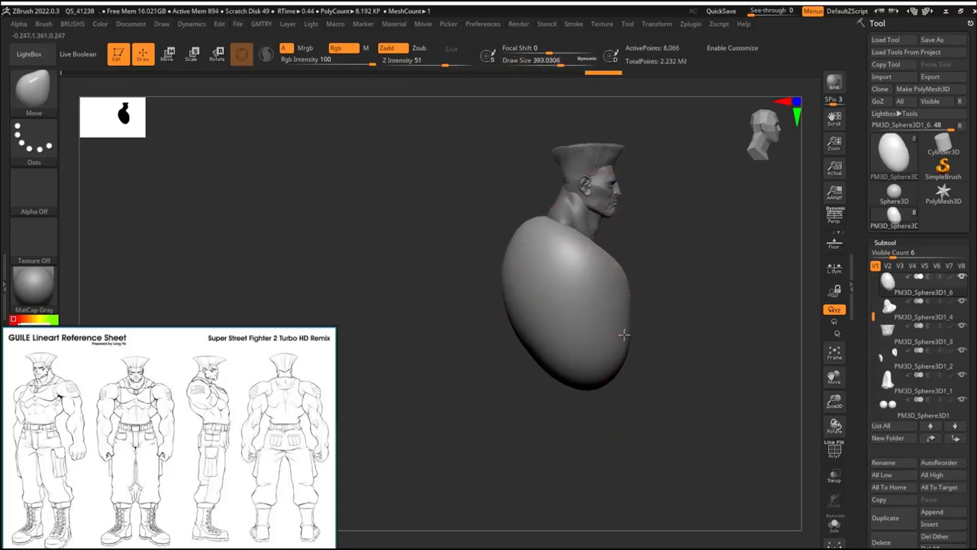
drag(623, 334, 601, 363)
drag(547, 377, 534, 347)
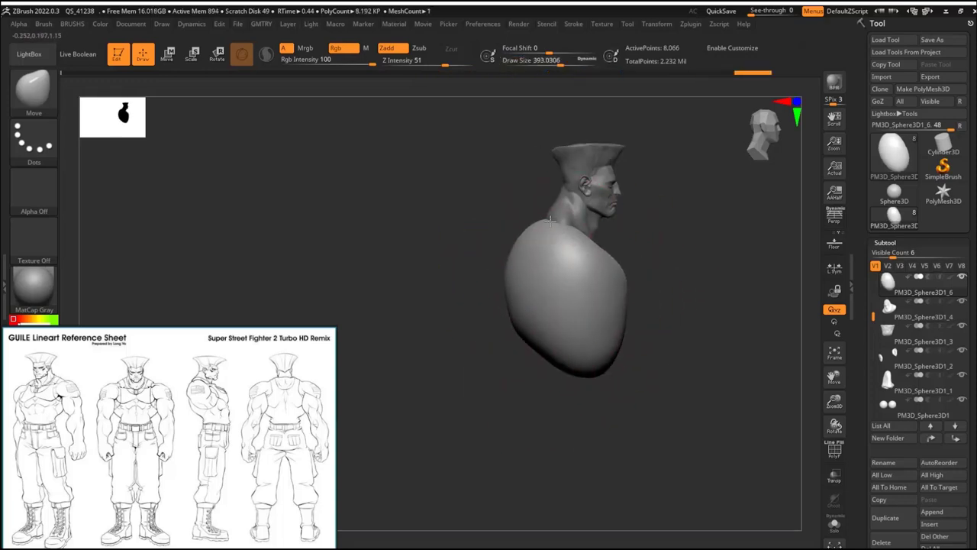
right_drag(549, 220, 541, 311)
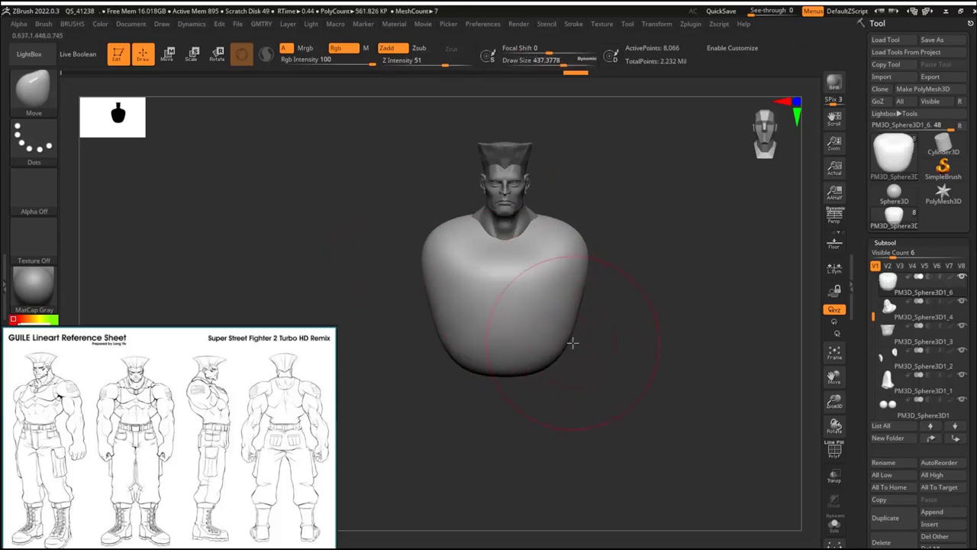
mouse_move(573, 343)
mouse_down()
mouse_move(533, 336)
mouse_move(571, 298)
mouse_up()
Step: ZRemesh the torso, then reshape the shoulder mass, checking it from the side and back
key(g)
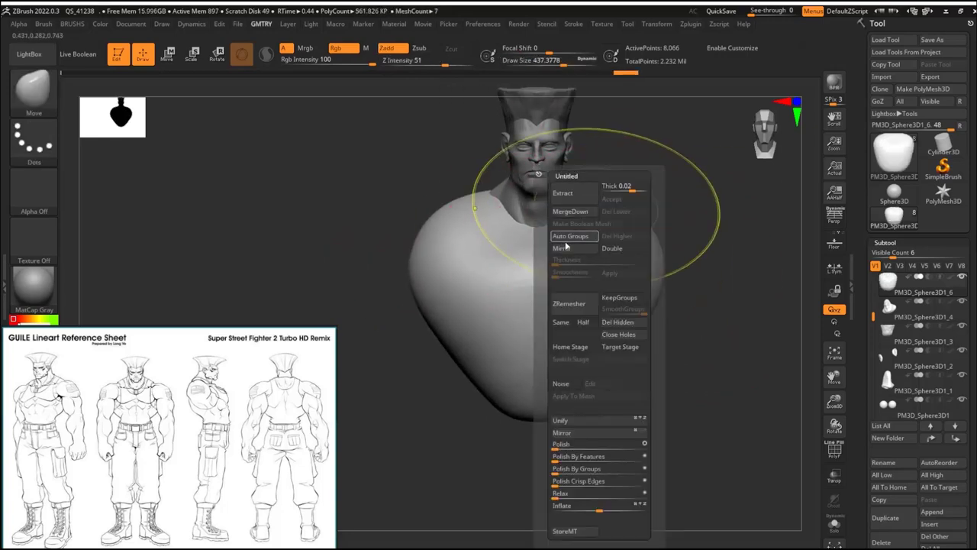
click(569, 303)
right_drag(657, 252, 682, 244)
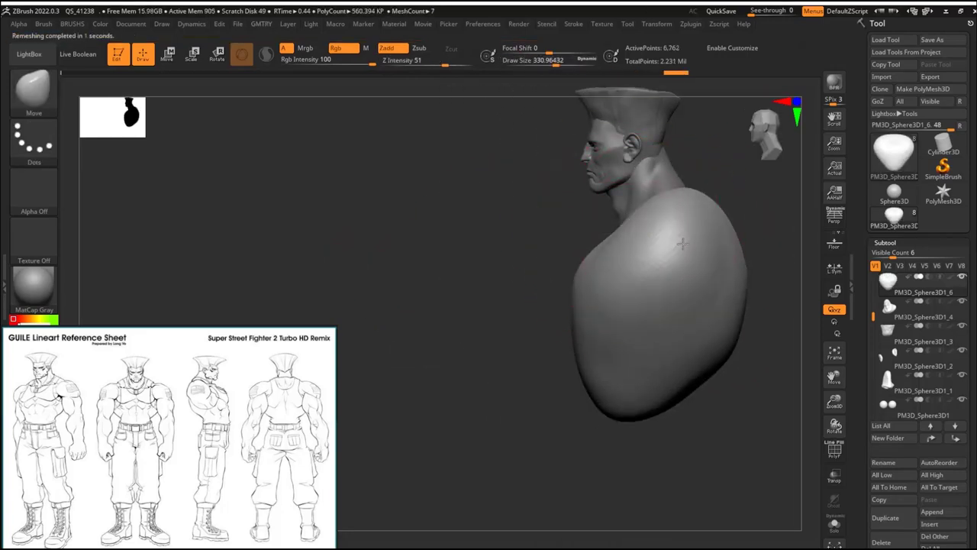
mouse_move(682, 244)
mouse_down()
mouse_move(714, 291)
mouse_move(732, 228)
mouse_move(676, 207)
mouse_up()
mouse_move(676, 207)
right_down()
mouse_move(585, 201)
mouse_move(600, 200)
right_up()
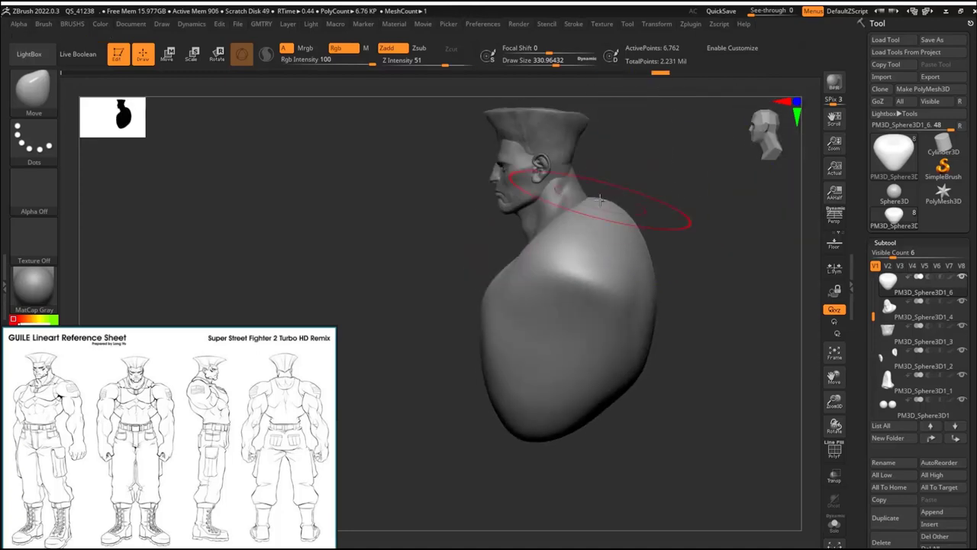
mouse_move(645, 262)
right_down()
mouse_move(484, 359)
mouse_move(567, 207)
right_up()
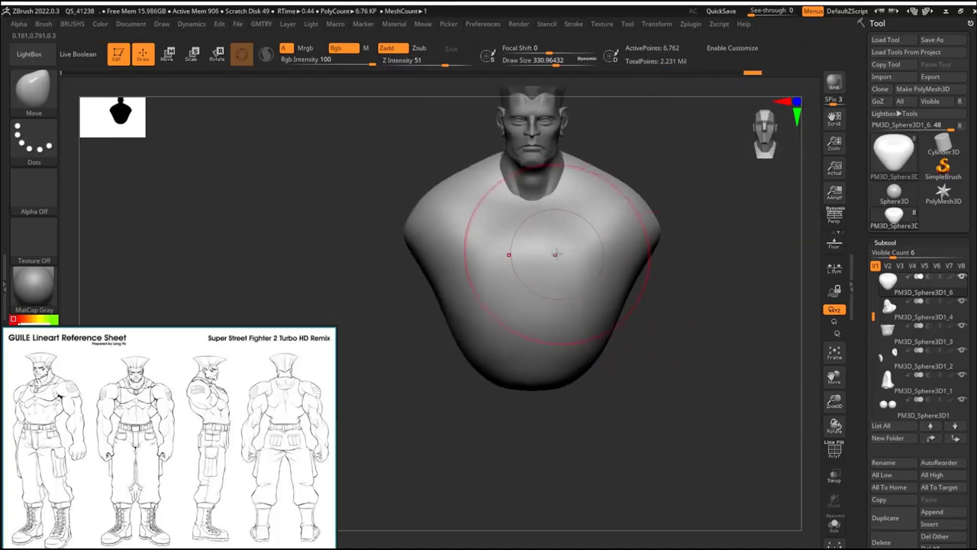
right_drag(670, 183, 689, 206)
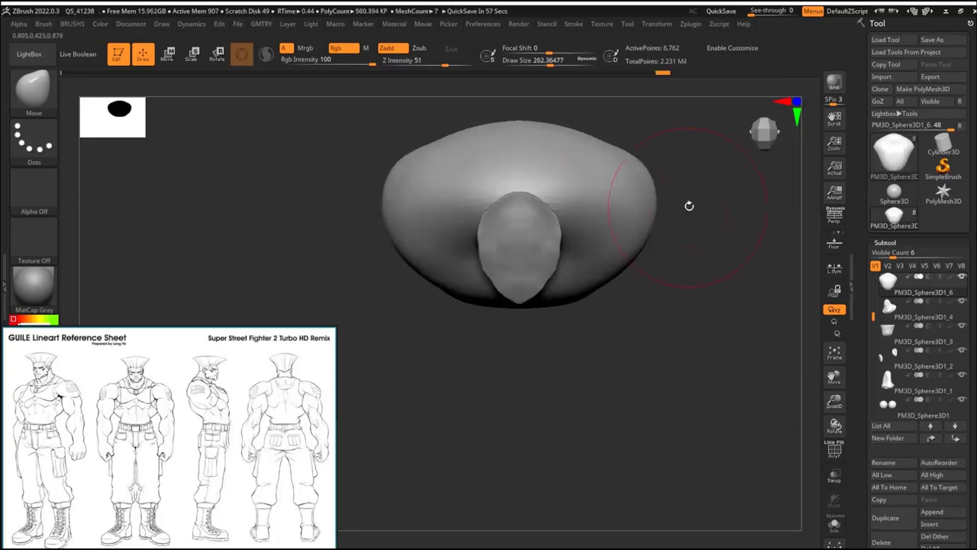
Step: Dent the base of the neck, smooth and broaden the upper chest, and enlarge the brush to about 217
drag(574, 217, 592, 251)
right_drag(631, 222, 665, 209)
key(f)
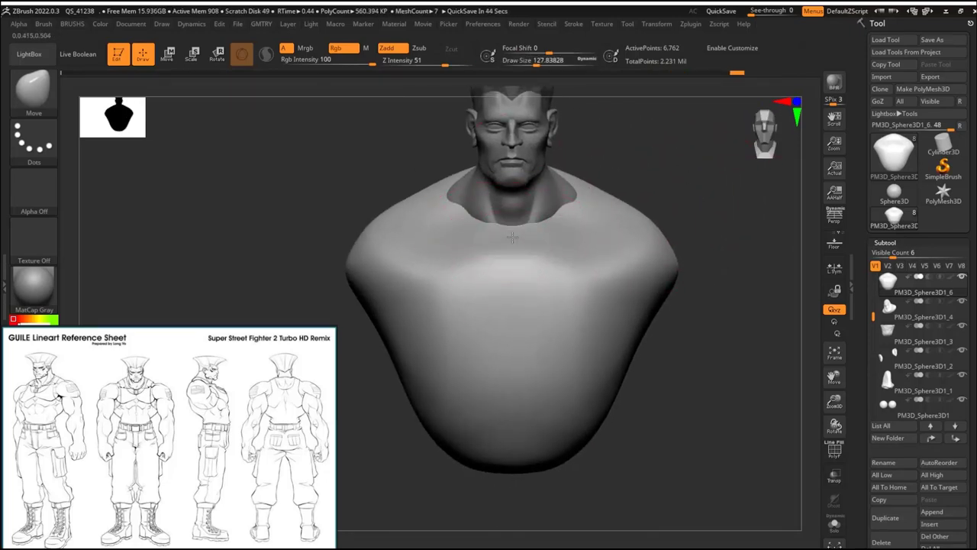
drag(511, 243, 603, 221)
mouse_move(597, 369)
right_down()
mouse_move(684, 266)
mouse_move(640, 304)
right_up()
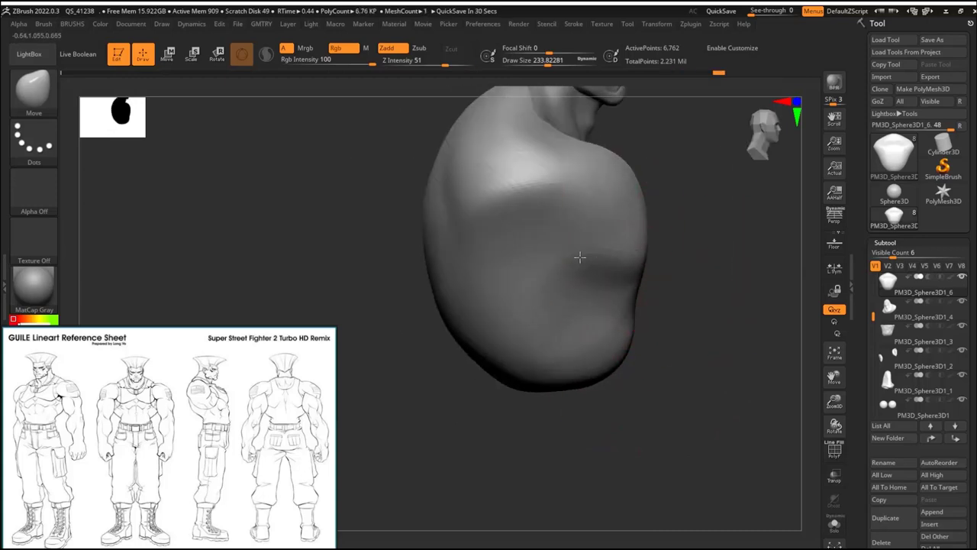
drag(644, 191, 650, 191)
shift+right_drag(575, 228, 567, 286)
Step: Switch to DamStandard with Focal Shift -14 and Z Intensity lowered from 33 to 10
key(b)
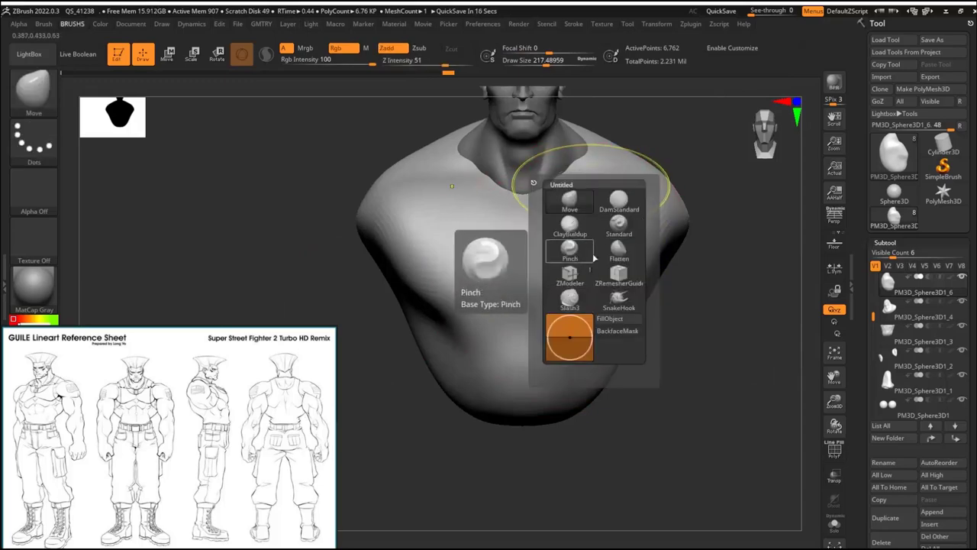
click(619, 200)
right_drag(600, 327, 622, 316)
key(space)
drag(624, 324, 620, 323)
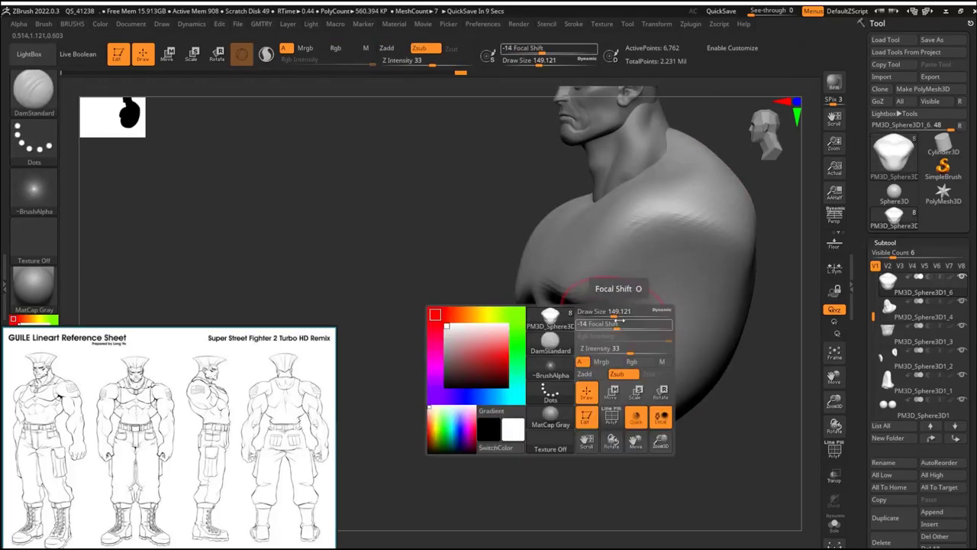
right_drag(611, 290, 580, 294)
key(space)
drag(603, 365, 566, 365)
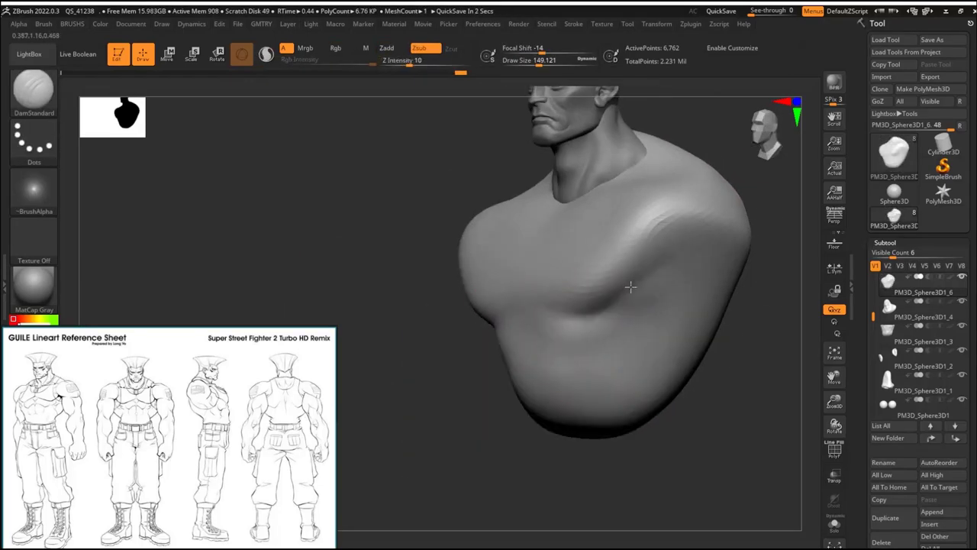
right_drag(631, 286, 661, 297)
key(f)
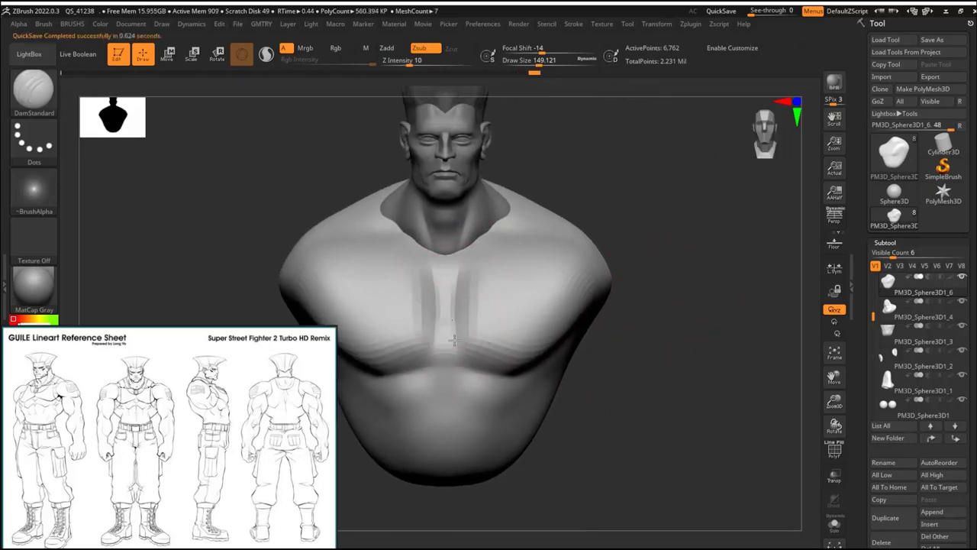
Step: Push the chest out beneath the chin and round out the lower and upper back
right_drag(516, 247, 587, 229)
key(w)
key(q)
key(s)
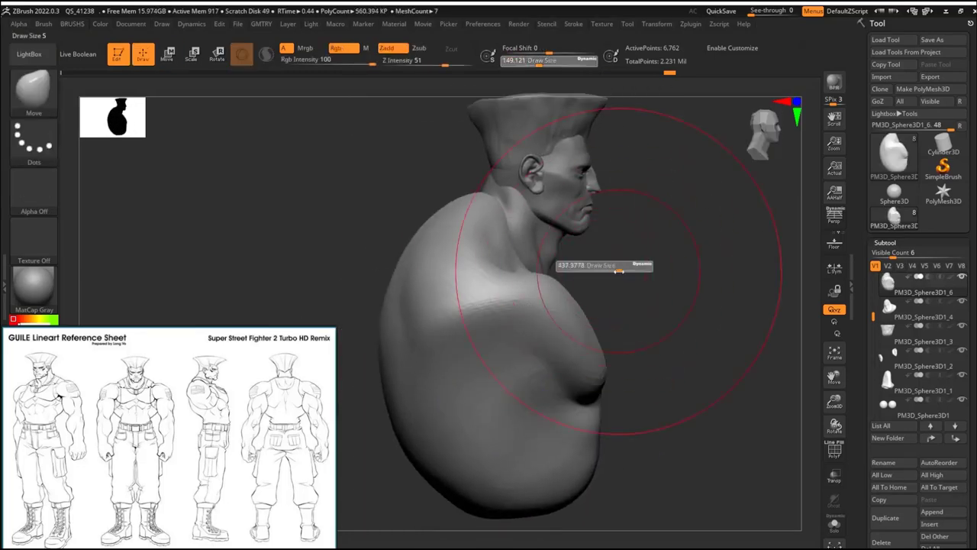
drag(585, 339, 590, 311)
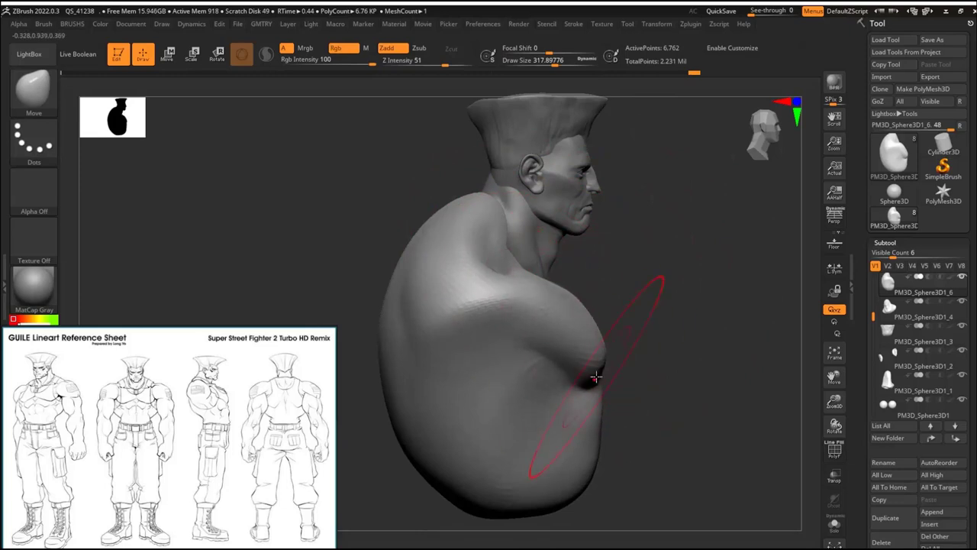
mouse_move(428, 425)
mouse_down()
mouse_move(448, 498)
mouse_move(465, 473)
mouse_up()
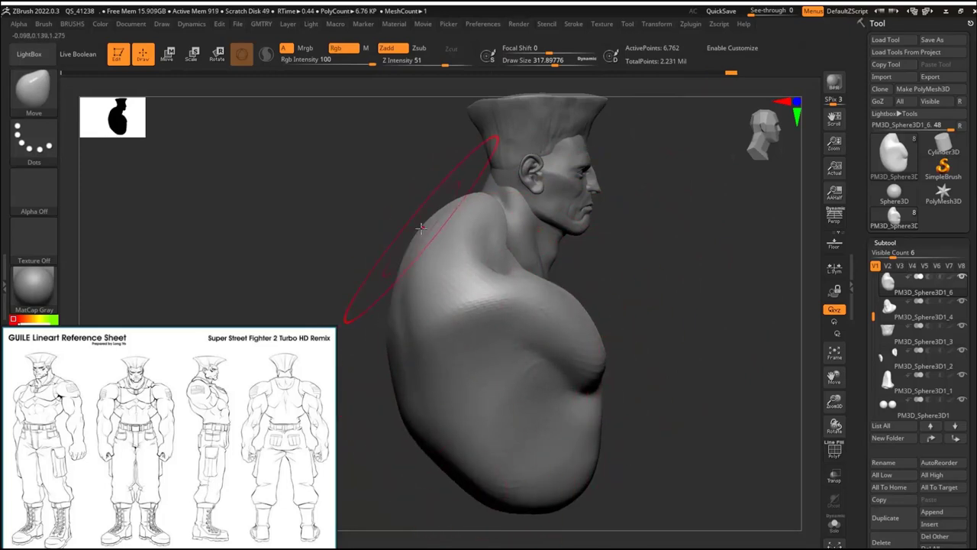
drag(435, 186, 444, 305)
right_drag(445, 306, 638, 203)
Step: Carve a DamStandard crease under the shoulder blades and refine the belly, chest and neck forms
key(b)
key(d)
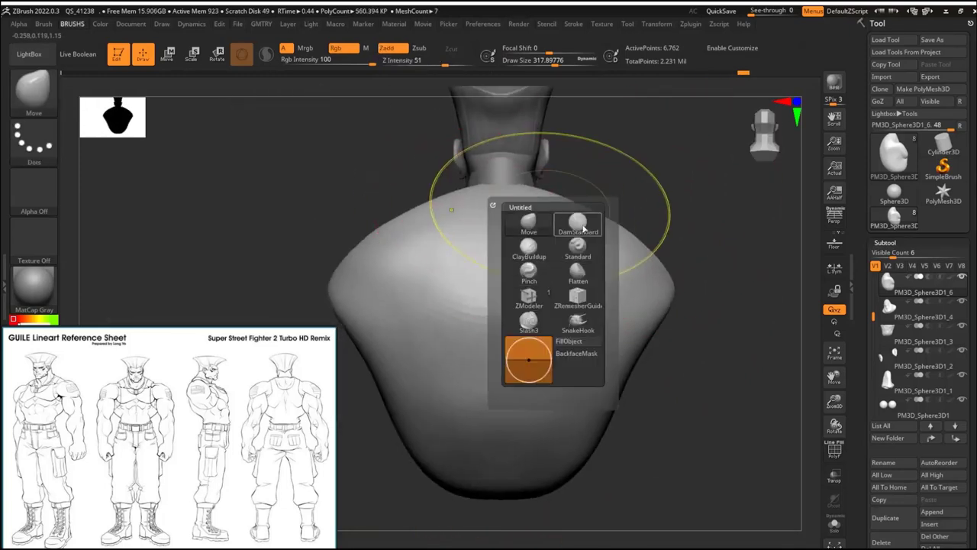
key(s)
key(s)
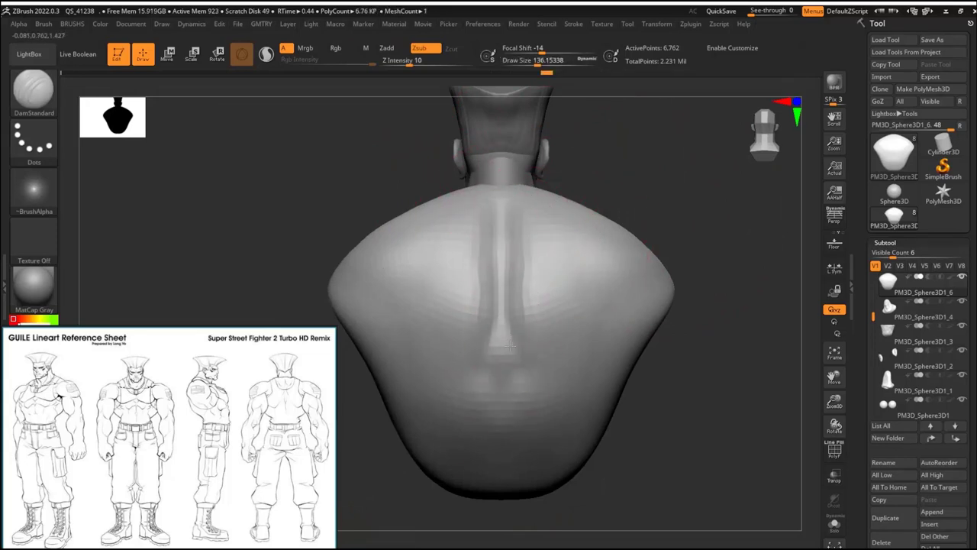
mouse_move(538, 365)
mouse_down()
mouse_move(582, 407)
mouse_move(550, 365)
mouse_up()
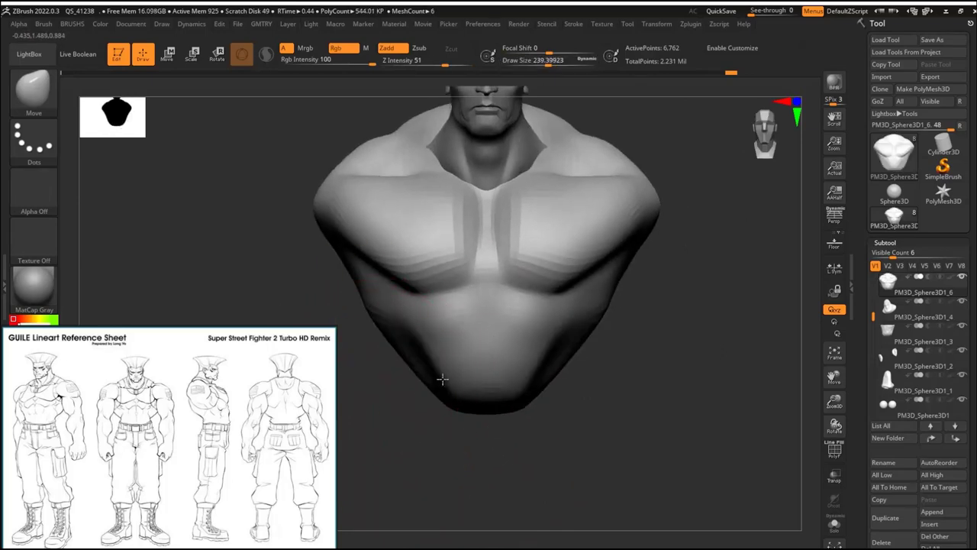
drag(392, 436, 448, 428)
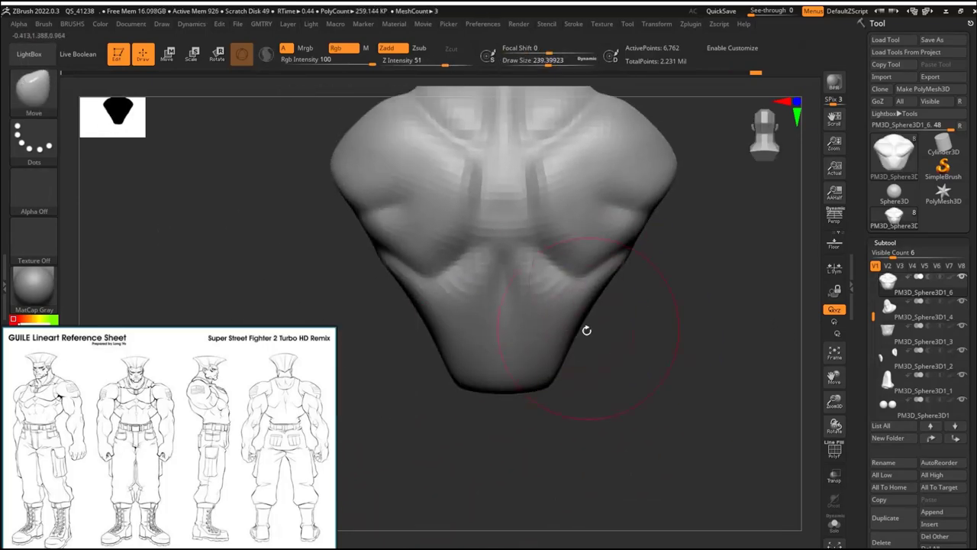
mouse_move(585, 331)
mouse_down()
mouse_move(638, 324)
mouse_move(651, 251)
mouse_move(597, 280)
mouse_move(574, 368)
mouse_up()
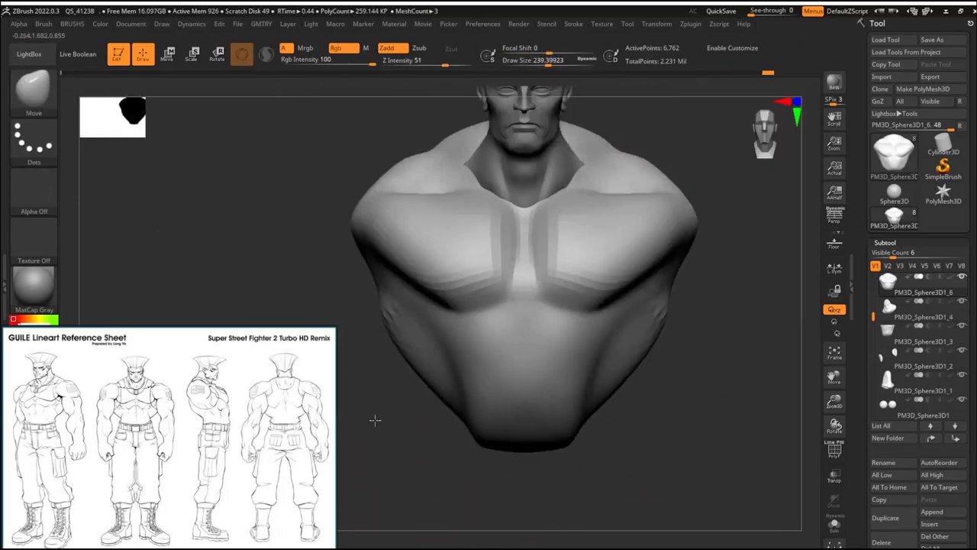
mouse_move(607, 233)
mouse_down()
mouse_move(559, 178)
mouse_move(552, 188)
mouse_move(616, 221)
mouse_up()
drag(687, 210, 540, 275)
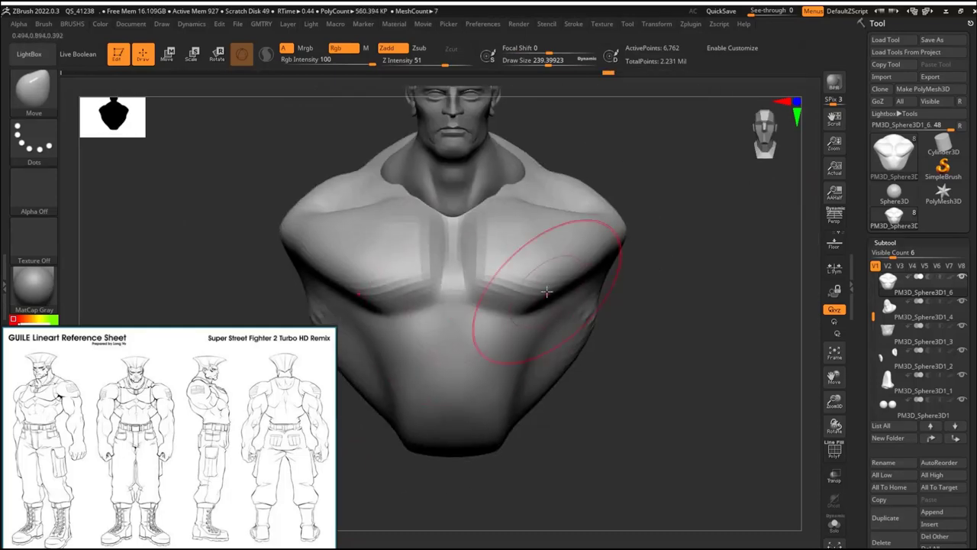
Step: Switch to the Pinch brush with Focal Shift 0 and Z Intensity 8
key(space)
click(561, 321)
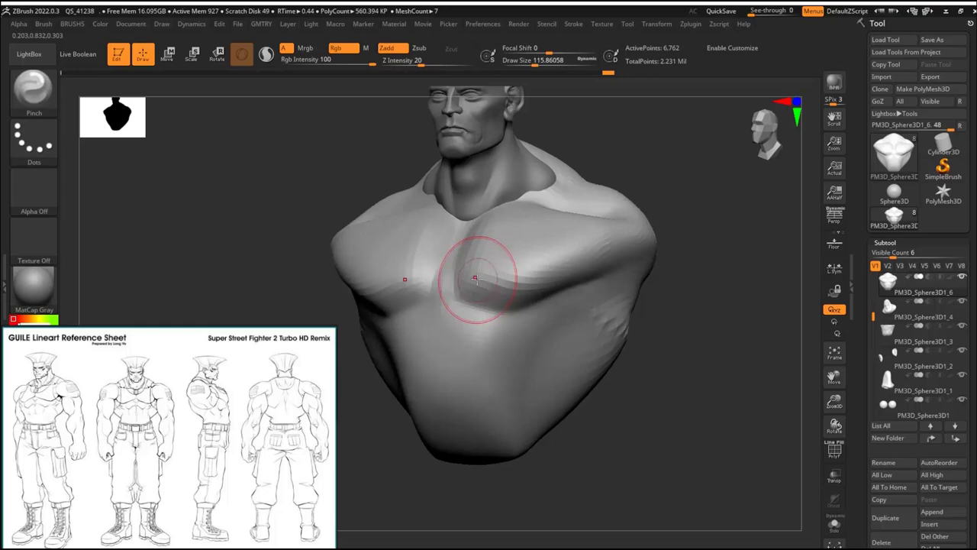
key(space)
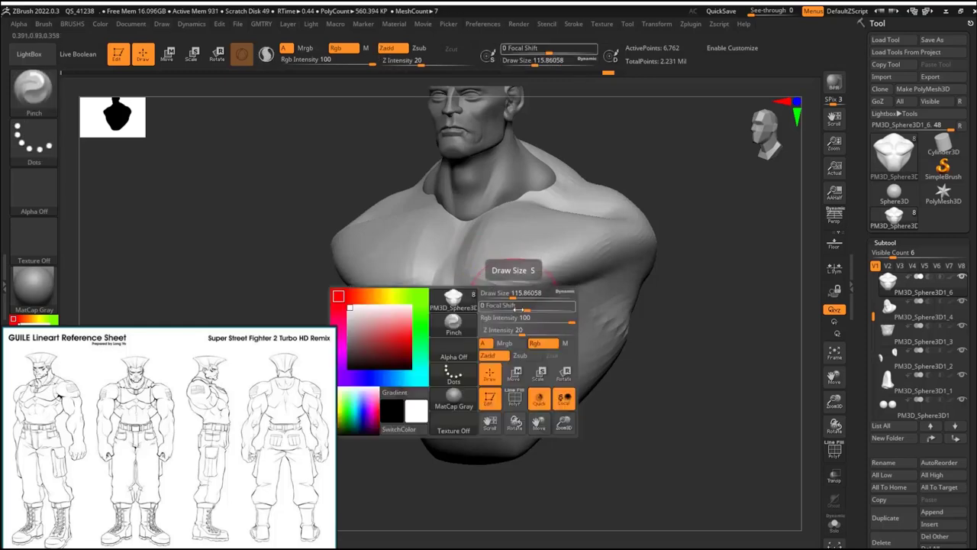
mouse_move(534, 332)
mouse_down()
mouse_move(497, 332)
mouse_move(515, 332)
mouse_up()
key(space)
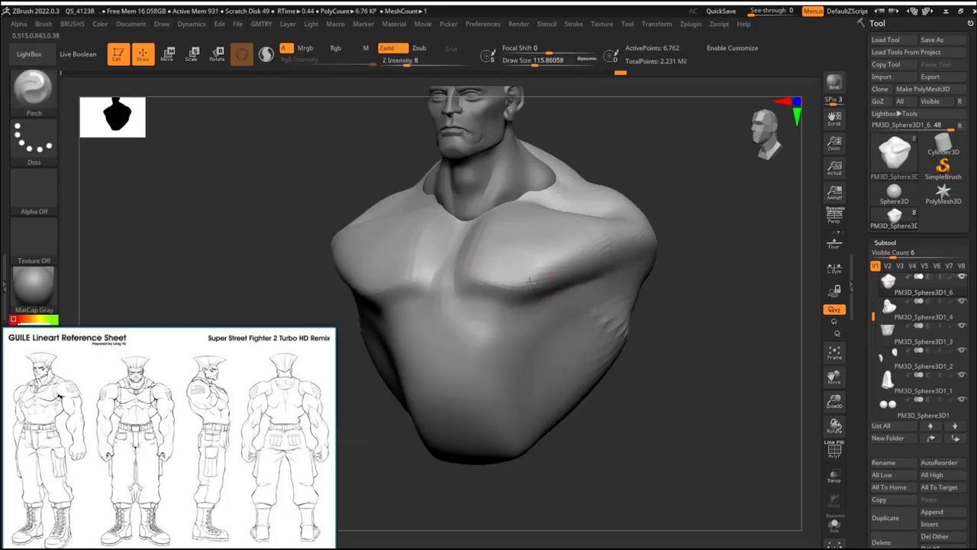
shift+drag(690, 228, 542, 206)
Step: Carve pectoral lines into the chest with a small DamStandard brush
drag(554, 305, 545, 321)
key(b)
key(d)
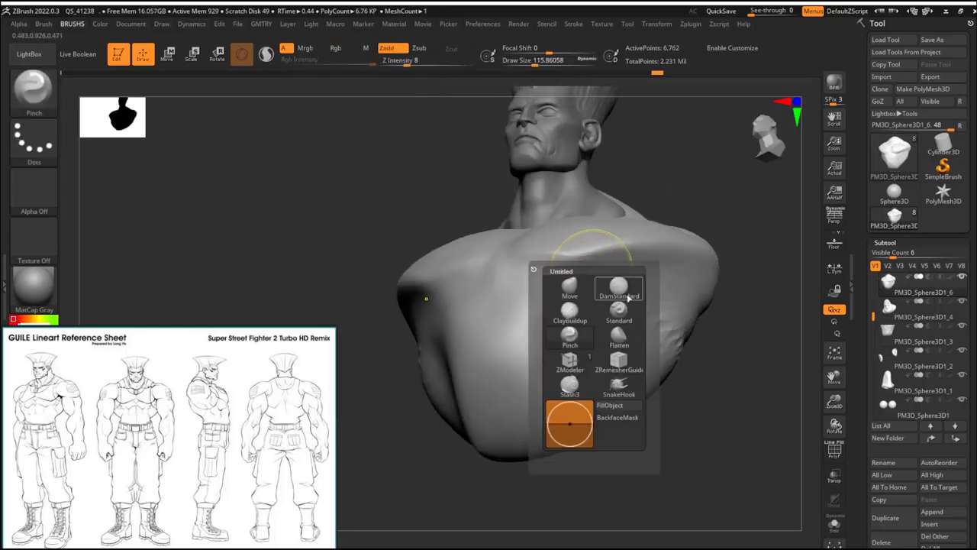
key(s)
mouse_move(461, 220)
mouse_down()
mouse_move(527, 258)
mouse_move(680, 258)
mouse_up()
shift+right_drag(680, 258, 520, 200)
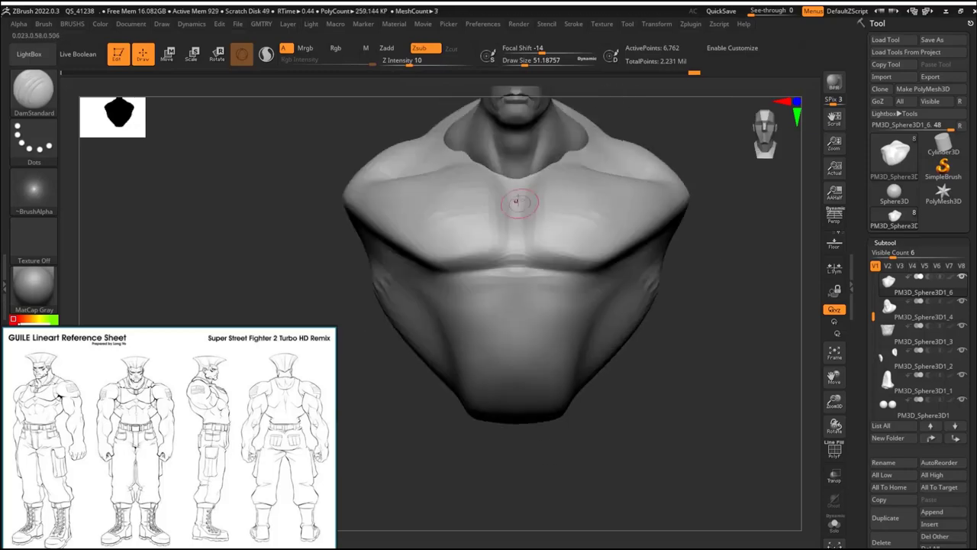
ctrl+right_drag(512, 249, 482, 225)
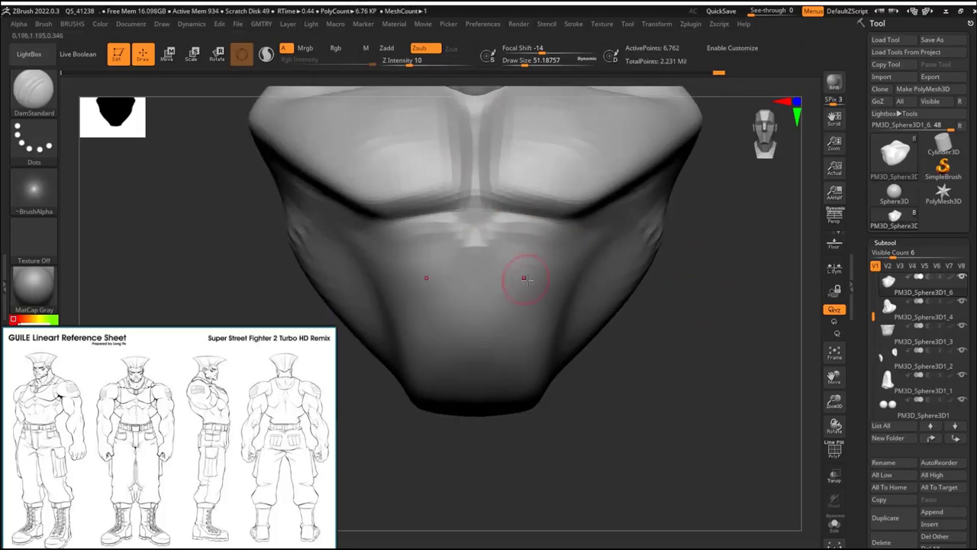
right_drag(565, 253, 539, 265)
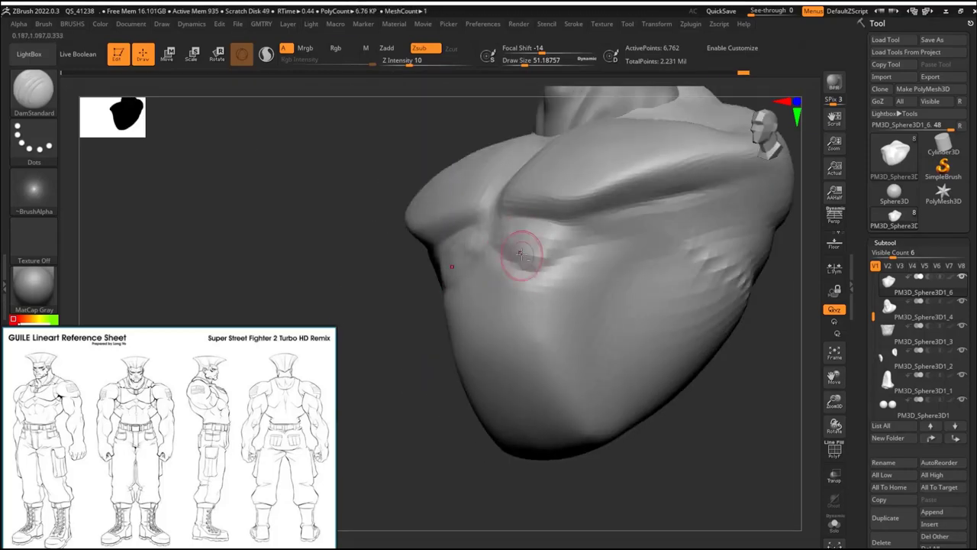
key(shift+space)
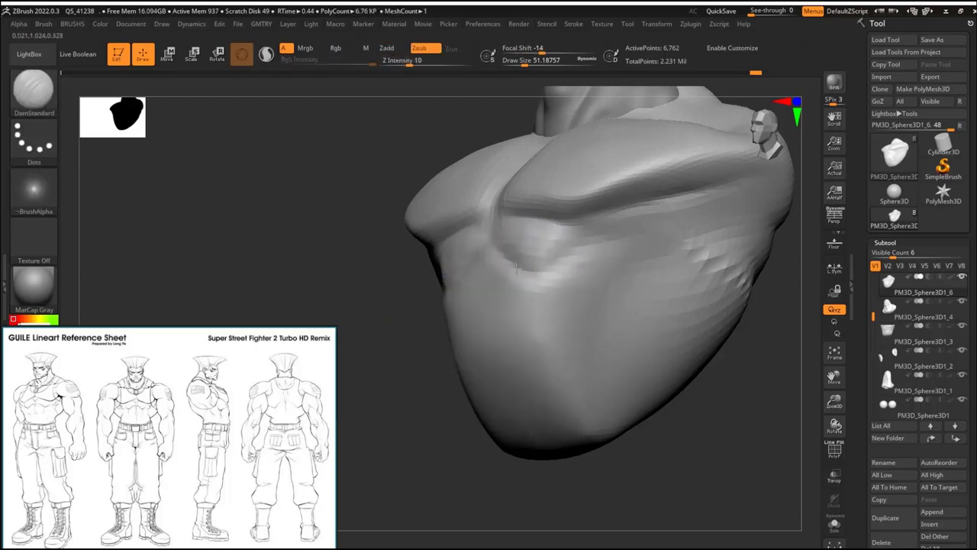
mouse_move(560, 268)
right_down()
mouse_move(628, 393)
mouse_move(527, 261)
right_up()
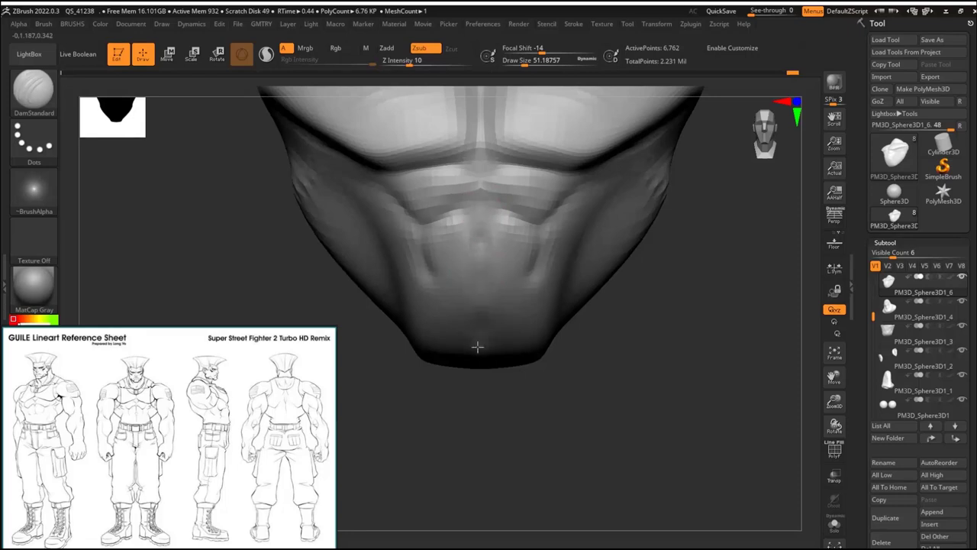
mouse_move(535, 274)
right_down()
mouse_move(685, 356)
mouse_move(613, 323)
mouse_move(613, 277)
right_up()
Step: Push the torso's front muscle forms with the Move brush at about size 197
key(b)
key(m)
key(v)
right_drag(415, 284, 586, 260)
key(s)
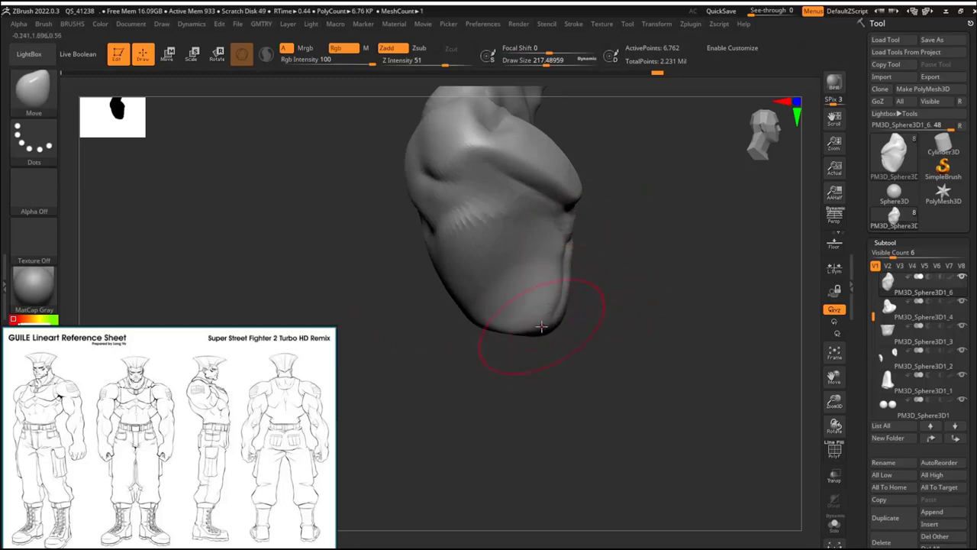
right_drag(541, 327, 654, 323)
key(s)
drag(538, 345, 532, 328)
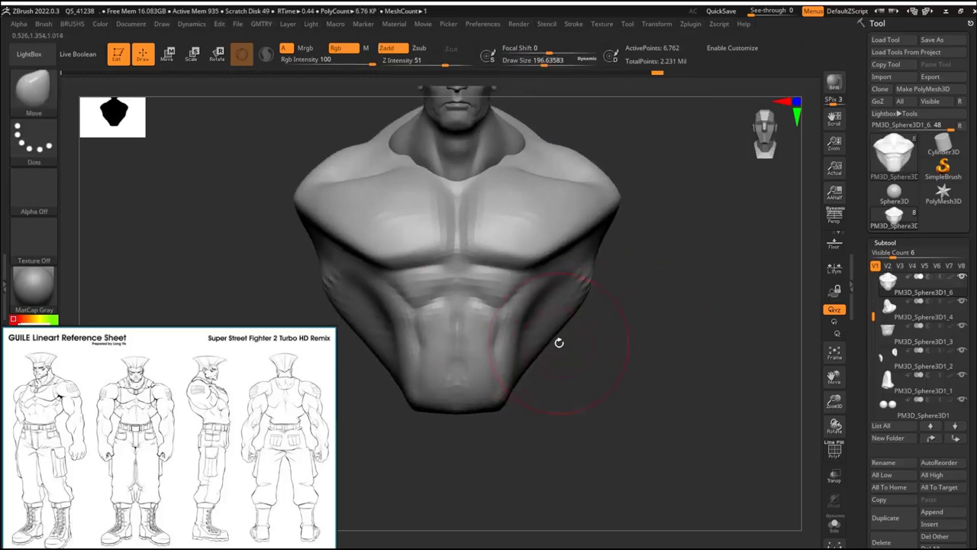
mouse_move(559, 343)
right_down()
mouse_move(604, 343)
mouse_move(562, 295)
mouse_move(588, 354)
mouse_move(464, 303)
right_up()
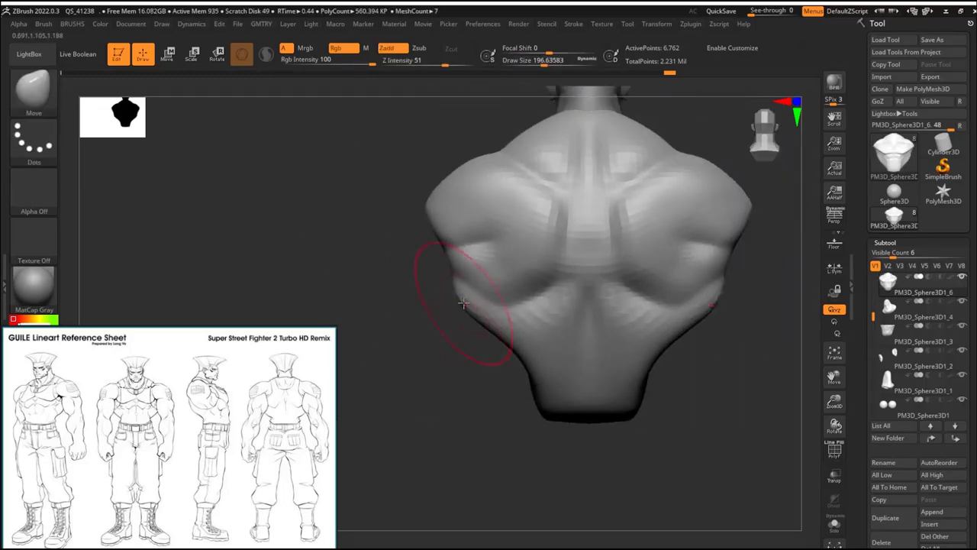
Step: Carve back muscle lines with DamStandard at about size 94
key(b)
key(d)
key(s)
mouse_move(486, 356)
right_down()
mouse_move(523, 328)
mouse_move(613, 385)
mouse_move(517, 354)
right_up()
key([)
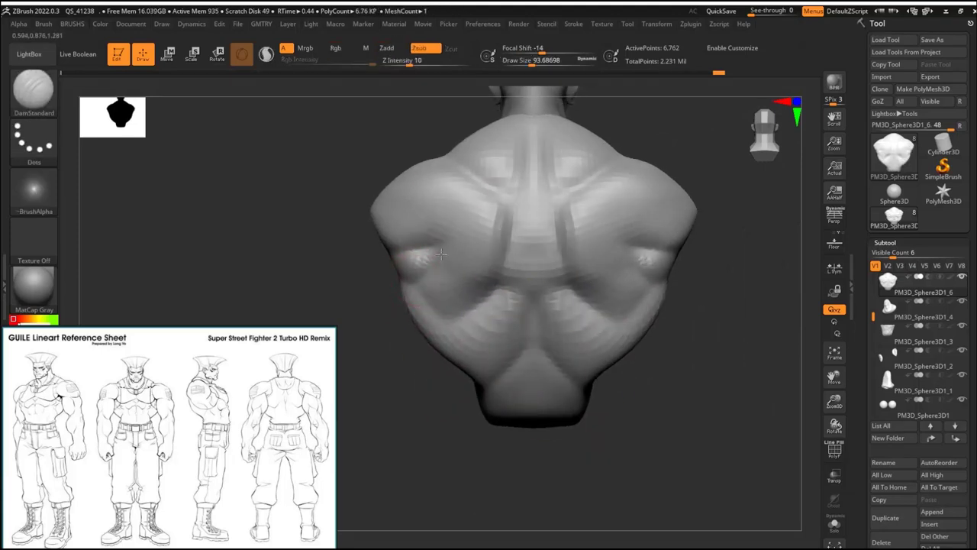
mouse_move(702, 321)
right_down()
mouse_move(535, 336)
mouse_move(643, 305)
mouse_move(488, 323)
mouse_move(580, 298)
right_up()
Step: Move-brush the traps, shoulders and neck from above
key(b)
click(595, 281)
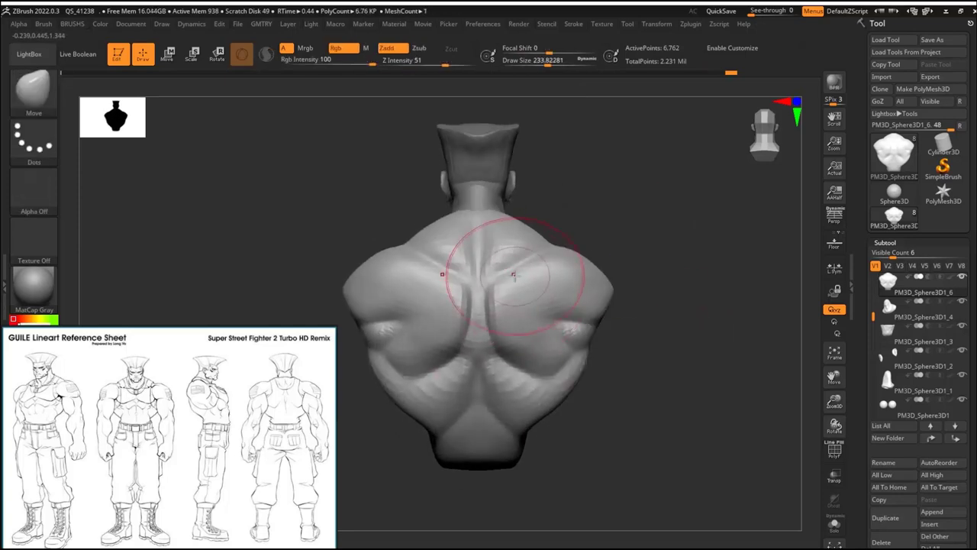
right_drag(504, 277, 497, 338)
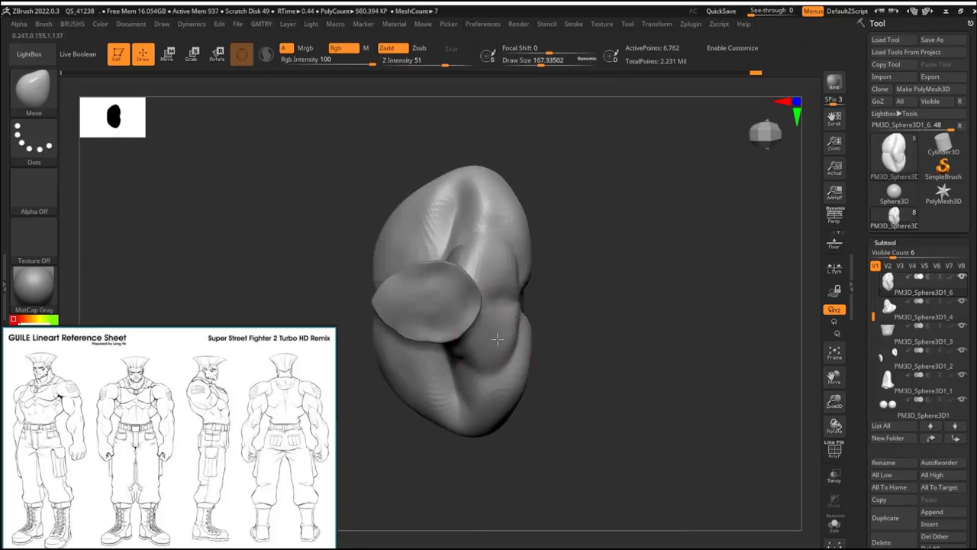
mouse_move(522, 268)
right_down()
mouse_move(568, 196)
mouse_move(626, 247)
mouse_move(621, 360)
right_up()
Step: Carve abdominal ridges and chest detail with DamStandard from low and side angles
key(b)
key(d)
key(s)
right_drag(544, 262, 676, 286)
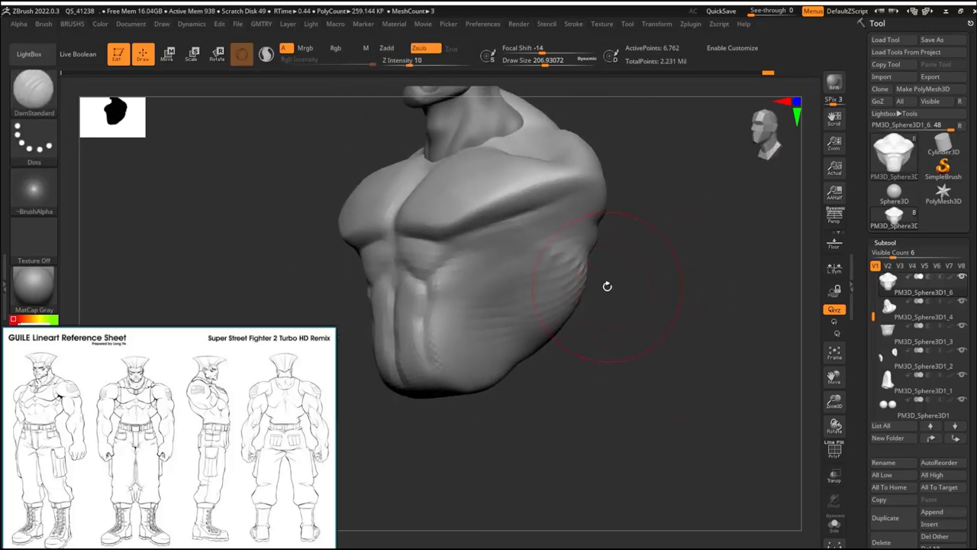
mouse_move(607, 286)
right_down()
mouse_move(622, 316)
mouse_move(622, 273)
mouse_move(684, 270)
mouse_move(456, 334)
right_up()
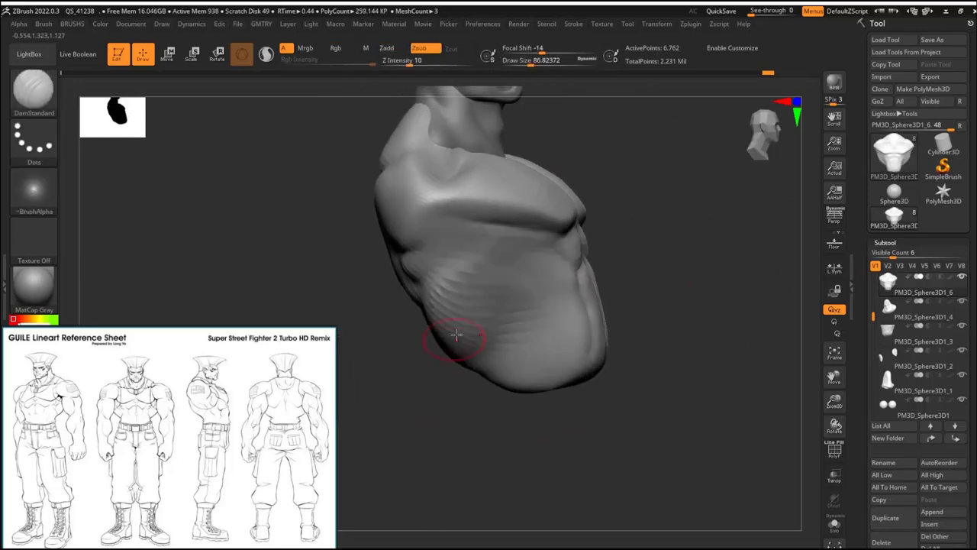
right_drag(442, 267, 555, 255)
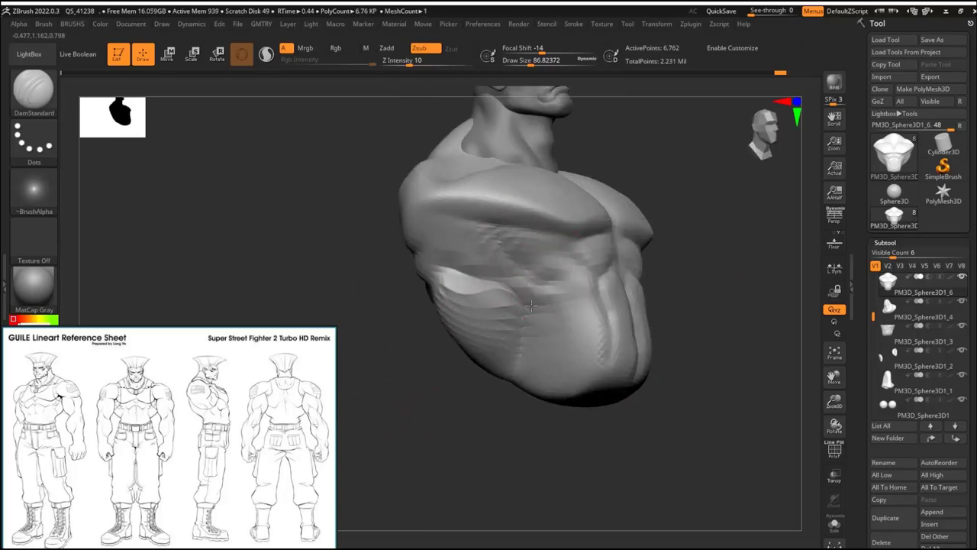
mouse_move(539, 382)
right_down()
mouse_move(721, 316)
mouse_move(654, 349)
right_up()
Step: Shape the back and lats with the Move brush at about size 228
key(b)
key(m)
key(v)
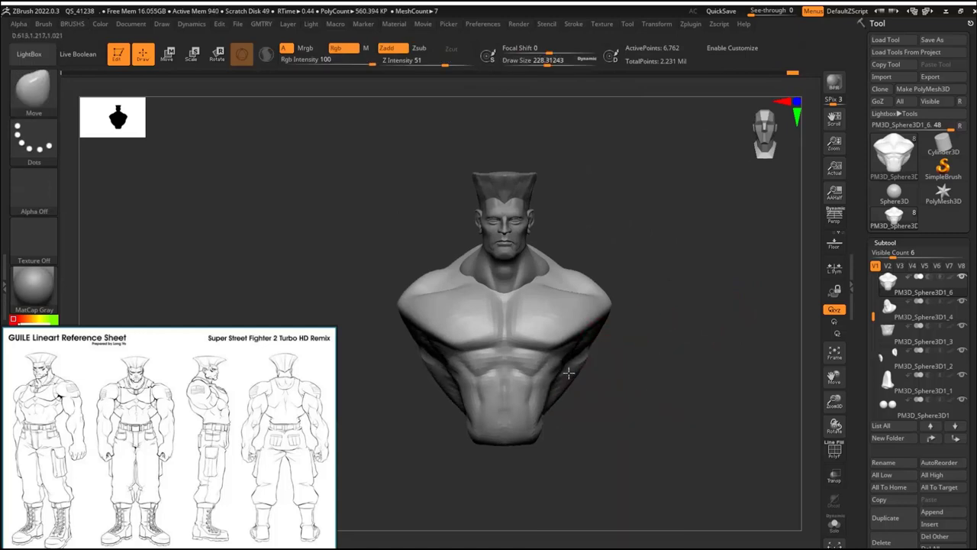
right_drag(592, 348, 548, 394)
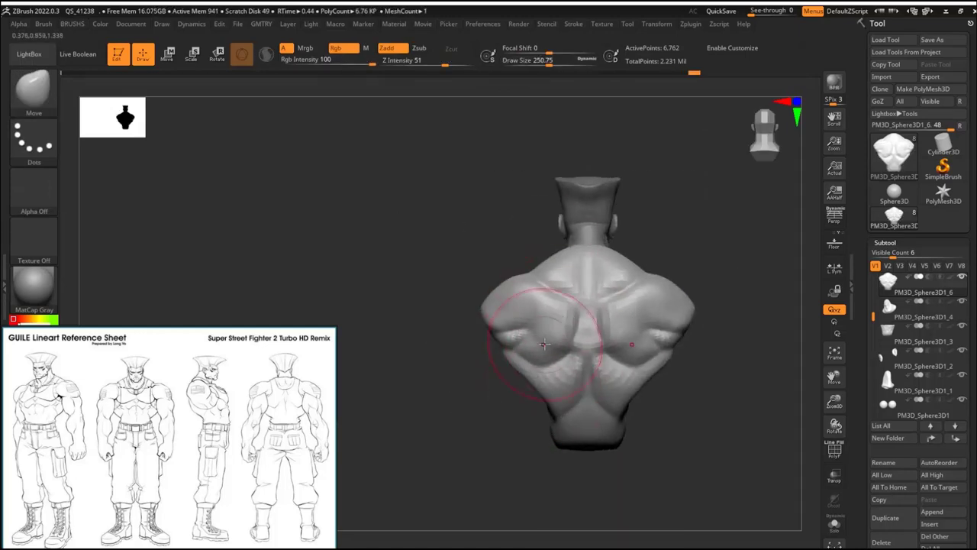
key(f)
key(space)
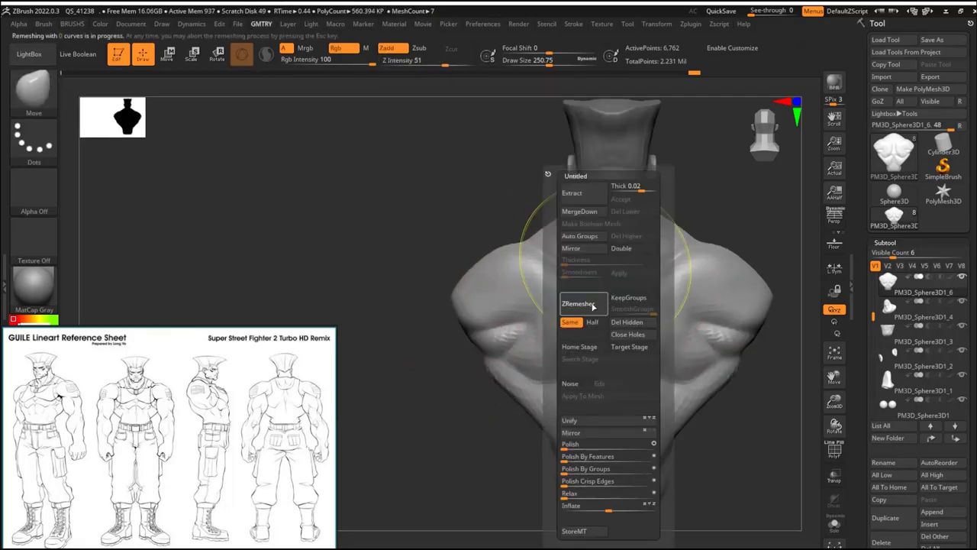
Step: ZRemesh the torso into clean, even topology and keep refining it from all angles
click(569, 306)
right_drag(500, 292, 602, 231)
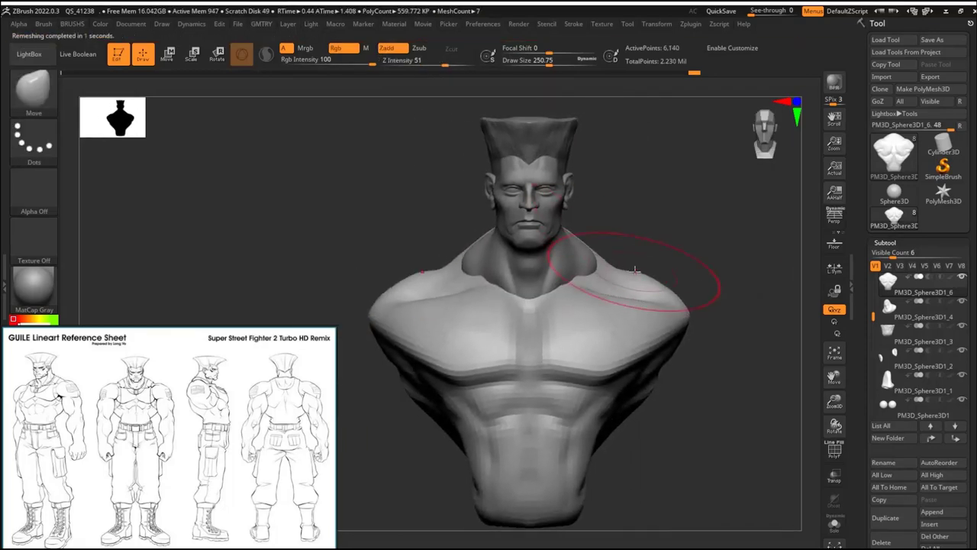
mouse_move(569, 301)
right_down()
mouse_move(580, 313)
mouse_move(649, 288)
mouse_move(497, 344)
mouse_move(495, 304)
mouse_move(371, 356)
mouse_move(405, 336)
mouse_move(537, 300)
mouse_move(364, 365)
mouse_move(448, 342)
mouse_move(482, 251)
right_up()
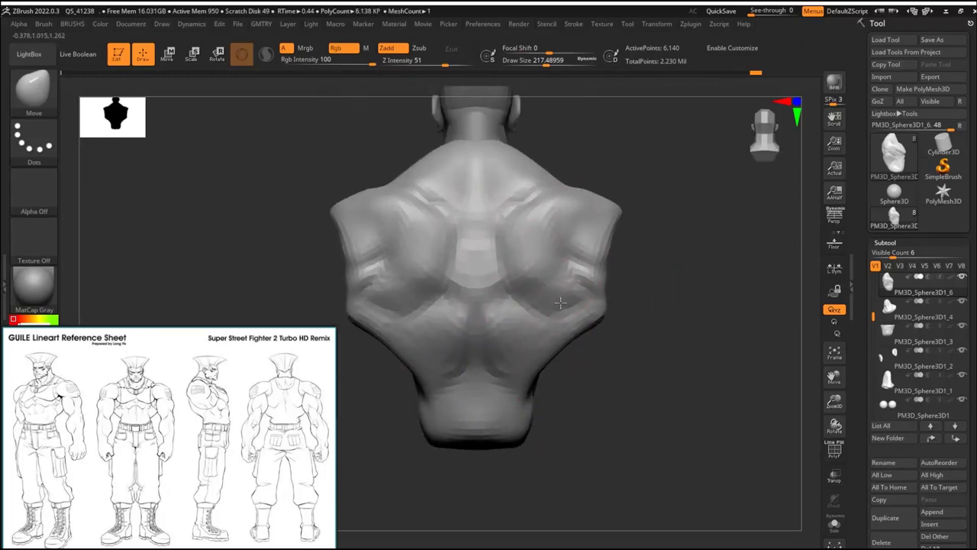
mouse_move(560, 303)
right_down()
mouse_move(548, 281)
mouse_move(491, 305)
right_up()
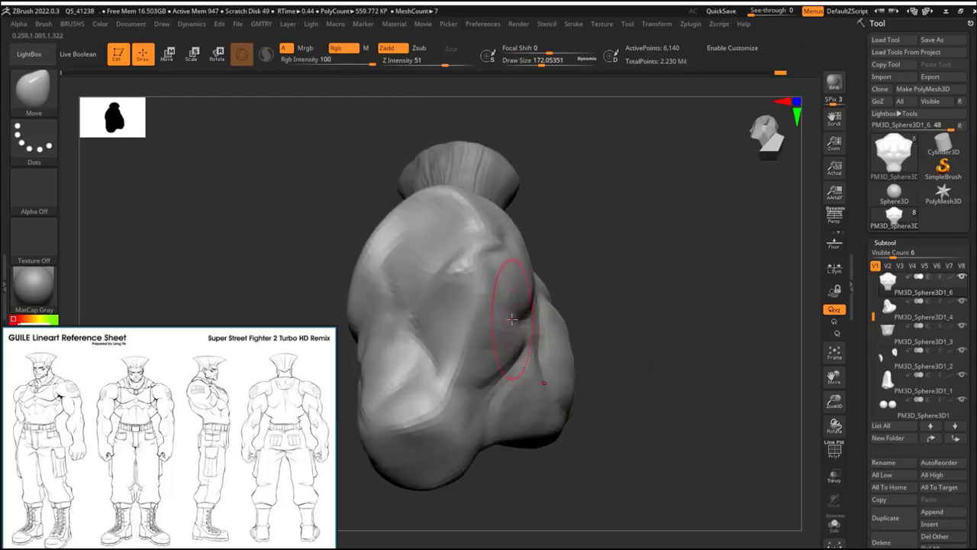
right_drag(506, 283, 524, 327)
mouse_move(470, 252)
right_down()
mouse_move(552, 310)
mouse_move(410, 465)
mouse_move(636, 295)
mouse_move(713, 290)
mouse_move(633, 251)
mouse_move(654, 266)
right_up()
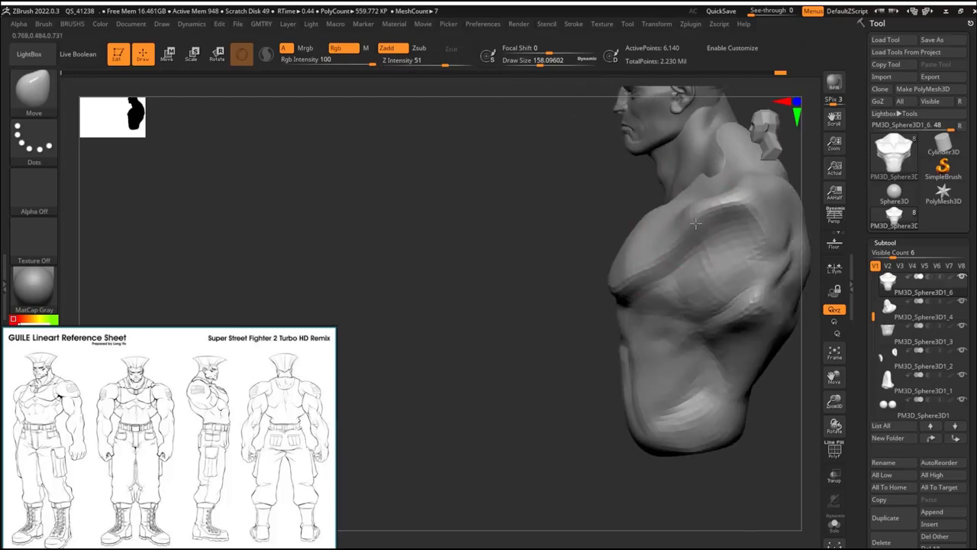
right_drag(773, 229, 573, 326)
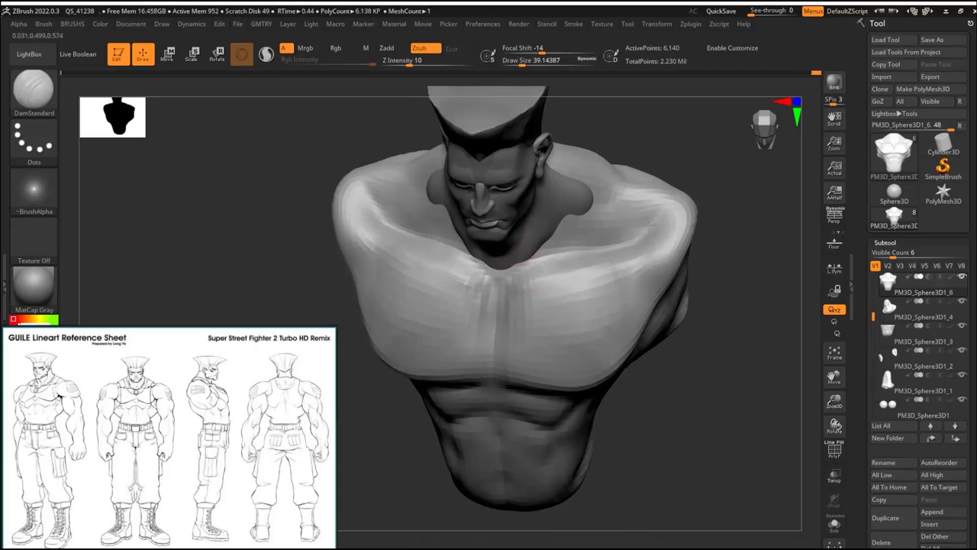
right_drag(649, 223, 533, 240)
right_drag(525, 275, 657, 252)
Step: Insert a Sphere3D subtool, reposition it with Transpose and solo it
click(929, 524)
alt+right_drag(620, 149, 584, 264)
key(w)
click(834, 523)
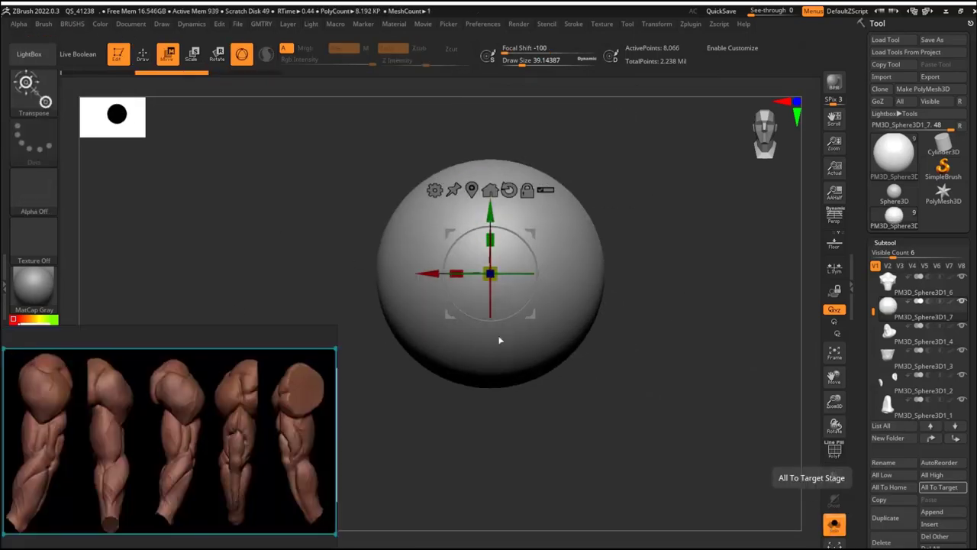
Step: Stretch the sphere downward with an enlarged Move brush into an elongated egg
key(q)
alt+right_drag(585, 371, 533, 300)
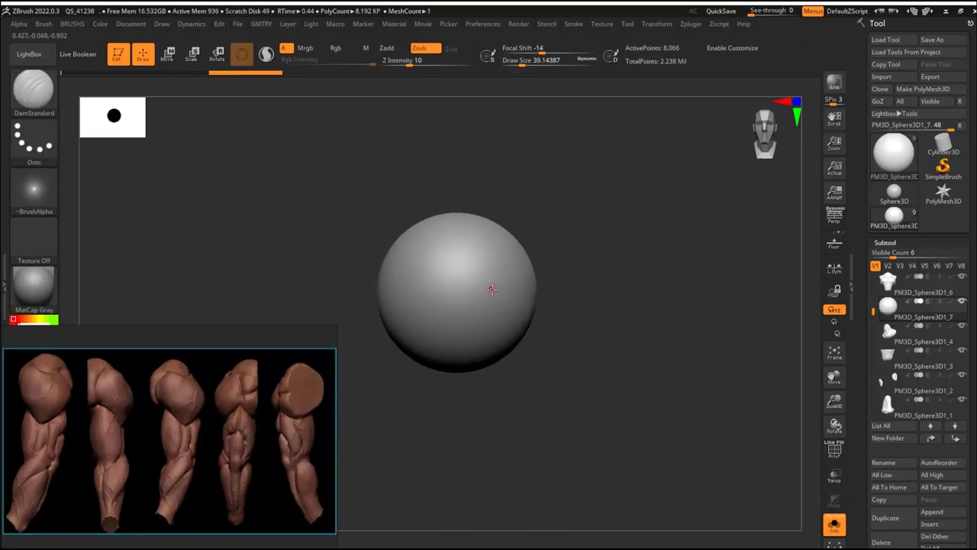
key(b)
key(m)
key(v)
key(s)
alt+right_drag(628, 277, 602, 240)
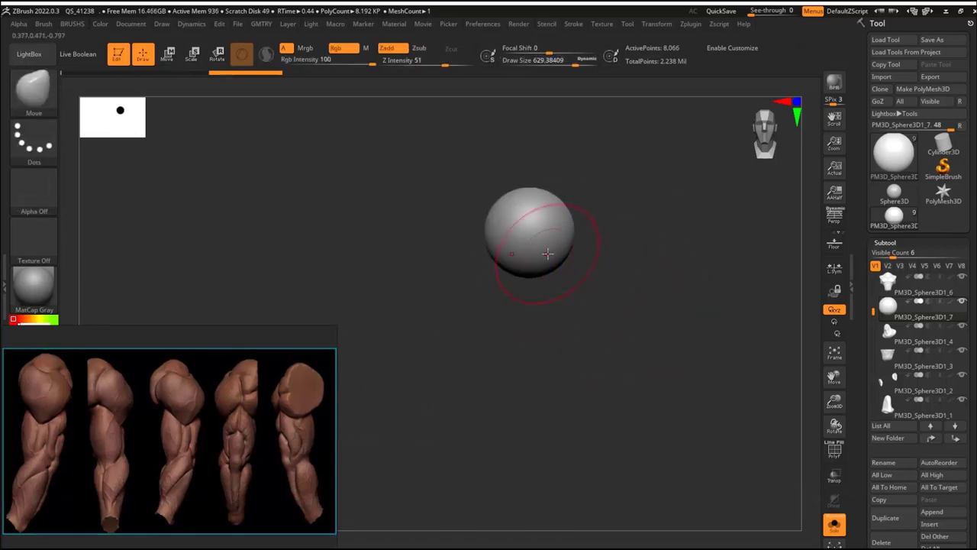
mouse_move(548, 253)
mouse_down()
mouse_move(541, 314)
mouse_move(566, 464)
mouse_up()
mouse_move(566, 353)
mouse_down()
mouse_move(557, 438)
mouse_move(595, 447)
mouse_up()
Step: Turn on the polyframe and DynaMesh the stretched shape into even polygons
key(shift+f)
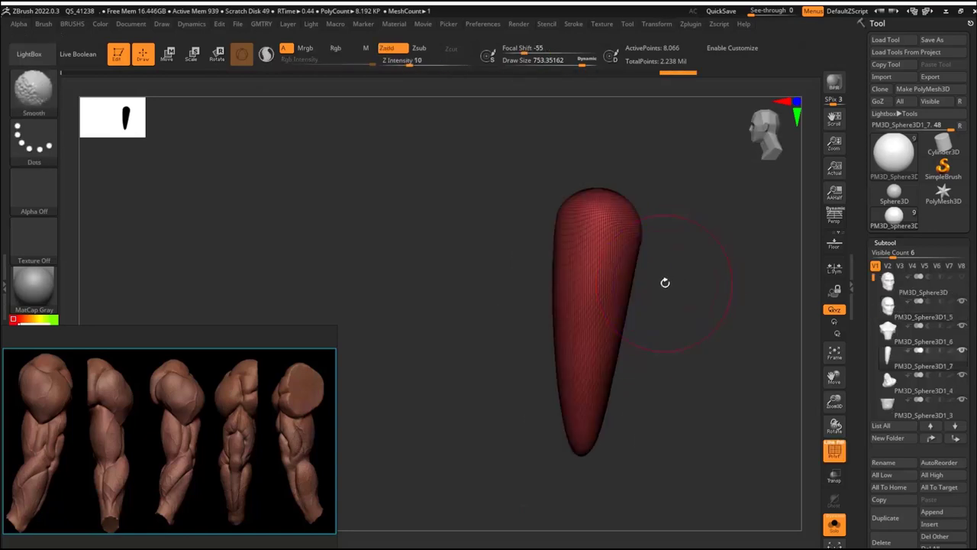
key(space)
click(649, 306)
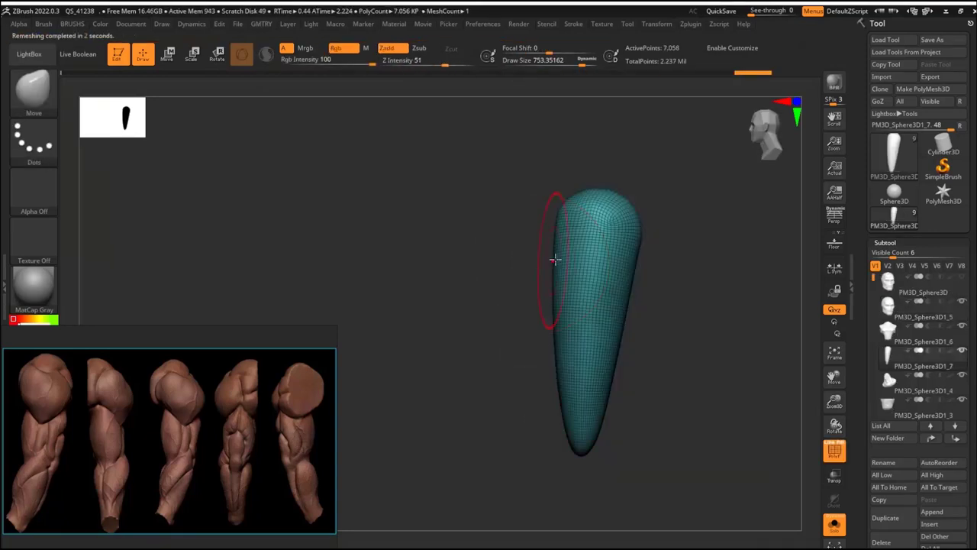
mouse_move(555, 259)
mouse_down()
mouse_move(656, 268)
mouse_move(496, 404)
mouse_move(545, 399)
mouse_move(573, 288)
mouse_move(585, 305)
mouse_up()
mouse_move(443, 316)
shift+mouse_down()
mouse_move(638, 271)
mouse_move(464, 282)
shift+mouse_up()
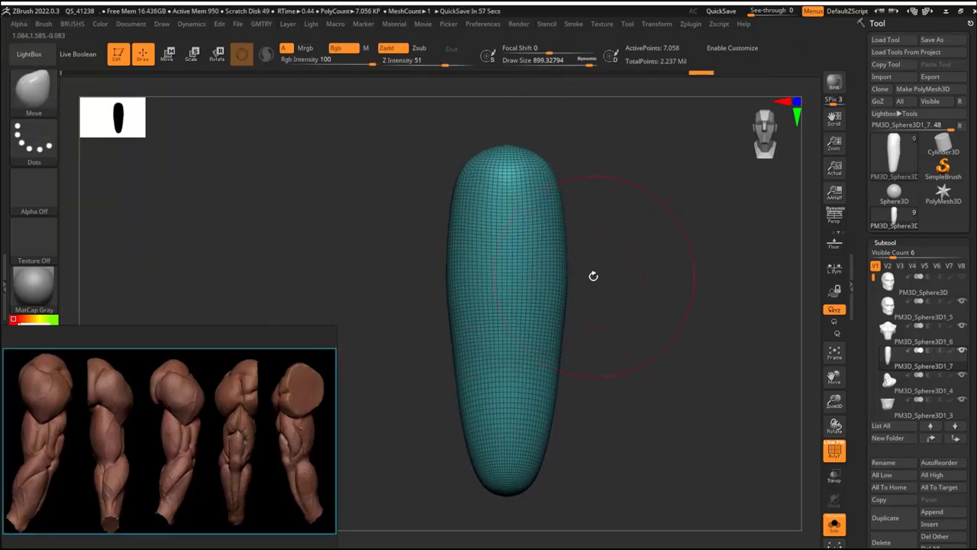
Step: Carve the shoulder region with DamStandard, checking front, side and three-quarter views
key(b)
key(d)
key(s)
key(s)
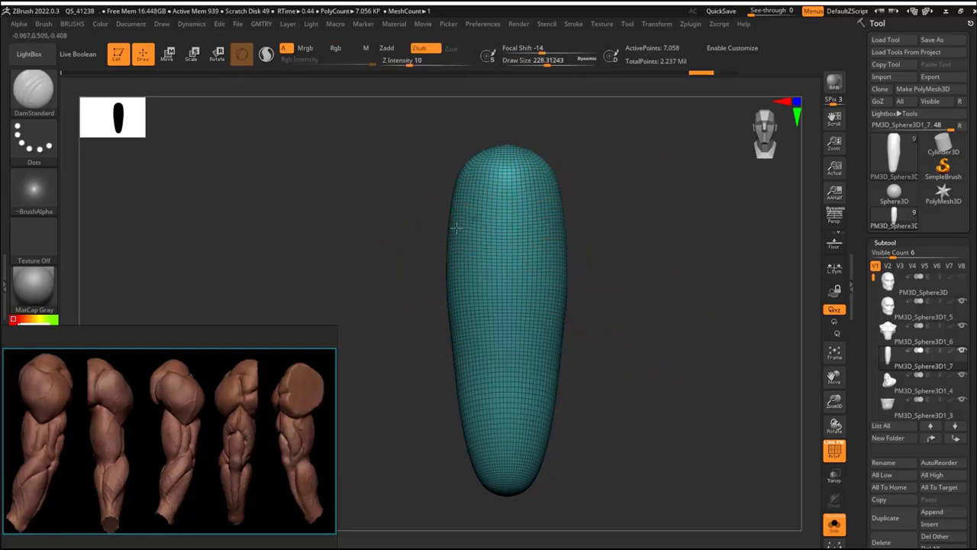
drag(516, 228, 440, 249)
drag(457, 271, 359, 324)
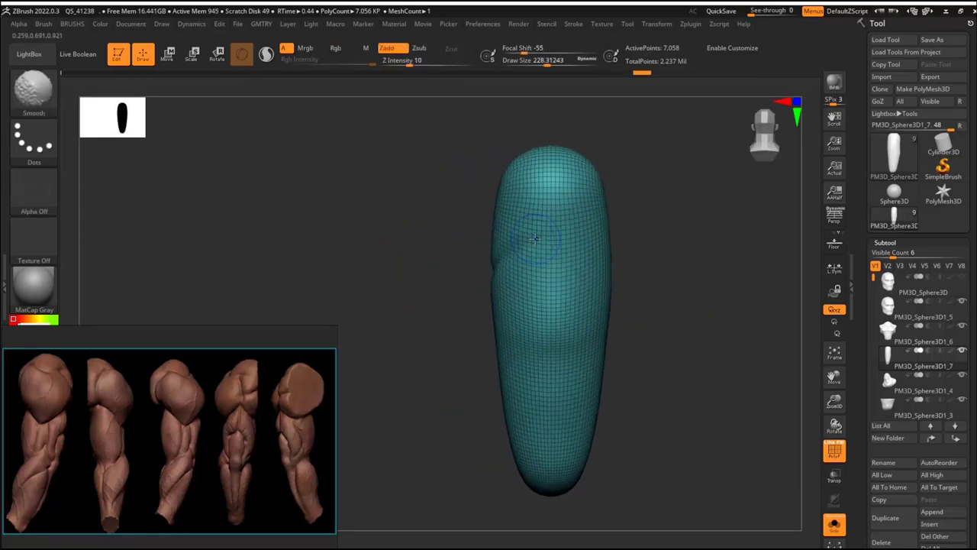
drag(564, 235, 608, 263)
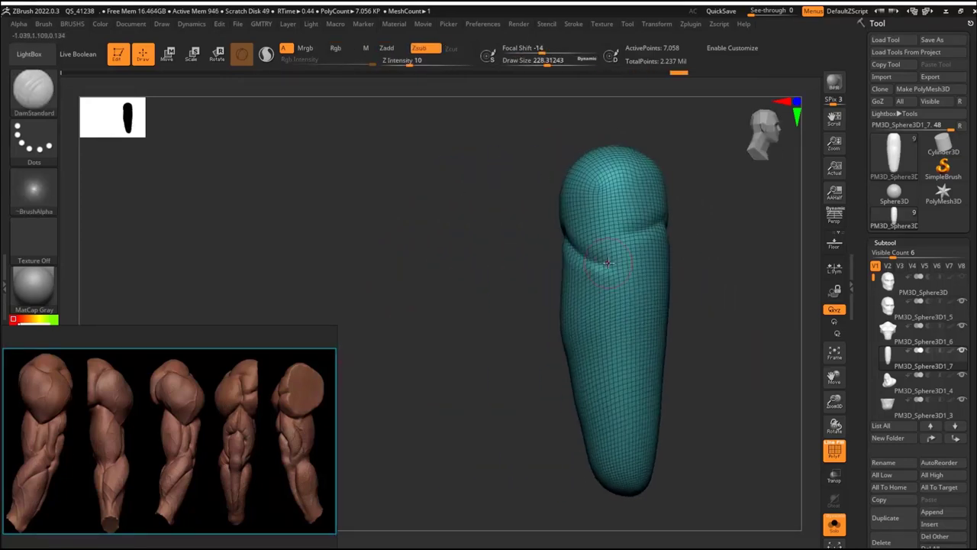
shift+drag(666, 229, 578, 225)
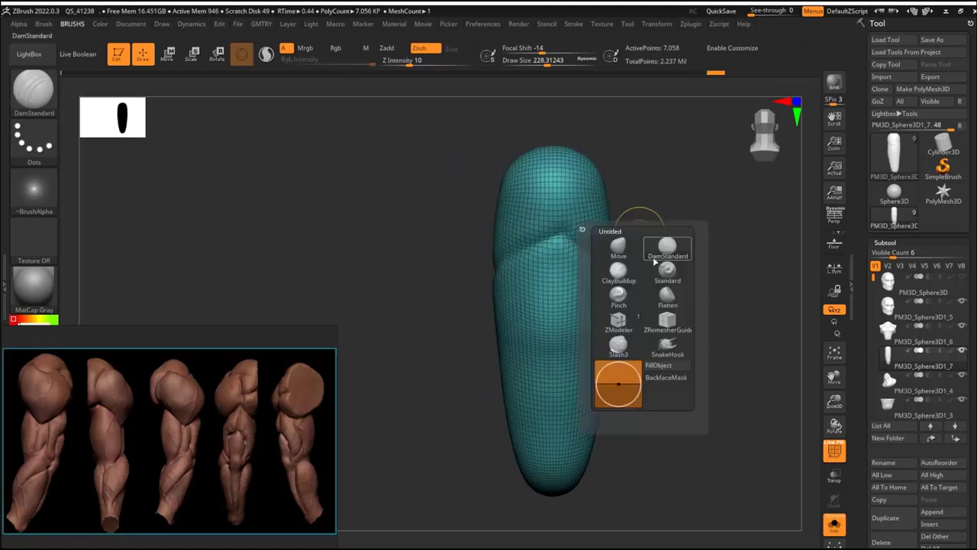
Step: Push a rounded shoulder bulge at the top with the Move brush at about size 657
click(617, 382)
key(s)
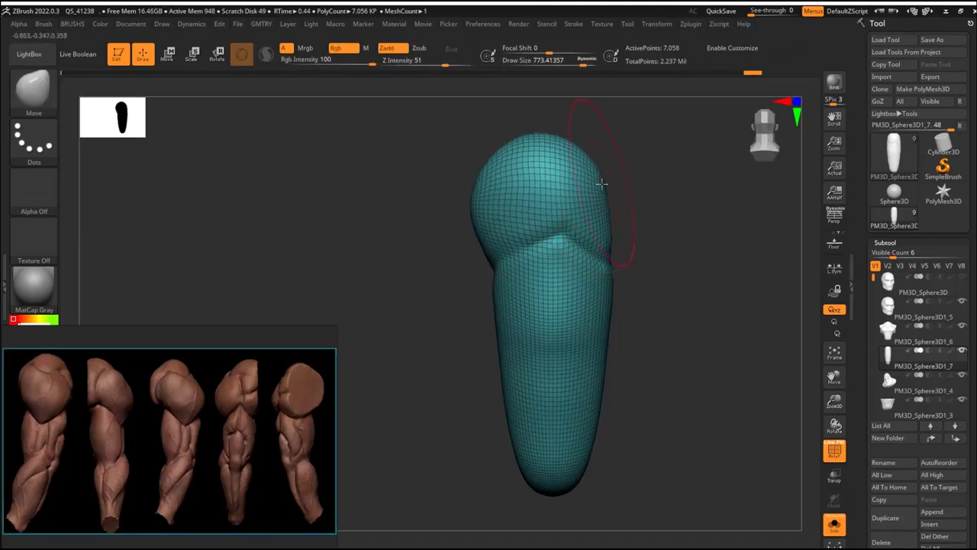
mouse_move(621, 216)
mouse_down()
mouse_move(647, 216)
mouse_move(580, 212)
mouse_move(550, 229)
mouse_up()
drag(480, 166, 398, 204)
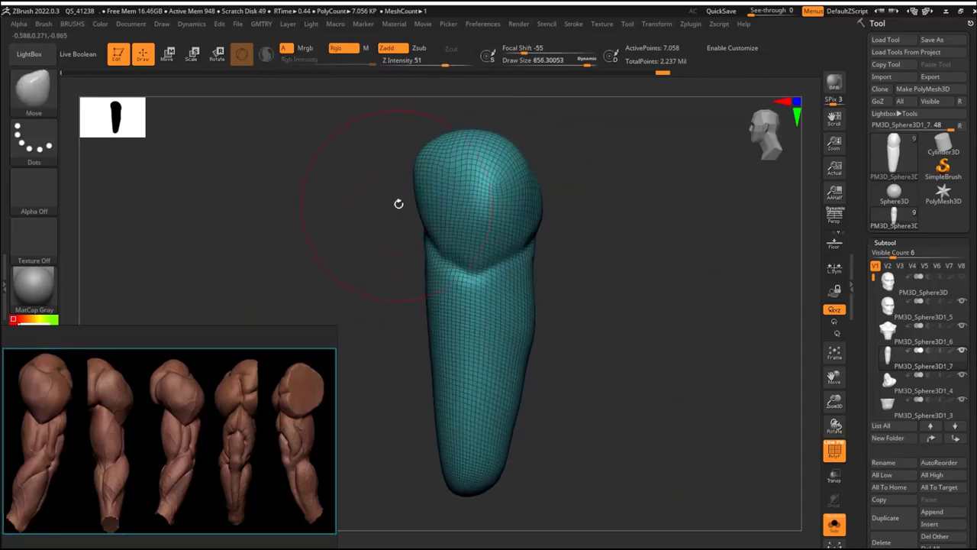
mouse_move(451, 188)
mouse_down()
mouse_move(497, 186)
mouse_move(505, 260)
mouse_move(562, 146)
mouse_move(450, 206)
mouse_move(639, 172)
mouse_move(487, 185)
mouse_move(634, 231)
mouse_move(452, 206)
mouse_move(506, 208)
mouse_up()
Step: Lasso-mask the rounded shoulder cap of the arm and hide it, leaving the open-topped forearm section
key(ctrl)
click(33, 141)
click(252, 183)
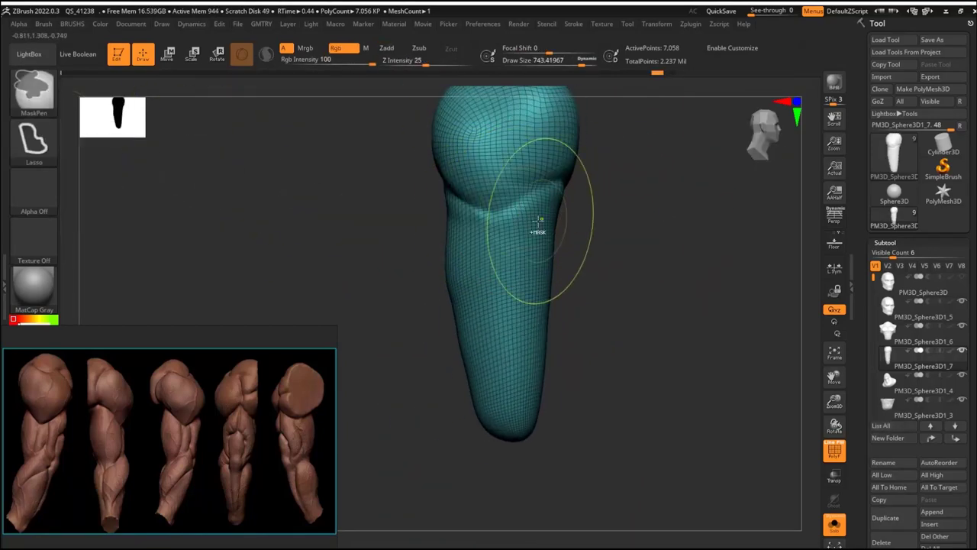
ctrl+drag(596, 189, 592, 192)
mouse_move(591, 192)
mouse_down()
mouse_move(328, 279)
mouse_move(567, 234)
mouse_move(524, 225)
mouse_move(578, 206)
mouse_move(506, 262)
mouse_up()
mouse_move(644, 207)
mouse_down()
mouse_move(550, 252)
mouse_move(619, 200)
mouse_move(523, 251)
mouse_move(448, 272)
mouse_move(674, 229)
mouse_move(573, 305)
mouse_move(472, 291)
mouse_move(546, 300)
mouse_move(501, 320)
mouse_up()
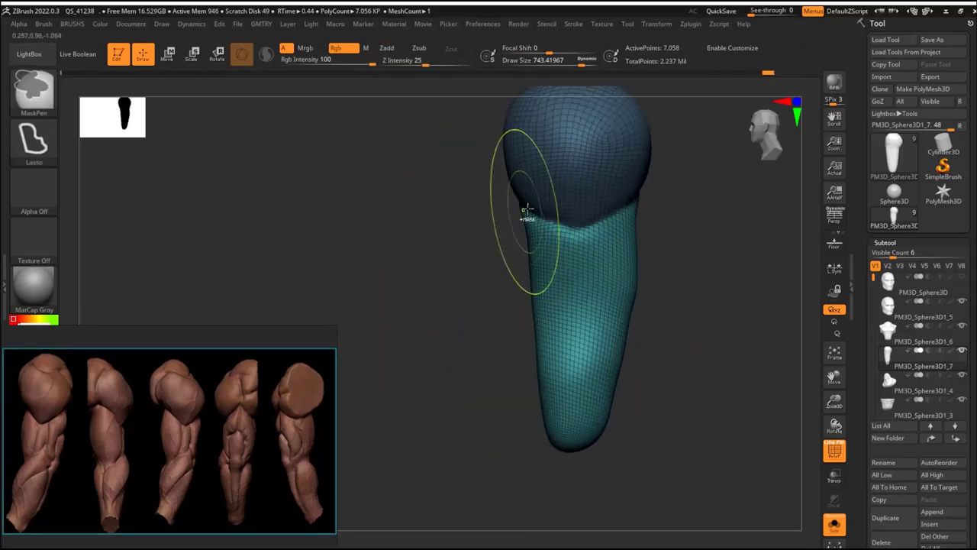
ctrl+shift+click(522, 236)
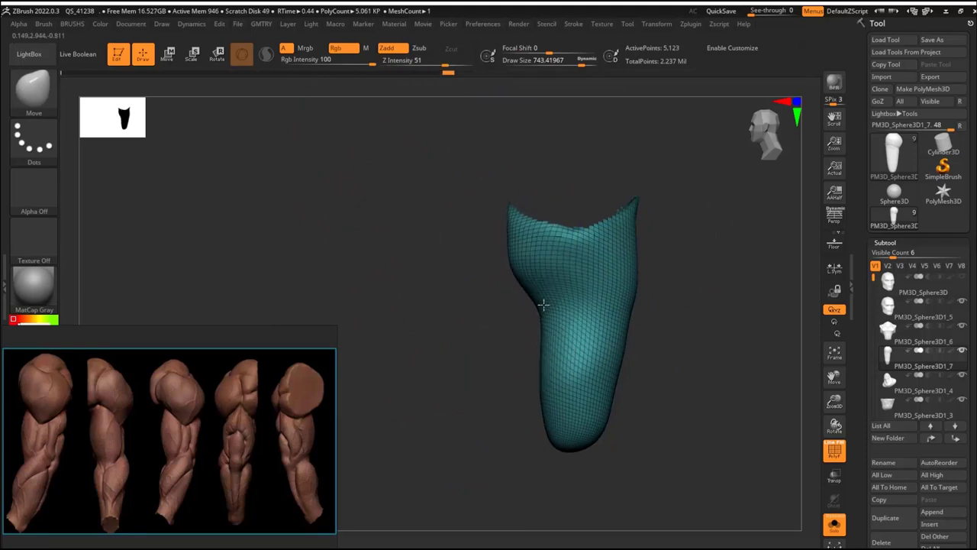
Step: Carve creases into the isolated forearm piece with DamStandard and mask its upper part
drag(472, 325, 534, 259)
key(b)
key(d)
key(s)
key(s)
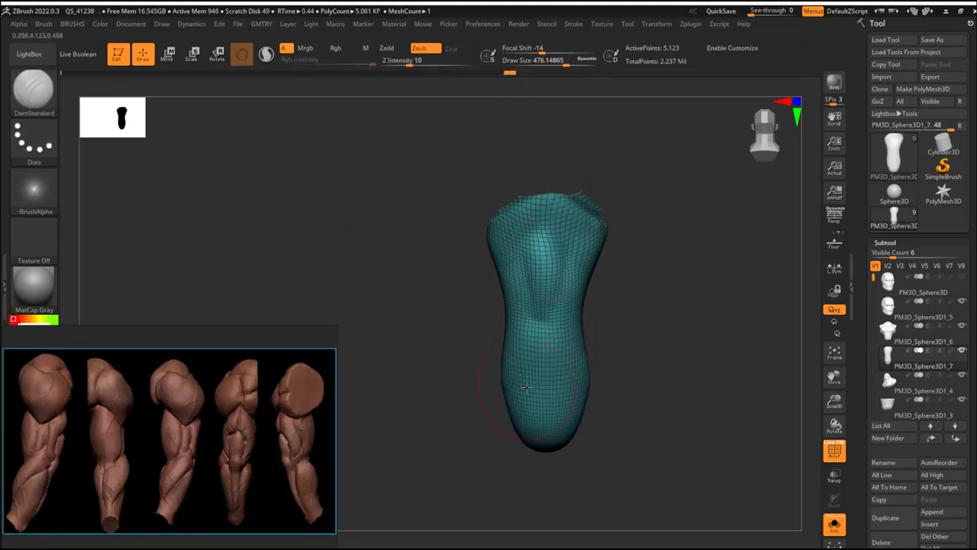
drag(526, 388, 489, 313)
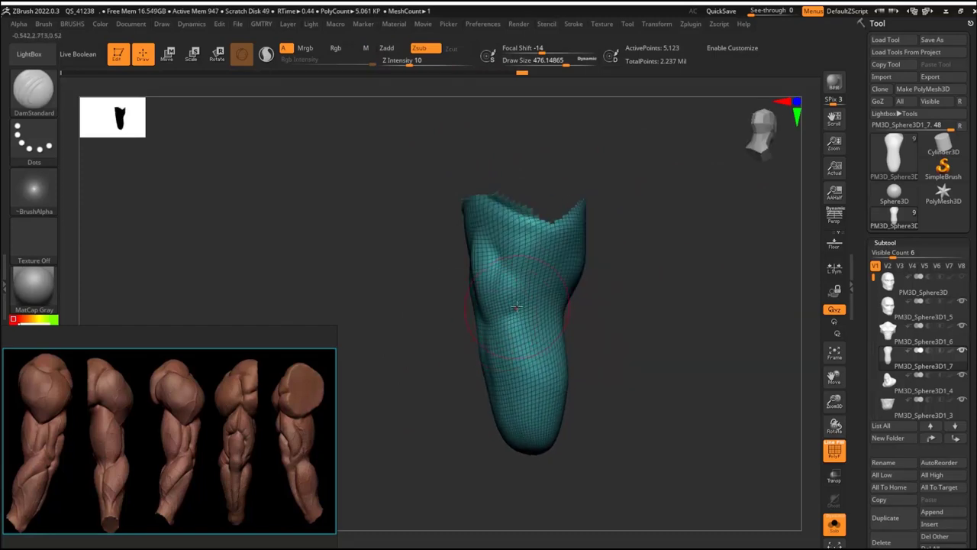
drag(542, 249, 615, 345)
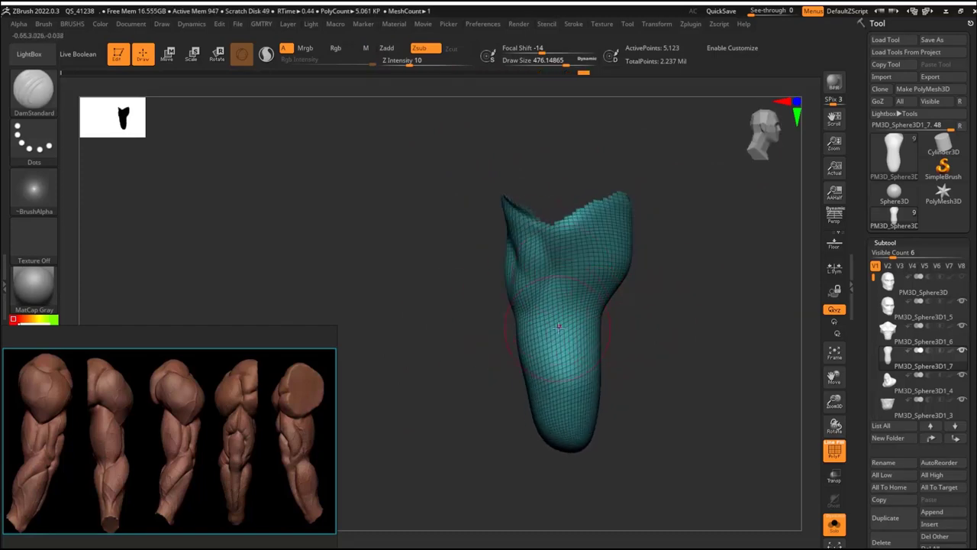
drag(578, 291, 523, 286)
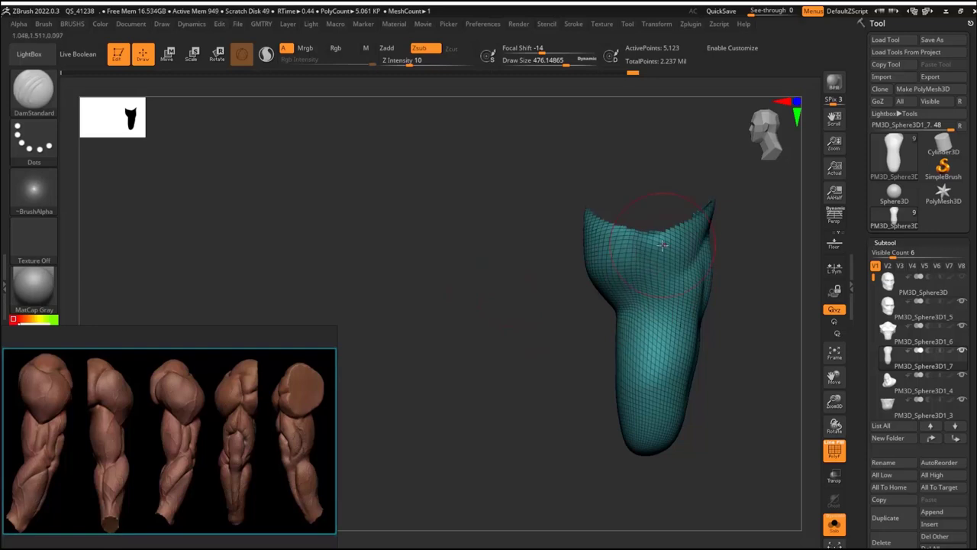
mouse_move(689, 307)
mouse_down()
mouse_move(578, 290)
mouse_move(602, 290)
mouse_move(563, 266)
mouse_move(509, 301)
mouse_move(617, 244)
mouse_move(733, 234)
mouse_move(741, 283)
mouse_move(574, 274)
mouse_move(452, 290)
mouse_up()
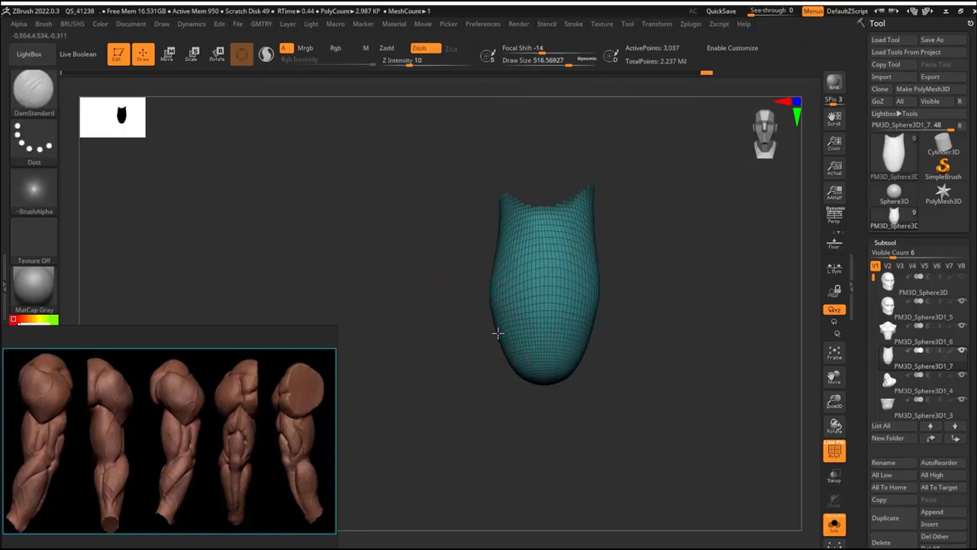
Step: Pull the forearm piece into a tapered shape with Move, smooth it, and unhide the whole arm
key(b)
key(m)
key(v)
mouse_move(491, 327)
mouse_down()
mouse_move(499, 267)
mouse_move(479, 230)
mouse_move(452, 228)
mouse_up()
key(s)
mouse_move(583, 227)
mouse_down()
mouse_move(597, 244)
mouse_move(567, 320)
mouse_move(622, 250)
mouse_move(504, 175)
mouse_move(574, 277)
mouse_move(524, 320)
mouse_move(484, 290)
mouse_move(427, 336)
mouse_move(256, 426)
mouse_up()
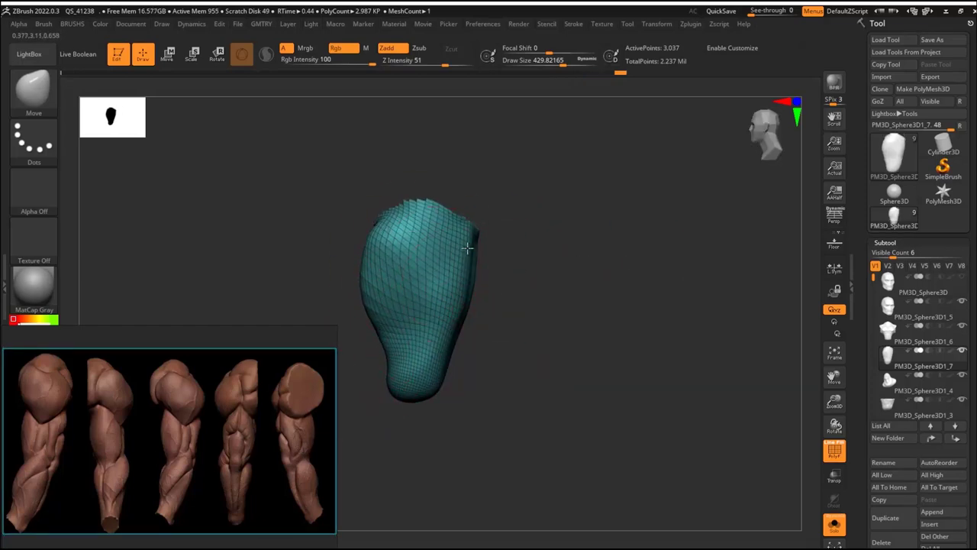
drag(433, 273, 341, 342)
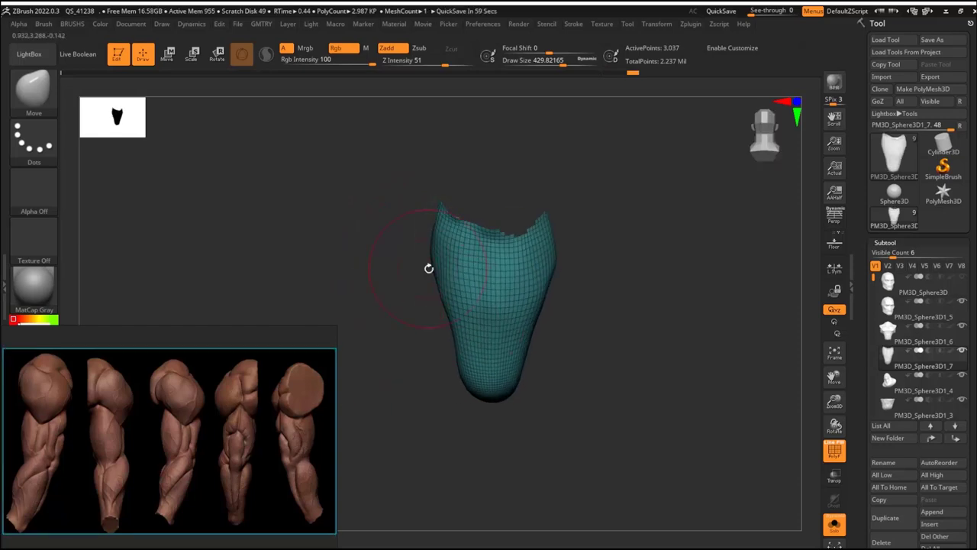
mouse_move(544, 249)
mouse_down()
mouse_move(526, 329)
mouse_move(542, 327)
mouse_move(608, 252)
mouse_up()
drag(509, 311, 556, 348)
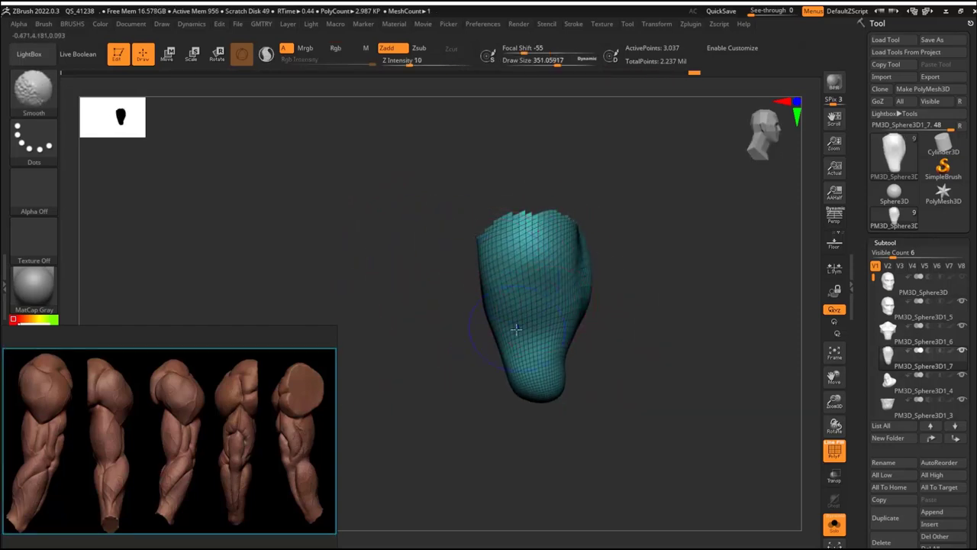
mouse_move(641, 359)
mouse_down()
mouse_move(669, 224)
mouse_move(570, 287)
mouse_move(658, 229)
mouse_move(625, 227)
mouse_up()
Step: Smooth the arm's upper mass, with the brush size set to about 500 and then smaller
key(s)
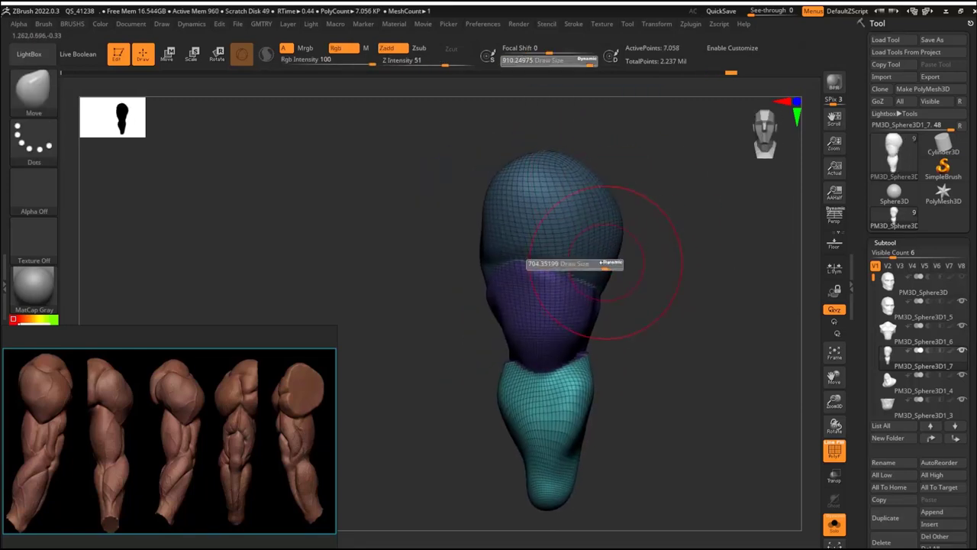
click(580, 264)
mouse_move(617, 249)
mouse_down()
mouse_move(580, 229)
mouse_move(544, 265)
mouse_up()
key(shift)
mouse_move(612, 311)
mouse_down()
mouse_move(644, 279)
mouse_move(606, 285)
mouse_move(535, 323)
mouse_move(383, 346)
mouse_move(403, 283)
mouse_up()
key(ctrl)
key(s)
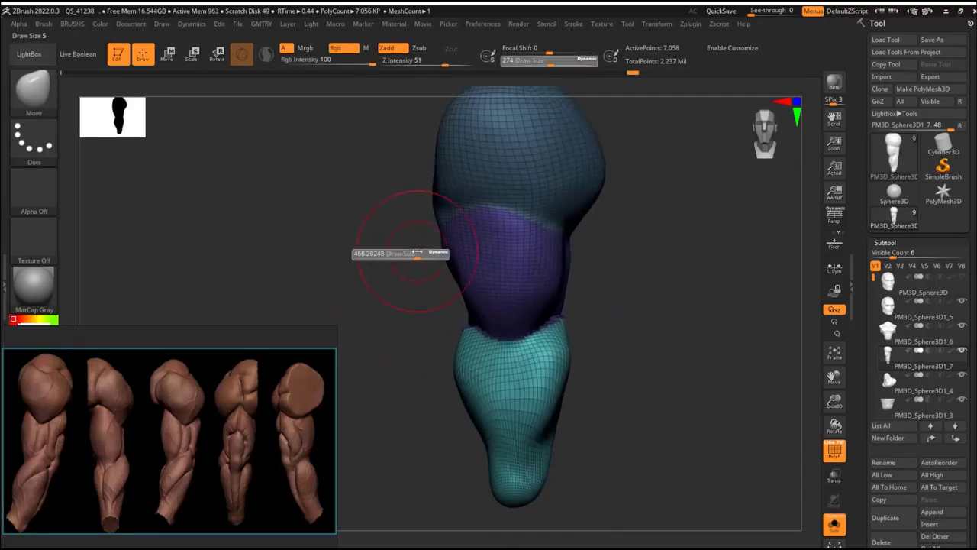
click(401, 254)
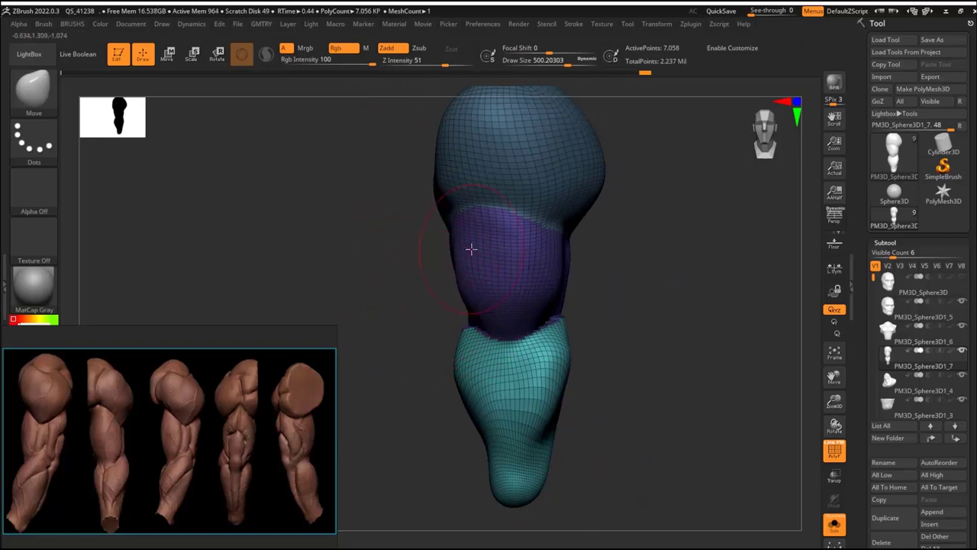
mouse_move(471, 249)
mouse_down()
mouse_move(415, 247)
mouse_move(435, 201)
mouse_move(443, 244)
mouse_move(413, 229)
mouse_up()
key(s)
mouse_move(413, 229)
right_down()
mouse_move(489, 264)
mouse_move(447, 297)
mouse_move(427, 279)
mouse_move(458, 249)
right_up()
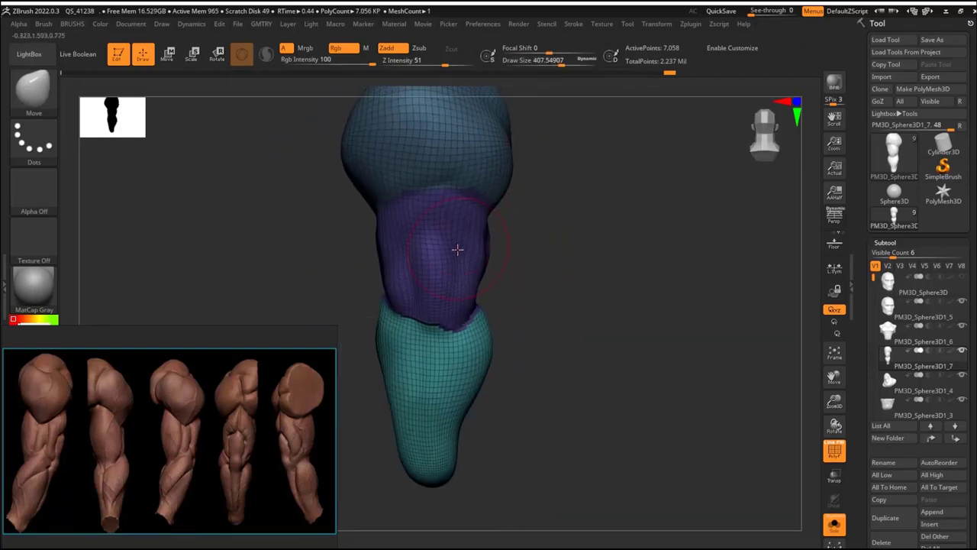
key(s)
drag(461, 221, 464, 221)
right_drag(386, 264, 527, 245)
mouse_move(610, 232)
right_down()
mouse_move(541, 226)
mouse_move(524, 262)
mouse_move(542, 244)
mouse_move(571, 248)
right_up()
Step: Smooth along the teal lower forearm section and check the arm from side and front
key(ctrl)
right_drag(662, 277, 644, 211)
key(shift)
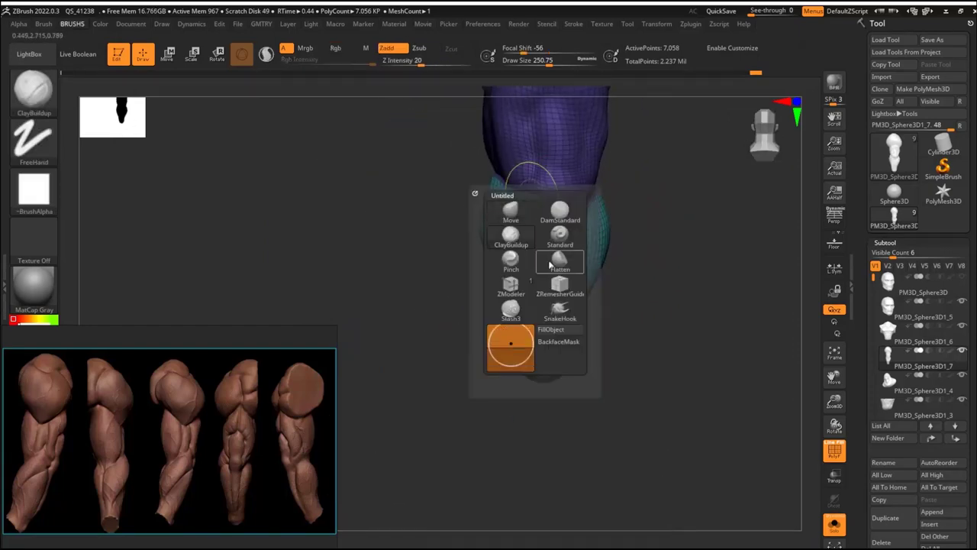
shift+drag(549, 226, 547, 356)
mouse_move(540, 229)
right_down()
mouse_move(565, 229)
mouse_move(498, 311)
mouse_move(486, 271)
mouse_move(334, 299)
mouse_move(499, 255)
mouse_move(388, 262)
mouse_move(251, 392)
mouse_move(589, 222)
mouse_move(672, 222)
mouse_move(436, 203)
right_up()
key(ctrl)
key(shift)
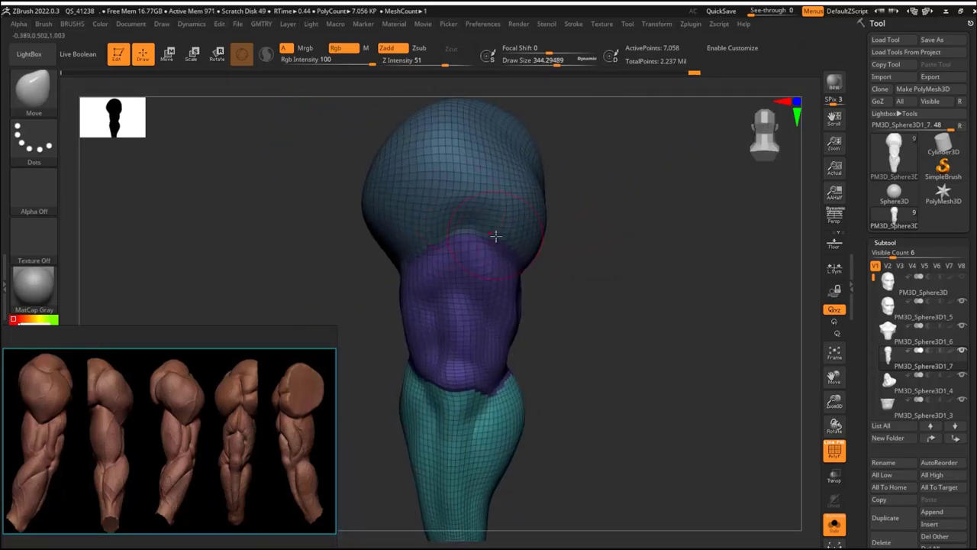
mouse_move(569, 221)
right_down()
mouse_move(567, 251)
mouse_move(393, 227)
right_up()
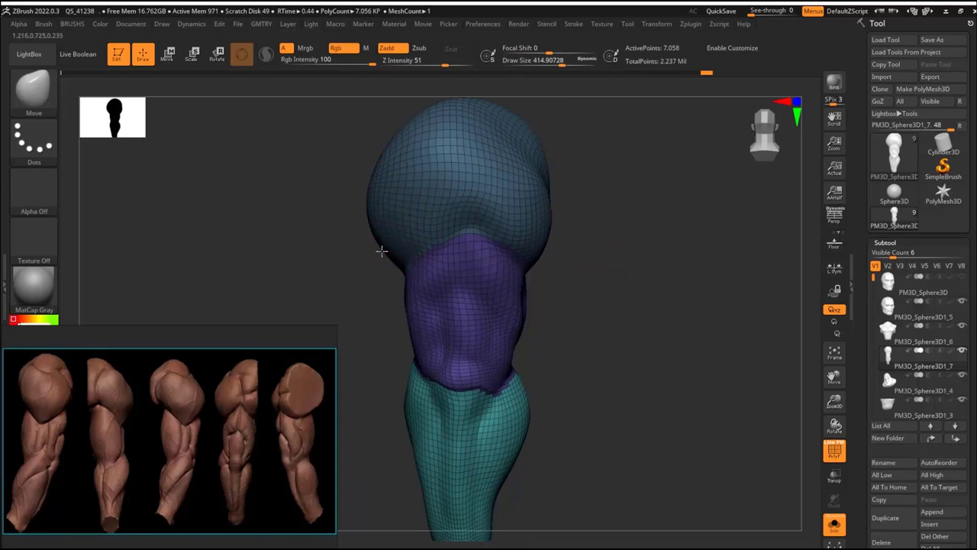
right_drag(553, 149, 560, 174)
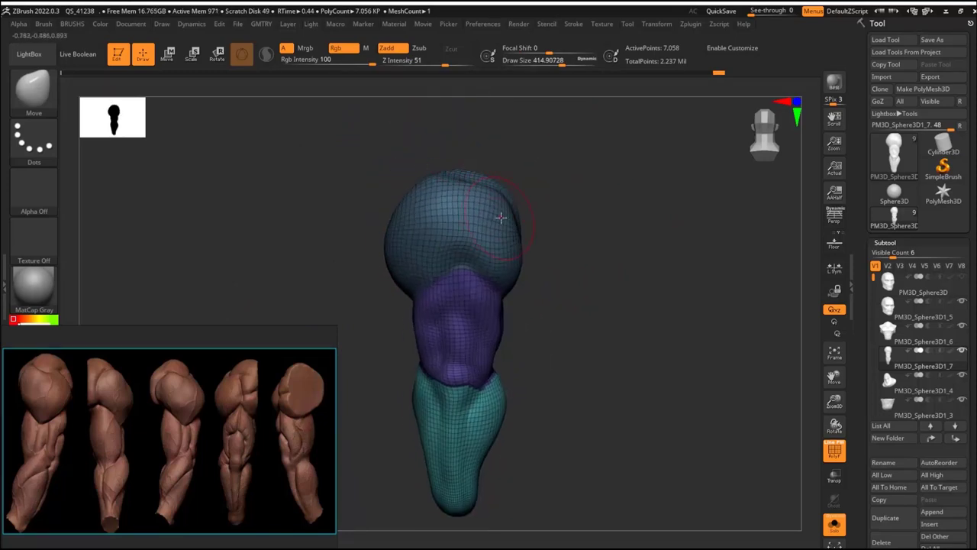
ctrl+right_drag(500, 217, 563, 191)
Step: Select DamStandard and turn PolyF off so the arm shows as plain shaded surface
key(space)
click(519, 375)
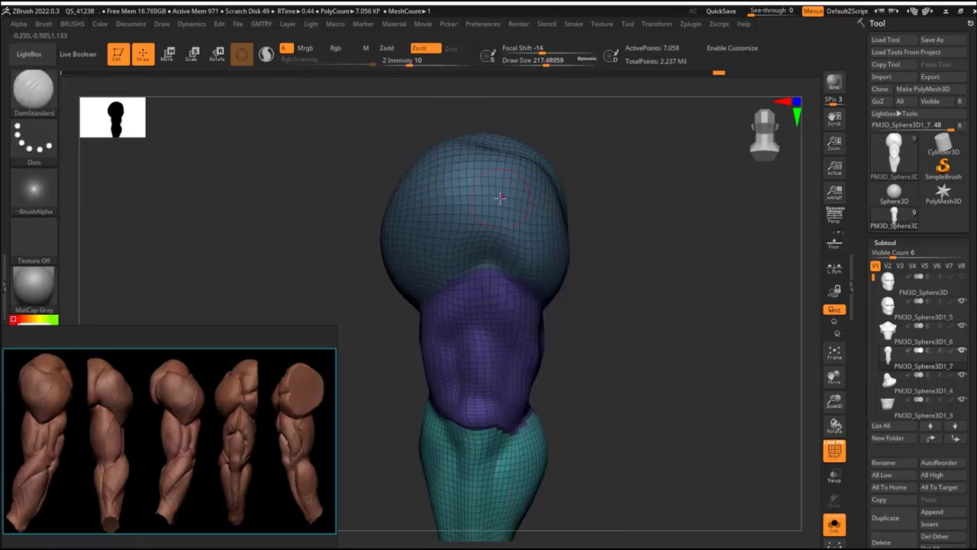
key(shift+f)
right_drag(606, 213, 639, 235)
right_drag(473, 283, 468, 287)
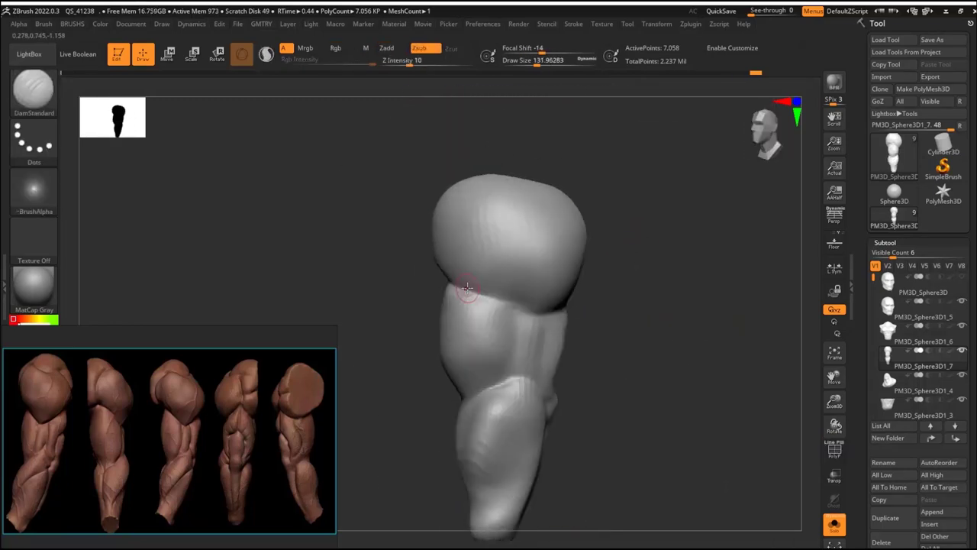
mouse_move(527, 318)
right_down()
mouse_move(475, 286)
mouse_move(433, 283)
mouse_move(504, 286)
mouse_move(534, 328)
mouse_move(501, 355)
mouse_move(586, 314)
mouse_move(680, 381)
mouse_move(541, 296)
mouse_move(628, 277)
mouse_move(516, 296)
mouse_move(534, 383)
right_up()
Step: Refine the arm's surface with the Pinch and DamStandard brushes
key(b)
key(p)
key(i)
key(space)
key(b)
key(d)
key(s)
mouse_move(614, 325)
right_down()
mouse_move(604, 325)
mouse_move(641, 305)
right_up()
Step: With the Move brush at Draw Size 1000, pull the forearm tip down to lengthen it
key(b)
key(m)
key(v)
right_drag(655, 242, 567, 279)
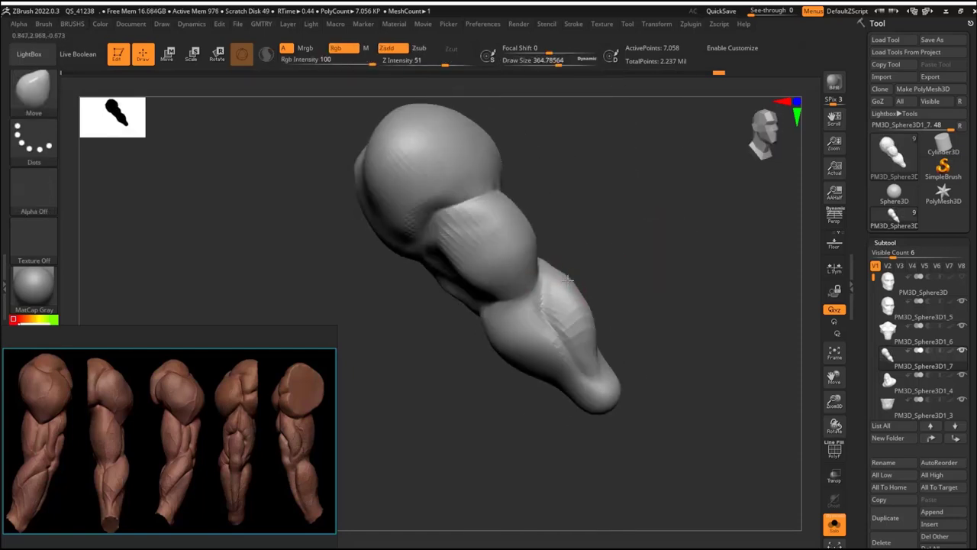
mouse_move(591, 334)
right_down()
mouse_move(563, 306)
mouse_move(280, 366)
mouse_move(604, 251)
mouse_move(566, 249)
right_up()
key(ctrl)
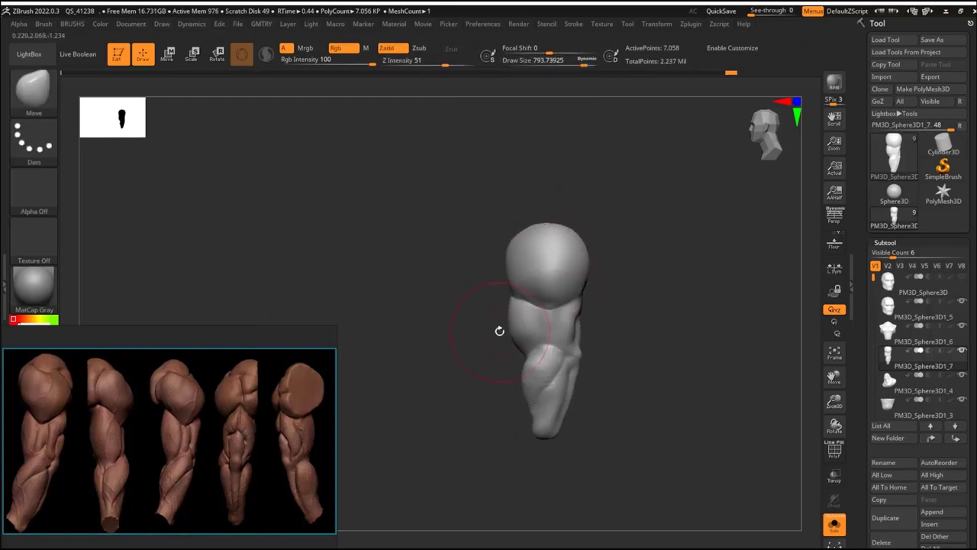
key(bracketright)
key(bracketright)
drag(542, 435, 500, 507)
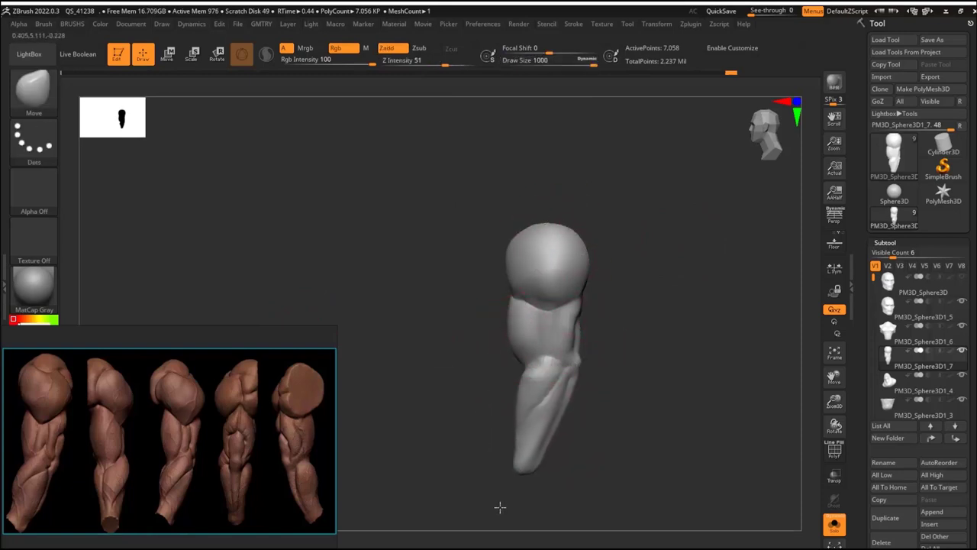
key(bracketleft)
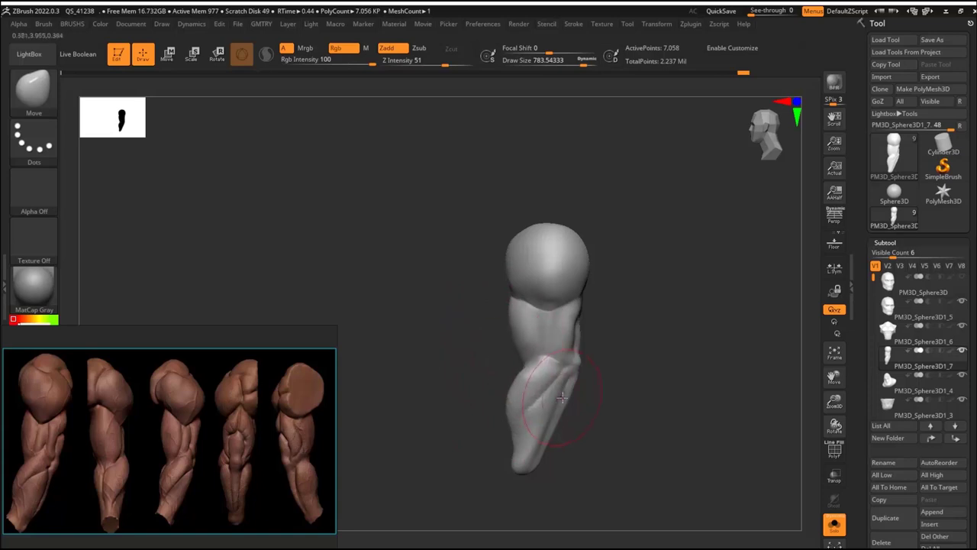
key(bracketright)
drag(561, 397, 570, 429)
Step: Reduce the brush size to about 666 and inspect the arm from side and front views
key(s)
mouse_move(523, 451)
mouse_down()
mouse_move(649, 394)
mouse_move(393, 406)
mouse_up()
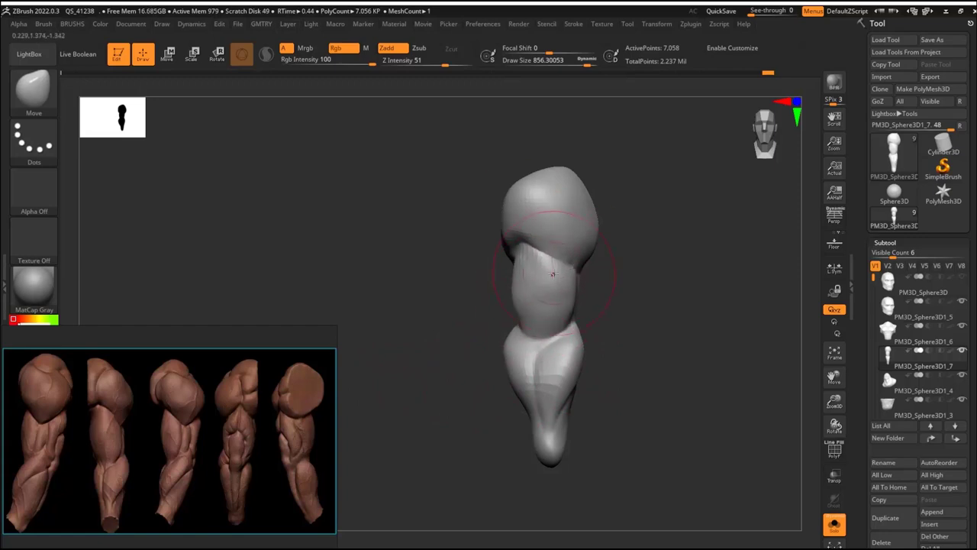
drag(588, 281, 453, 268)
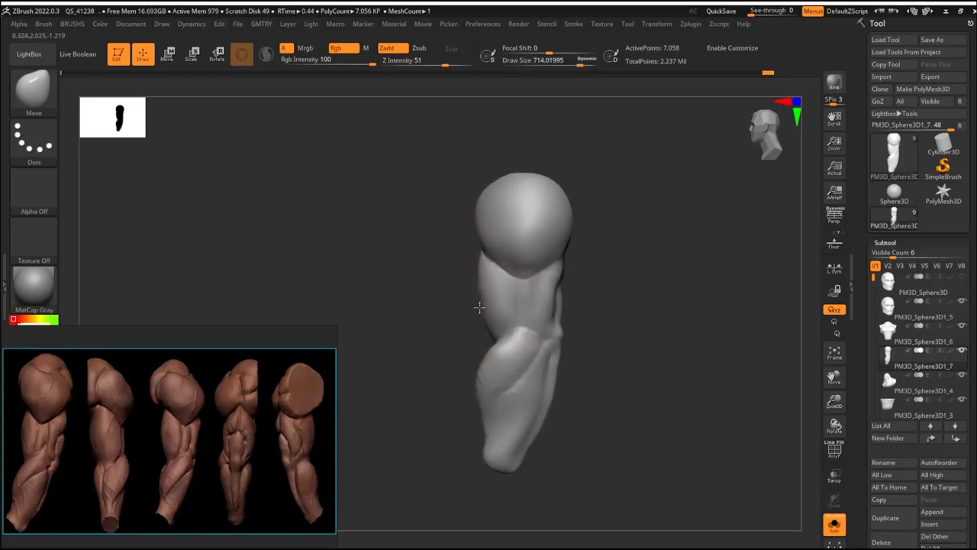
mouse_move(503, 338)
right_down()
mouse_move(535, 340)
mouse_move(510, 349)
mouse_move(615, 336)
mouse_move(572, 360)
mouse_move(636, 316)
mouse_move(526, 291)
right_up()
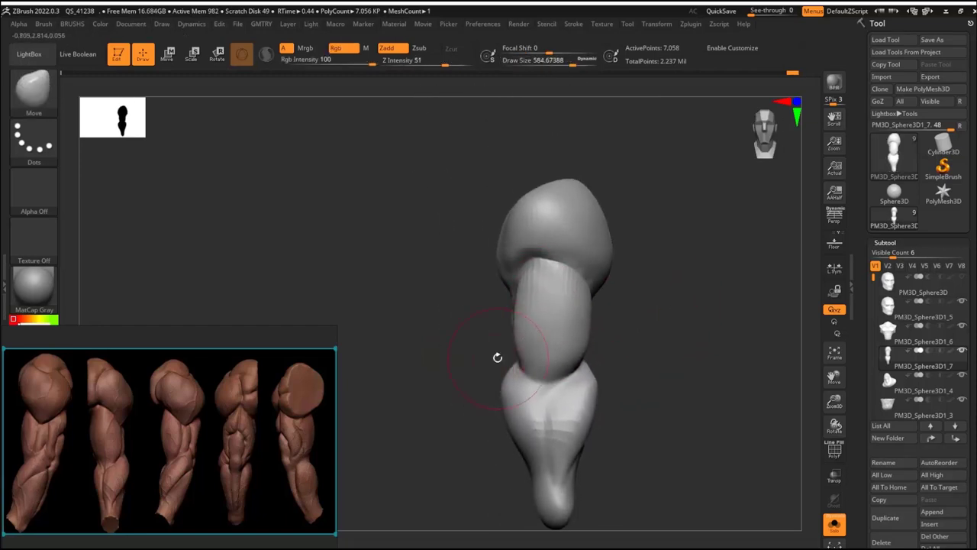
mouse_move(497, 357)
right_down()
mouse_move(537, 348)
mouse_move(523, 290)
mouse_move(590, 264)
right_up()
Step: Build up clay on the mid-arm muscles with ClayBuildup and add a raised strip down the forearm
key(b)
key(c)
key(b)
drag(527, 275, 546, 351)
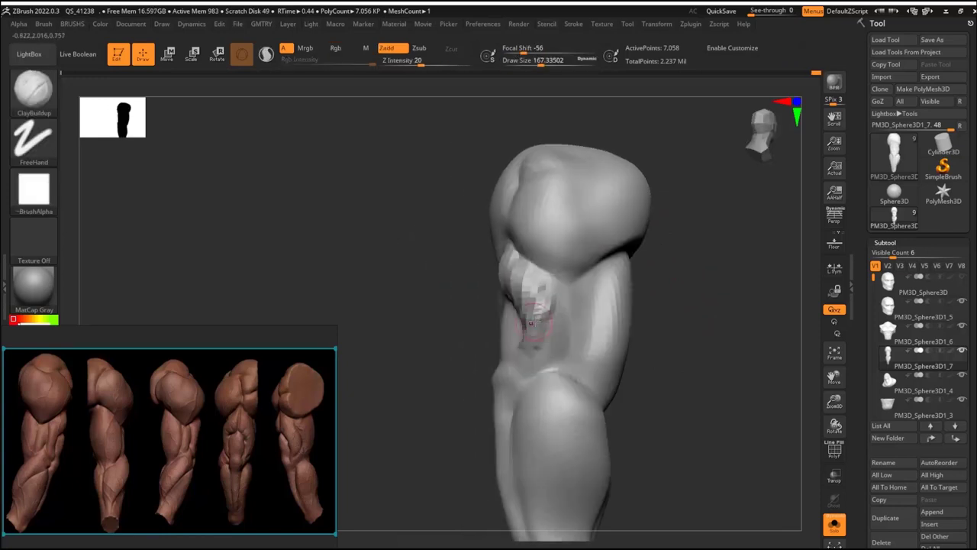
drag(542, 313, 561, 367)
mouse_move(550, 321)
right_down()
mouse_move(468, 346)
mouse_move(465, 330)
right_up()
shift+drag(465, 330, 480, 298)
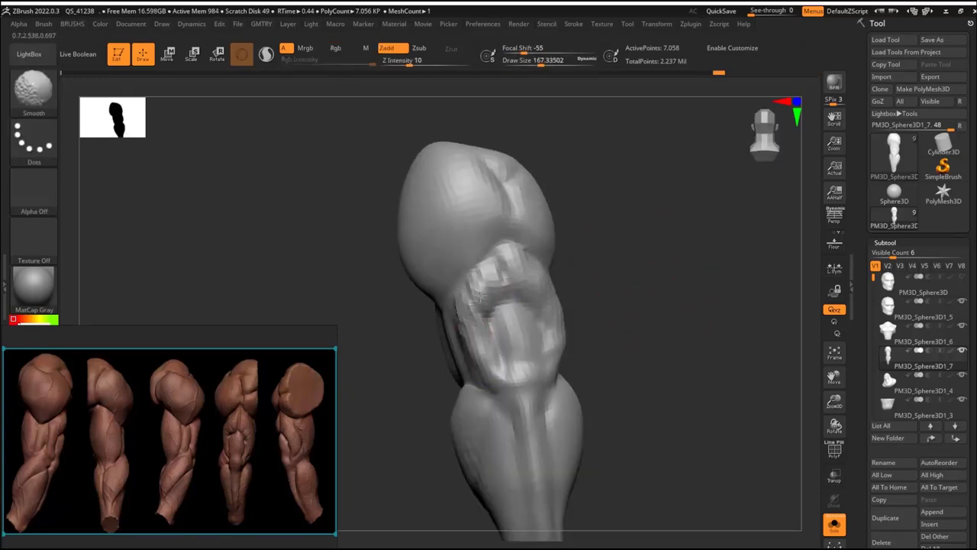
right_drag(482, 387, 550, 278)
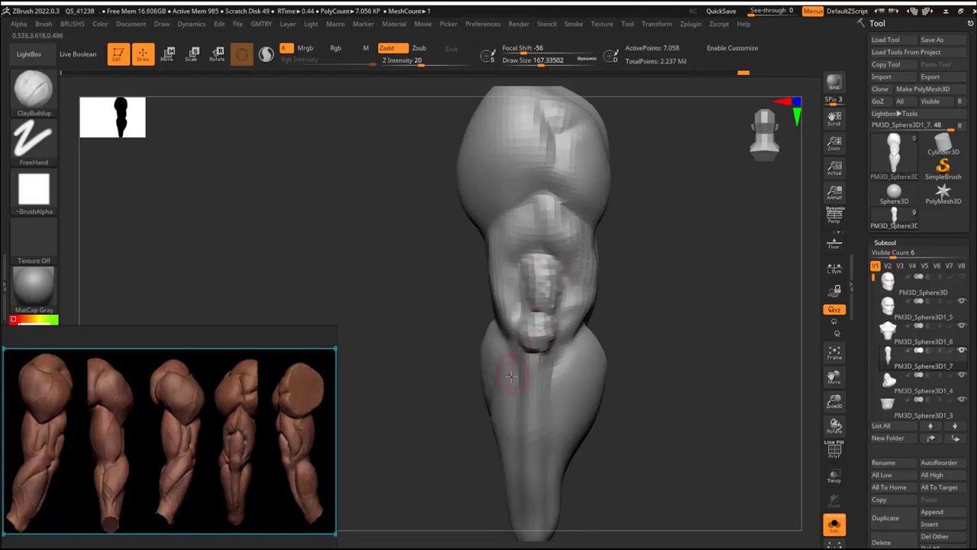
drag(510, 374, 542, 519)
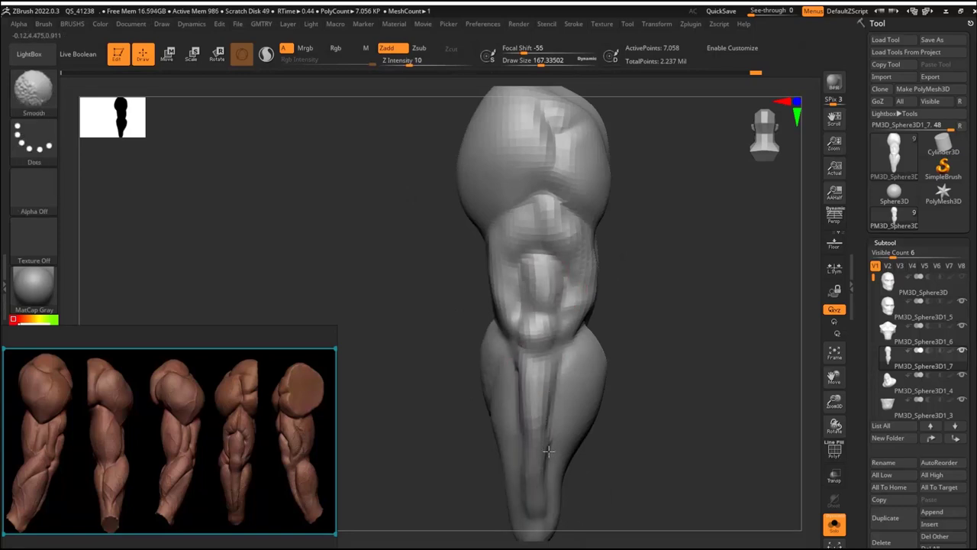
Step: Set up the Move brush at a slightly smaller size and align the arm to a front view
mouse_move(548, 451)
right_down()
mouse_move(534, 389)
mouse_move(569, 348)
right_up()
key(s)
drag(569, 349, 527, 411)
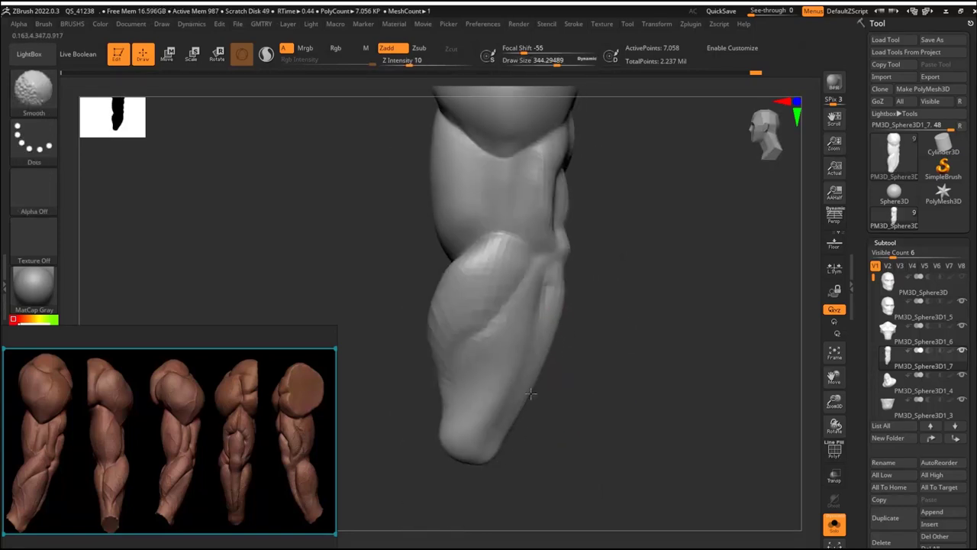
mouse_move(530, 393)
right_down()
mouse_move(649, 344)
mouse_move(621, 344)
mouse_move(524, 298)
right_up()
key(b)
key(m)
key(v)
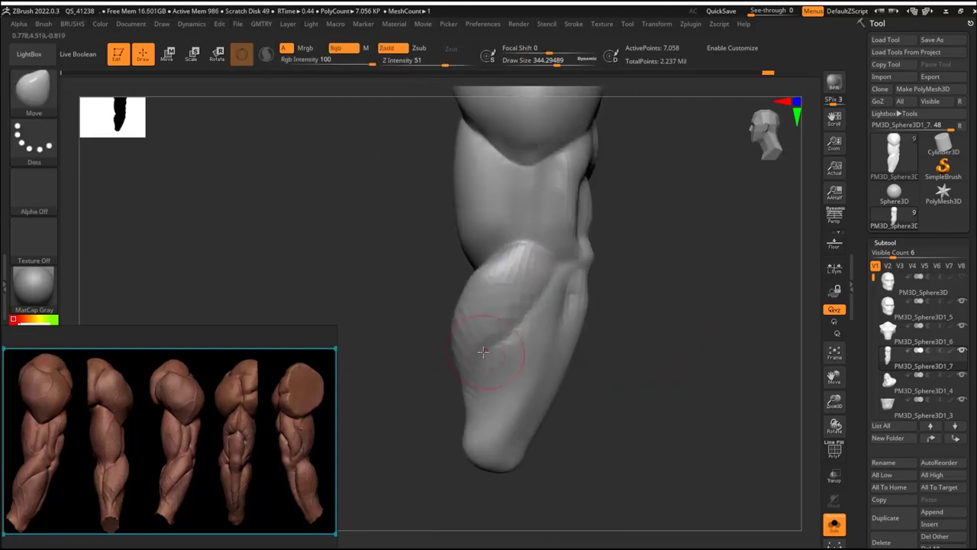
key(s)
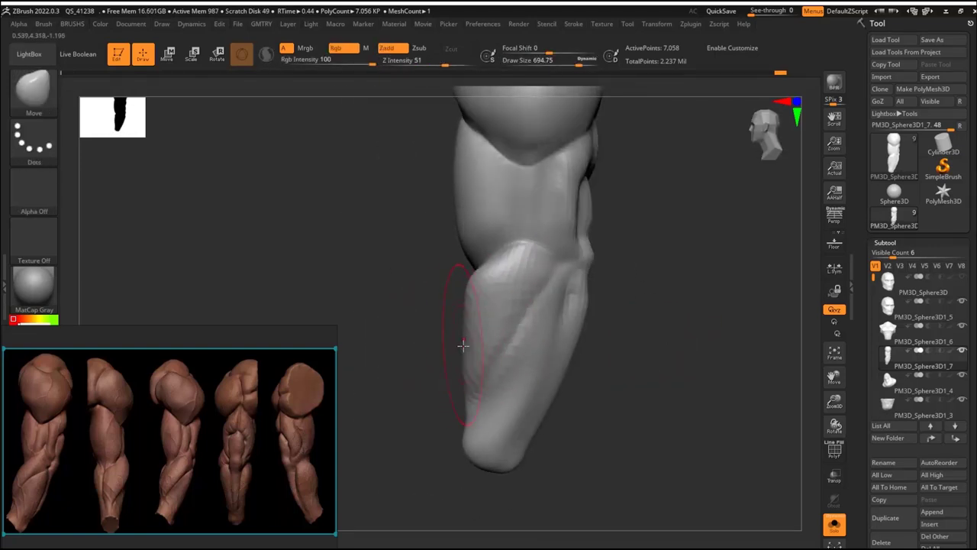
key(s)
click(489, 305)
shift+right_drag(489, 306, 488, 329)
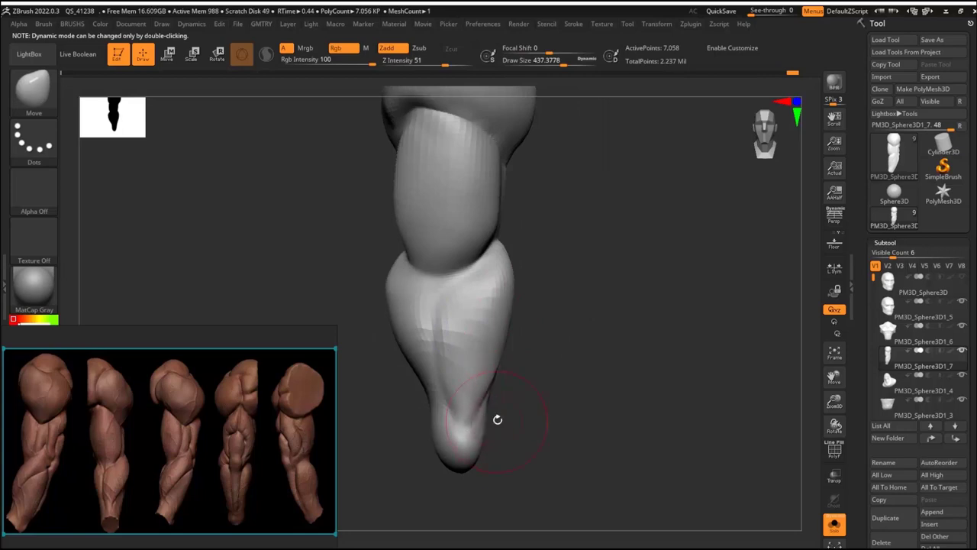
Step: Smooth the lower-left edge and side of the wrist bulb, ending with DamStandard active
mouse_move(497, 414)
shift+mouse_down()
mouse_move(420, 443)
mouse_move(425, 402)
shift+mouse_up()
key(s)
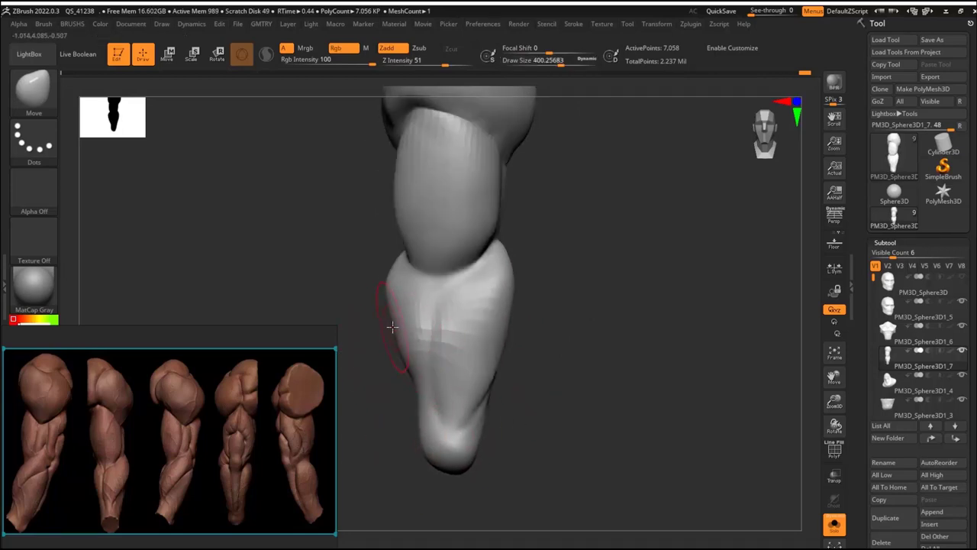
key(s)
shift+drag(413, 376, 394, 367)
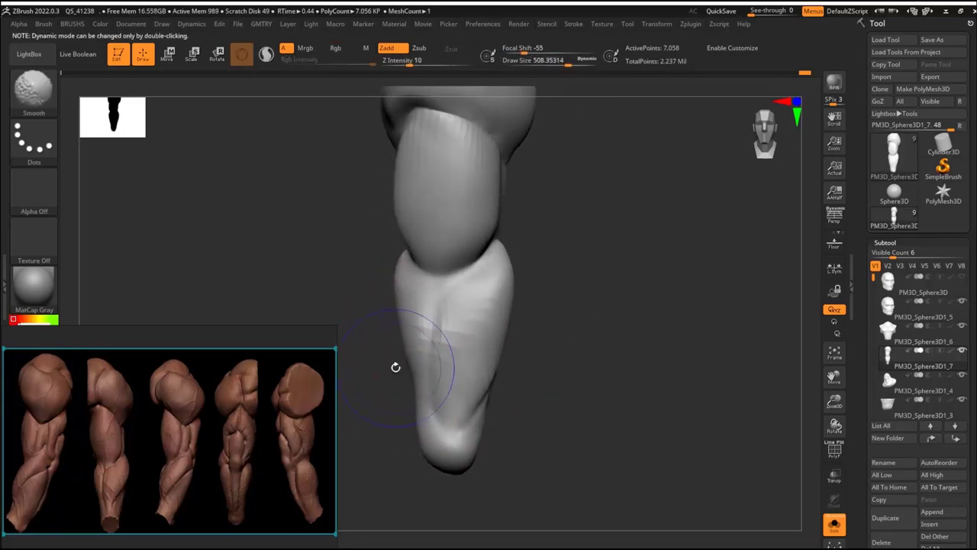
right_drag(395, 366, 390, 411)
right_drag(379, 349, 576, 313)
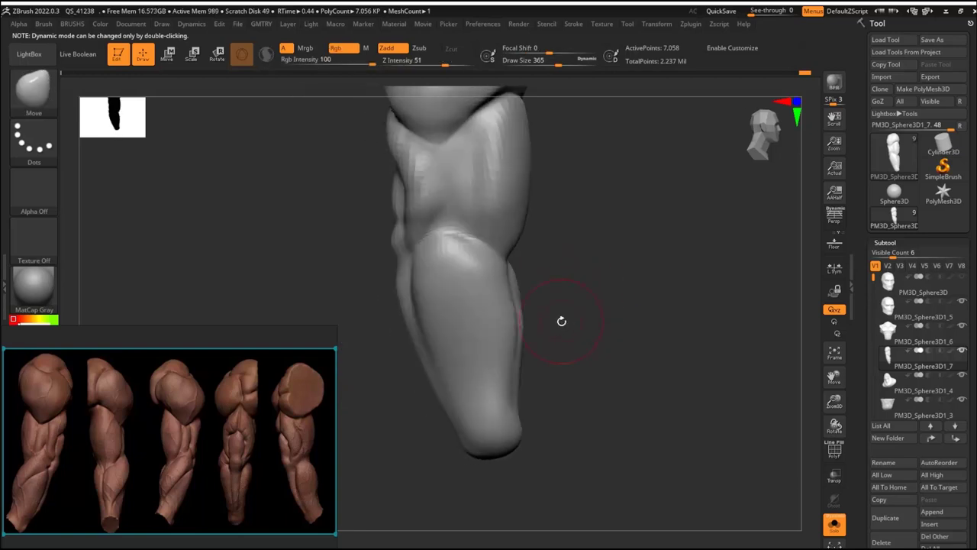
key(b)
key(d)
key(s)
mouse_move(529, 262)
right_down()
mouse_move(635, 255)
mouse_move(467, 333)
right_up()
key(s)
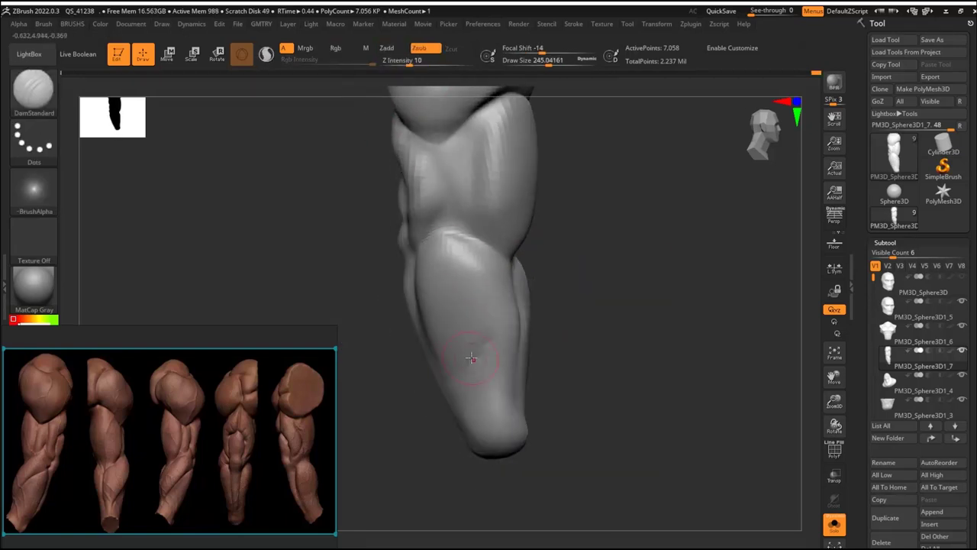
Step: Push the shoulder and upper-arm masses with the Move brush reduced to about 666
right_drag(580, 384, 538, 335)
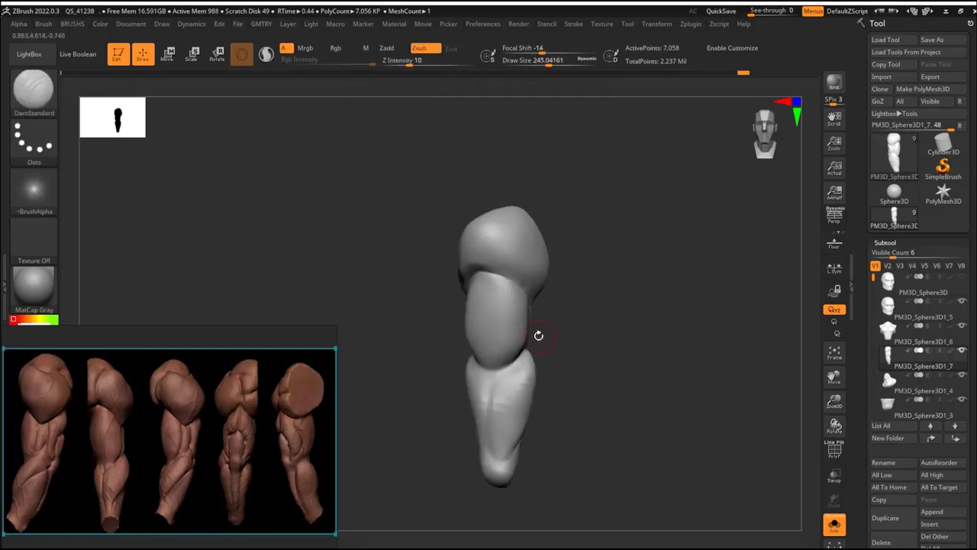
key(b)
key(m)
key(v)
right_drag(476, 312, 596, 262)
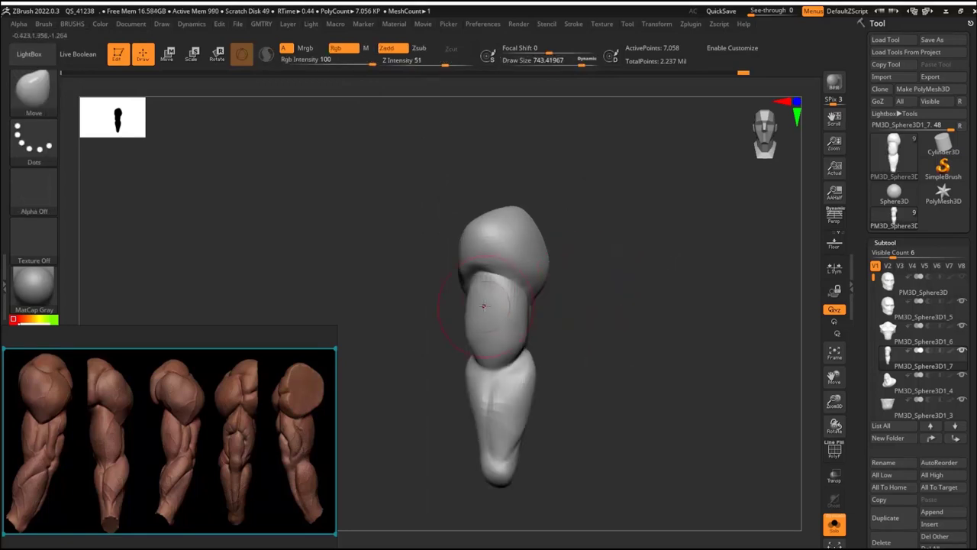
key(s)
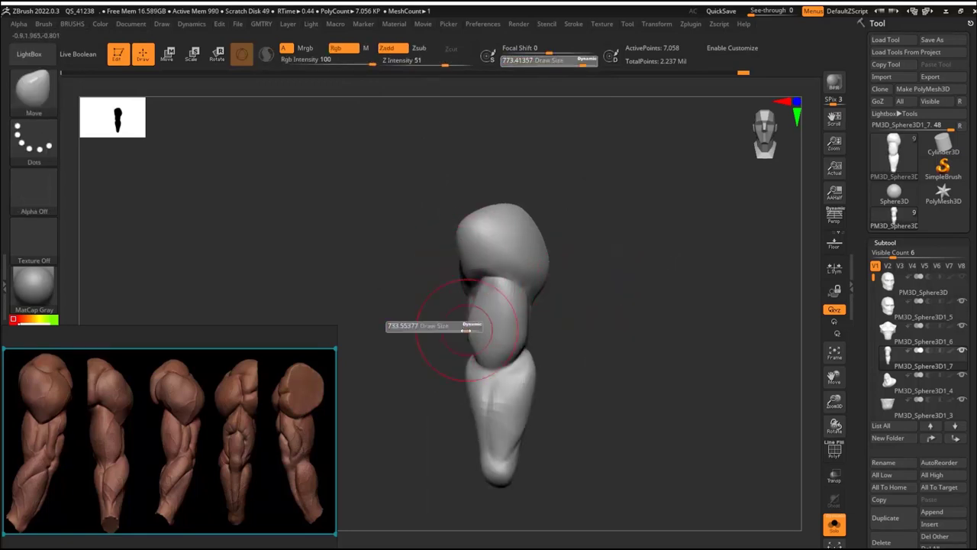
click(458, 322)
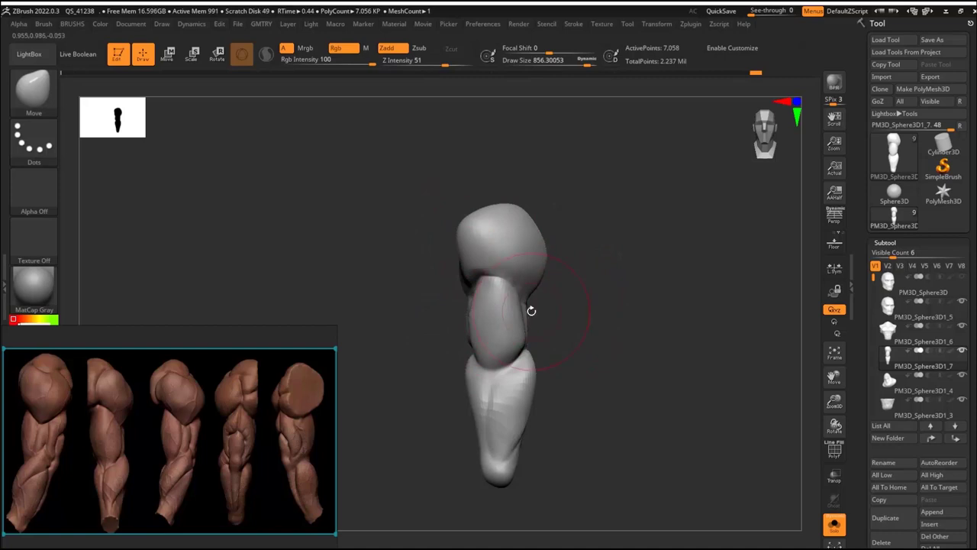
key(s)
mouse_move(534, 334)
ctrl+right_down()
mouse_move(583, 328)
mouse_move(558, 270)
mouse_move(587, 282)
mouse_move(598, 334)
mouse_move(497, 334)
mouse_move(525, 339)
ctrl+right_up()
Step: Carve and smooth muscle separations on the arm from side views at brush size about 400
key(s)
drag(535, 343, 512, 345)
mouse_move(513, 349)
right_down()
mouse_move(549, 353)
mouse_move(606, 312)
mouse_move(523, 300)
right_up()
key(ctrl)
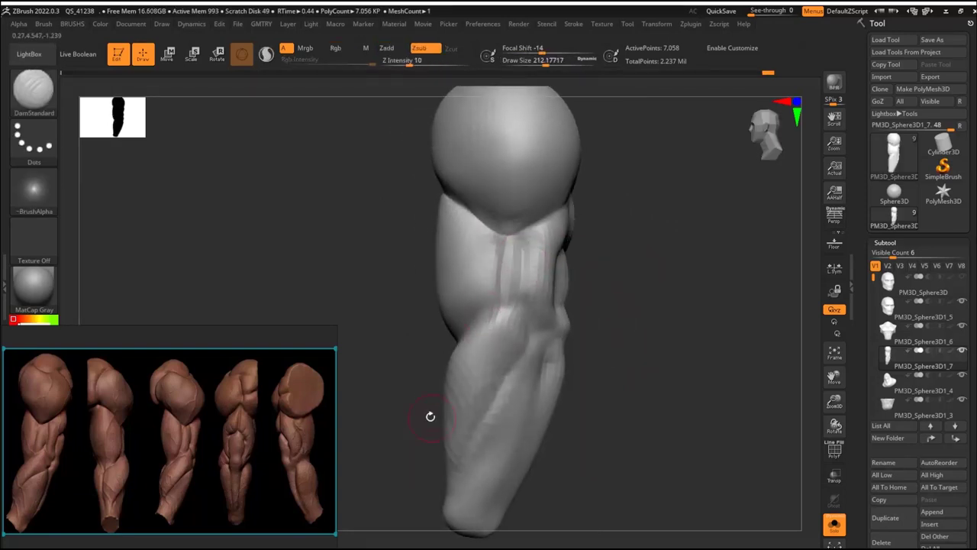
right_drag(431, 416, 530, 304)
shift+right_drag(455, 378, 499, 456)
key(shift)
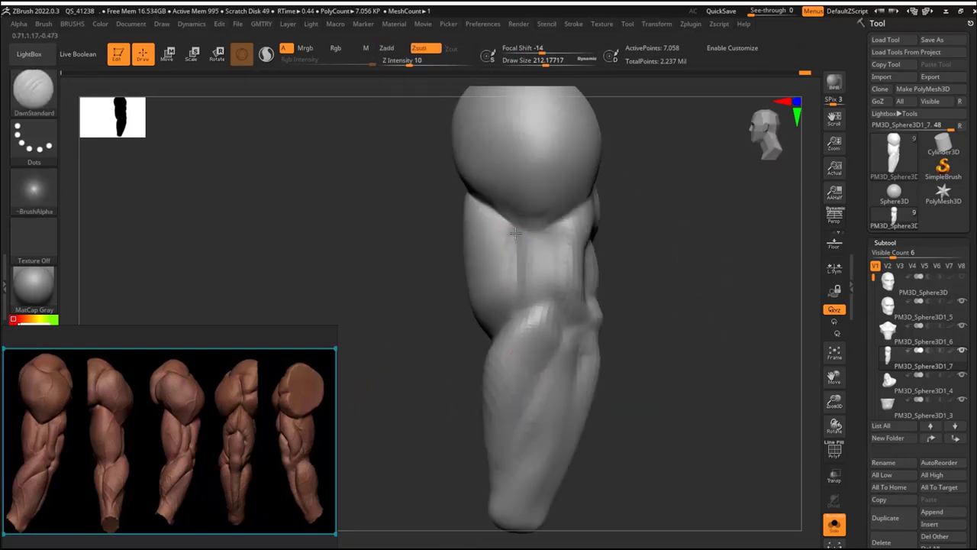
shift+drag(637, 275, 464, 290)
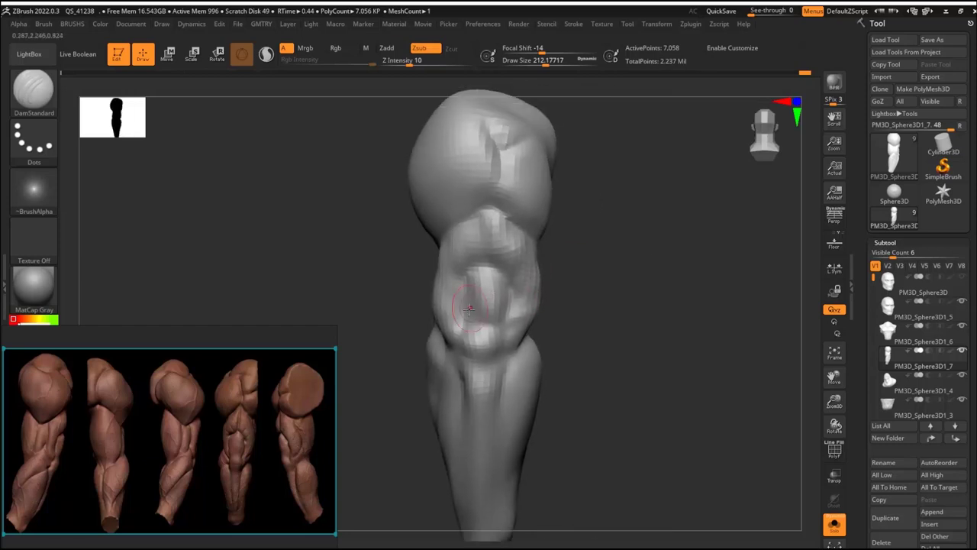
Step: Reshape the arm masses again with a smaller Move brush from side and front views
key(b)
key(m)
key(v)
key(s)
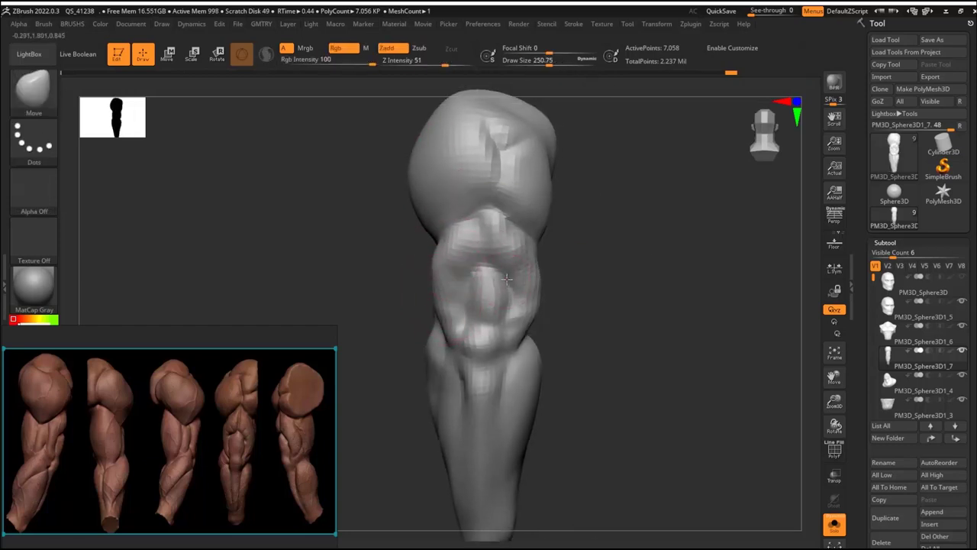
mouse_move(507, 280)
shift+right_down()
mouse_move(535, 252)
mouse_move(527, 229)
shift+right_up()
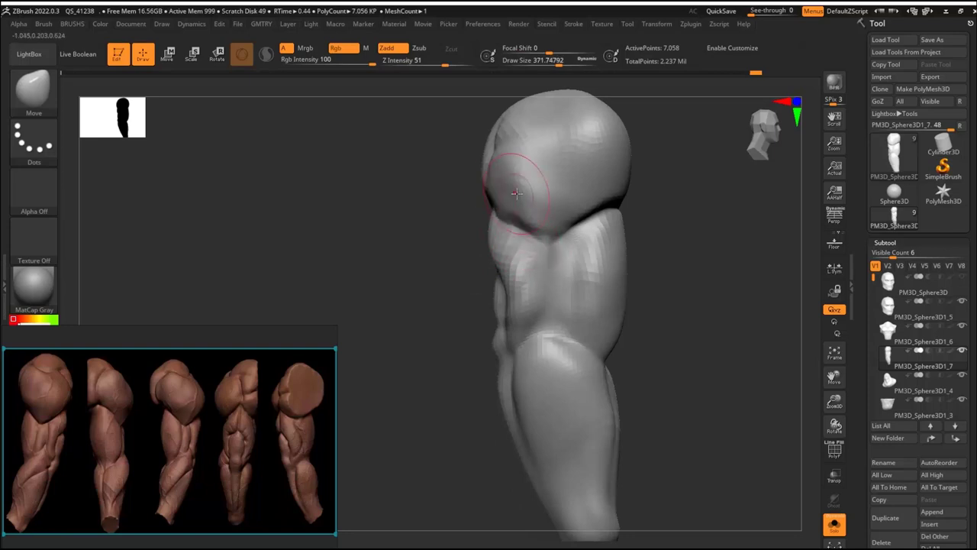
key([)
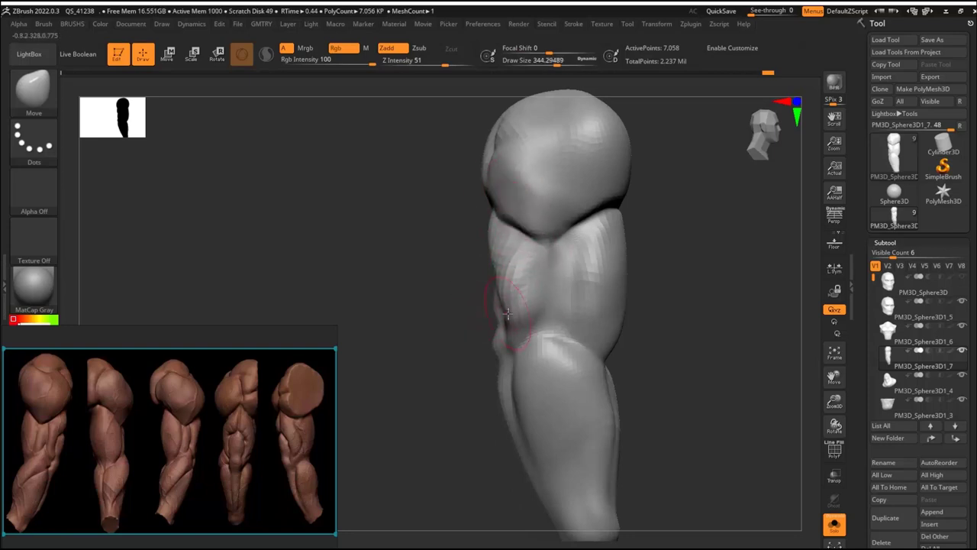
shift+right_drag(471, 303, 513, 330)
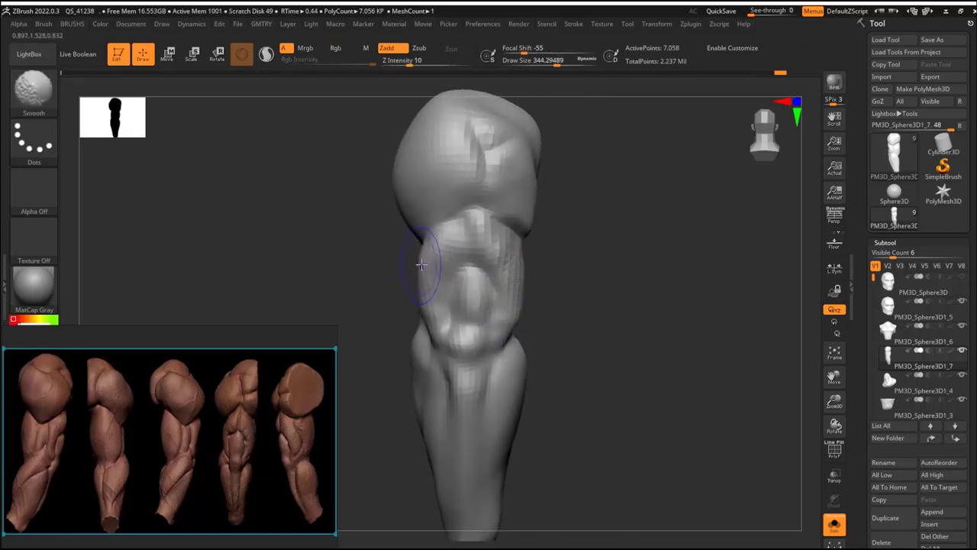
mouse_move(421, 263)
right_down()
mouse_move(575, 218)
mouse_move(447, 233)
right_up()
Step: Carve DamStandard creases separating the elbow and upper forearm muscles
key(b)
key(d)
key(s)
key(s)
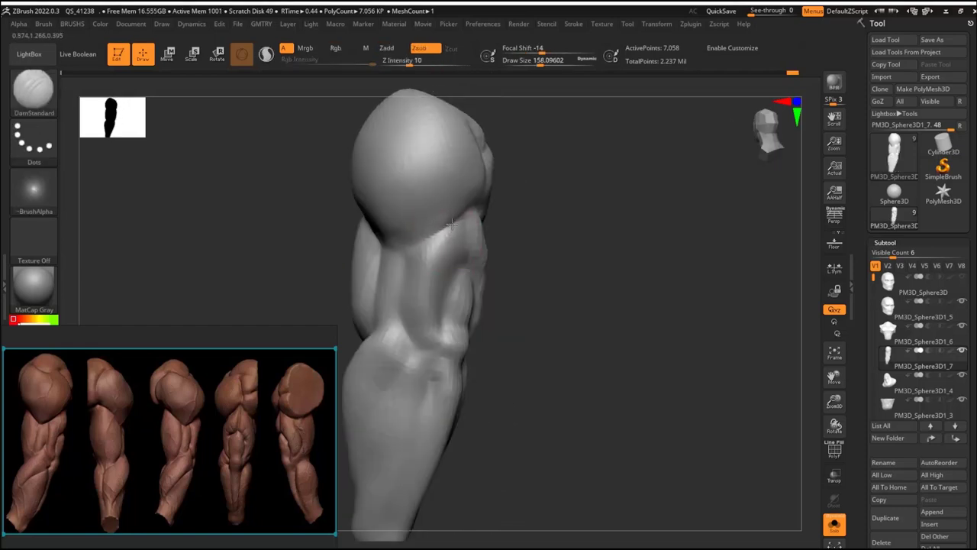
right_drag(420, 313, 431, 300)
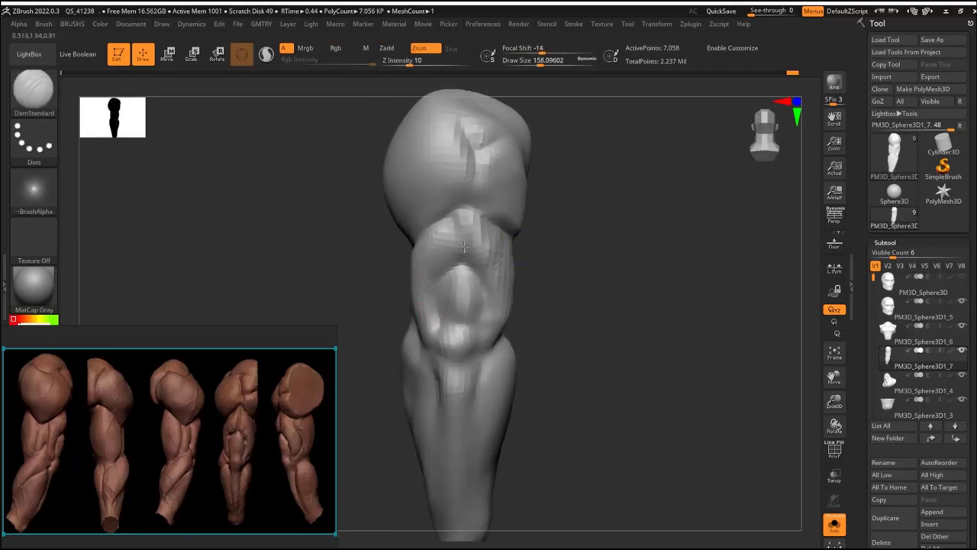
right_drag(490, 309, 486, 348)
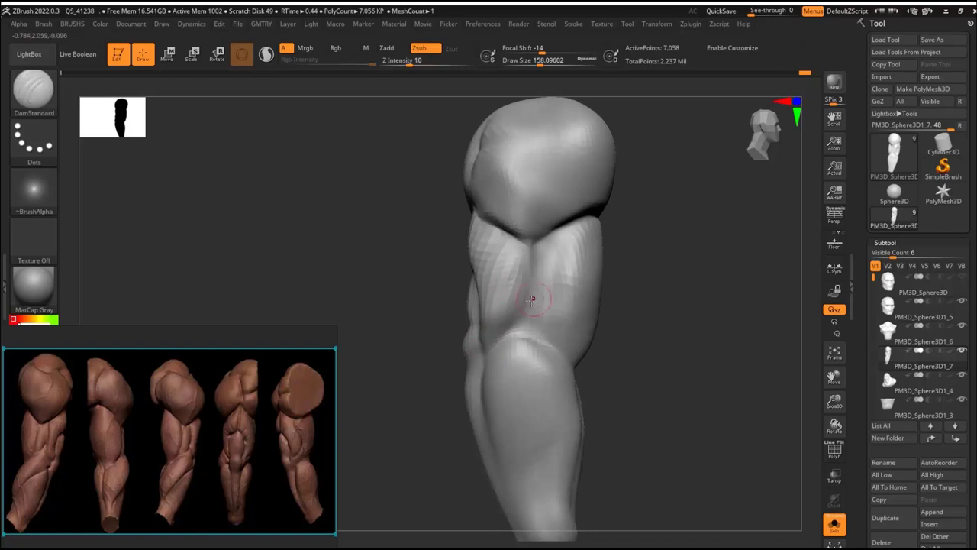
right_drag(580, 305, 804, 460)
Step: Check the arm beside the other subtools, then carve the shoulder crease with DamStandard (size 104–172)
click(834, 524)
key(w)
alt+right_drag(639, 243, 467, 262)
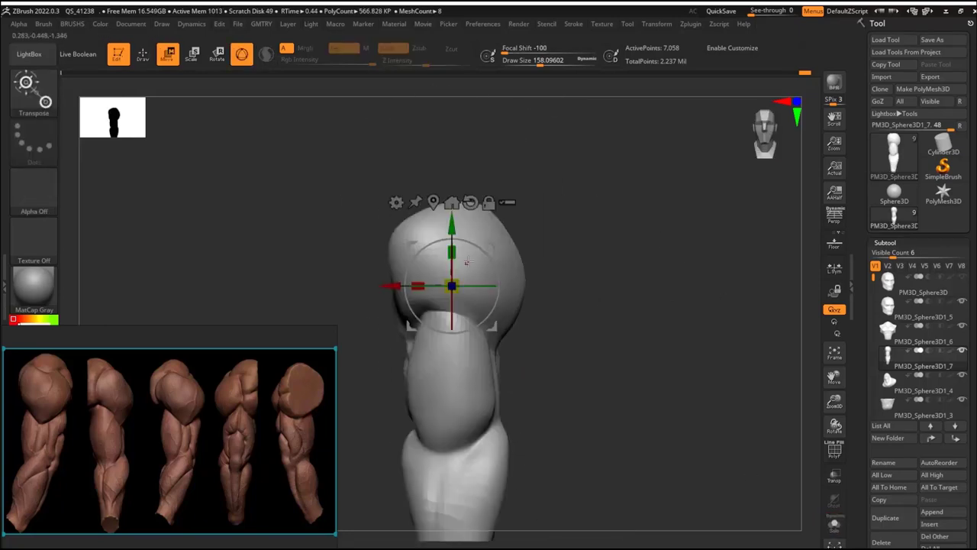
key(q)
right_drag(541, 251, 590, 155)
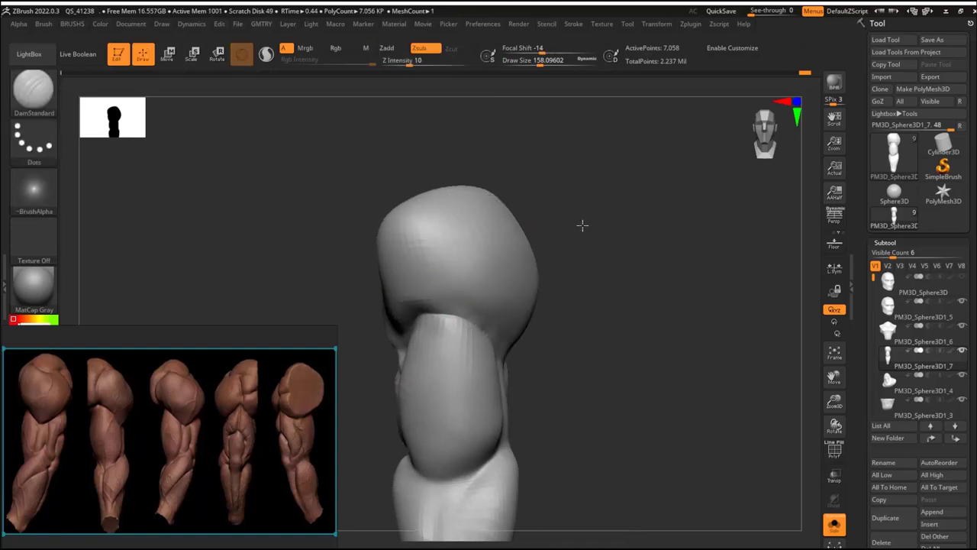
key(bracketleft)
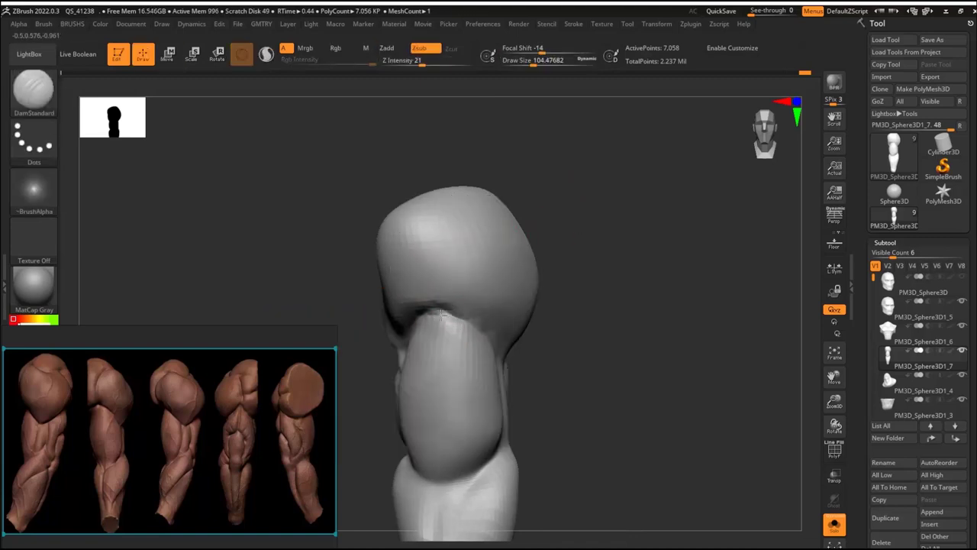
right_drag(440, 294, 432, 304)
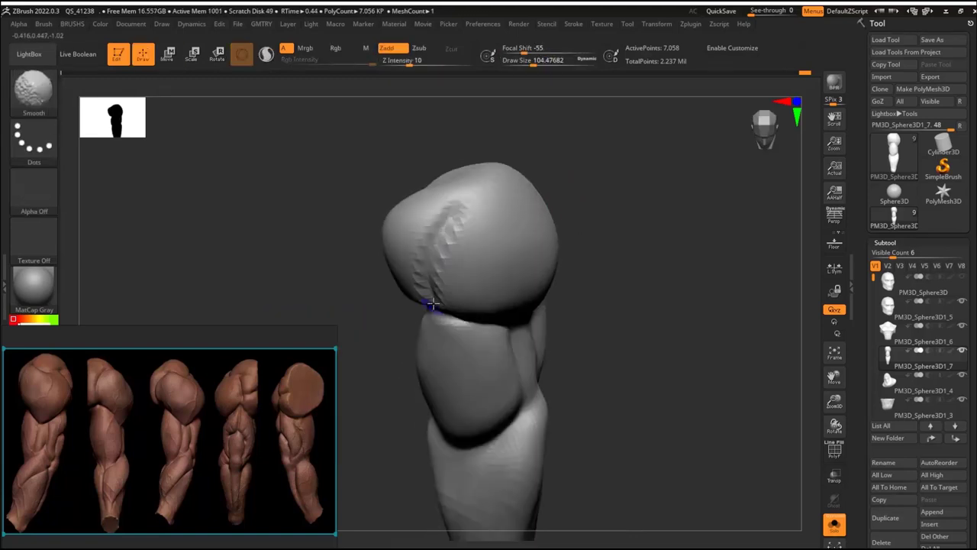
mouse_move(417, 270)
right_down()
mouse_move(490, 226)
mouse_move(466, 283)
right_up()
key(space)
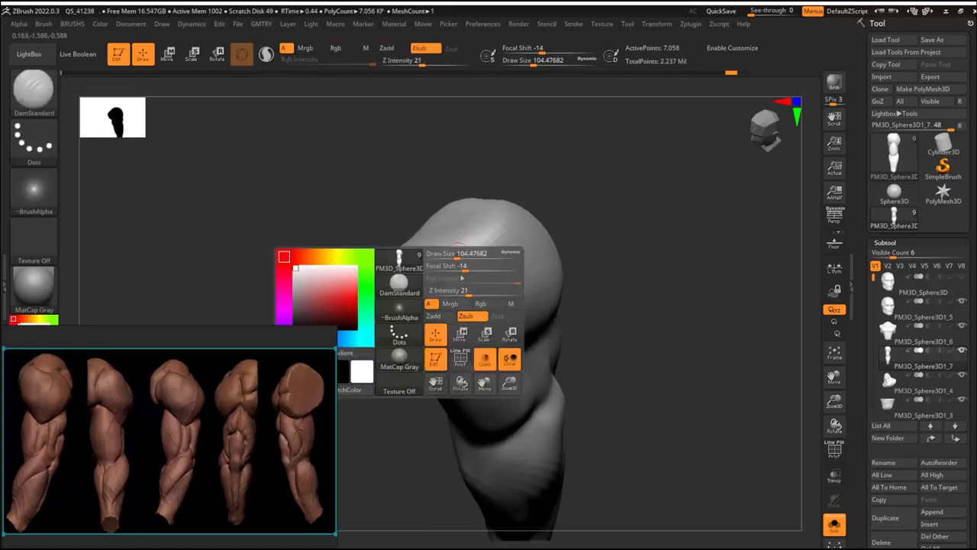
key(space)
drag(464, 283, 484, 283)
mouse_move(484, 283)
right_down()
mouse_move(578, 207)
mouse_move(558, 145)
mouse_move(549, 191)
mouse_move(558, 223)
right_up()
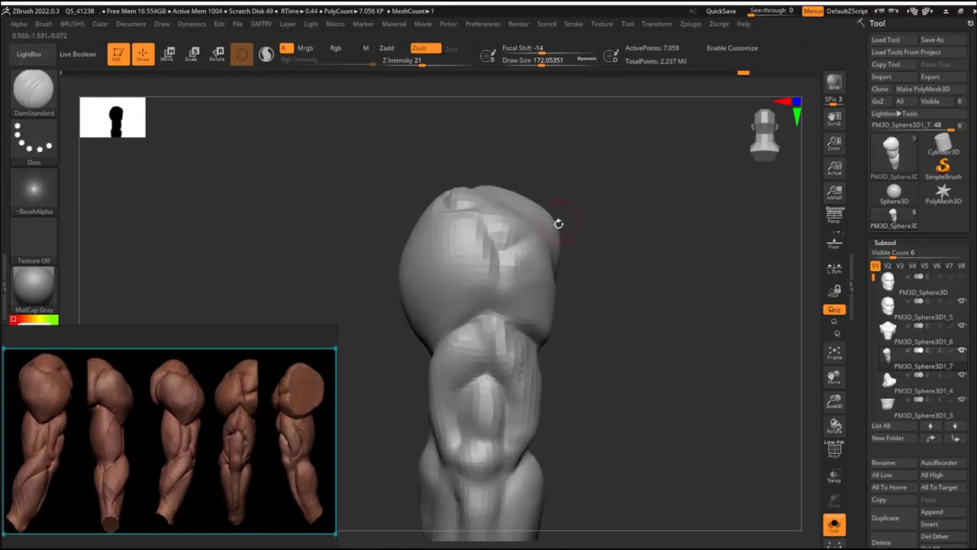
mouse_move(569, 261)
right_down()
mouse_move(689, 196)
mouse_move(489, 222)
right_up()
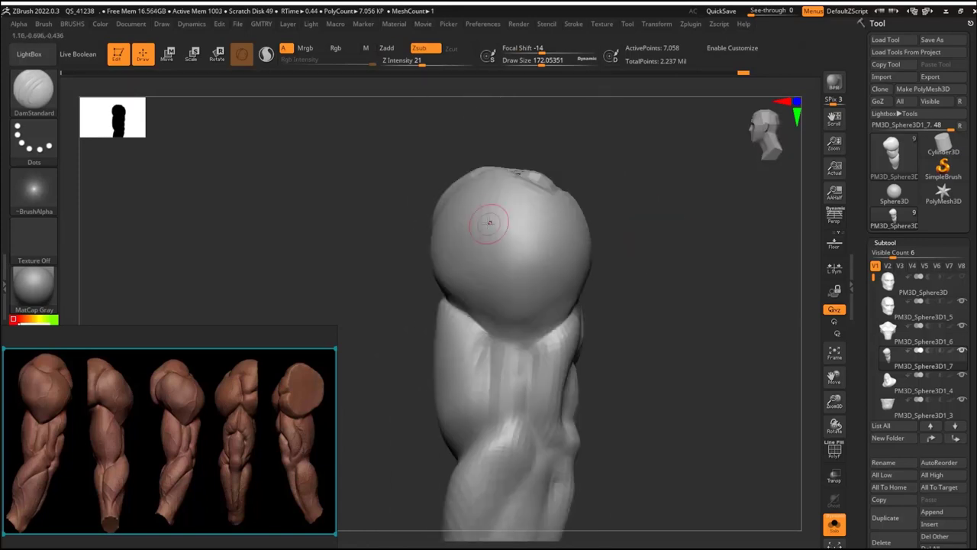
Step: Round the top of the shoulder mass with the Move brush at size about 620
key(b)
key(m)
key(v)
key(bracketright)
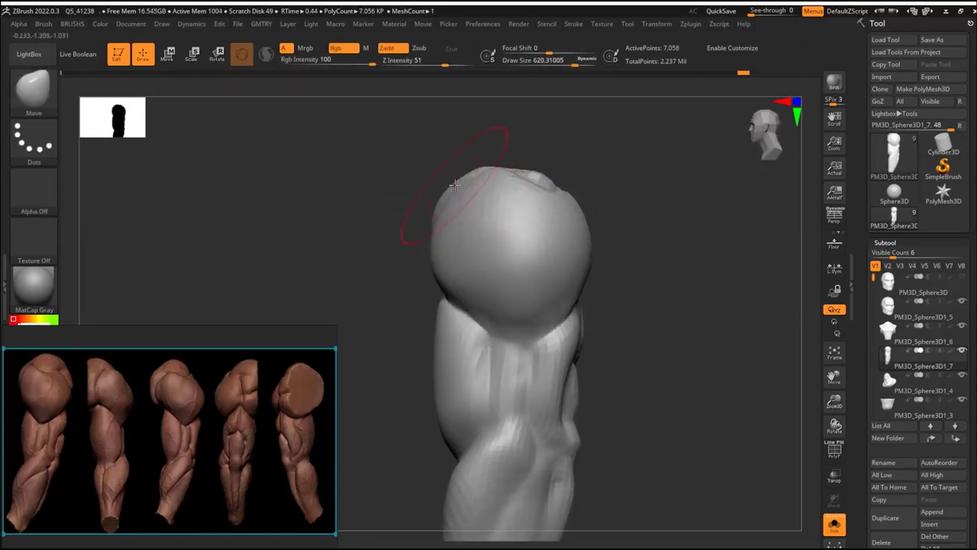
mouse_move(474, 255)
right_down()
mouse_move(484, 237)
mouse_move(475, 279)
right_up()
right_drag(495, 340, 488, 222)
right_drag(429, 216, 619, 233)
Step: Rotate the arm to point sideways and move it into place at the bust's shoulder
key(f)
click(834, 524)
key(w)
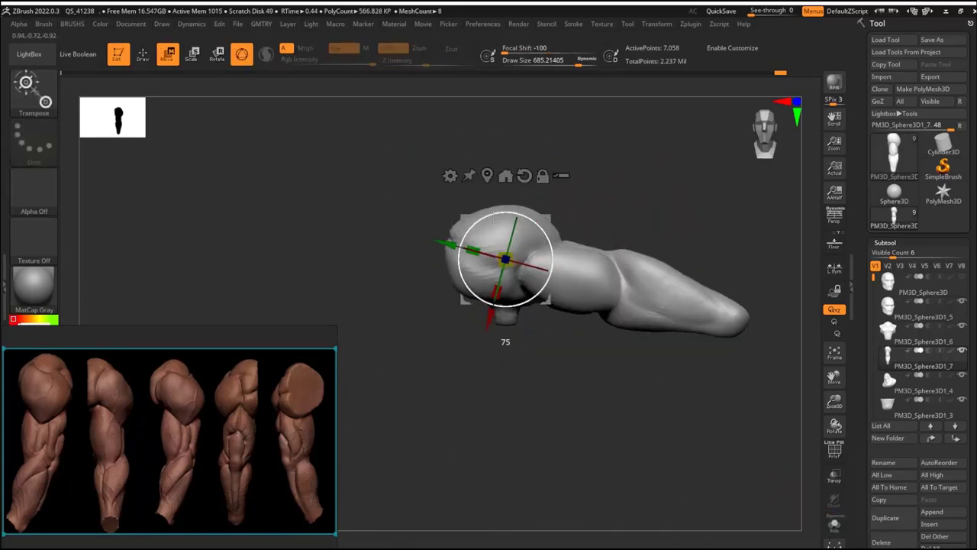
right_drag(587, 276, 557, 214)
drag(430, 169, 644, 306)
right_drag(644, 252, 601, 344)
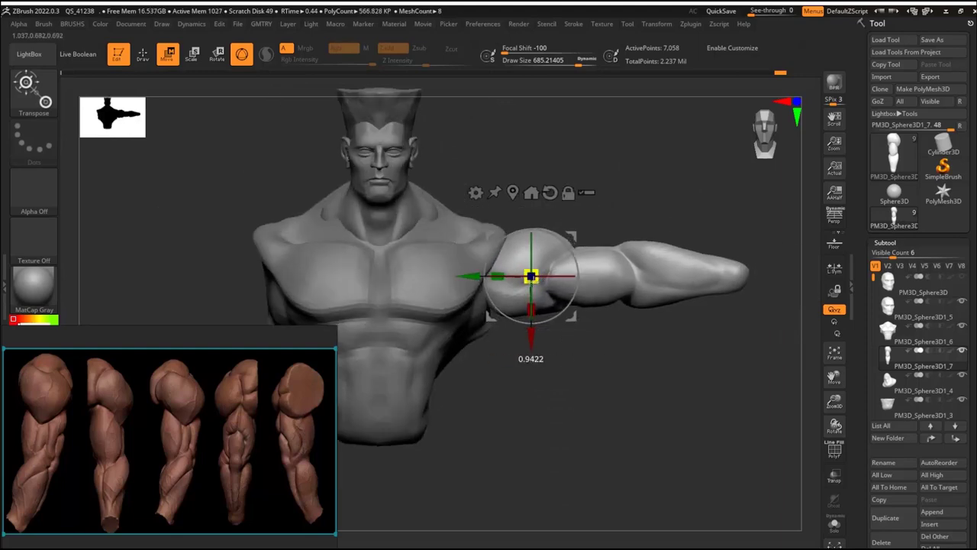
right_drag(531, 319, 497, 229)
Step: Mirror the arm to the opposite shoulder and adjust both arms into a horizontal T-pose
key(shift+s)
click(556, 321)
click(443, 266)
mouse_move(497, 229)
mouse_down()
mouse_move(470, 229)
mouse_move(479, 229)
mouse_up()
right_drag(479, 229, 615, 296)
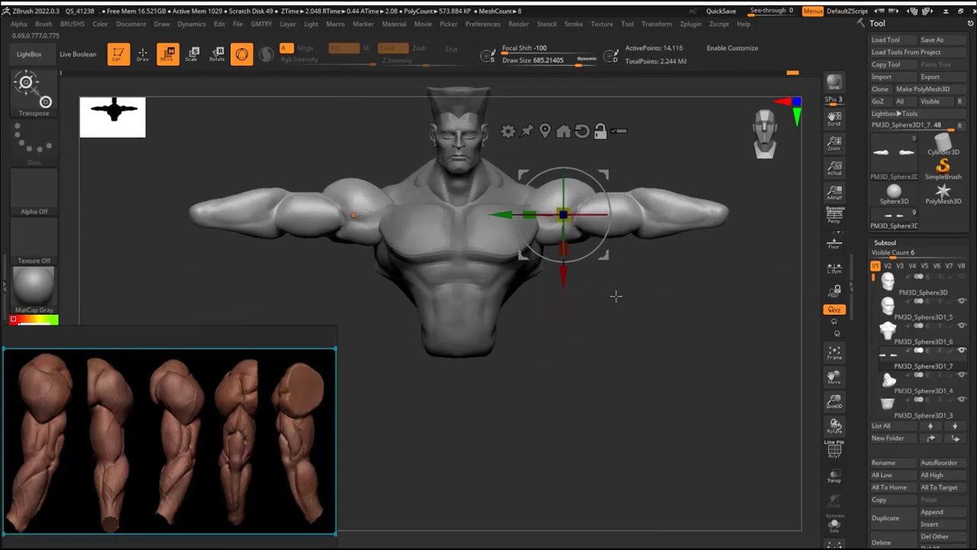
drag(606, 293, 579, 273)
mouse_move(580, 273)
right_down()
mouse_move(643, 367)
mouse_move(637, 321)
mouse_move(626, 343)
mouse_move(610, 324)
mouse_move(604, 340)
mouse_move(696, 354)
mouse_move(501, 309)
mouse_move(596, 327)
mouse_move(567, 301)
mouse_move(611, 333)
mouse_move(485, 333)
mouse_move(568, 283)
mouse_move(519, 321)
mouse_move(593, 301)
mouse_move(622, 408)
right_up()
alt+click(578, 303)
key(q)
key(s)
Step: Append a Sphere3D subtool and move it beneath the torso
key(F1)
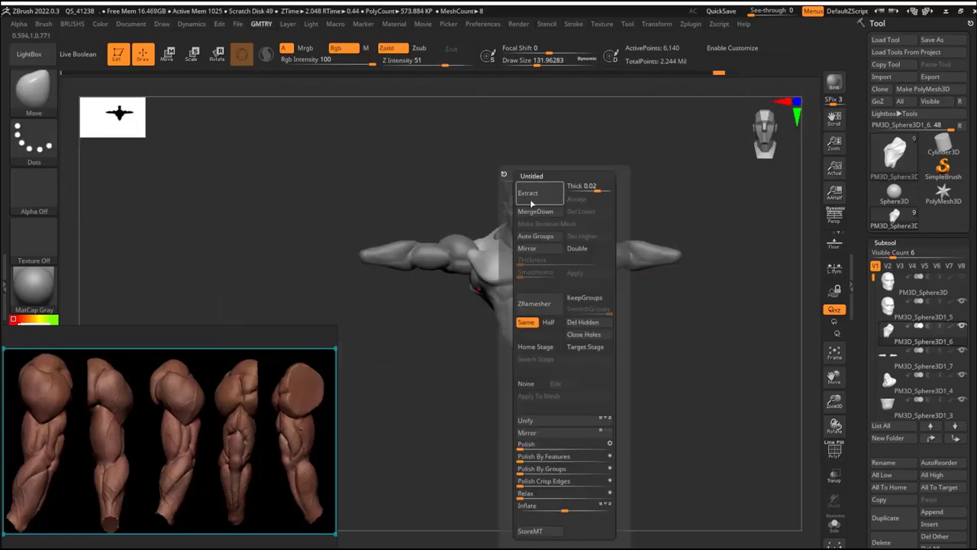
click(588, 329)
click(637, 296)
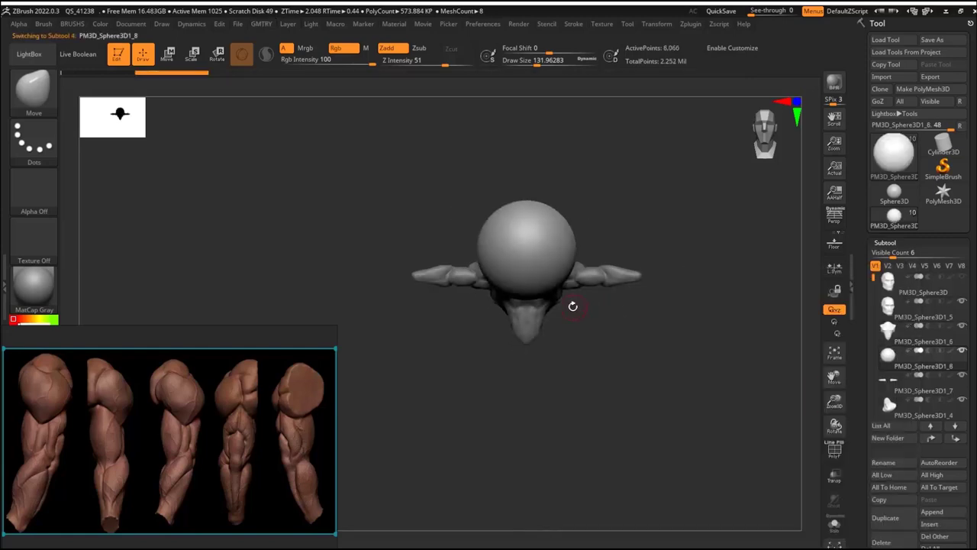
key(w)
drag(526, 177, 540, 284)
right_drag(497, 342, 573, 341)
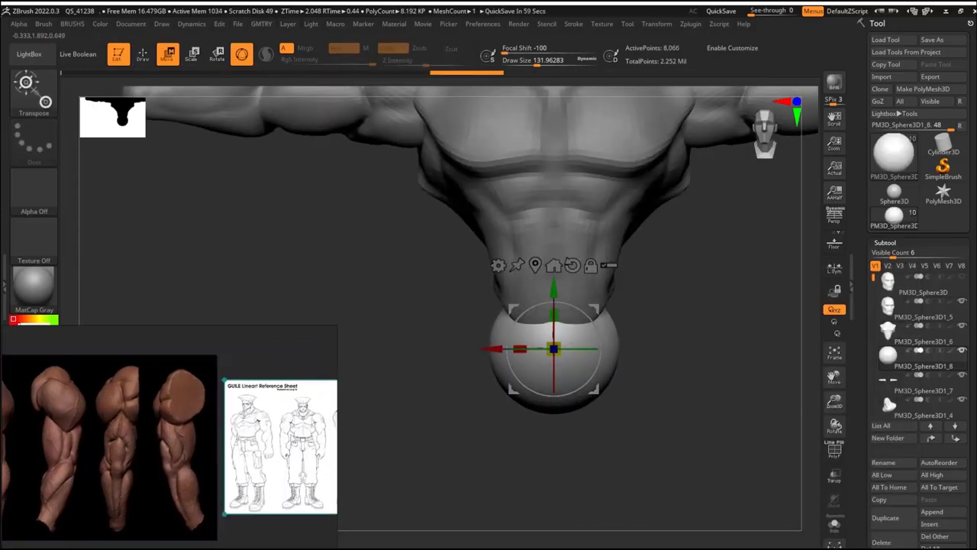
key(f)
Step: Push the sphere into a rounded pelvis block with a smaller Move brush
key(q)
key(s)
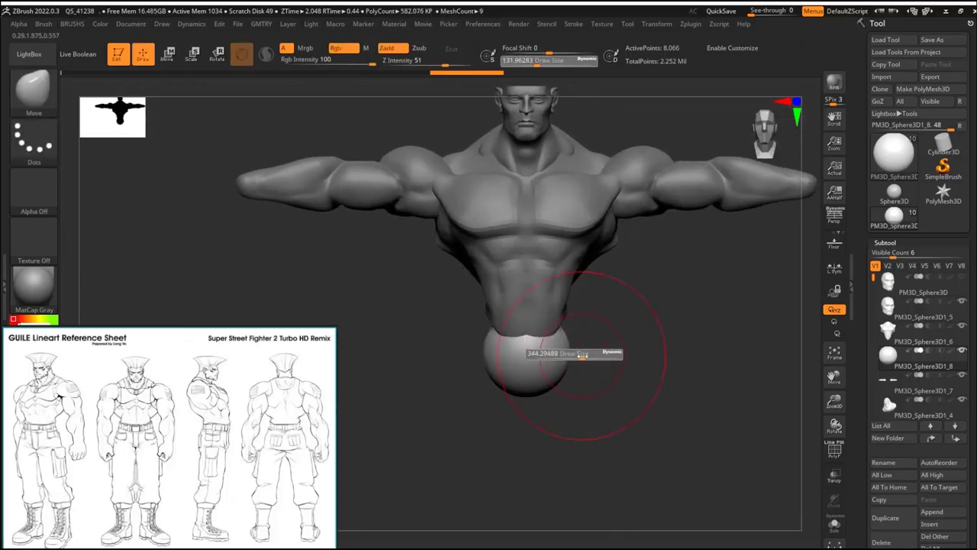
key(s)
drag(564, 325, 546, 326)
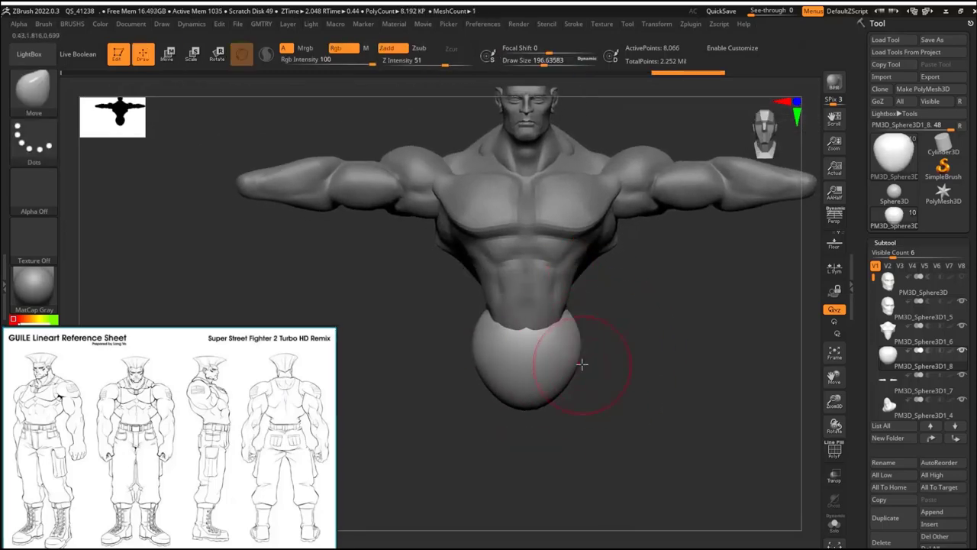
key(s)
mouse_move(558, 375)
mouse_down()
mouse_move(537, 378)
mouse_move(561, 372)
mouse_up()
key(s)
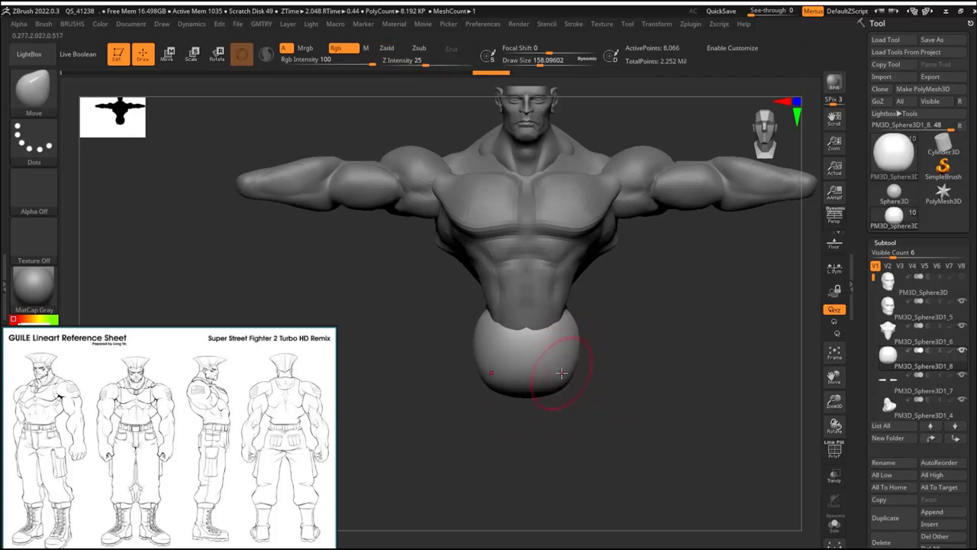
mouse_move(520, 345)
right_down()
mouse_move(689, 334)
mouse_move(576, 390)
mouse_move(621, 377)
mouse_move(563, 374)
mouse_move(656, 312)
mouse_move(558, 305)
right_up()
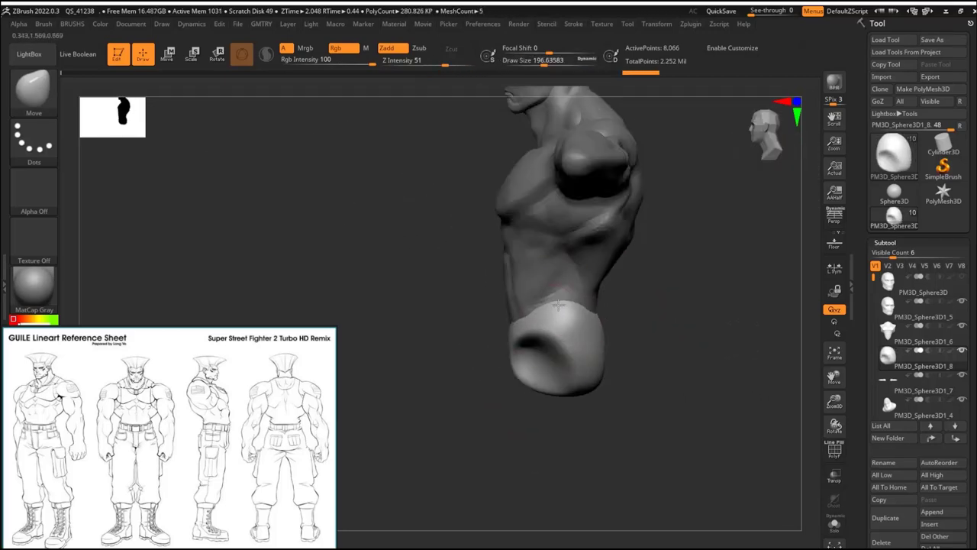
mouse_move(570, 365)
right_down()
mouse_move(680, 320)
mouse_move(526, 392)
mouse_move(637, 349)
mouse_move(563, 305)
mouse_move(612, 304)
right_up()
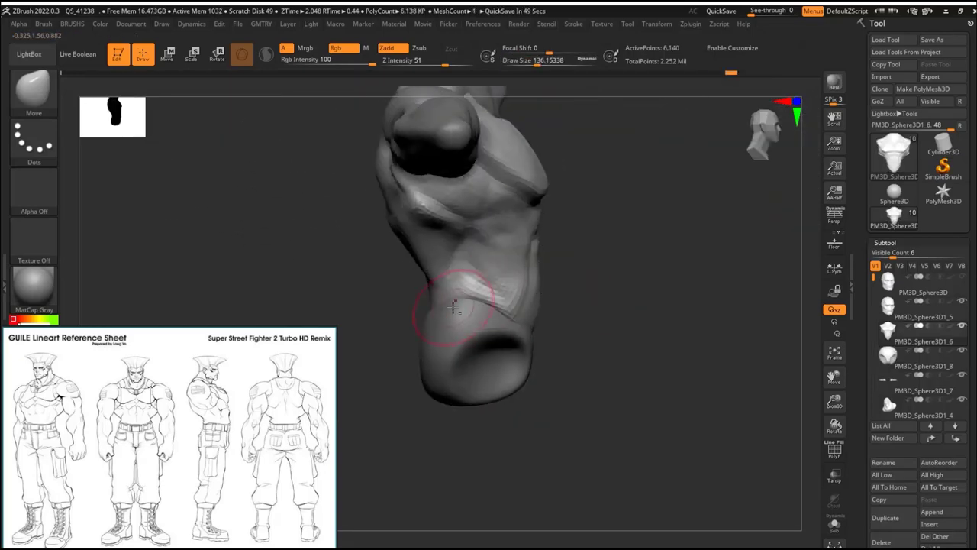
mouse_move(441, 307)
right_down()
mouse_move(535, 279)
mouse_move(526, 305)
mouse_move(591, 312)
mouse_move(567, 280)
mouse_move(580, 290)
mouse_move(562, 323)
mouse_move(550, 226)
right_up()
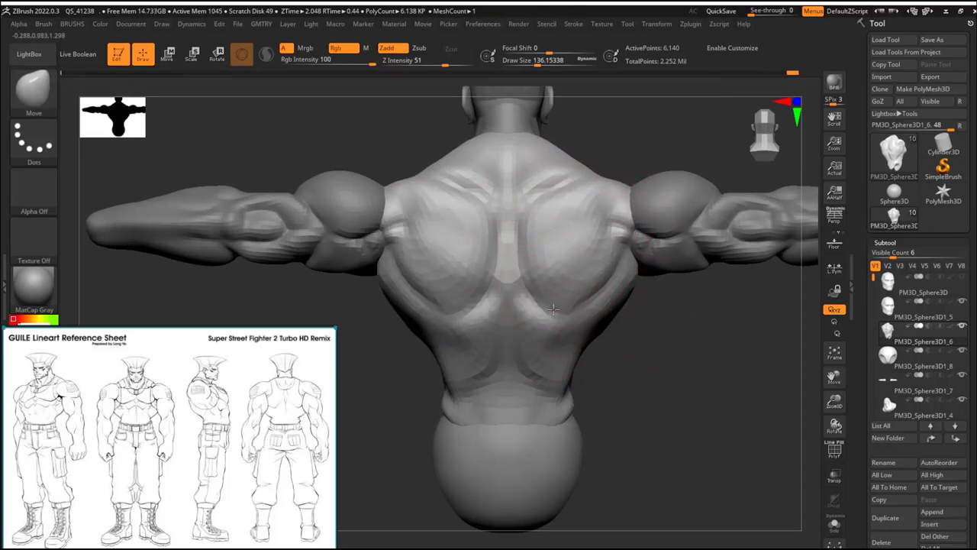
Step: Carve DamStandard grooves across the shoulder blades, mid back and lower back
mouse_move(554, 309)
mouse_down()
mouse_move(532, 294)
mouse_move(525, 271)
mouse_move(570, 310)
mouse_up()
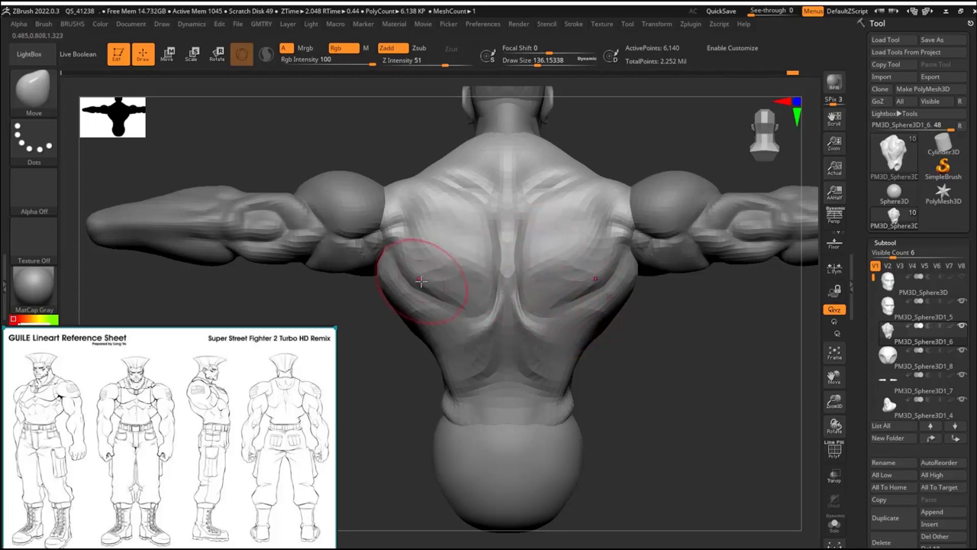
drag(420, 281, 447, 243)
key(b)
key(d)
key(s)
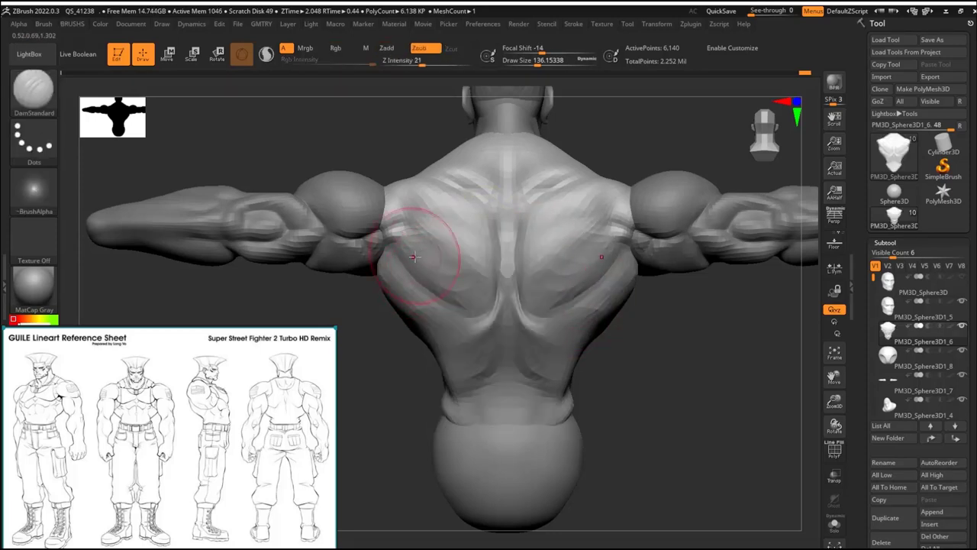
click(397, 257)
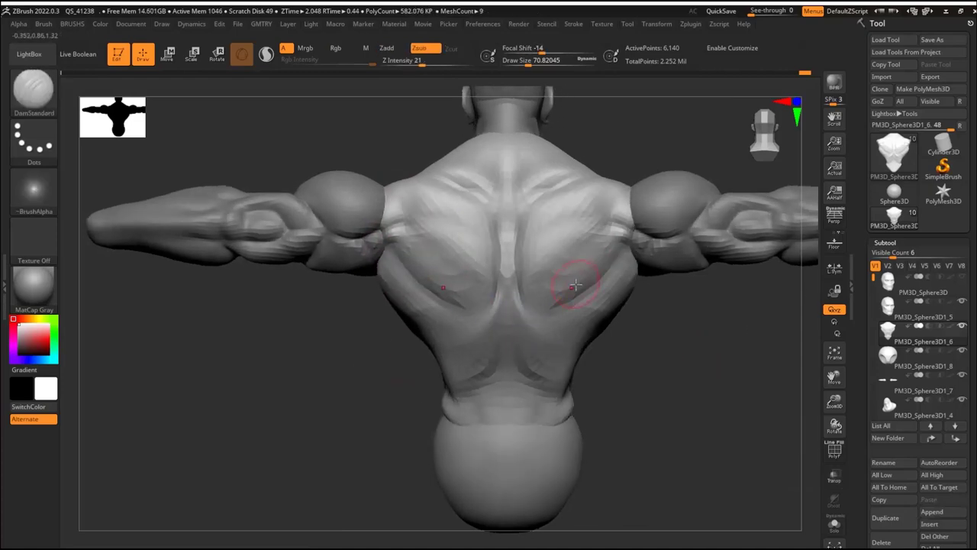
right_drag(593, 323, 556, 254)
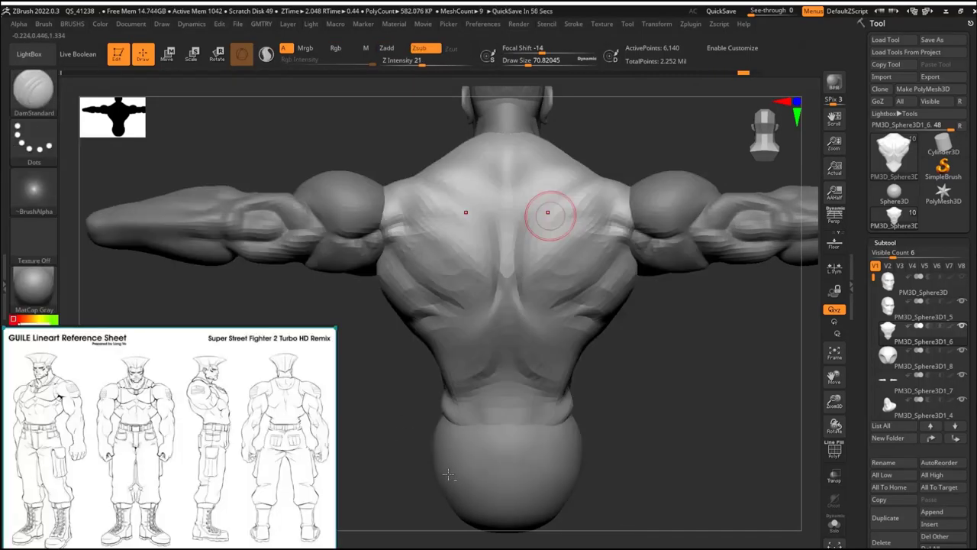
drag(573, 221, 534, 214)
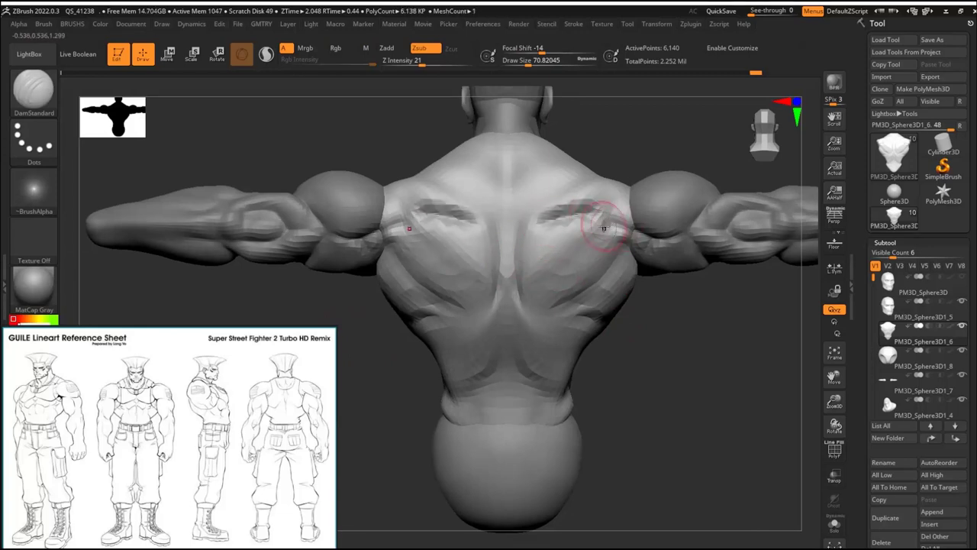
mouse_move(606, 235)
mouse_down()
mouse_move(568, 268)
mouse_move(610, 318)
mouse_move(519, 304)
mouse_move(519, 335)
mouse_up()
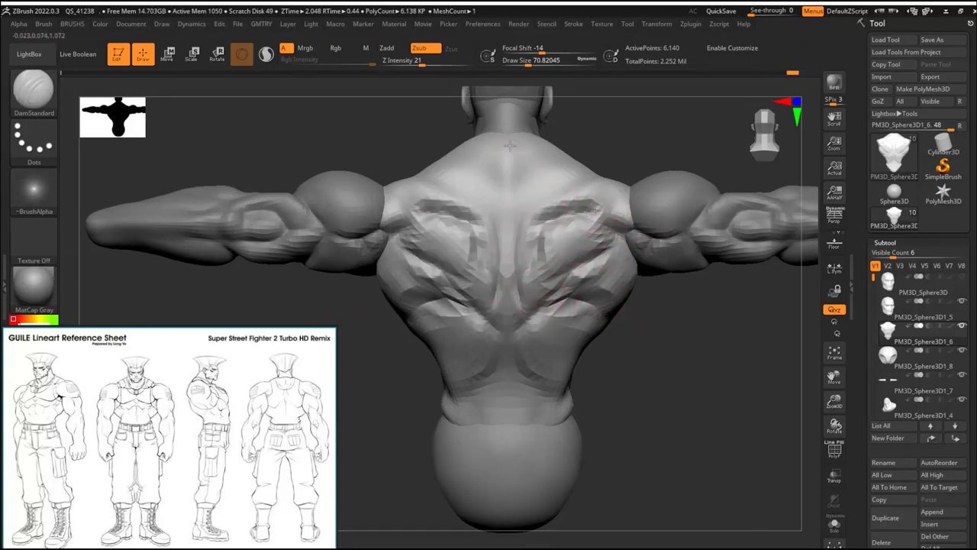
mouse_move(509, 145)
mouse_down()
mouse_move(520, 207)
mouse_move(436, 272)
mouse_move(458, 313)
mouse_up()
alt+drag(657, 275, 693, 312)
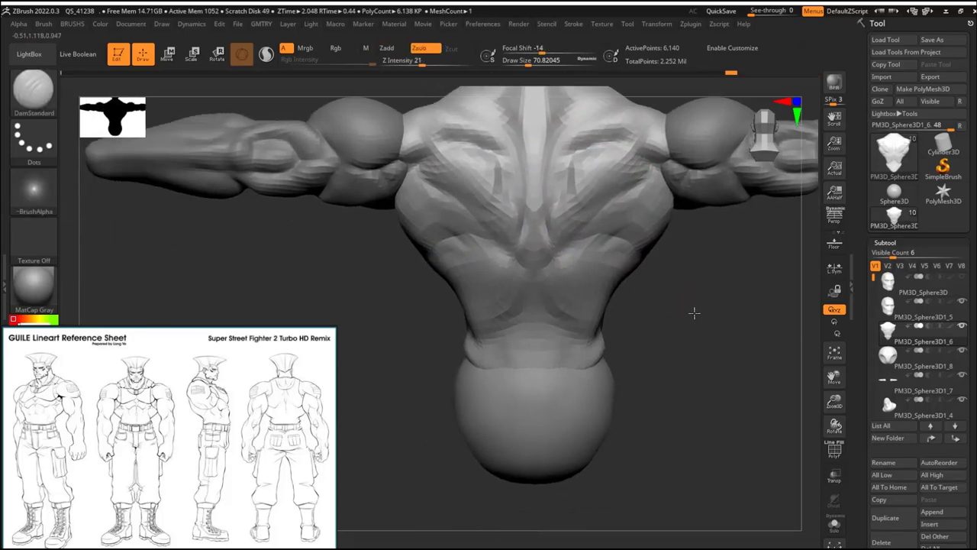
drag(555, 325, 561, 359)
Step: Reshape the lower torso's sides toward the pelvis with the Move brush
mouse_move(561, 359)
right_down()
mouse_move(545, 324)
mouse_move(469, 305)
mouse_move(452, 338)
mouse_move(485, 271)
right_up()
key(b)
key(m)
key(v)
key(space)
mouse_move(371, 185)
right_down()
mouse_move(610, 356)
mouse_move(492, 314)
right_up()
mouse_move(435, 258)
right_down()
mouse_move(534, 288)
mouse_move(493, 254)
mouse_move(519, 308)
mouse_move(470, 261)
right_up()
mouse_move(470, 296)
right_down()
mouse_move(594, 283)
mouse_move(593, 227)
right_up()
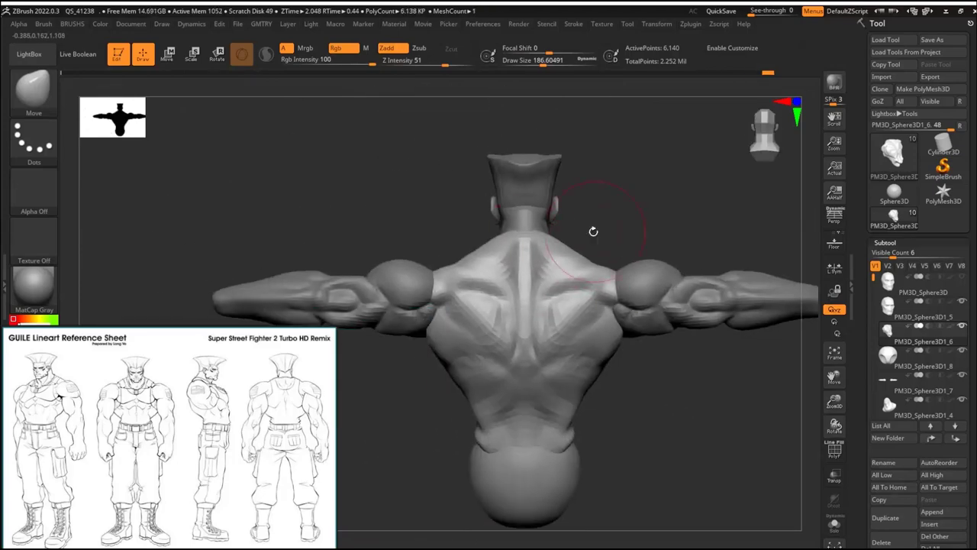
mouse_move(588, 163)
alt+right_down()
mouse_move(535, 335)
mouse_move(669, 395)
mouse_move(562, 334)
mouse_move(573, 388)
mouse_move(649, 453)
mouse_move(600, 458)
mouse_move(484, 321)
mouse_move(476, 366)
mouse_move(665, 430)
mouse_move(572, 314)
mouse_move(682, 440)
mouse_move(604, 389)
mouse_move(543, 367)
mouse_move(569, 398)
mouse_move(604, 402)
mouse_move(606, 348)
mouse_move(633, 371)
mouse_move(572, 320)
mouse_move(648, 315)
mouse_move(585, 344)
mouse_move(589, 306)
mouse_move(528, 328)
alt+right_up()
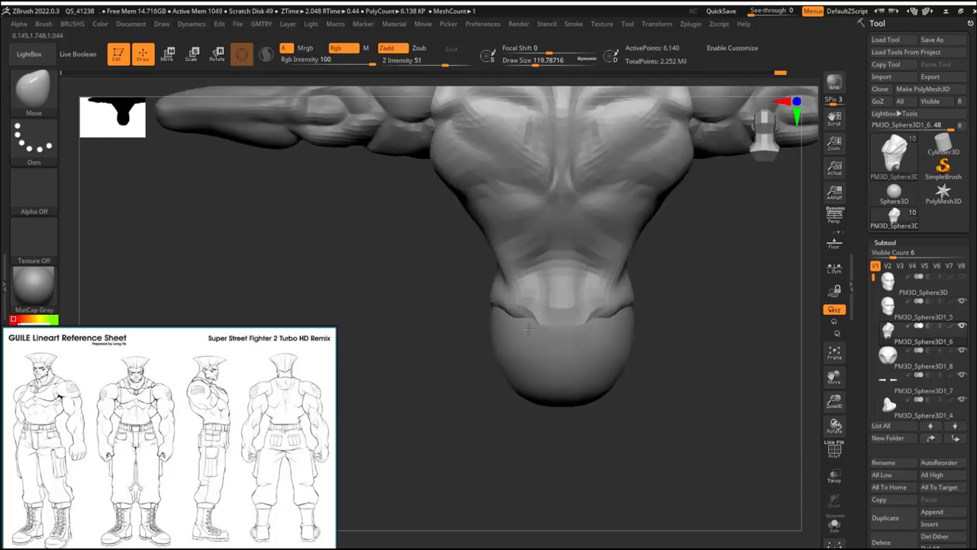
mouse_move(589, 323)
right_down()
mouse_move(720, 333)
mouse_move(646, 399)
mouse_move(501, 257)
mouse_move(562, 197)
right_up()
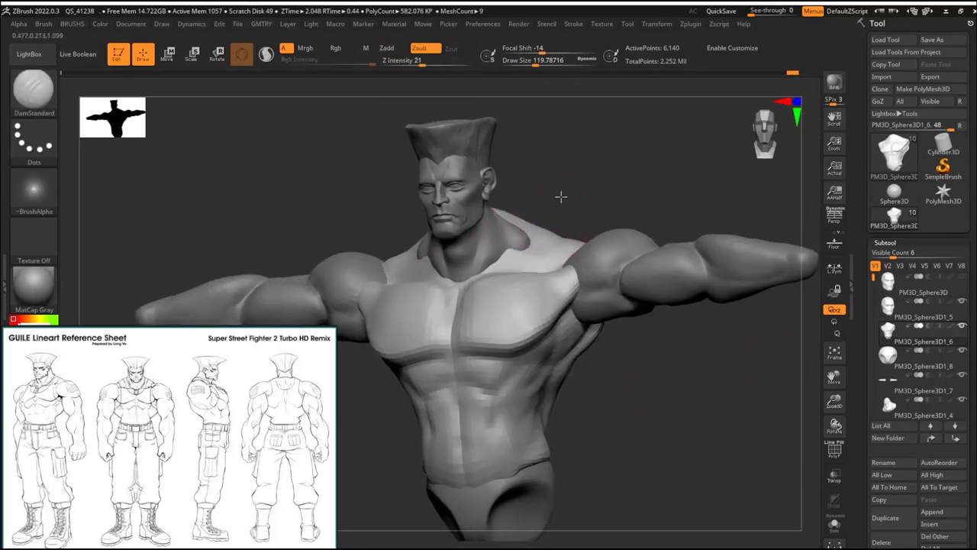
key(space)
key(b)
key(d)
key(s)
right_drag(512, 266, 500, 281)
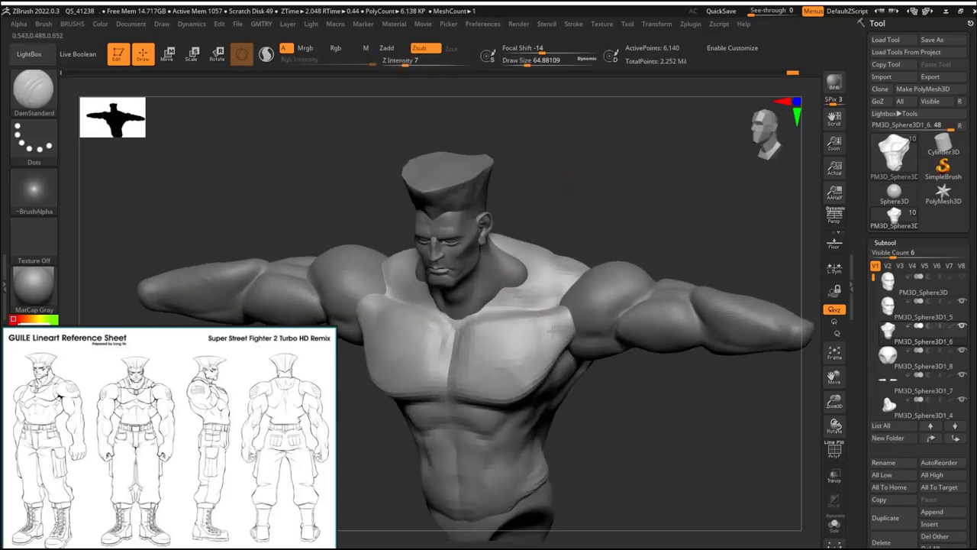
mouse_move(552, 330)
right_down()
mouse_move(663, 410)
mouse_move(523, 348)
mouse_move(635, 379)
mouse_move(532, 281)
right_up()
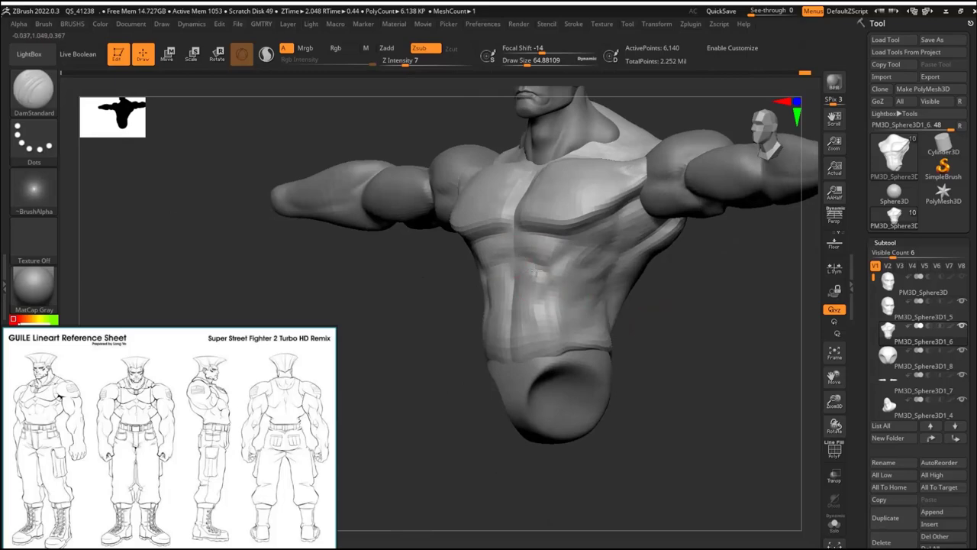
mouse_move(545, 317)
right_down()
mouse_move(550, 293)
mouse_move(603, 317)
mouse_move(733, 332)
mouse_move(619, 338)
mouse_move(640, 338)
right_up()
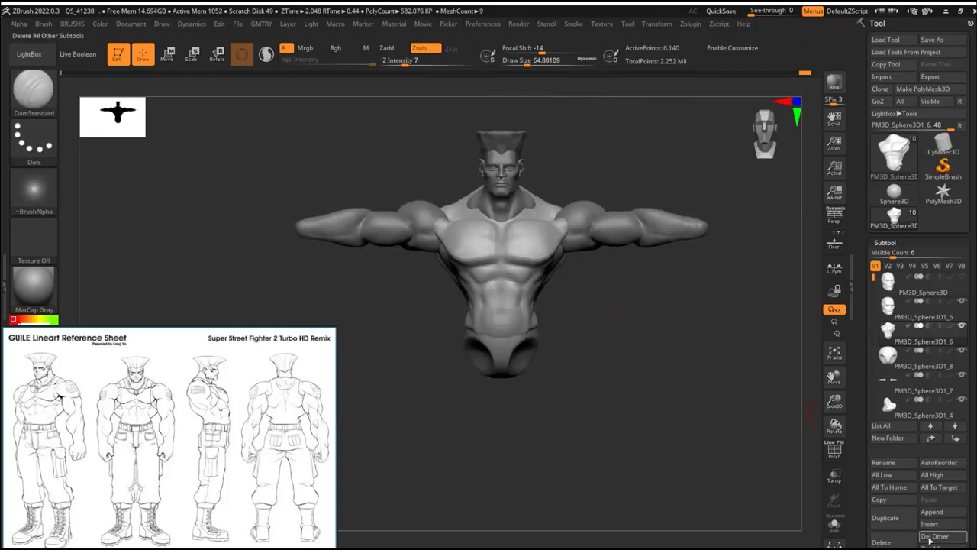
Step: Delete an accidentally inserted sphere subtool
click(929, 524)
click(626, 305)
right_drag(626, 306, 742, 450)
key(w)
click(799, 543)
Step: Insert a Cylinder3D subtool, shrink it, and position it below the pelvis
click(929, 524)
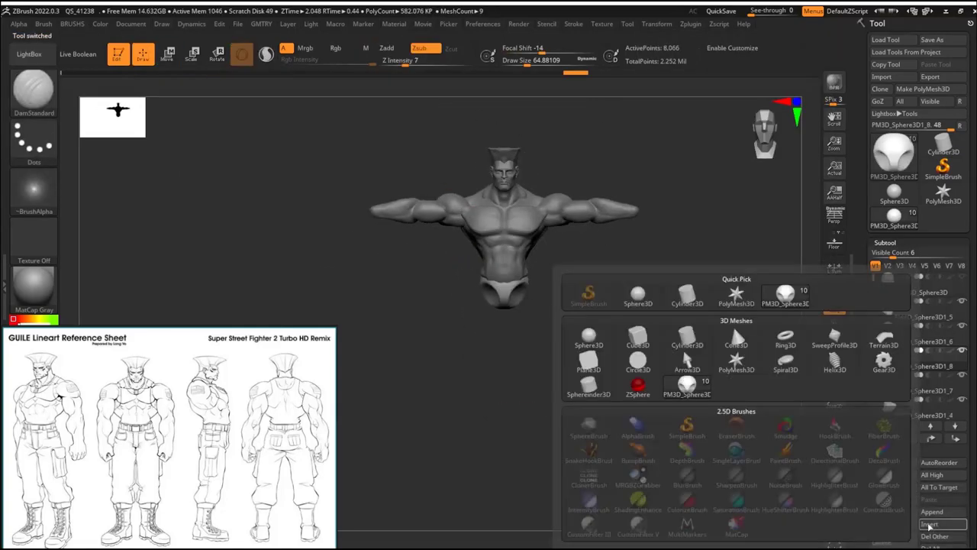
click(682, 337)
key(w)
drag(497, 256, 495, 244)
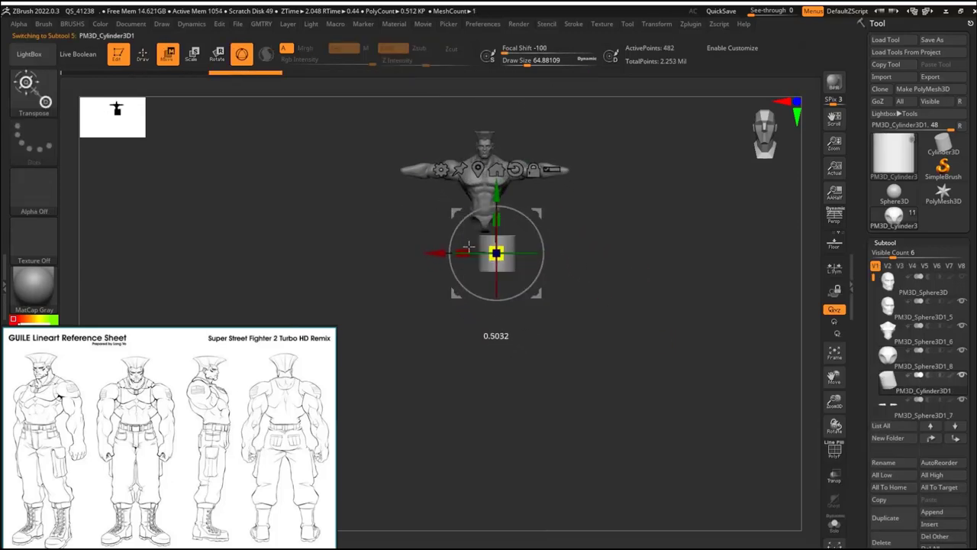
drag(499, 206, 574, 216)
alt+right_drag(574, 216, 522, 251)
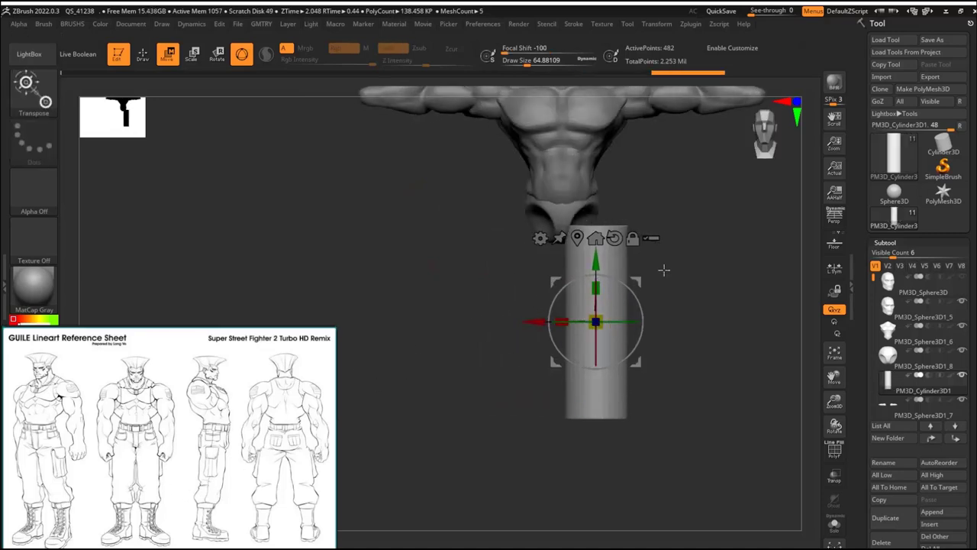
Step: Remesh the cylinder with ZRemesher into an even grid and turn on PolyFrame
key(q)
key(g)
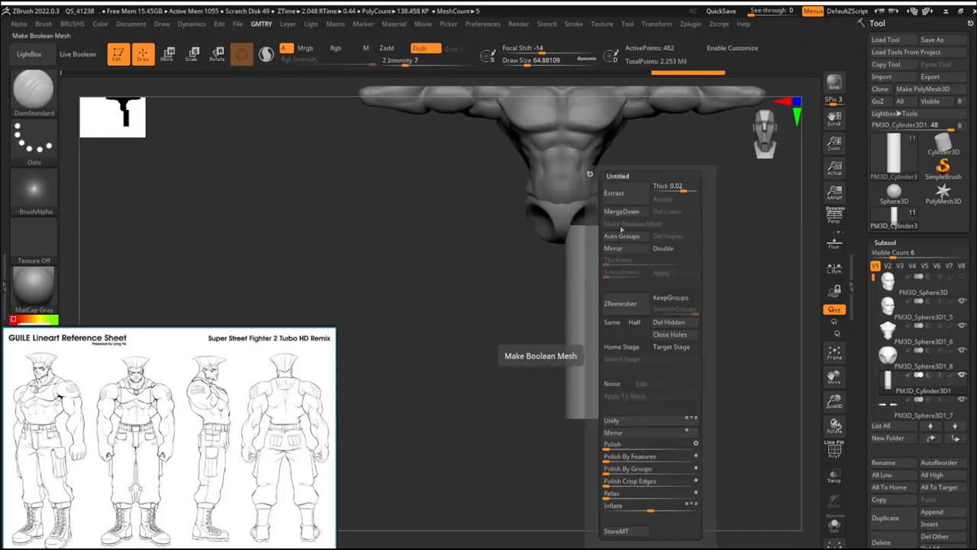
click(615, 322)
key(shift+f)
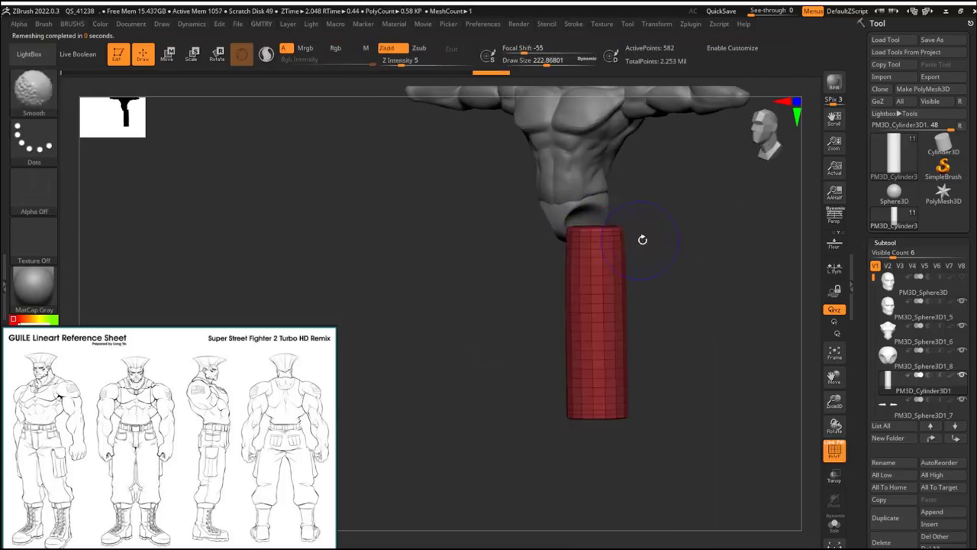
right_drag(552, 391, 563, 436)
mouse_move(673, 497)
mouse_down()
mouse_move(584, 253)
mouse_move(603, 402)
mouse_move(617, 265)
mouse_up()
alt+click(622, 336)
Step: Blend the shoulder-to-arm junctions into the chest and back with Move, checking all sides
key(b)
key(m)
key(v)
mouse_move(538, 400)
mouse_down()
mouse_move(443, 344)
mouse_move(563, 323)
mouse_move(555, 260)
mouse_move(687, 321)
mouse_move(534, 366)
mouse_move(519, 261)
mouse_move(529, 285)
mouse_move(538, 282)
mouse_up()
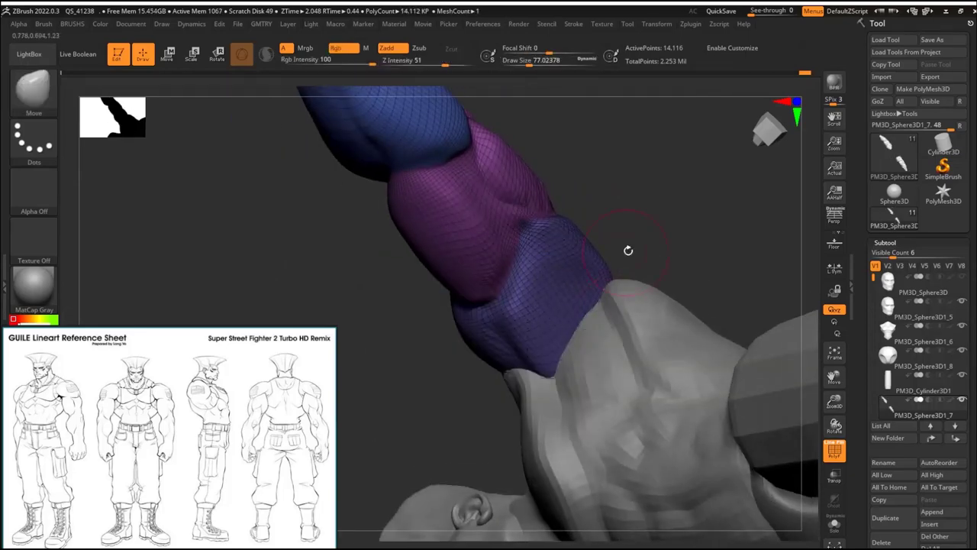
mouse_move(628, 250)
mouse_down()
mouse_move(649, 179)
mouse_move(509, 374)
mouse_up()
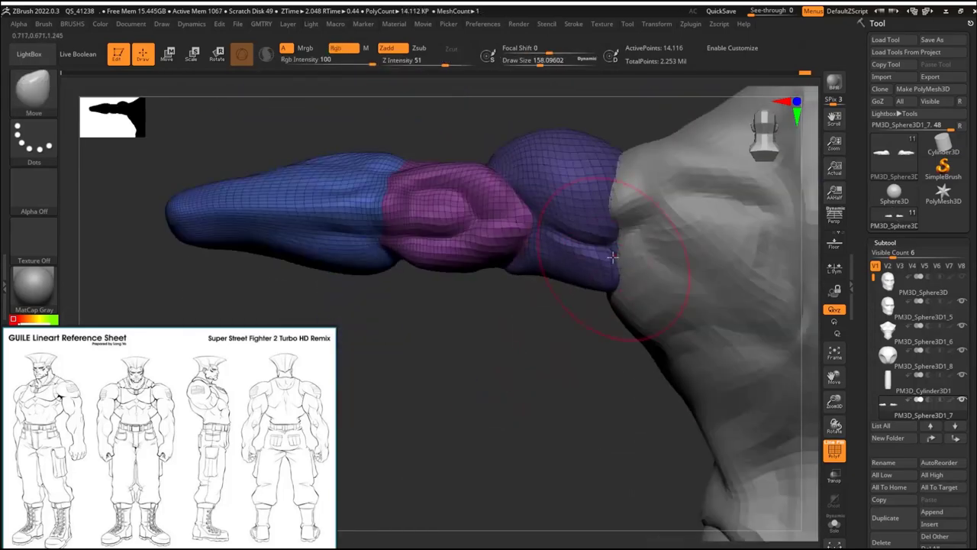
drag(613, 257, 555, 295)
mouse_move(623, 290)
mouse_down()
mouse_move(637, 353)
mouse_move(621, 355)
mouse_move(649, 371)
mouse_move(583, 396)
mouse_move(547, 288)
mouse_up()
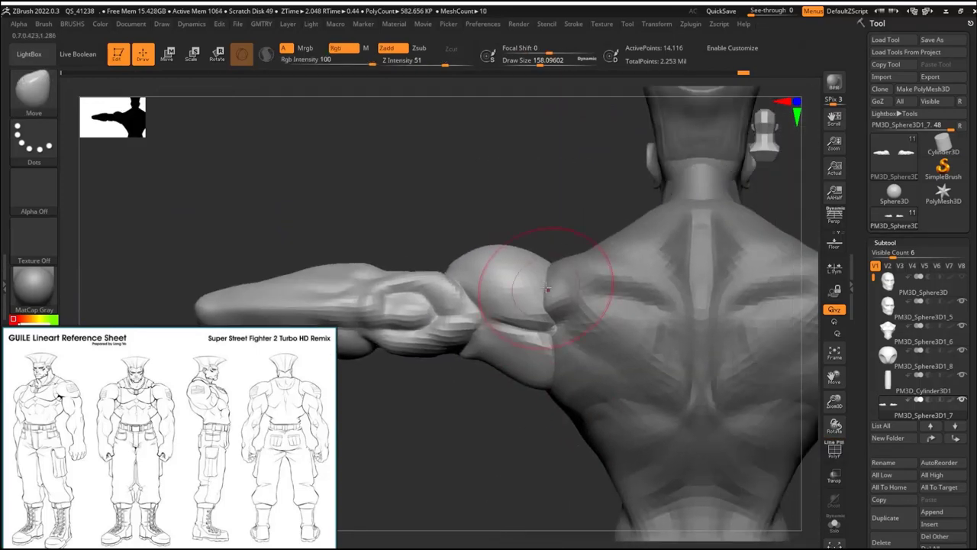
drag(500, 378, 655, 414)
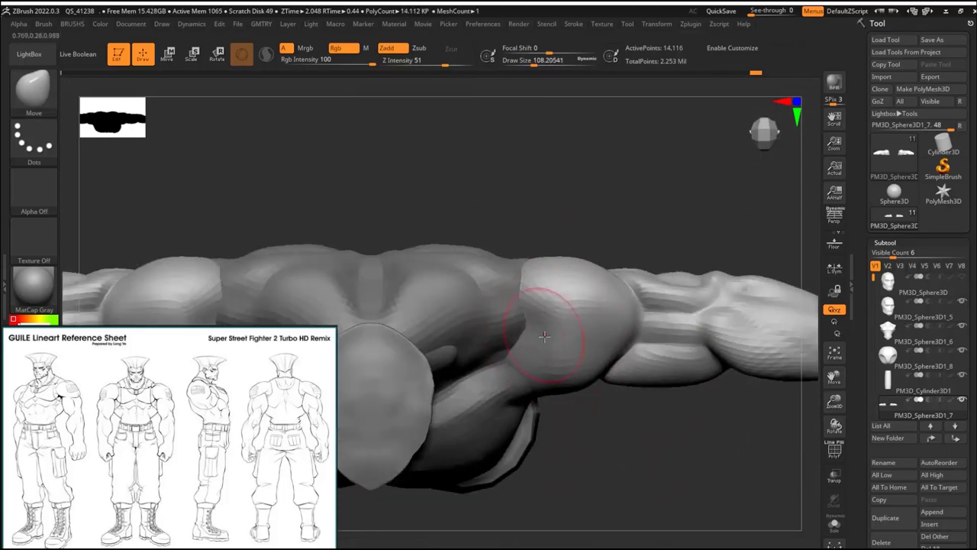
mouse_move(544, 335)
mouse_down()
mouse_move(534, 340)
mouse_move(644, 252)
mouse_move(622, 368)
mouse_move(581, 307)
mouse_up()
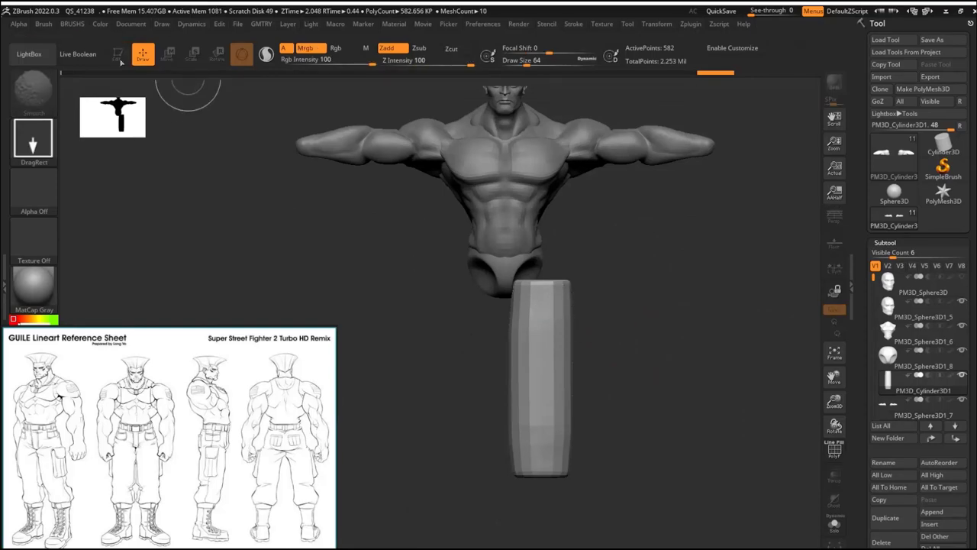
Step: With a large Move brush, pull the cylinder's top to the hip, bend it and narrow the middle
drag(570, 197, 484, 426)
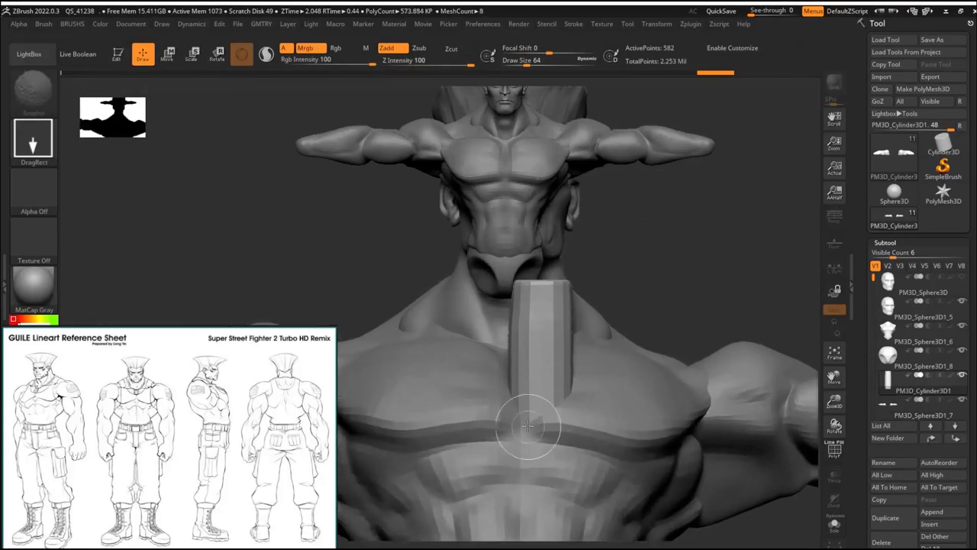
key(w)
mouse_move(283, 179)
mouse_down()
mouse_move(622, 289)
mouse_move(489, 307)
mouse_up()
key(space)
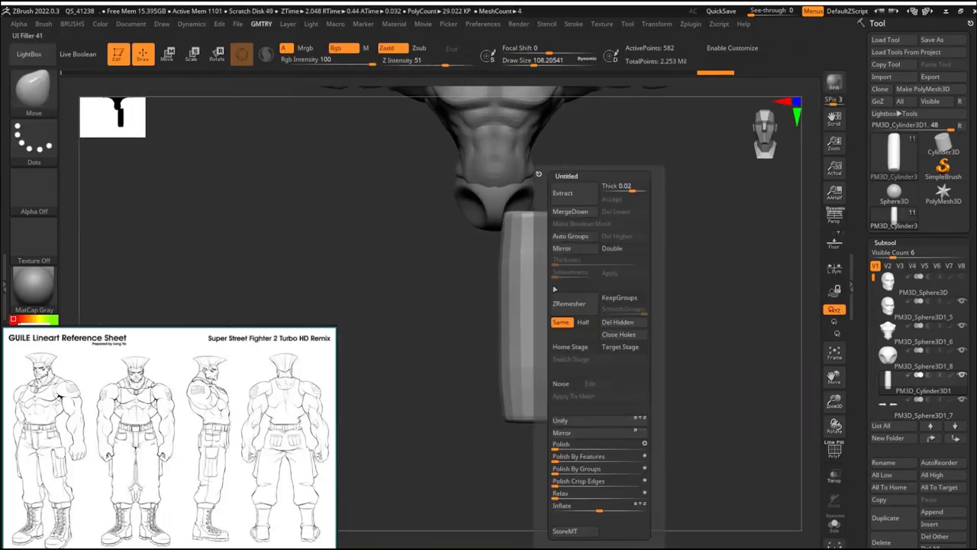
drag(509, 217, 501, 188)
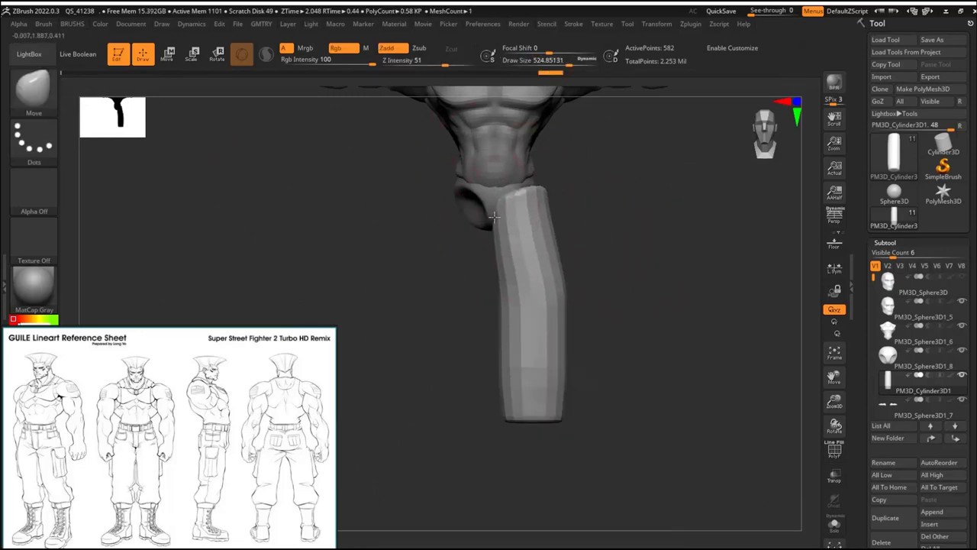
mouse_move(428, 268)
mouse_down()
mouse_move(526, 275)
mouse_move(564, 294)
mouse_up()
mouse_move(565, 386)
mouse_down()
mouse_move(574, 416)
mouse_move(620, 423)
mouse_up()
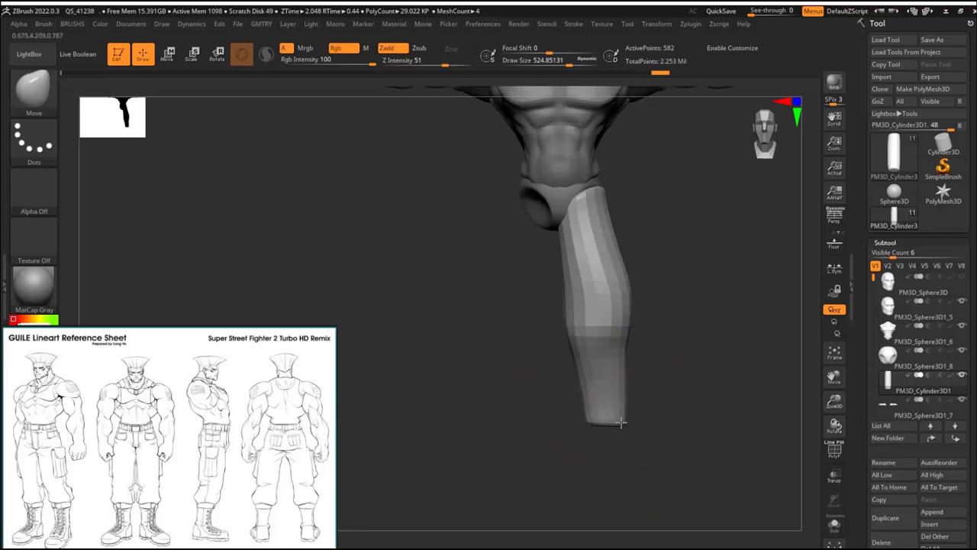
drag(620, 302, 599, 321)
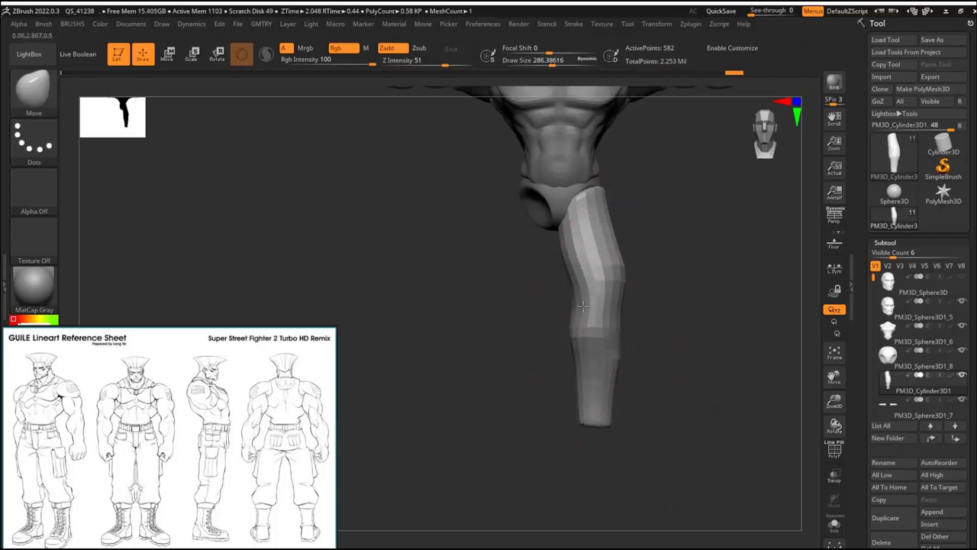
Step: Review the leg and hip from side and front angles, then shrink the brush to about 182
right_drag(618, 353, 622, 294)
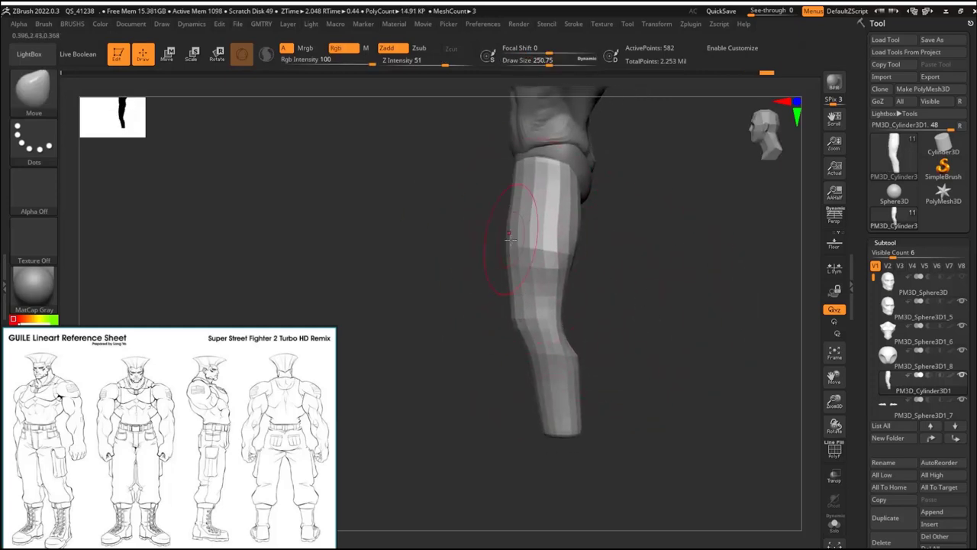
right_drag(564, 270, 560, 261)
alt+right_drag(645, 278, 516, 330)
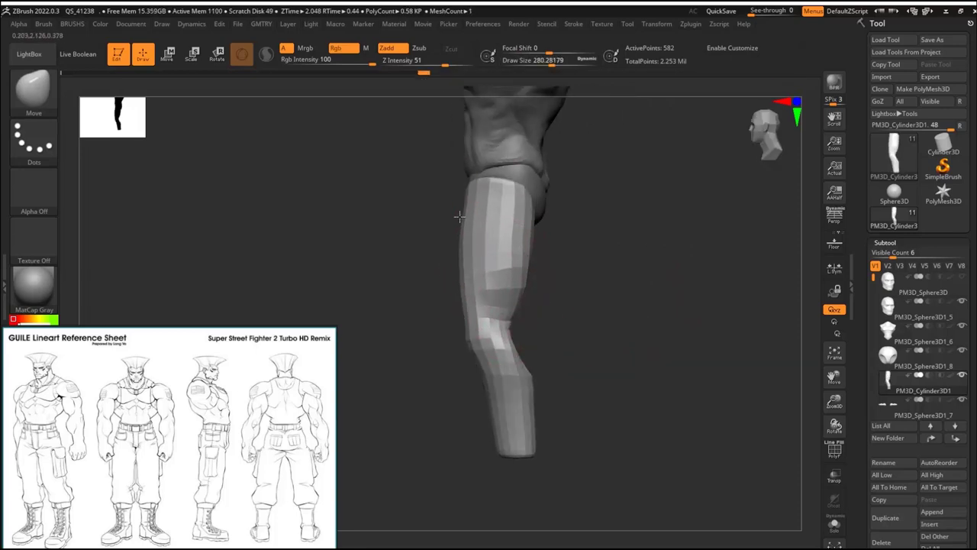
right_drag(481, 178, 475, 174)
key(s)
mouse_move(552, 323)
ctrl+right_down()
mouse_move(506, 283)
mouse_move(580, 315)
mouse_move(542, 285)
mouse_move(582, 215)
mouse_move(563, 344)
mouse_move(582, 292)
mouse_move(492, 321)
mouse_move(452, 322)
mouse_move(528, 323)
mouse_move(455, 408)
mouse_move(587, 257)
mouse_move(512, 319)
ctrl+right_up()
Step: Switch to DamStandard (Zsub) at the higher subdivision level and carve the leg from several angles
key(b)
key(d)
key(s)
key(s)
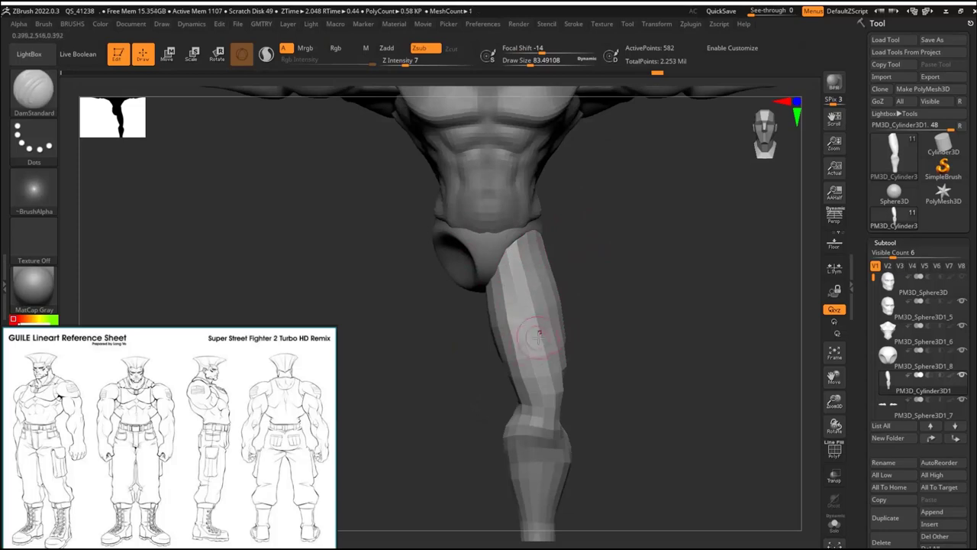
key(ctrl+d)
right_drag(590, 241, 518, 198)
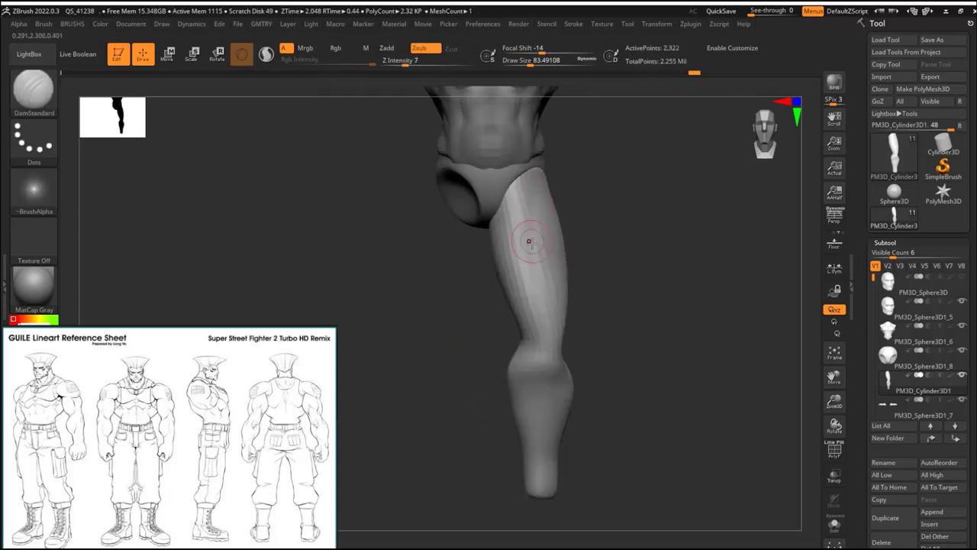
right_drag(529, 242, 498, 267)
right_drag(524, 338, 547, 289)
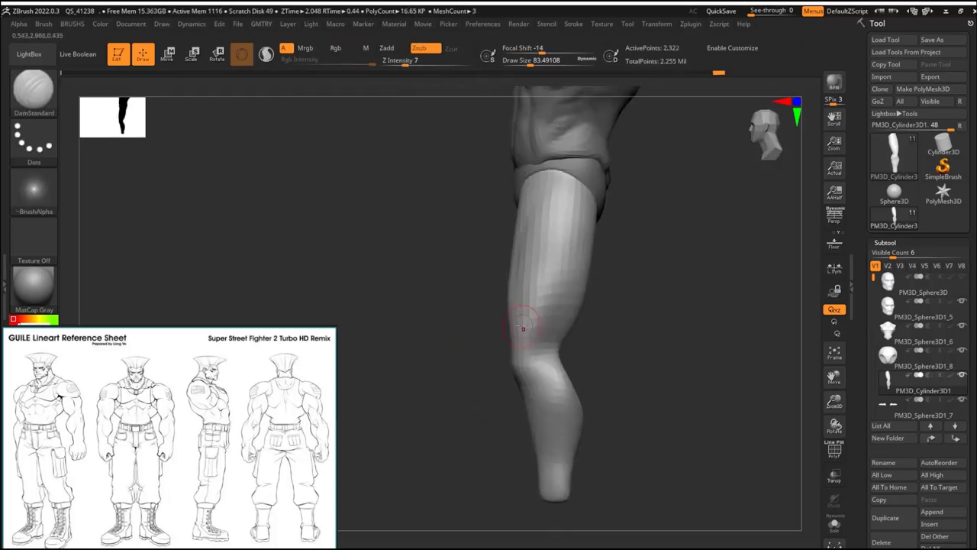
mouse_move(523, 329)
right_down()
mouse_move(650, 270)
mouse_move(554, 235)
mouse_move(616, 285)
mouse_move(494, 269)
right_up()
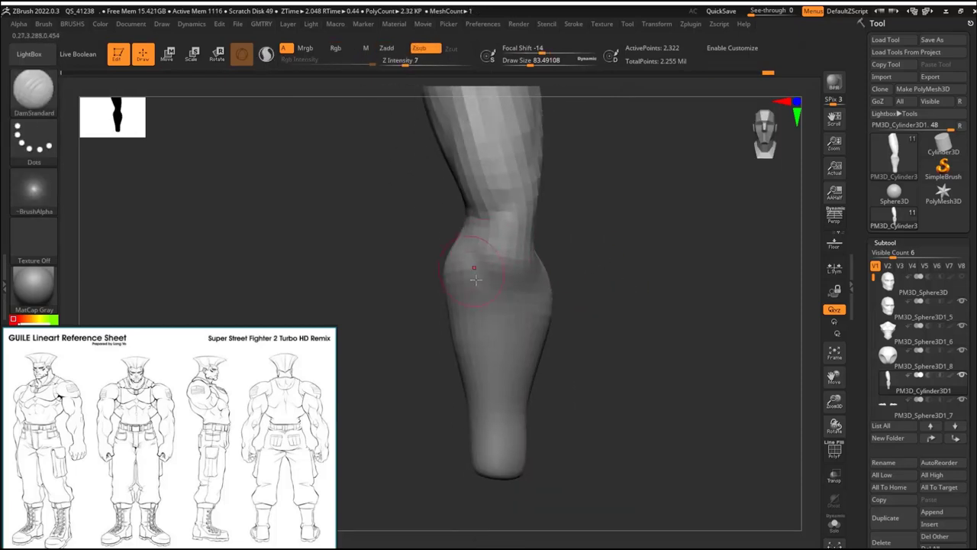
Step: Drop to the coarser subdivision level and reshape the knee bend with the Move brush
key(shift+d)
key(b)
key(m)
key(v)
shift+right_drag(454, 325, 441, 312)
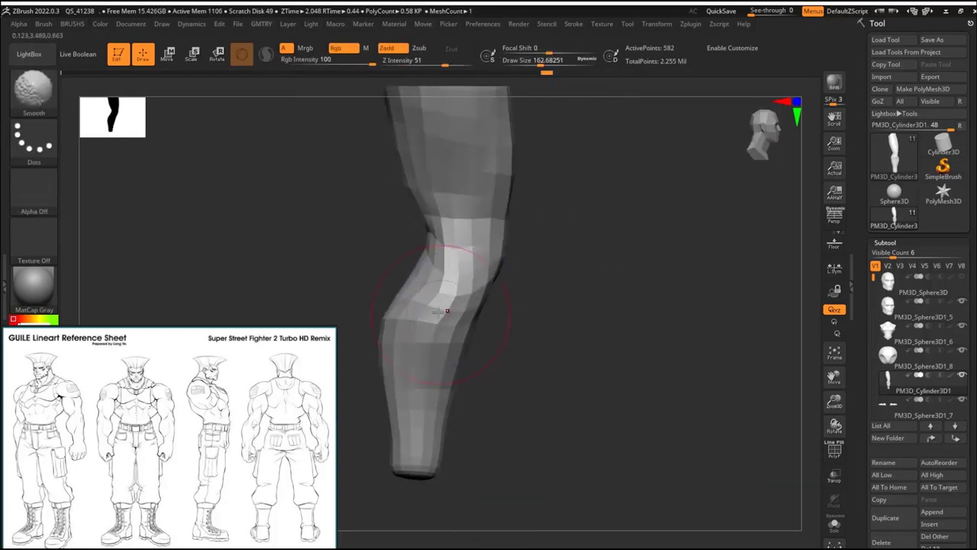
mouse_move(390, 333)
right_down()
mouse_move(416, 293)
mouse_move(413, 336)
mouse_move(501, 262)
mouse_move(577, 283)
mouse_move(423, 286)
mouse_move(496, 229)
mouse_move(596, 224)
mouse_move(628, 187)
mouse_move(458, 279)
right_up()
Step: Set DamStandard (Zsub) to about size 77 and strength 13 for carving the knee
key(b)
key(d)
key(s)
key(s)
mouse_move(474, 279)
mouse_down()
mouse_move(463, 328)
mouse_move(523, 299)
mouse_up()
key(u)
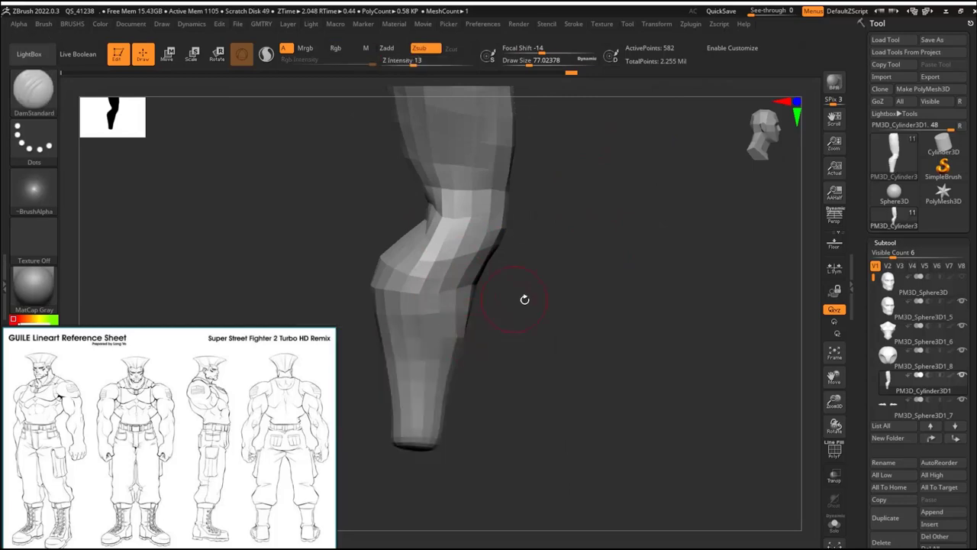
mouse_move(523, 300)
right_down()
mouse_move(464, 322)
mouse_move(619, 233)
mouse_move(512, 255)
mouse_move(561, 271)
mouse_move(456, 321)
right_up()
Step: Step the subdivision up and back down, then adjust the calf with the Move brush
key(ctrl+d)
key(shift+d)
key(b)
key(m)
key(v)
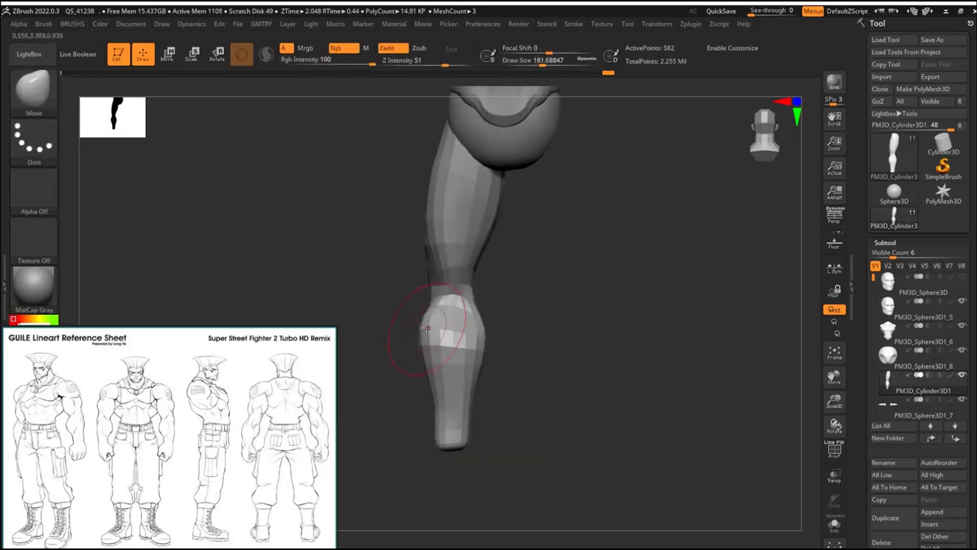
right_drag(486, 331, 544, 331)
Step: Resize DamStandard (Zsub) and carve the calf contour on the lower leg
key(b)
key(d)
key(s)
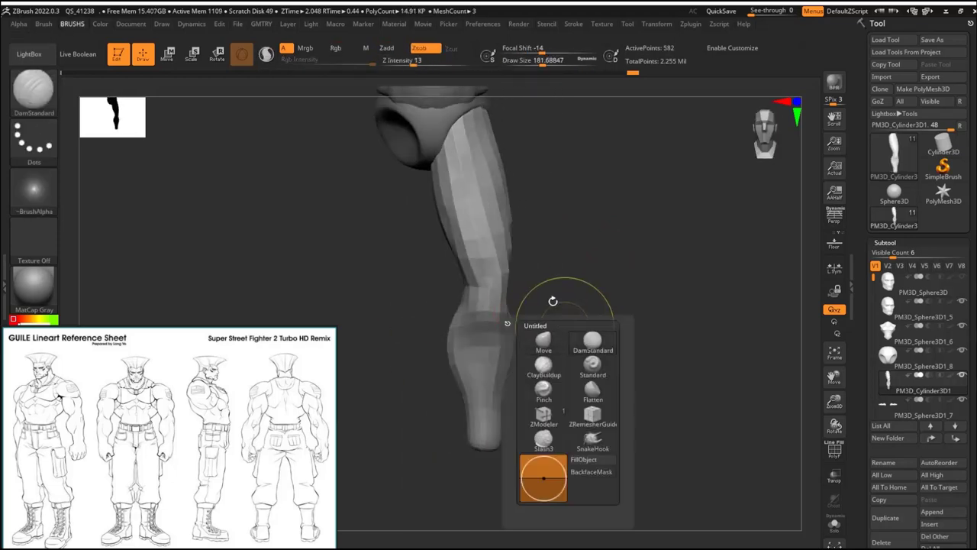
key(d)
mouse_move(562, 298)
right_down()
mouse_move(596, 308)
mouse_move(519, 309)
right_up()
key(s)
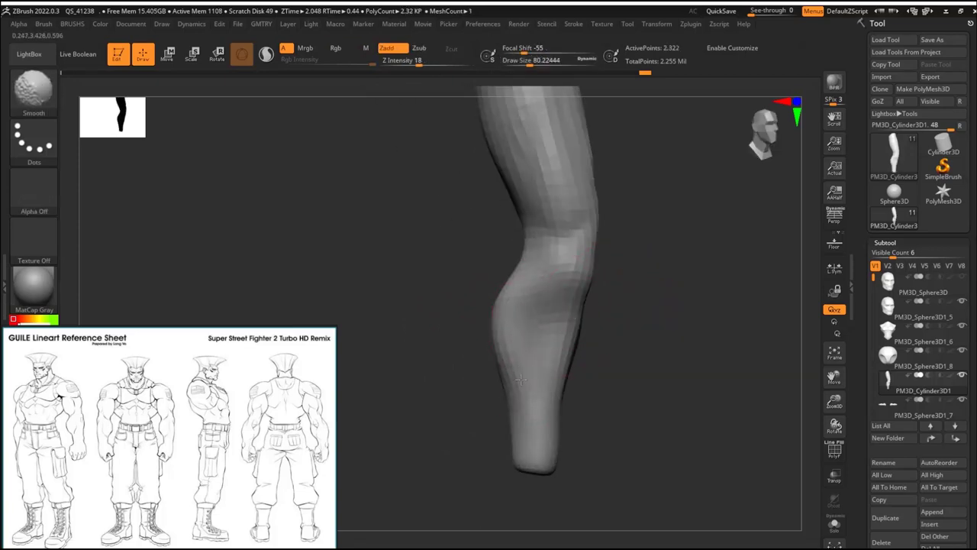
mouse_move(522, 379)
right_down()
mouse_move(633, 279)
mouse_move(532, 331)
mouse_move(502, 293)
mouse_move(582, 245)
mouse_move(495, 282)
mouse_move(580, 305)
mouse_move(600, 292)
mouse_move(471, 349)
right_up()
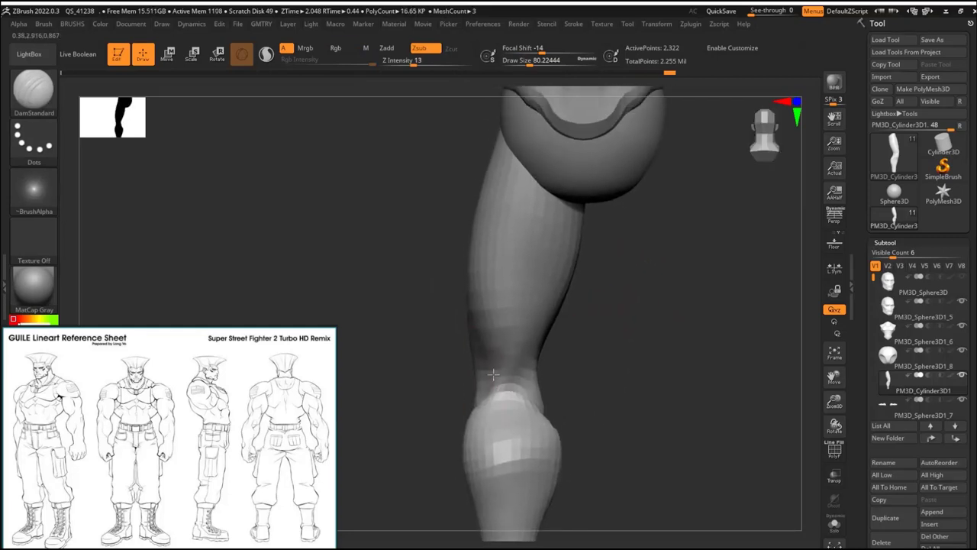
Step: Smooth the thigh surface and check the leg from straight side views
right_drag(487, 271, 487, 276)
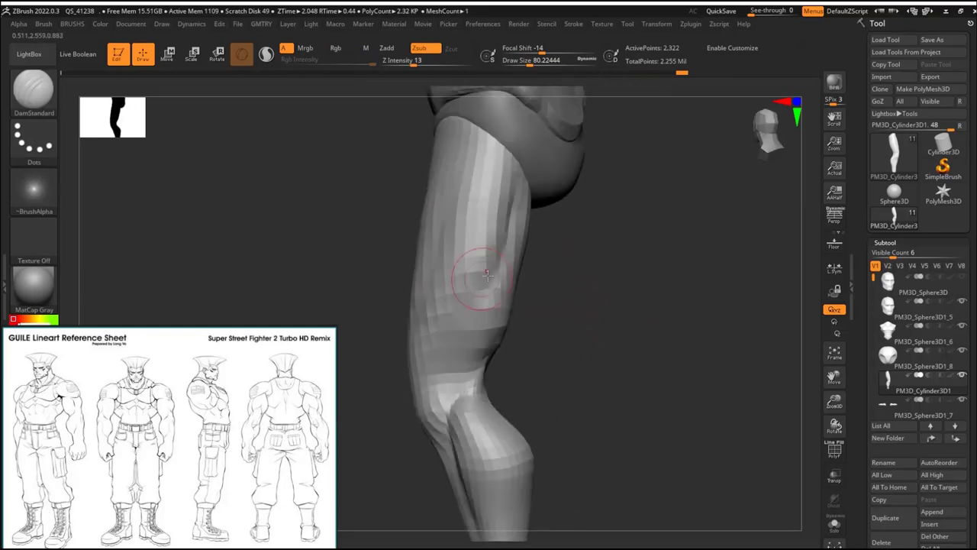
right_drag(497, 239, 529, 199)
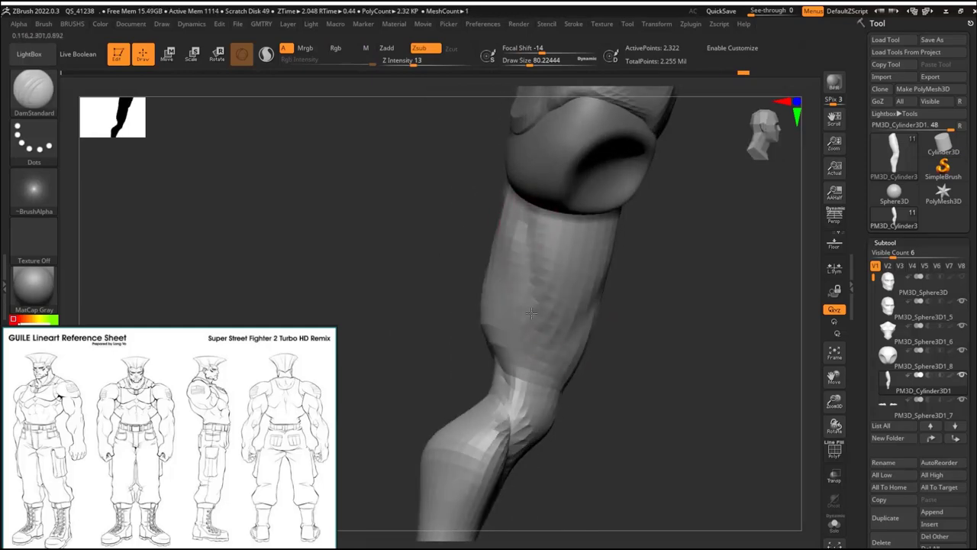
shift+right_drag(531, 312, 597, 327)
mouse_move(524, 332)
right_down()
mouse_move(491, 338)
mouse_move(615, 290)
mouse_move(593, 277)
mouse_move(613, 239)
right_up()
Step: Use the Smooth brush on the knee, checking thigh and body from side and front
key(b)
key(s)
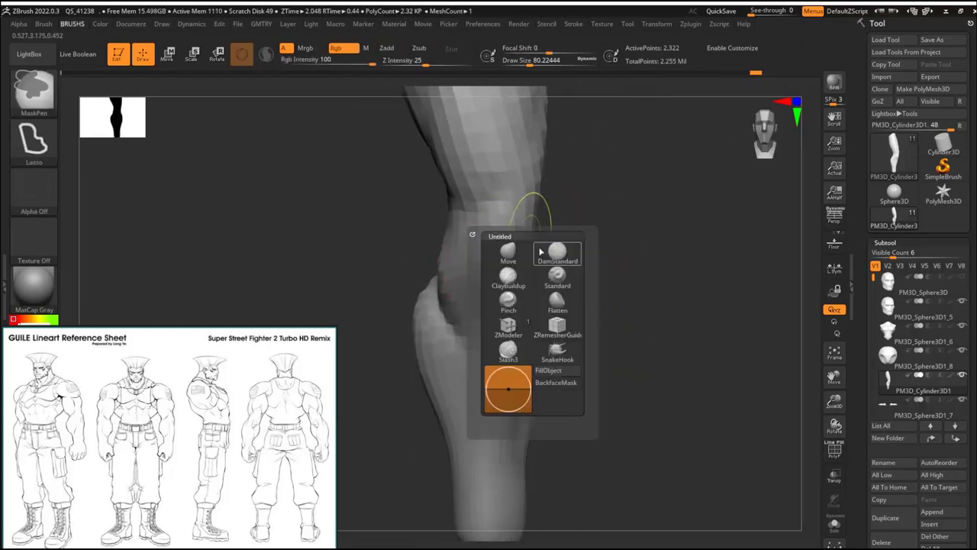
key(m)
right_drag(504, 285, 560, 256)
mouse_move(615, 228)
right_down()
mouse_move(556, 257)
mouse_move(600, 290)
mouse_move(584, 351)
mouse_move(611, 222)
right_up()
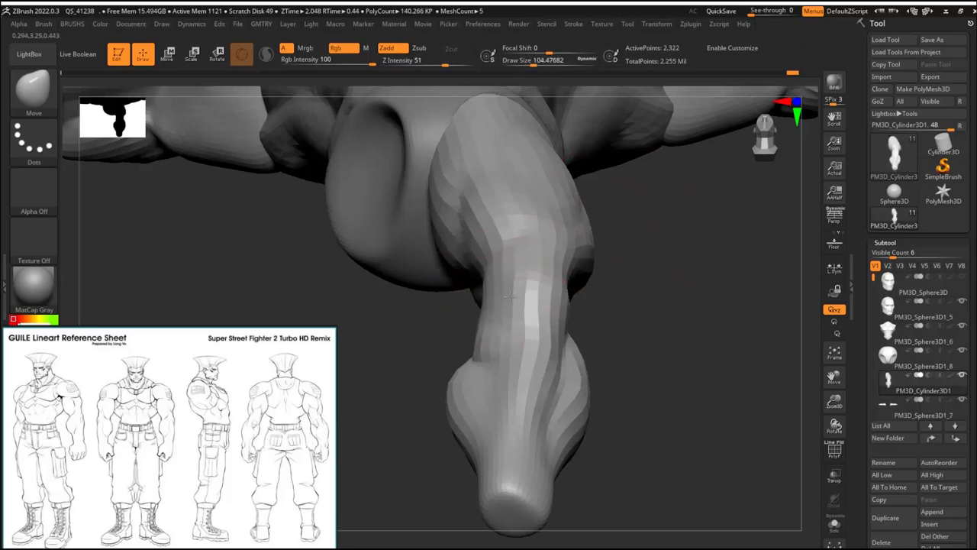
right_drag(539, 282, 597, 310)
Step: Return to DamStandard (Zsub) at about size 33 and refine the leg from front to side
key(b)
key(d)
key(s)
key(s)
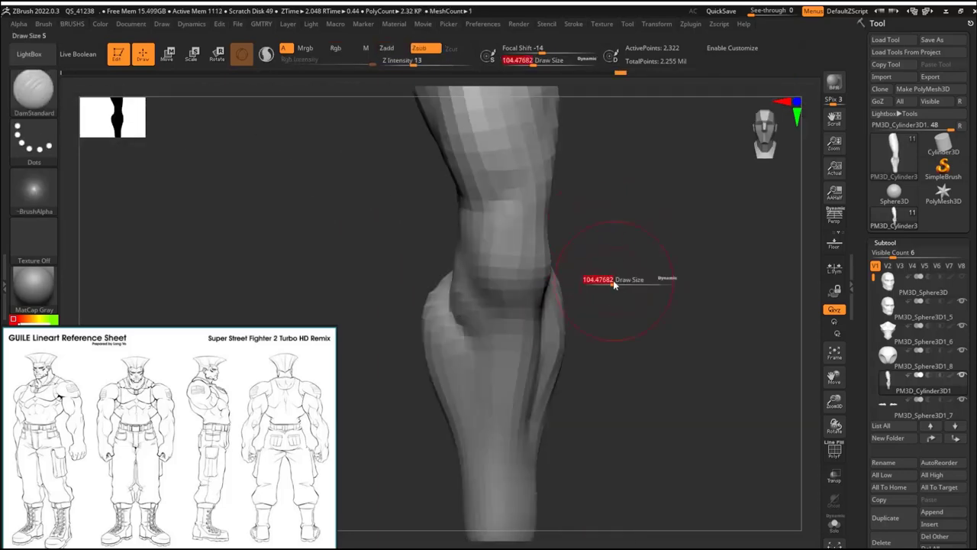
drag(610, 284, 486, 291)
right_drag(486, 291, 540, 287)
Step: Nudge the leg slightly sideways with the move gizmo and drop it to the coarser subdivision level
key(w)
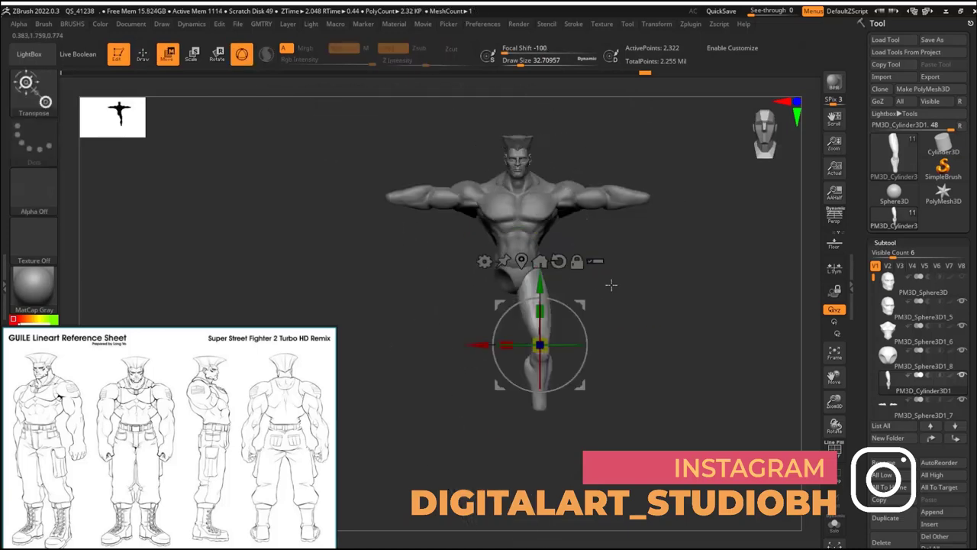
right_drag(611, 290, 617, 226)
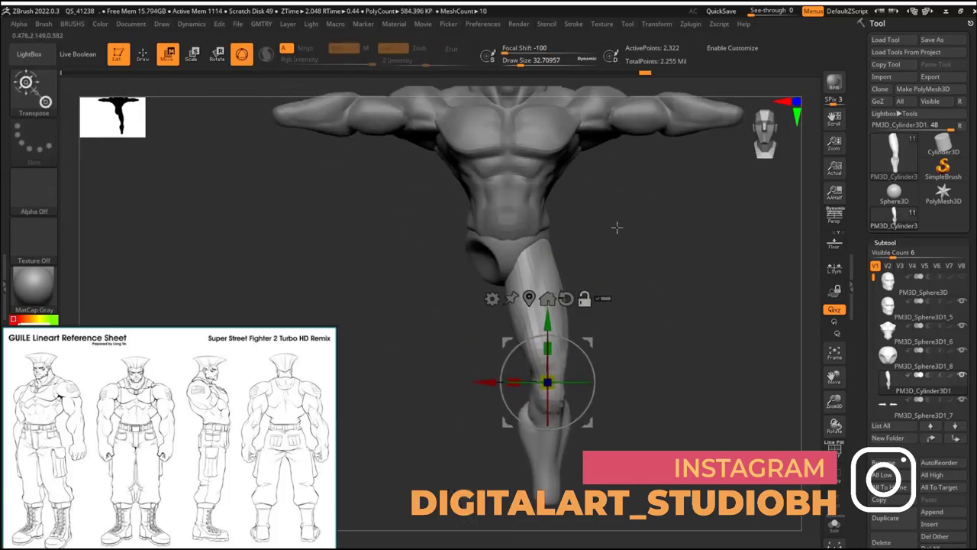
drag(489, 381, 504, 381)
key(q)
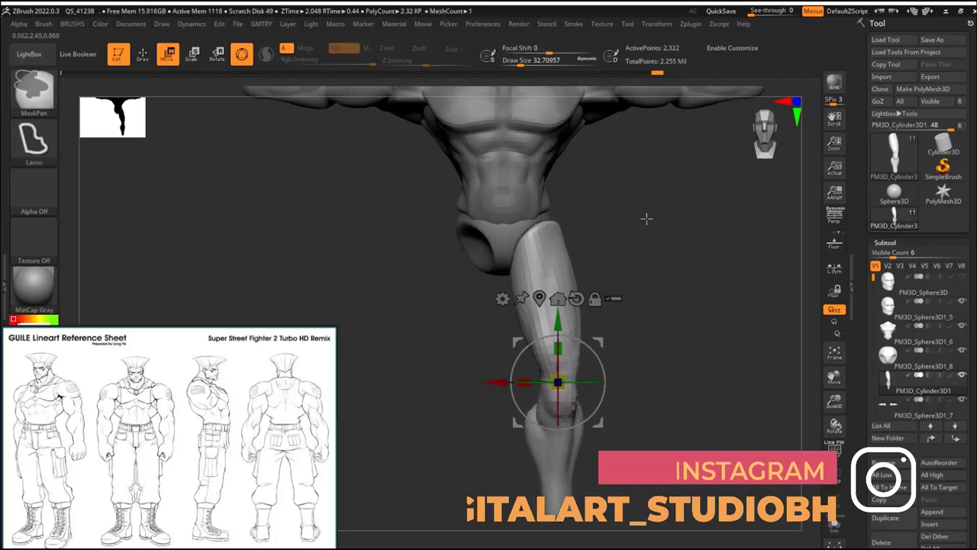
right_drag(646, 216, 691, 302)
key(shift+d)
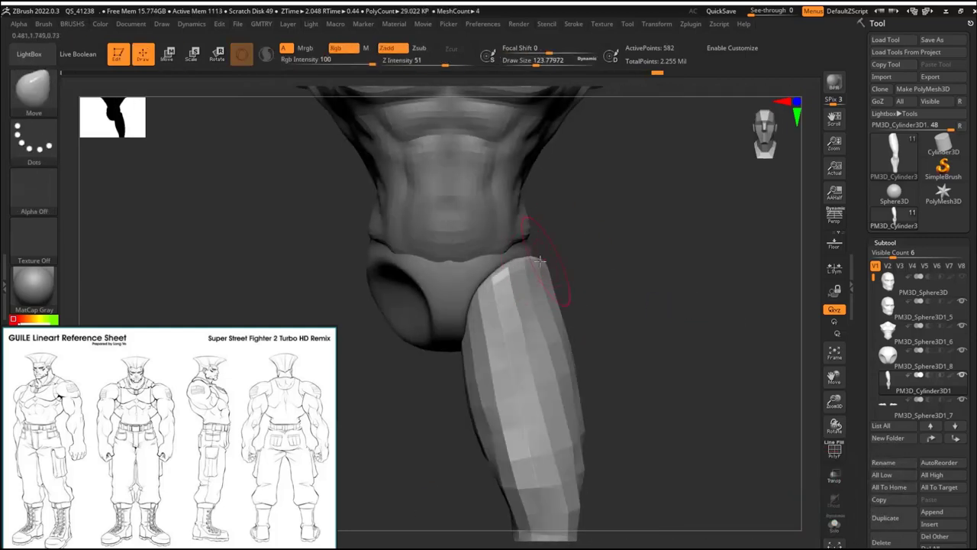
mouse_move(520, 271)
right_down()
mouse_move(580, 251)
mouse_move(443, 303)
mouse_move(549, 293)
mouse_move(532, 260)
mouse_move(615, 253)
mouse_move(523, 288)
mouse_move(588, 293)
mouse_move(476, 279)
mouse_move(580, 326)
mouse_move(670, 313)
mouse_move(580, 277)
mouse_move(519, 279)
mouse_move(608, 282)
right_up()
key(shift)
Step: Mirror the leg across the X axis and zoom in on the lower legs
key(g)
click(573, 248)
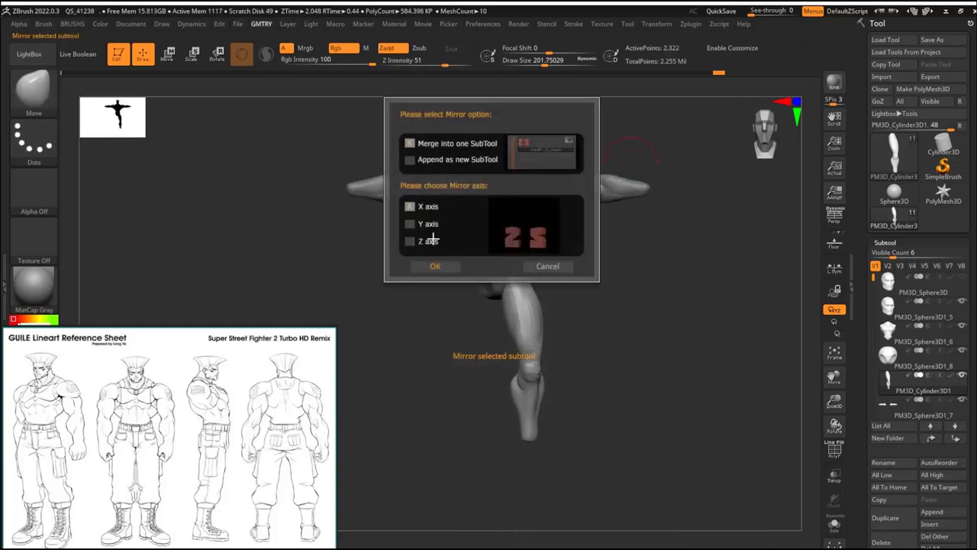
click(436, 262)
alt+right_drag(585, 344, 660, 269)
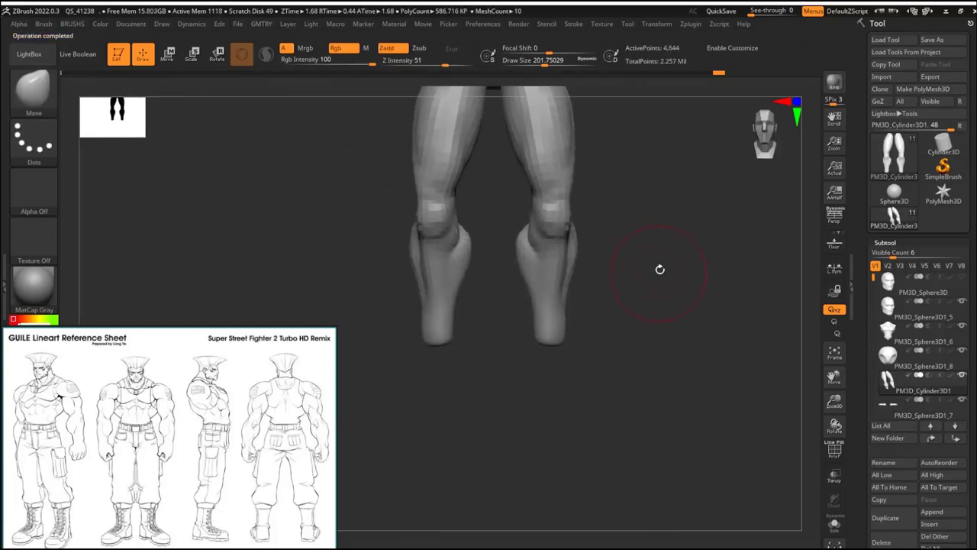
key(shift+s)
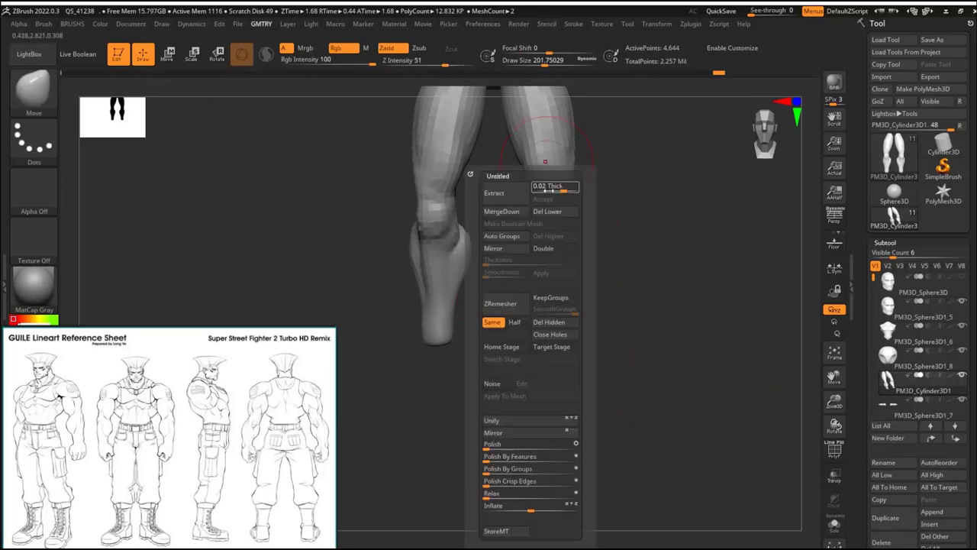
Step: Insert a Sphere3D subtool, move it down to the feet and flatten it vertically
click(940, 524)
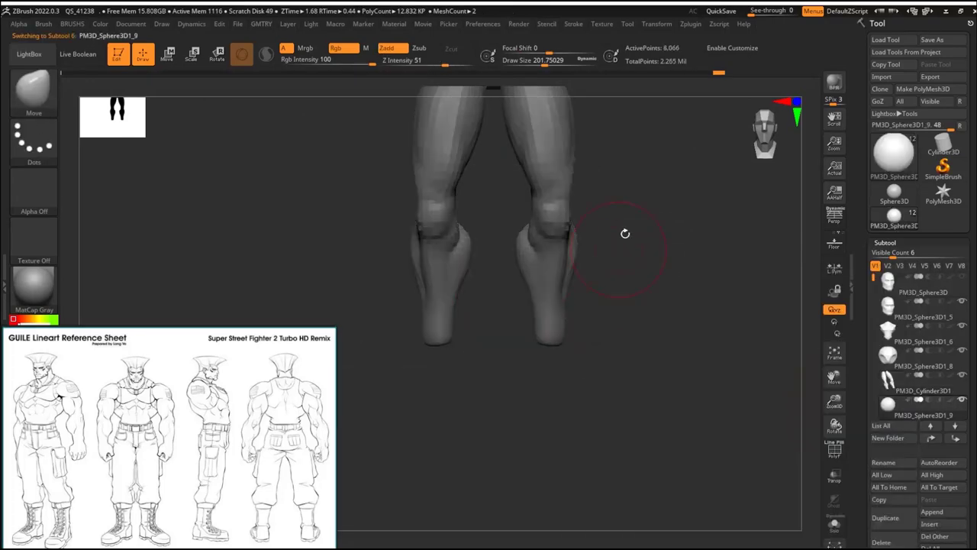
key(f)
key(w)
drag(519, 281, 639, 339)
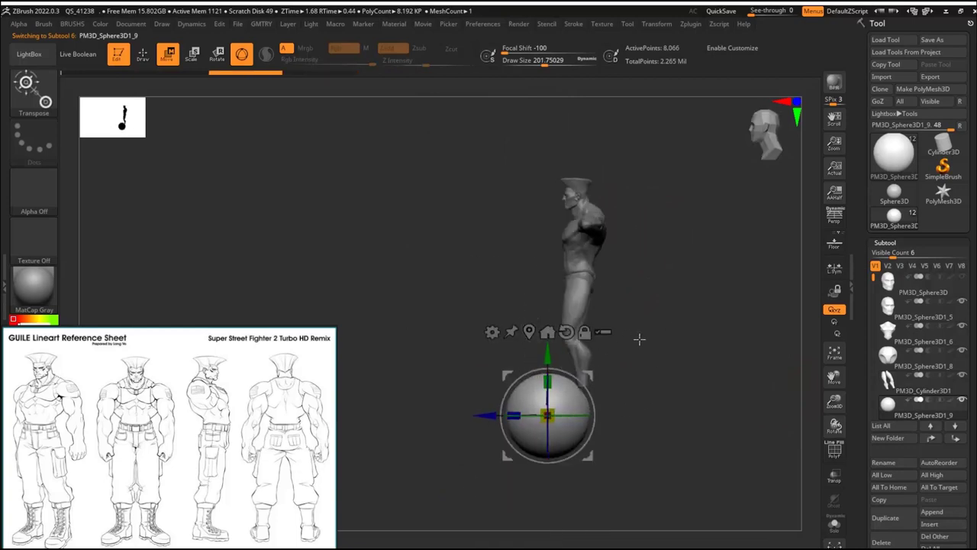
alt+right_drag(639, 338, 572, 313)
drag(513, 353, 519, 367)
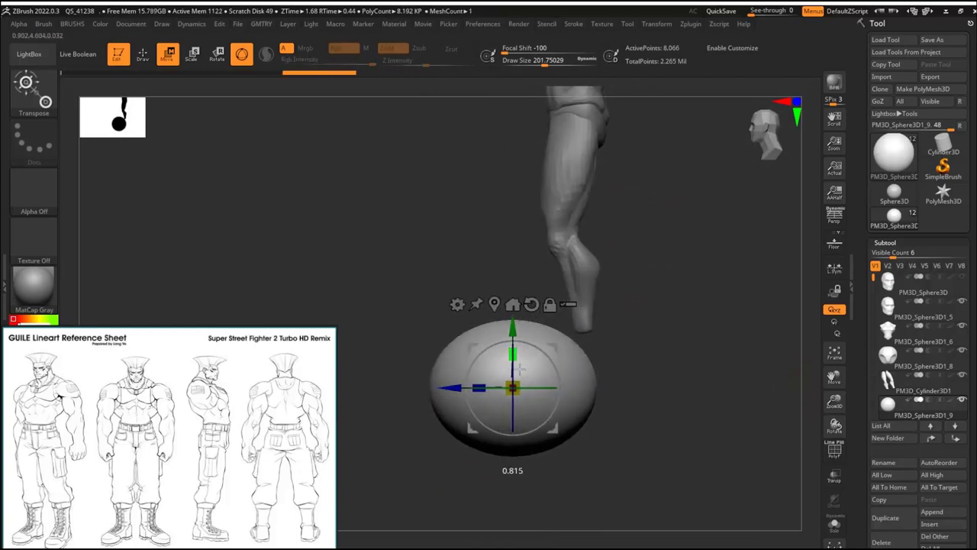
Step: Slice off the sphere's lower half with KnifeRect, then raise and rotate the dome under the foot
key(b)
key(k)
key(r)
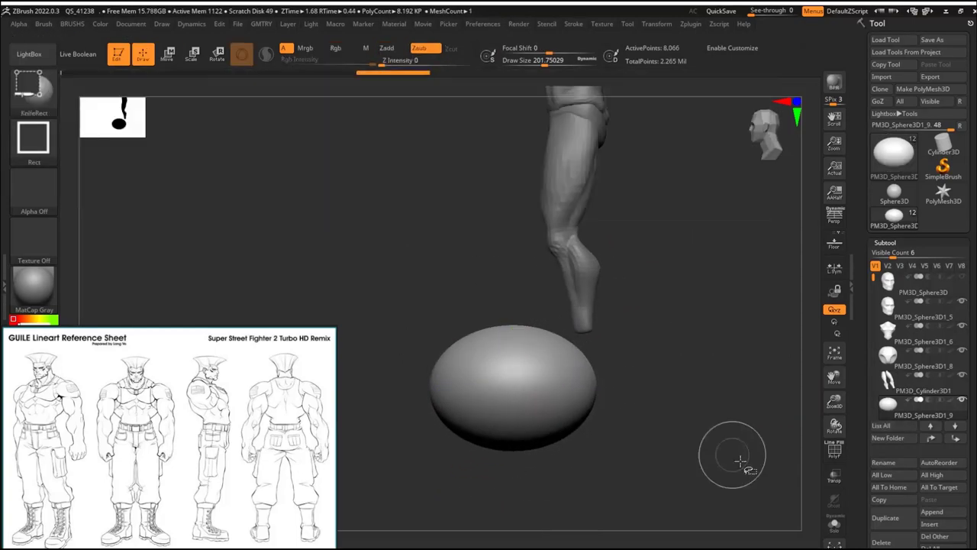
mouse_move(703, 478)
ctrl+shift+mouse_down()
mouse_move(388, 448)
mouse_move(337, 386)
ctrl+shift+mouse_up()
drag(524, 326, 524, 298)
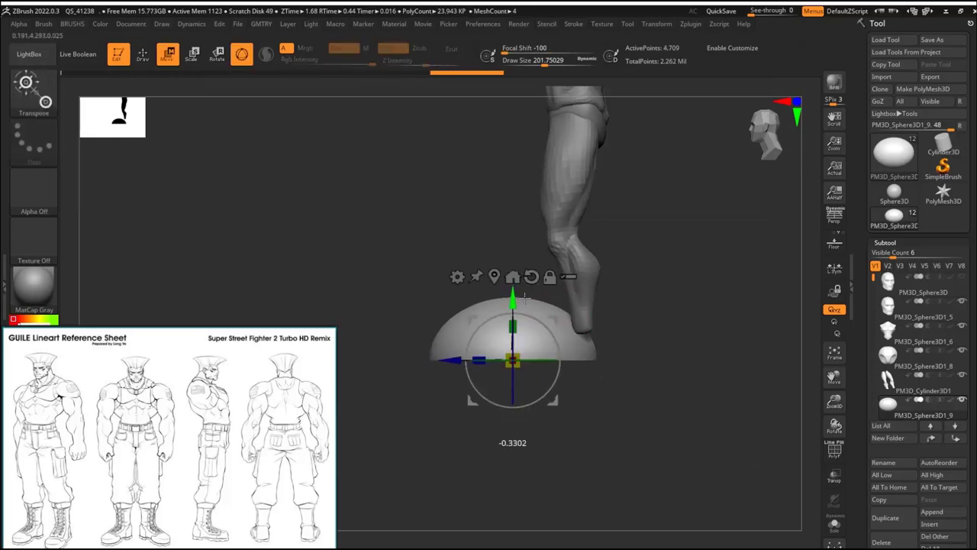
shift+drag(665, 141, 661, 224)
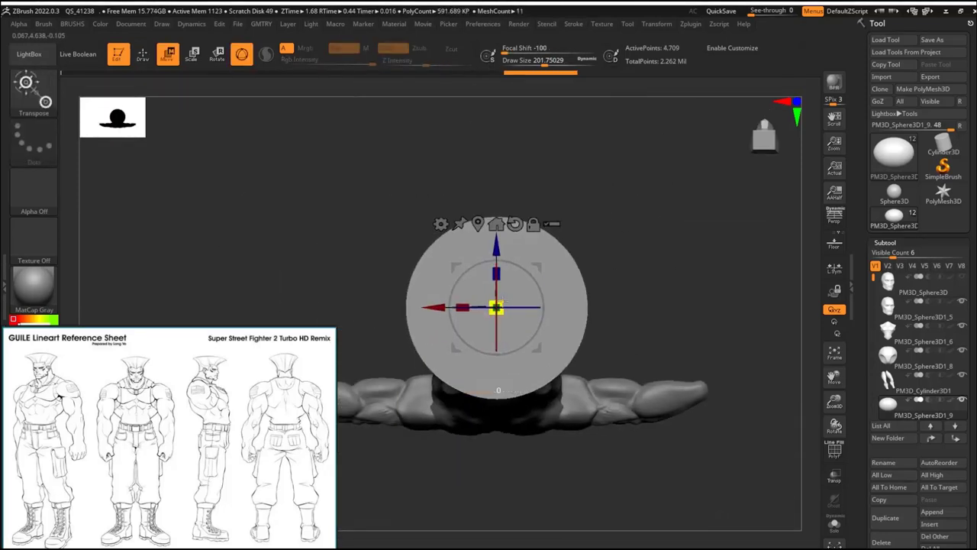
drag(458, 297, 521, 365)
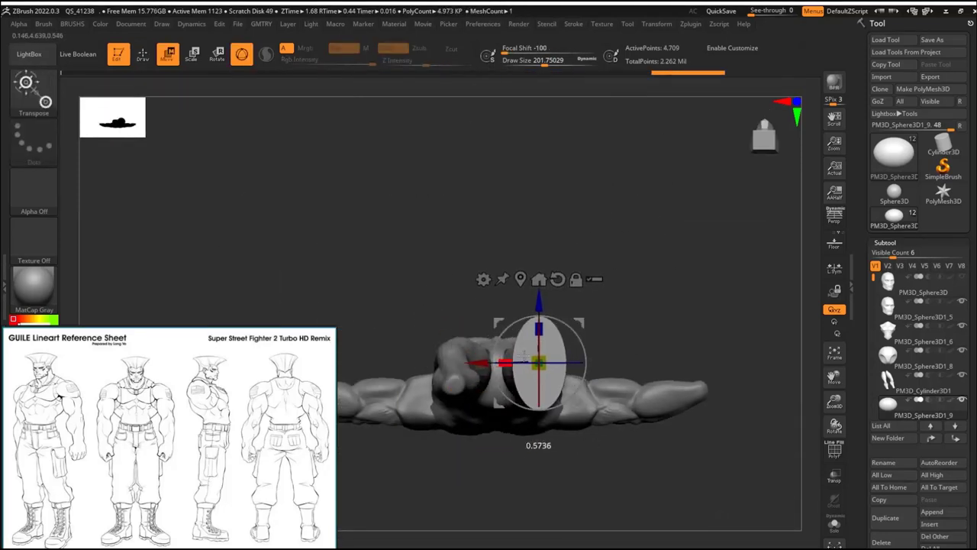
key(q)
key(s)
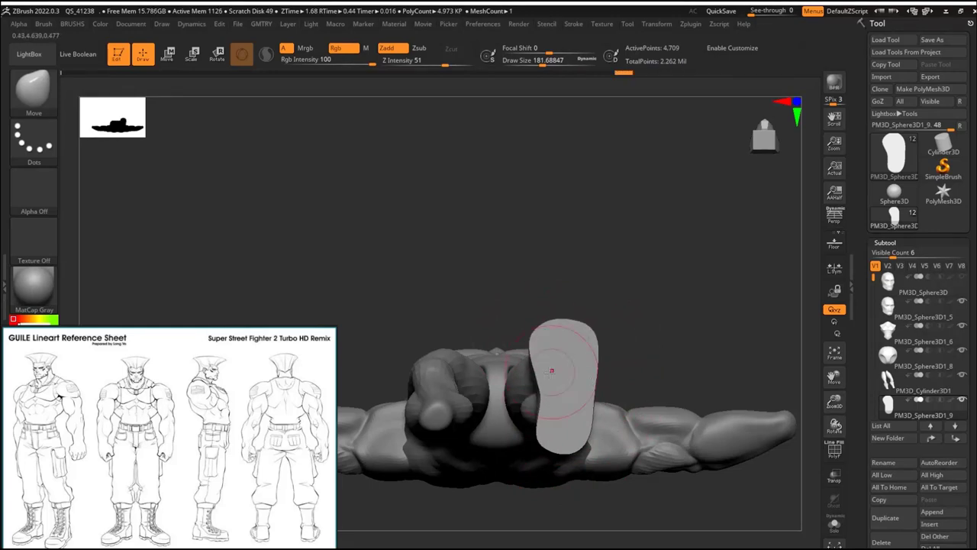
Step: Enlarge the Move brush and pull the dome into a shoe joined at the ankle
right_drag(587, 443, 696, 364)
mouse_move(621, 349)
right_down()
mouse_move(680, 338)
mouse_move(556, 333)
mouse_move(551, 349)
right_up()
key(s)
mouse_move(551, 349)
mouse_down()
mouse_move(562, 349)
mouse_move(549, 349)
mouse_up()
drag(566, 345, 594, 298)
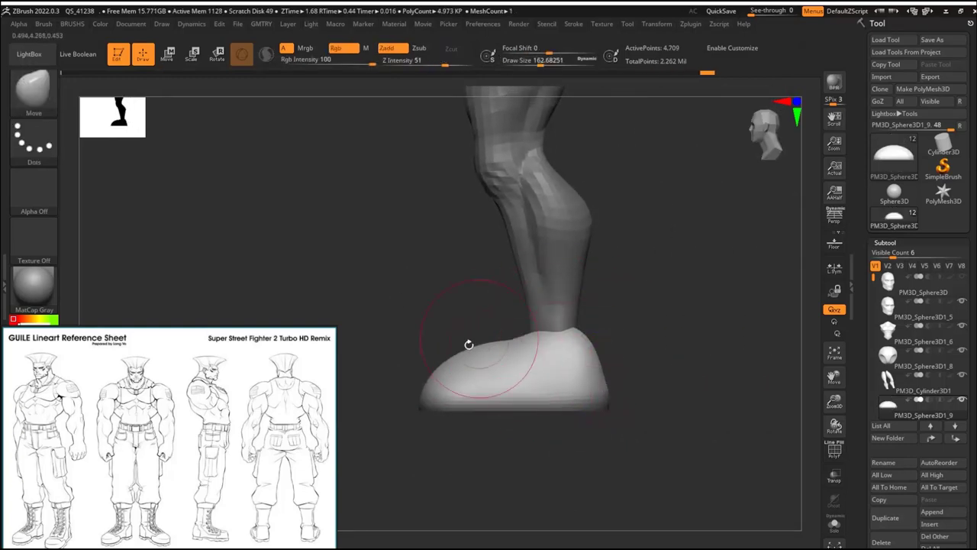
right_drag(469, 344, 485, 388)
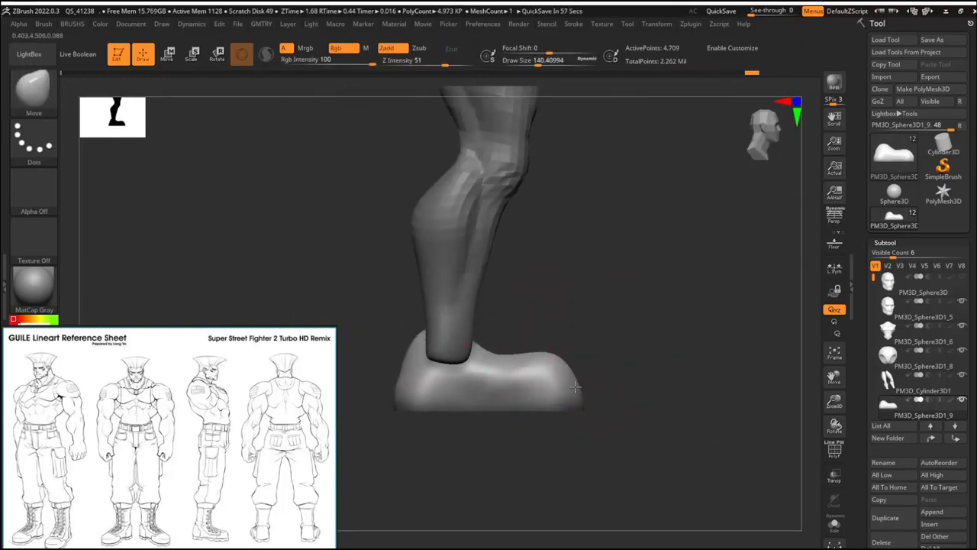
right_drag(576, 387, 480, 356)
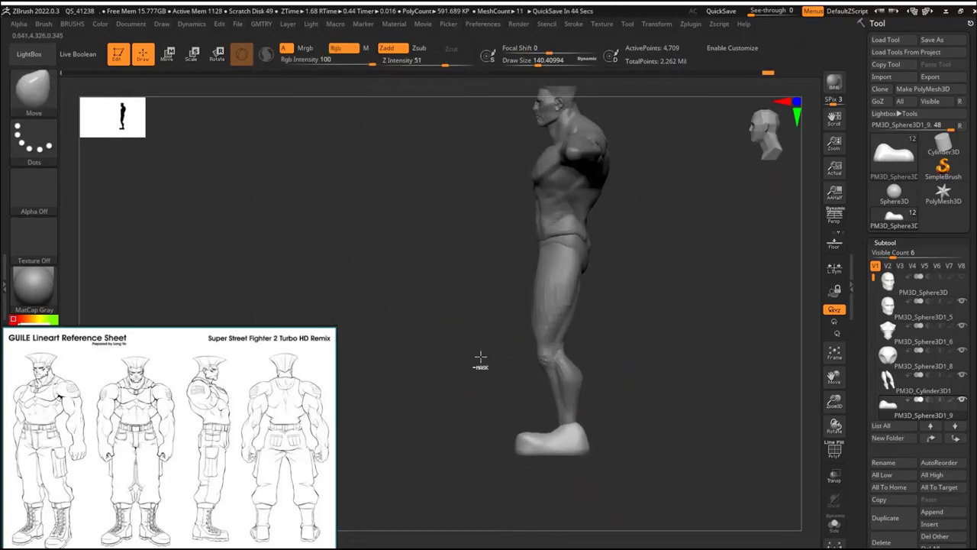
Step: Lasso-mask part of the shoe and shift the unmasked part slightly sideways with Transpose
key(w)
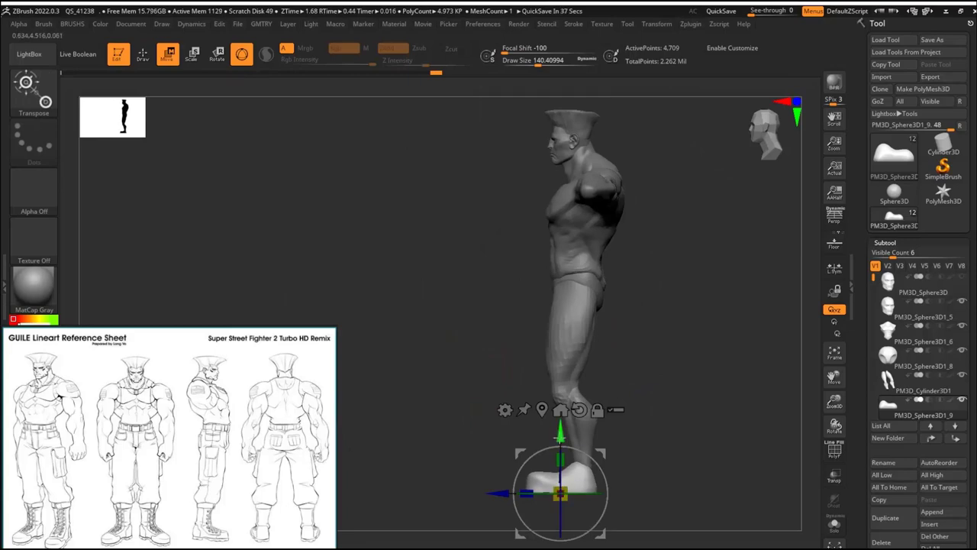
mouse_move(580, 344)
right_down()
mouse_move(635, 293)
mouse_move(724, 281)
mouse_move(558, 302)
right_up()
key(q)
click(563, 460)
key(s)
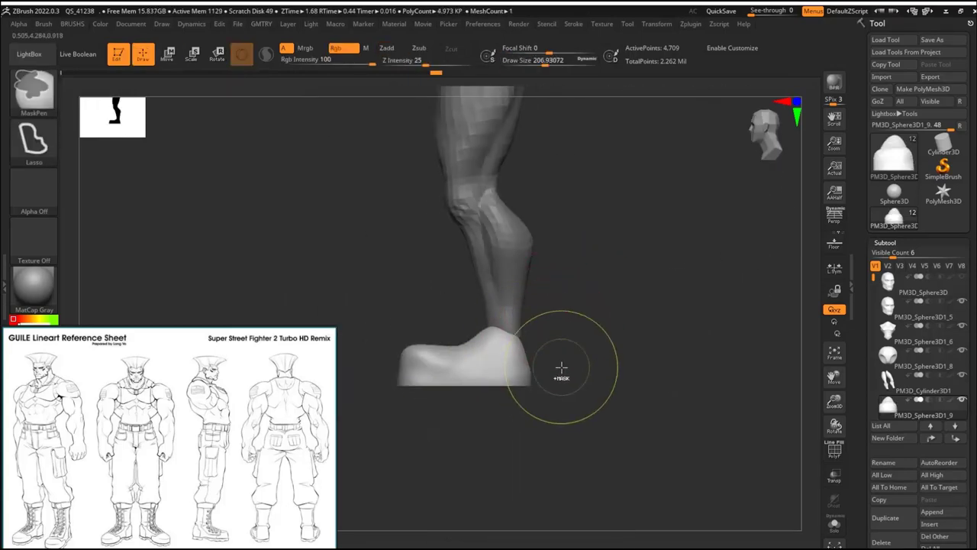
ctrl+drag(561, 368, 338, 371)
mouse_move(524, 327)
right_down()
mouse_move(669, 316)
mouse_move(526, 340)
mouse_move(516, 360)
mouse_move(538, 358)
right_up()
key(w)
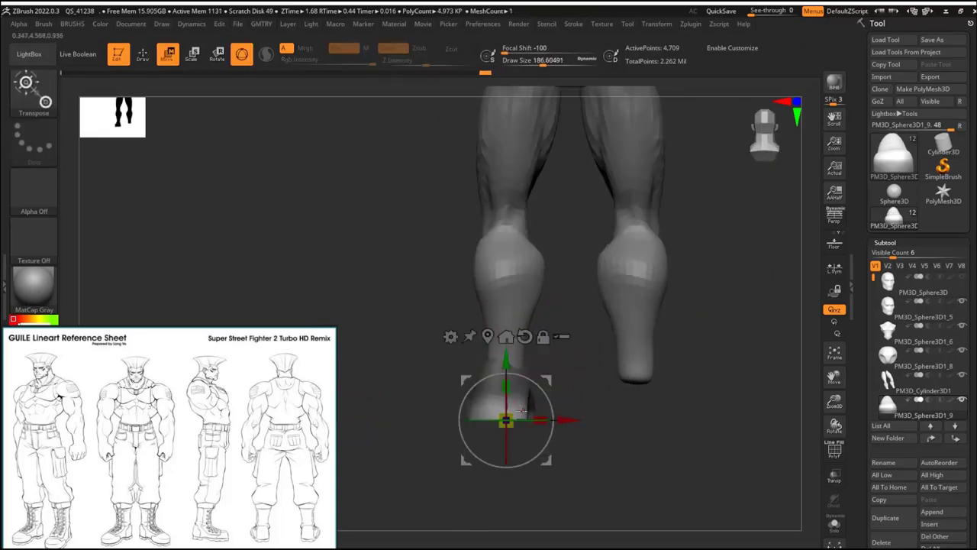
drag(563, 418, 557, 419)
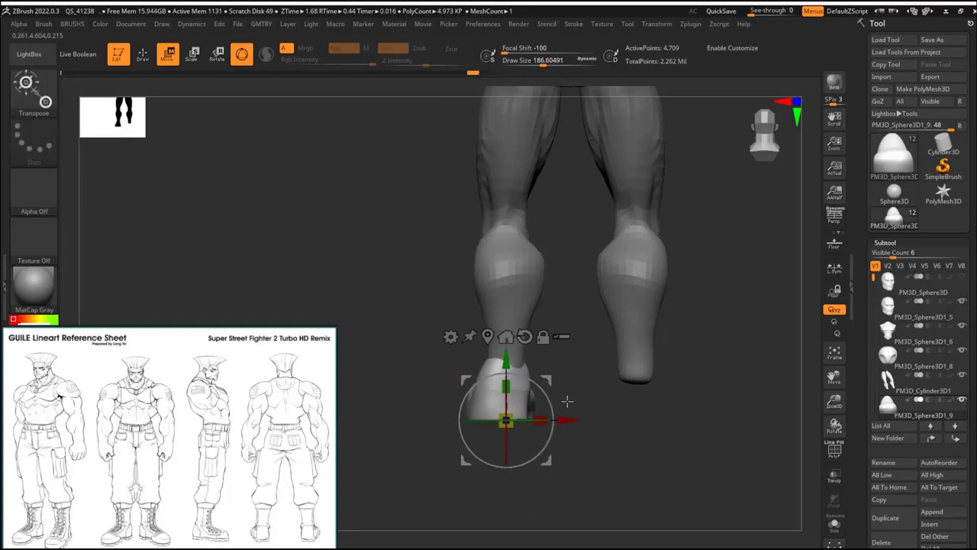
Step: Mirror the boot across the X axis onto the other foot
right_drag(428, 397, 533, 369)
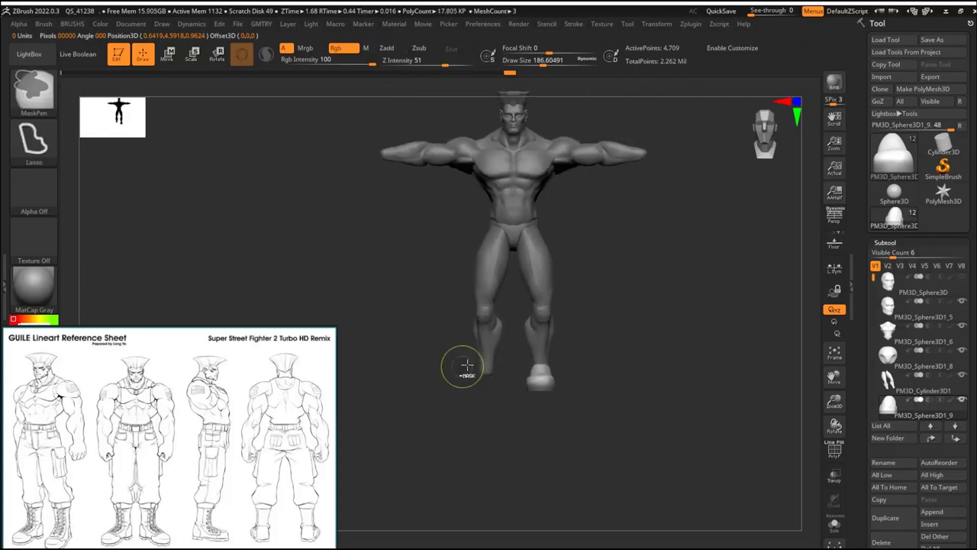
drag(458, 367, 646, 366)
key(g)
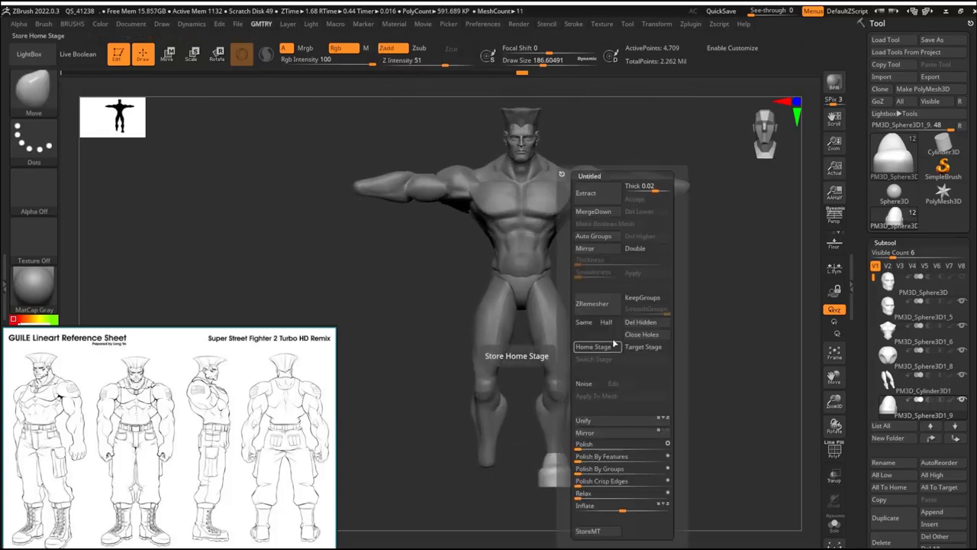
click(585, 248)
click(436, 264)
drag(610, 333, 626, 298)
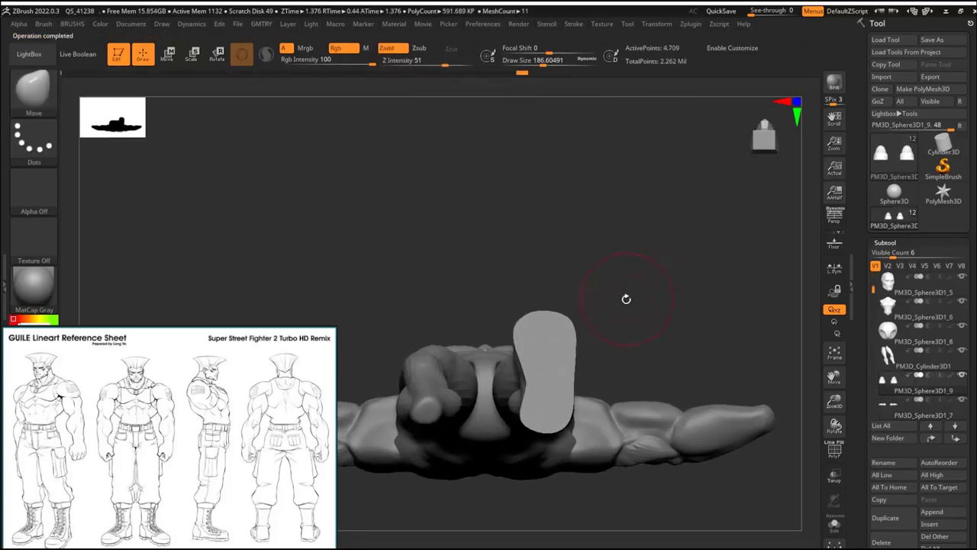
key(e)
drag(596, 384, 637, 463)
key(f)
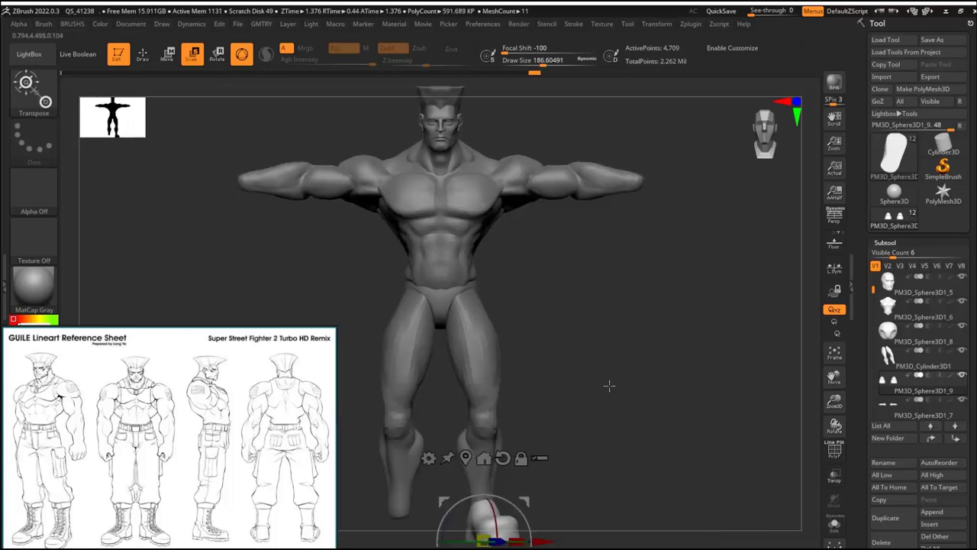
key(g)
click(607, 252)
click(457, 273)
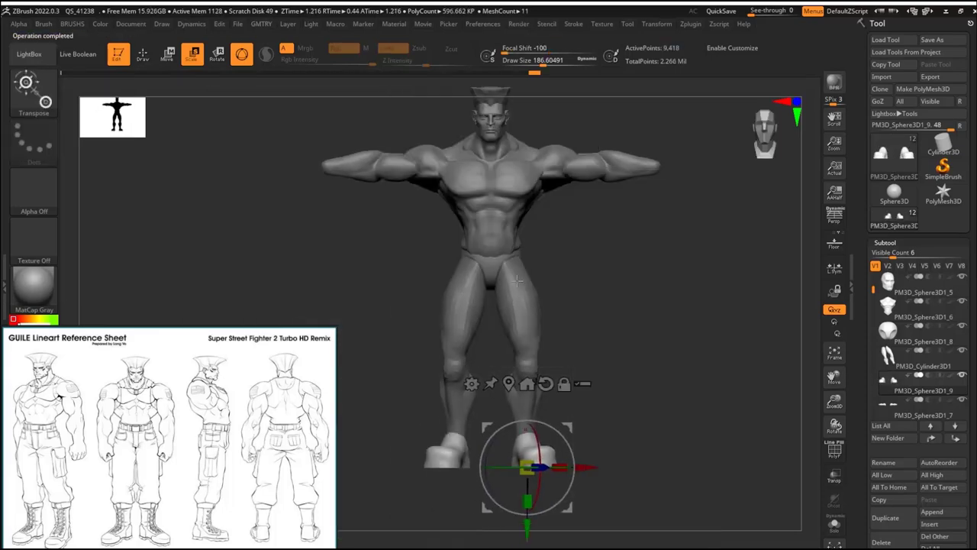
Step: Select the torso, hips and legs subtools and nudge the legs slightly along the depth axis
drag(682, 313, 475, 263)
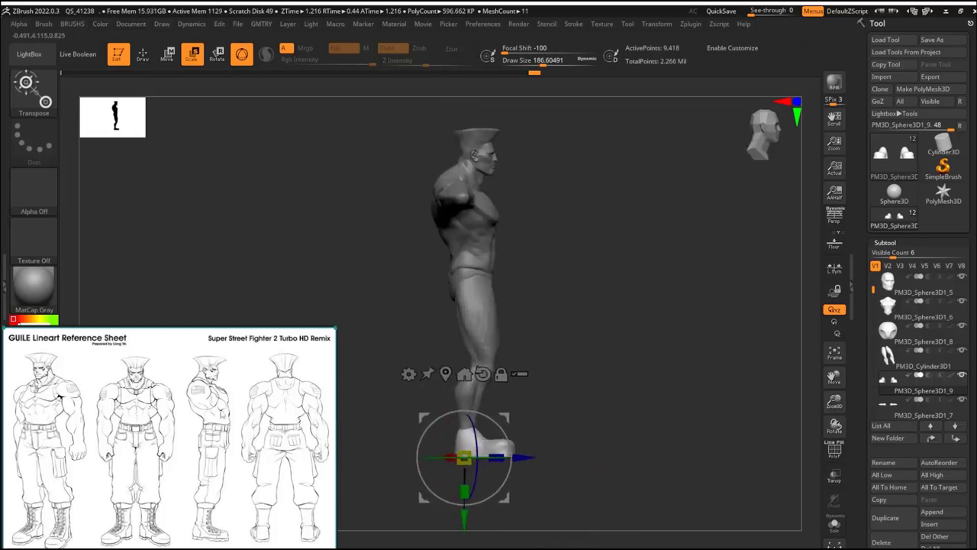
alt+click(504, 240)
drag(477, 278, 458, 273)
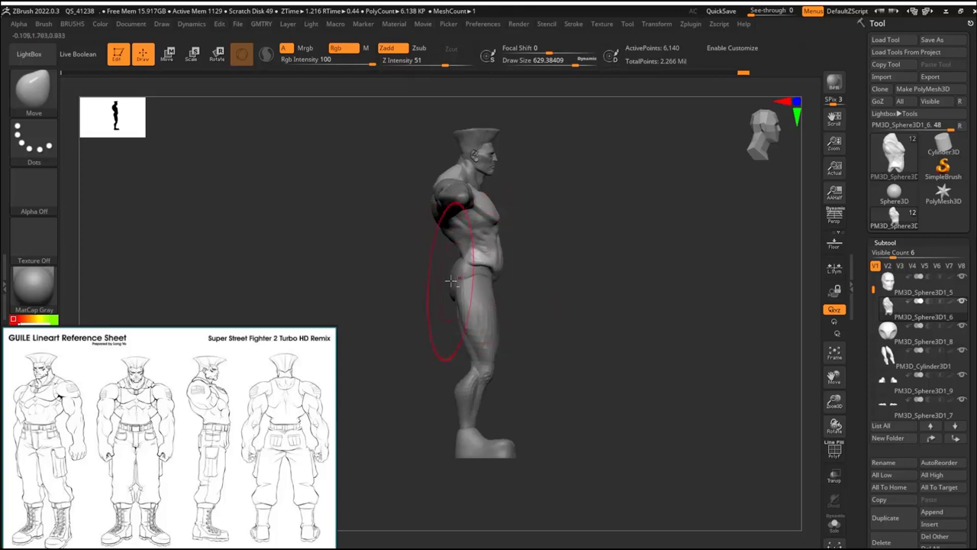
alt+click(452, 281)
key(w)
alt+click(482, 352)
drag(577, 165, 585, 166)
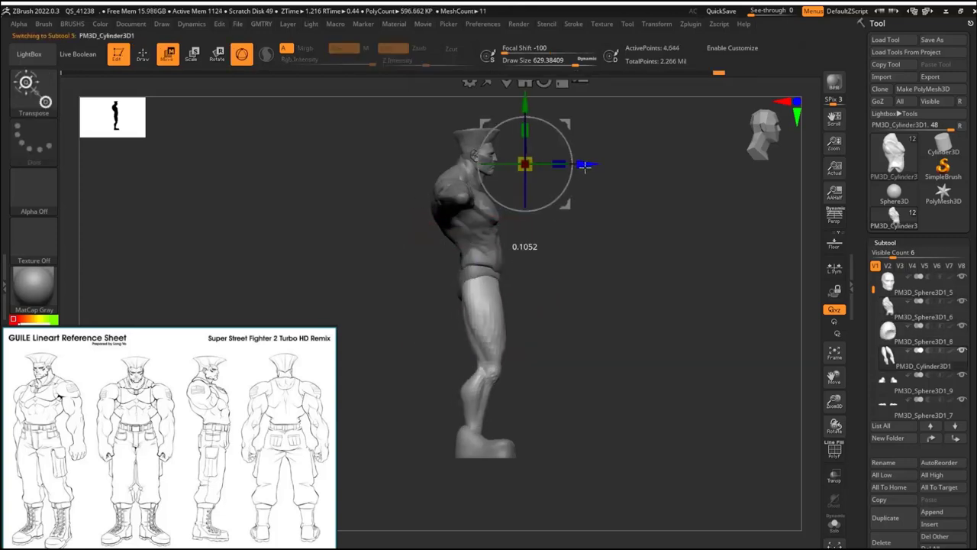
Step: Select the boots and then the torso subtool, returning to sculpting mode
alt+click(489, 446)
right_drag(534, 351, 615, 327)
alt+click(428, 290)
mouse_move(428, 290)
right_down()
mouse_move(550, 308)
mouse_move(572, 321)
mouse_move(601, 291)
mouse_move(615, 309)
mouse_move(606, 313)
right_up()
key(q)
key(s)
Step: Select the boots subtool and cut away the right boot
alt+click(550, 349)
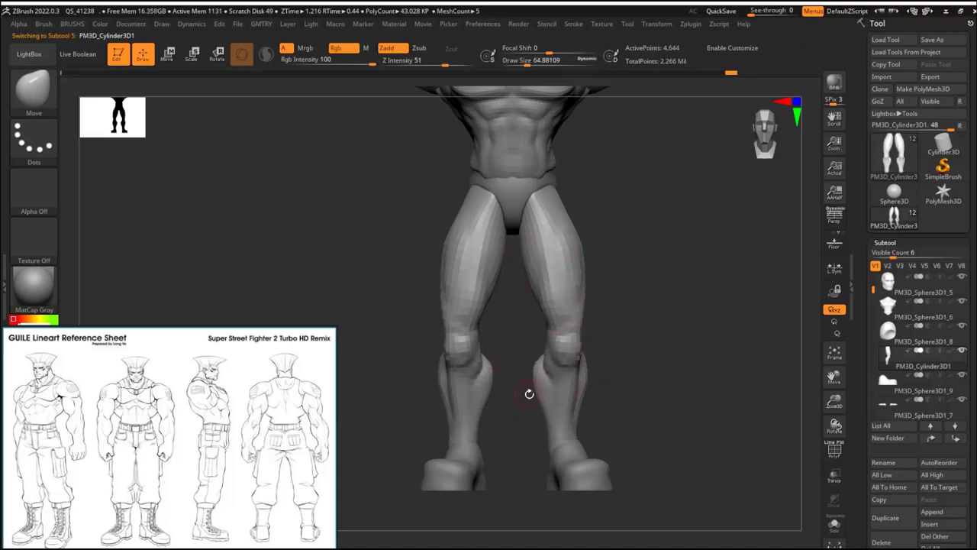
right_drag(547, 390, 518, 302)
alt+click(486, 464)
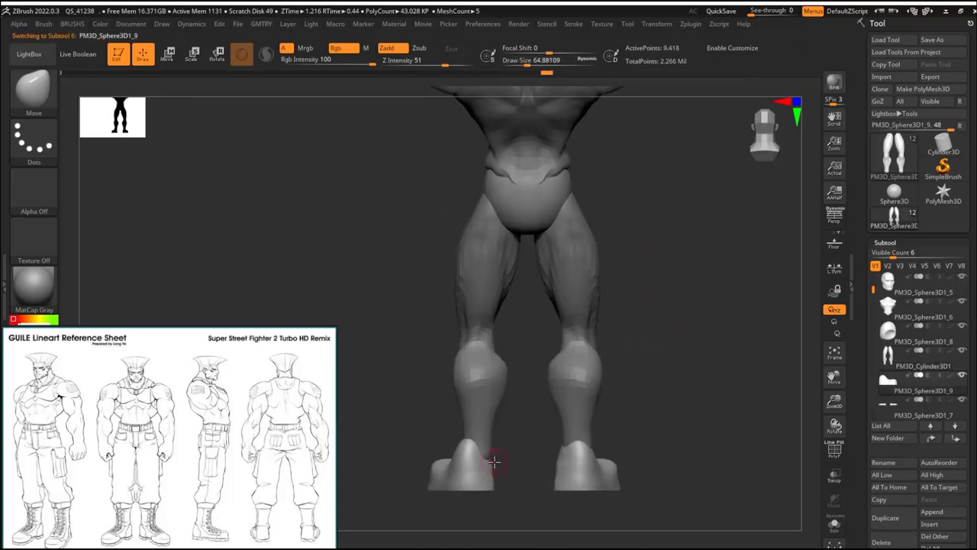
ctrl+shift+drag(666, 382, 523, 426)
Step: Mirror the remaining boot across X and check both boots from the side
key(b)
key(m)
key(v)
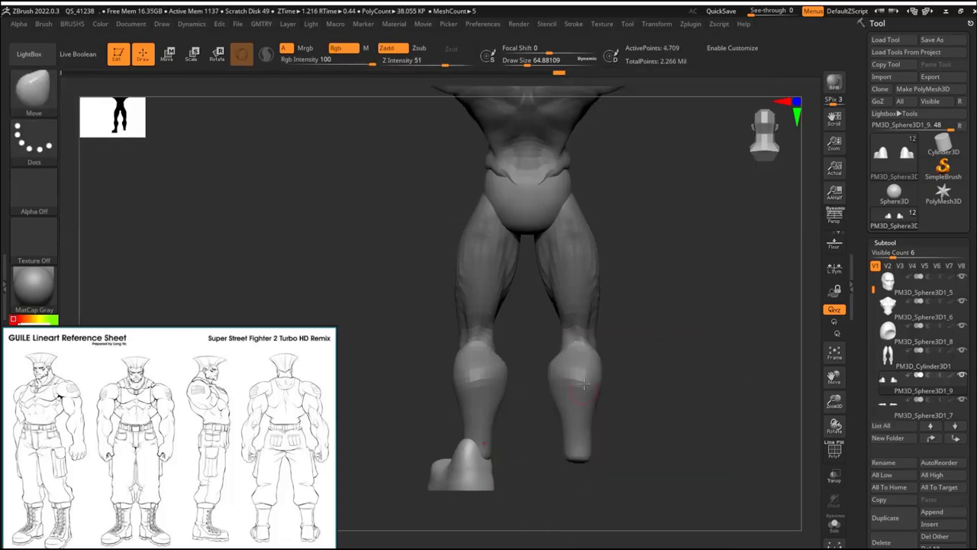
key(g)
key(g)
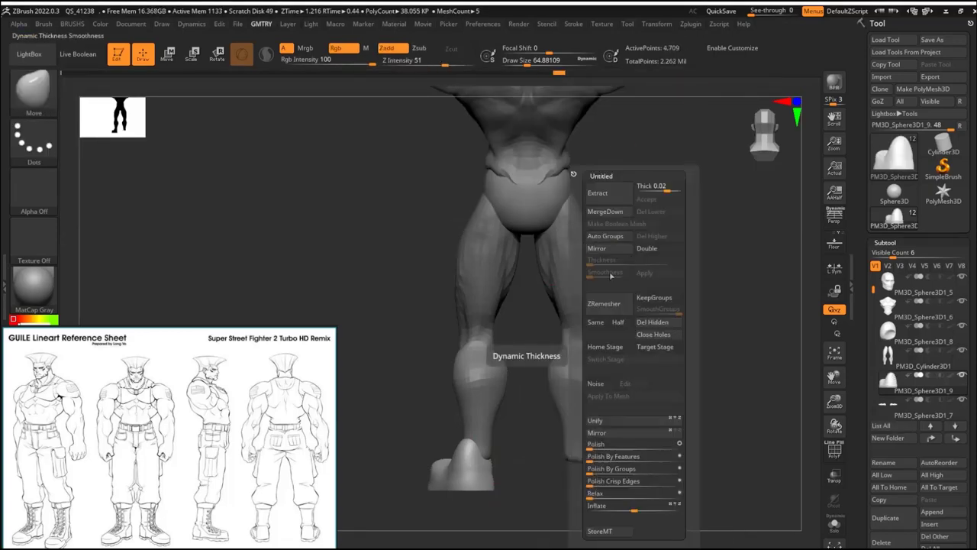
click(596, 432)
click(436, 266)
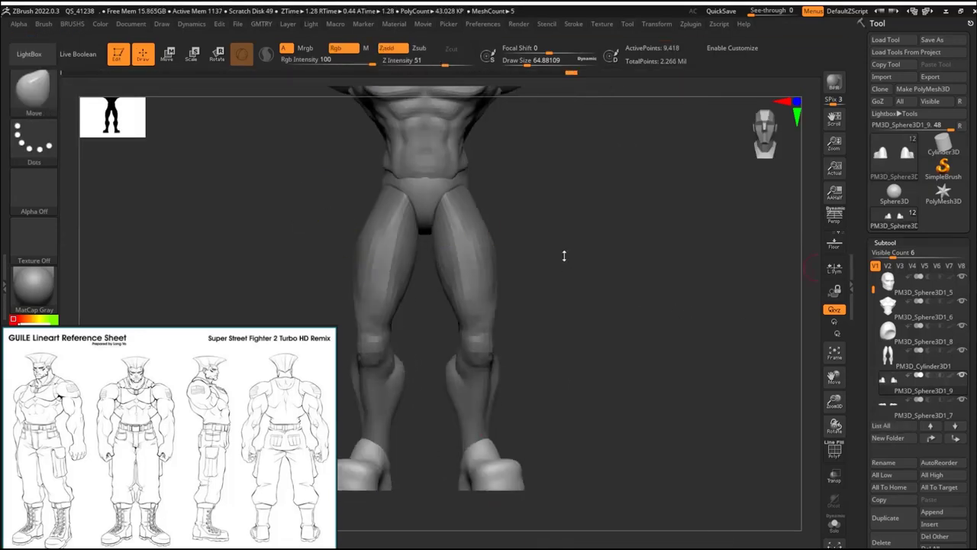
drag(564, 255, 577, 230)
mouse_move(660, 244)
alt+mouse_down()
mouse_move(644, 299)
mouse_move(451, 420)
mouse_move(563, 338)
mouse_move(488, 298)
mouse_move(515, 281)
mouse_move(449, 326)
mouse_move(542, 301)
mouse_move(545, 316)
mouse_move(502, 316)
mouse_move(526, 317)
mouse_move(517, 321)
mouse_move(539, 303)
mouse_move(497, 279)
mouse_move(573, 331)
mouse_move(604, 338)
mouse_move(502, 372)
mouse_move(520, 390)
alt+mouse_up()
Step: Solo the waist subtool, then make PM3D_Cylinder3D1 active in a full-body front view
key(s)
alt+click(521, 389)
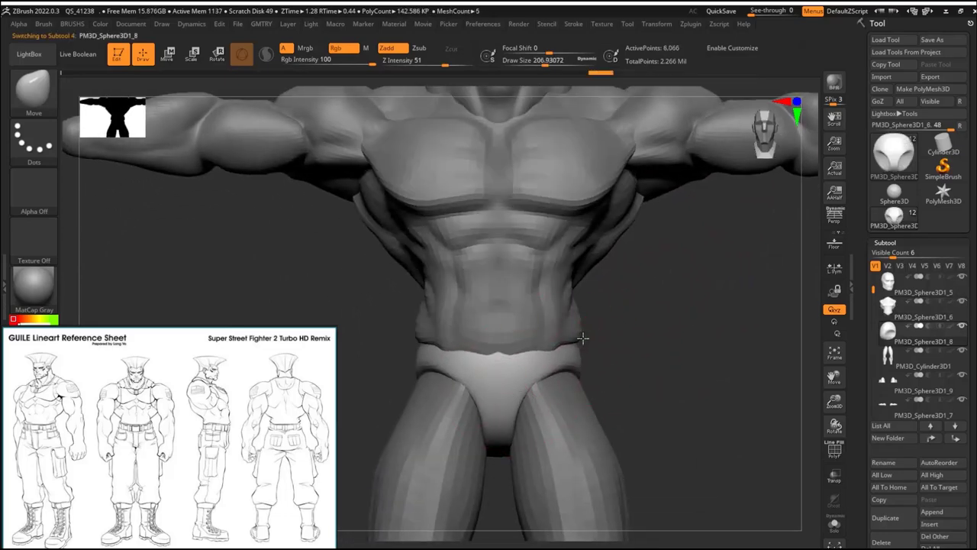
drag(583, 338, 584, 330)
key(shift+alt+s)
key(shift+alt+s)
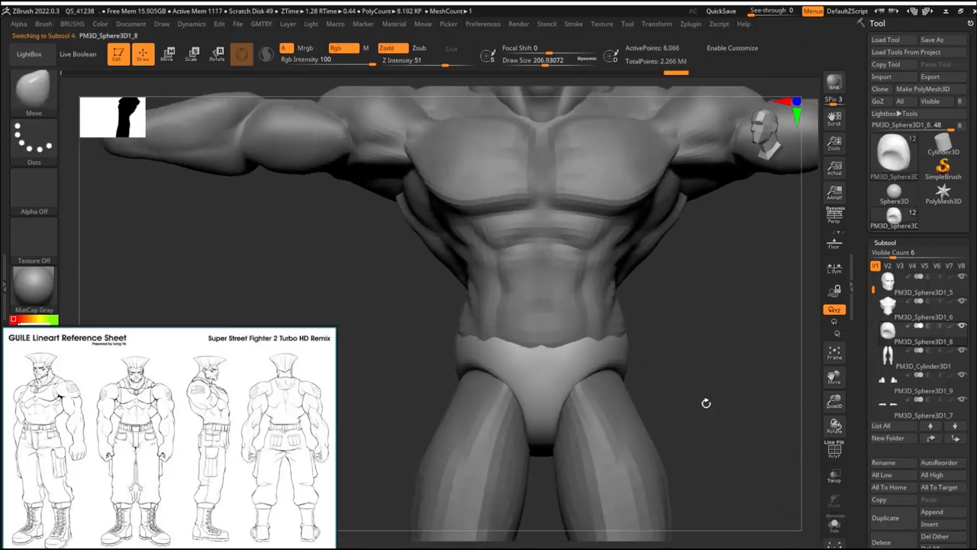
alt+click(635, 403)
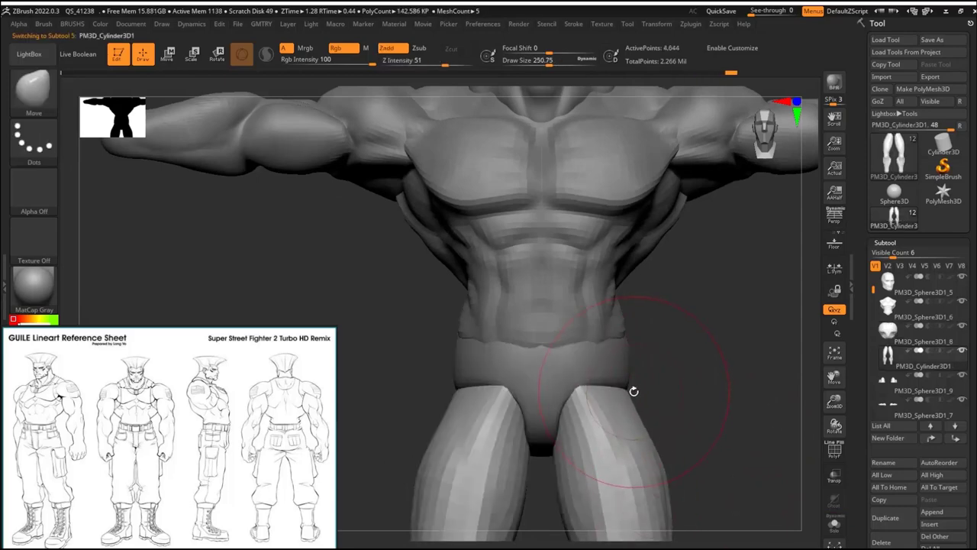
drag(634, 391, 563, 306)
alt+click(666, 334)
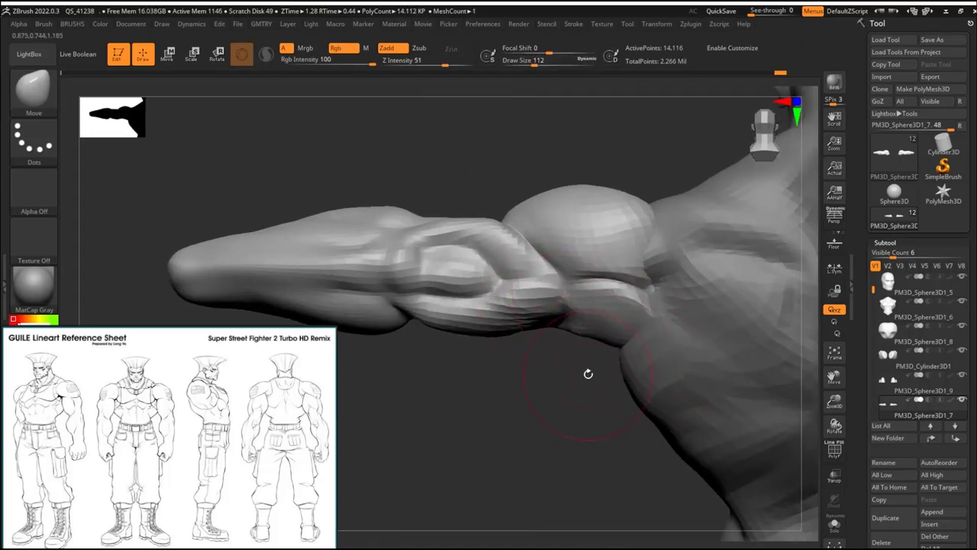
mouse_move(588, 374)
mouse_down()
mouse_move(665, 224)
mouse_move(668, 285)
mouse_move(506, 388)
mouse_move(454, 317)
mouse_up()
key(space)
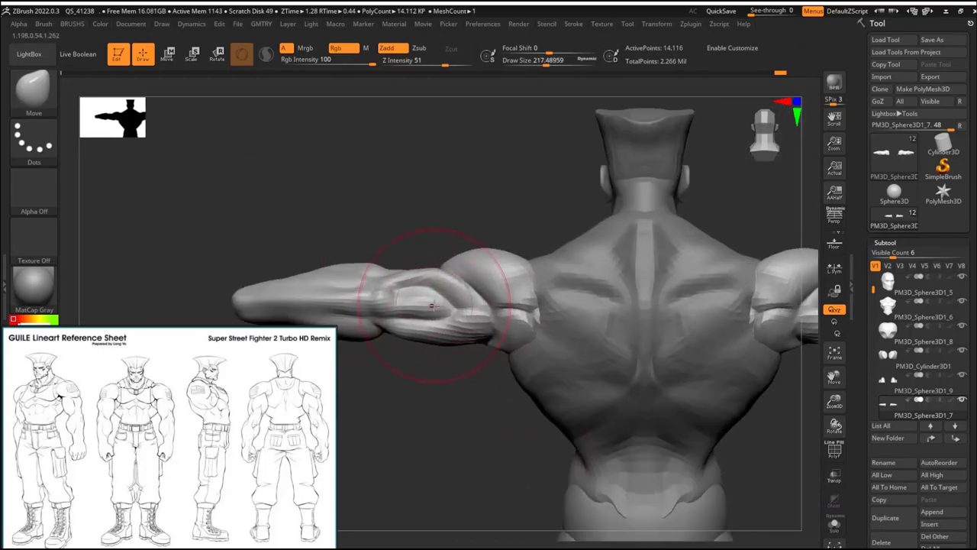
mouse_move(490, 398)
mouse_down()
mouse_move(552, 344)
mouse_move(529, 312)
mouse_move(546, 265)
mouse_move(588, 301)
mouse_up()
drag(505, 284, 580, 315)
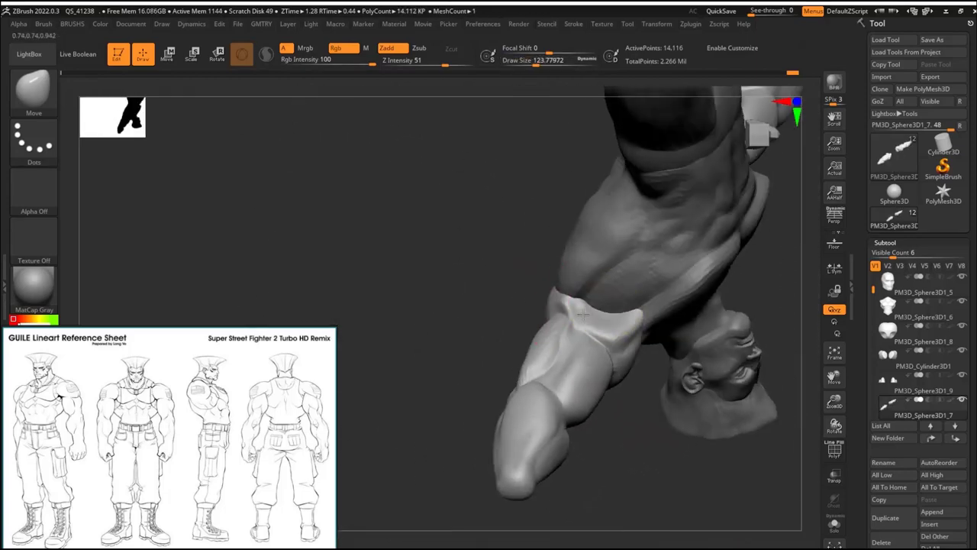
mouse_move(601, 376)
mouse_down()
mouse_move(738, 307)
mouse_move(658, 216)
mouse_move(603, 264)
mouse_move(541, 263)
mouse_move(628, 212)
mouse_move(652, 227)
mouse_move(655, 207)
mouse_move(677, 240)
mouse_move(660, 334)
mouse_move(676, 236)
mouse_move(654, 272)
mouse_move(559, 291)
mouse_move(654, 232)
mouse_move(717, 262)
mouse_move(621, 252)
mouse_up()
mouse_move(591, 291)
mouse_down()
mouse_move(661, 275)
mouse_move(542, 295)
mouse_move(545, 285)
mouse_move(501, 424)
mouse_move(634, 312)
mouse_up()
alt+click(635, 312)
key(s)
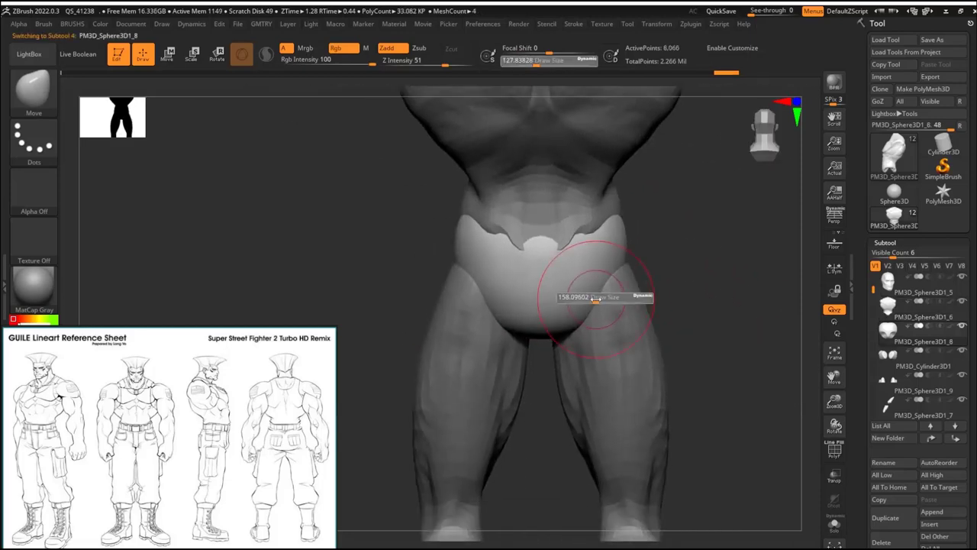
drag(647, 261, 565, 247)
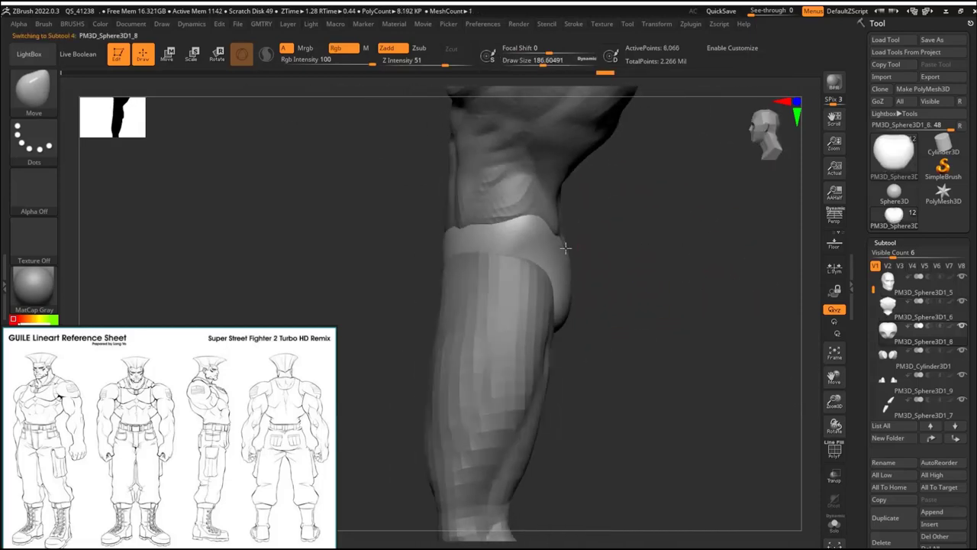
drag(527, 279, 487, 258)
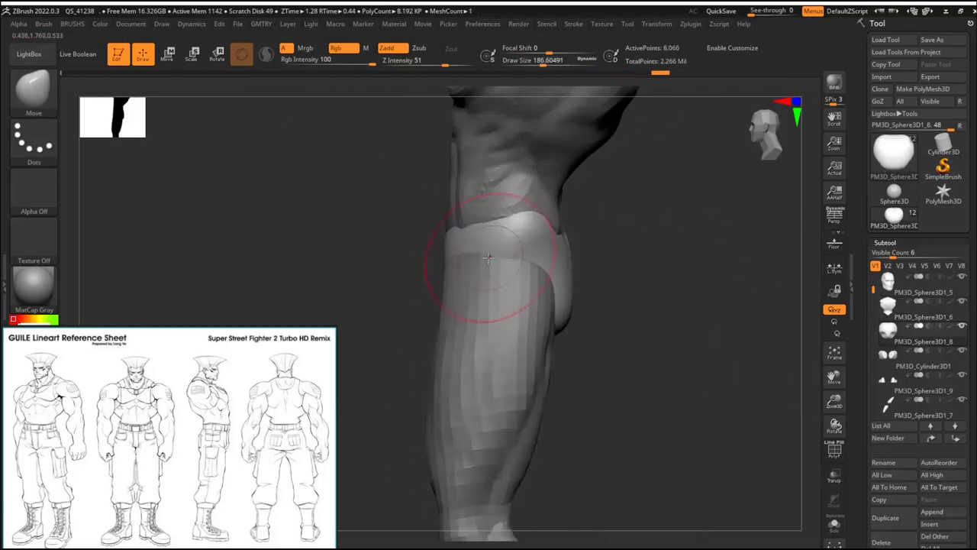
drag(553, 265, 571, 307)
mouse_move(657, 262)
mouse_down()
mouse_move(723, 246)
mouse_move(615, 316)
mouse_move(689, 294)
mouse_up()
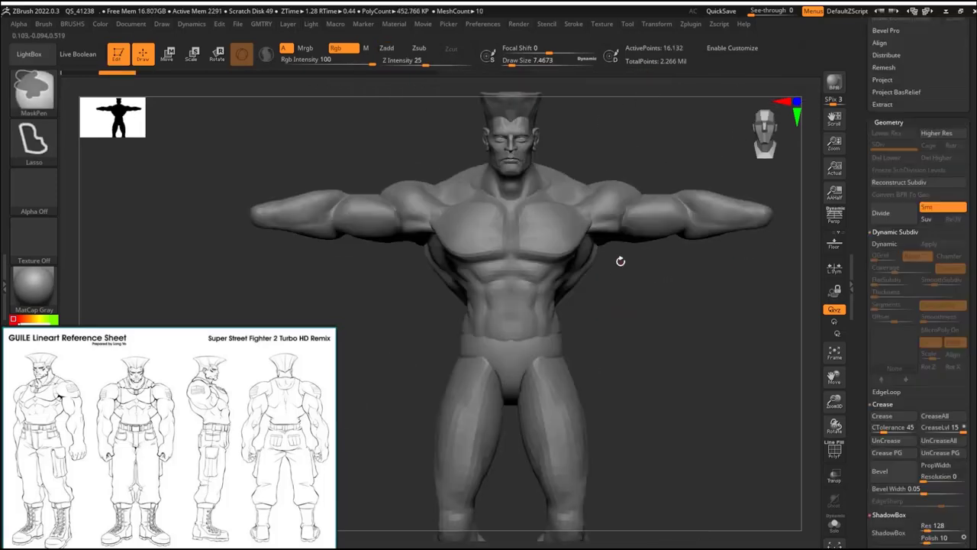
drag(620, 261, 637, 274)
key(s)
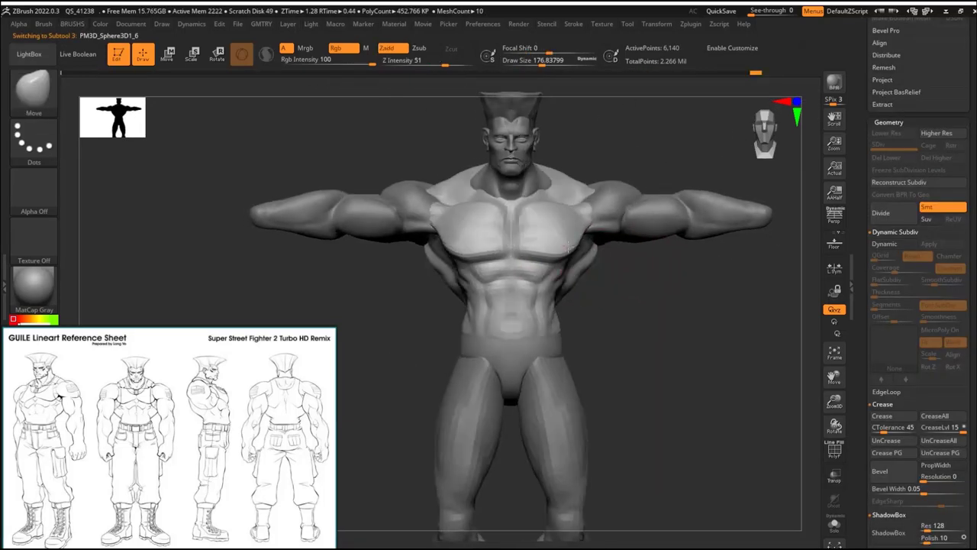
drag(651, 273, 578, 275)
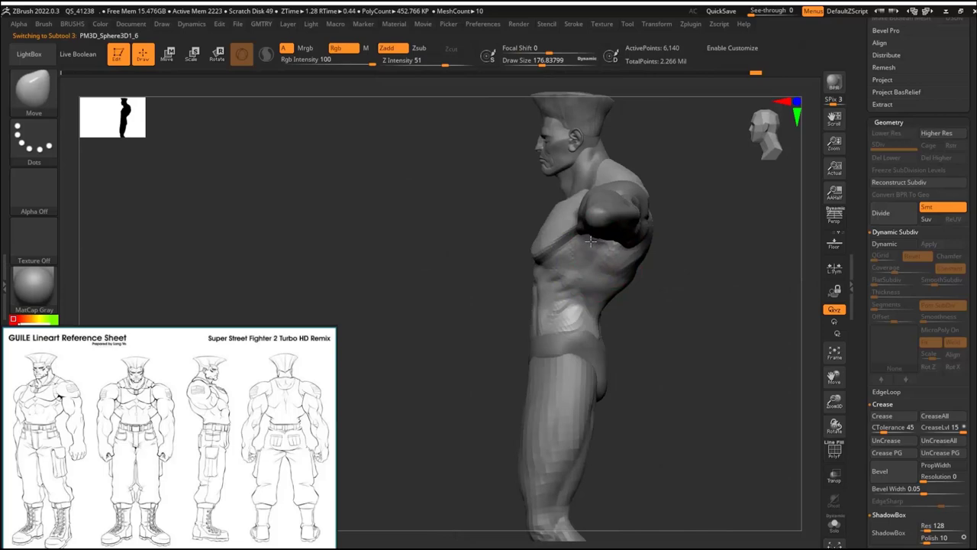
mouse_move(710, 275)
mouse_down()
mouse_move(771, 276)
mouse_move(632, 279)
mouse_move(672, 328)
mouse_move(663, 260)
mouse_move(586, 238)
mouse_move(634, 369)
mouse_move(645, 240)
mouse_move(666, 262)
mouse_up()
alt+click(645, 241)
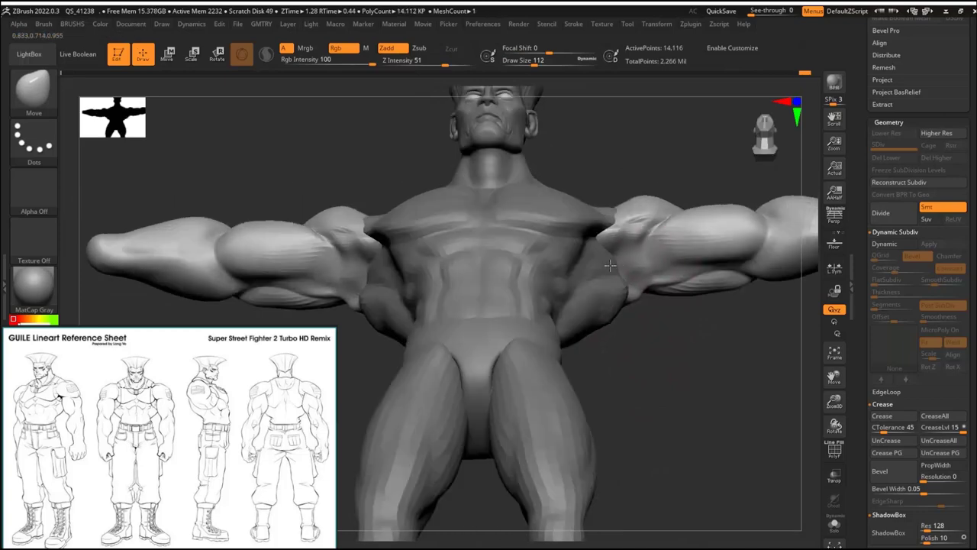
mouse_move(649, 302)
mouse_down()
mouse_move(669, 271)
mouse_move(649, 290)
mouse_move(549, 316)
mouse_move(659, 284)
mouse_up()
alt+click(659, 285)
alt+click(535, 260)
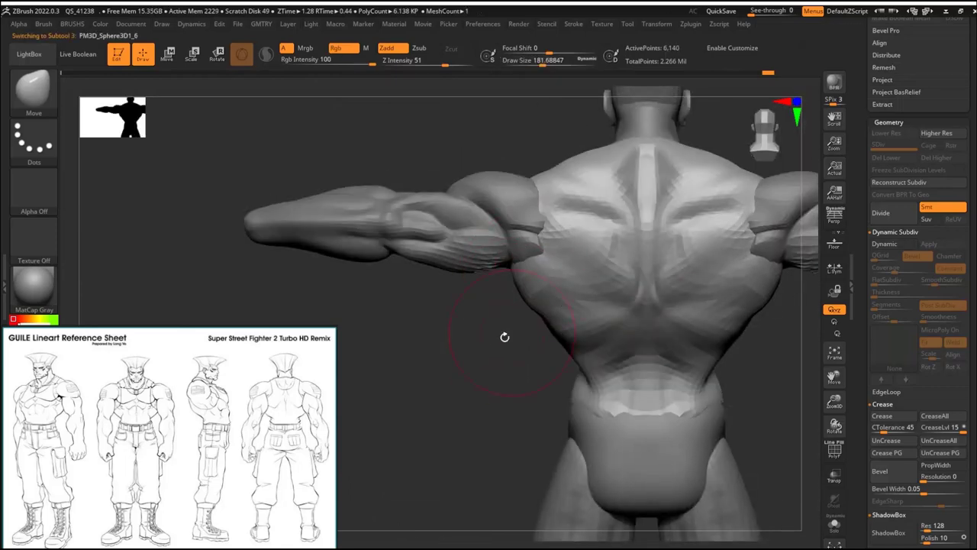
mouse_move(505, 336)
mouse_down()
mouse_move(600, 323)
mouse_move(580, 274)
mouse_move(421, 372)
mouse_move(519, 344)
mouse_move(575, 294)
mouse_move(675, 319)
mouse_up()
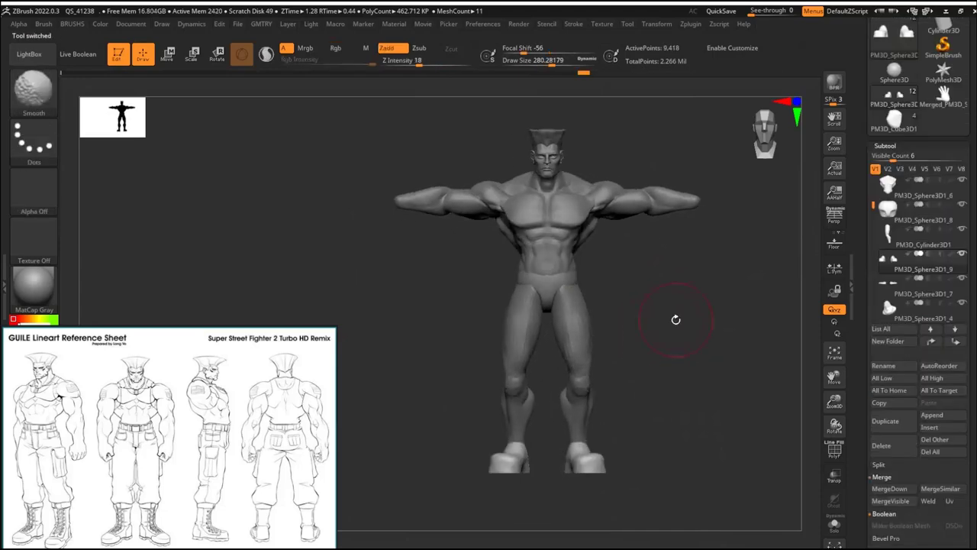
Step: Append the hand mesh, then flip, rotate, move and scale it onto the left wrist
click(920, 412)
click(692, 325)
key(e)
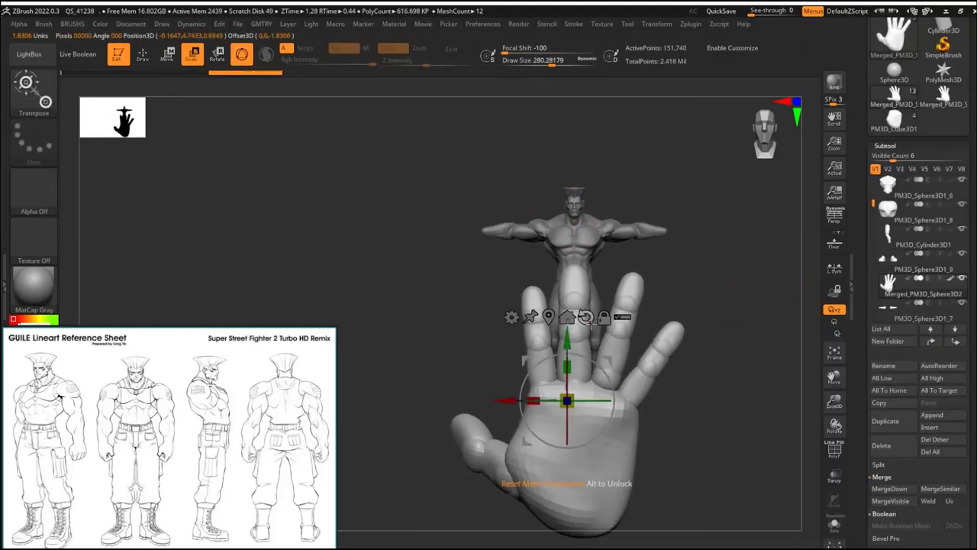
click(586, 317)
drag(590, 371, 576, 449)
drag(566, 400, 349, 258)
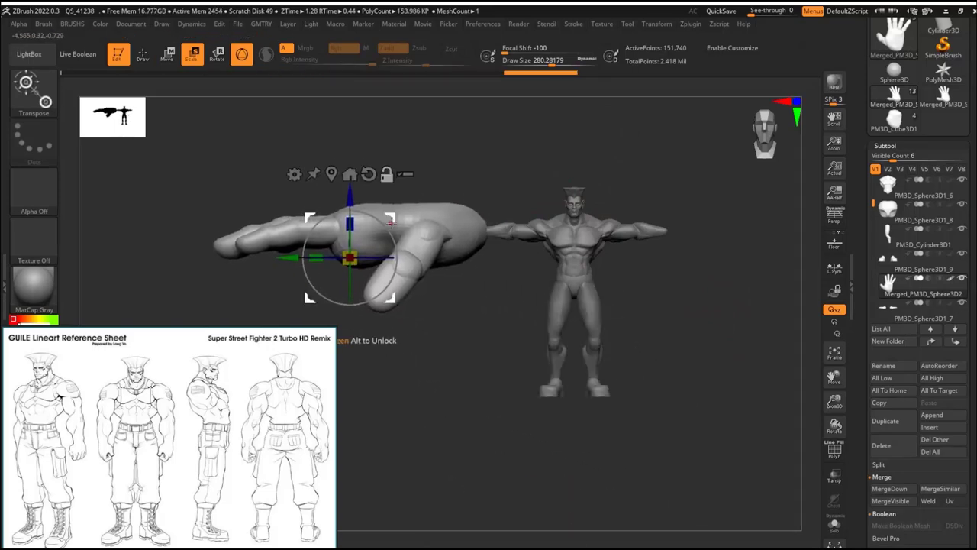
drag(488, 228, 477, 236)
right_drag(477, 236, 639, 403)
drag(556, 349, 541, 331)
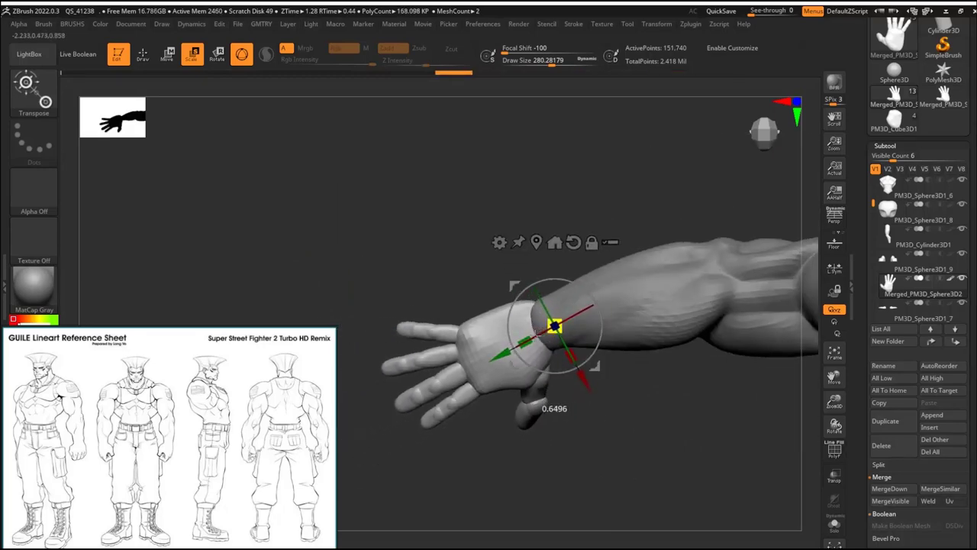
right_drag(639, 370, 563, 219)
Step: Mirror the hand onto the other arm and MergeVisible all subtools into one mesh
key(g)
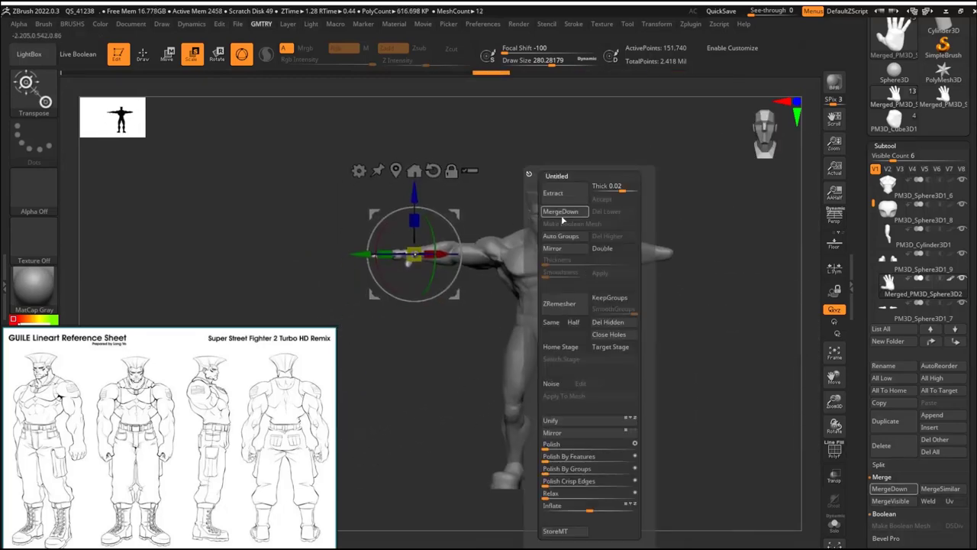
click(569, 249)
mouse_move(672, 290)
right_down()
mouse_move(709, 288)
mouse_move(671, 288)
right_up()
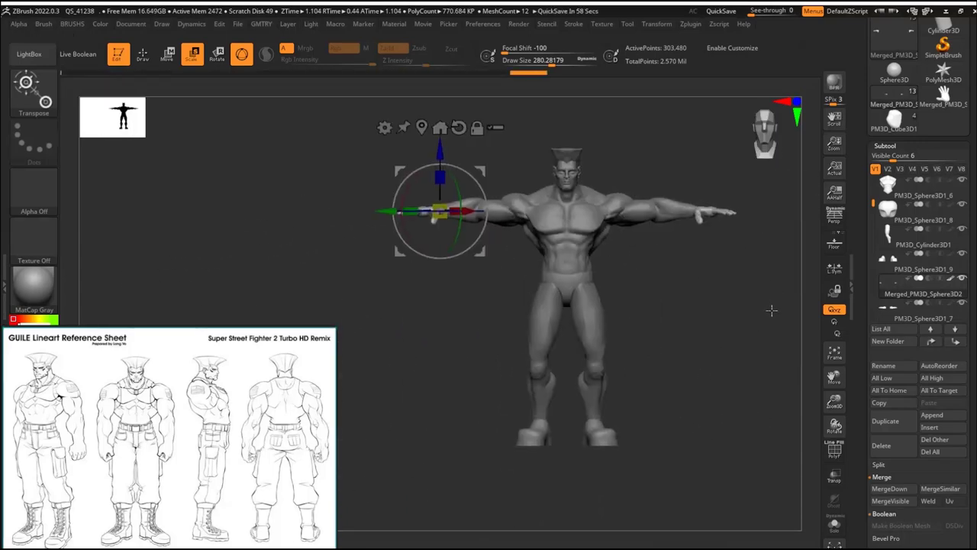
right_drag(771, 309, 719, 282)
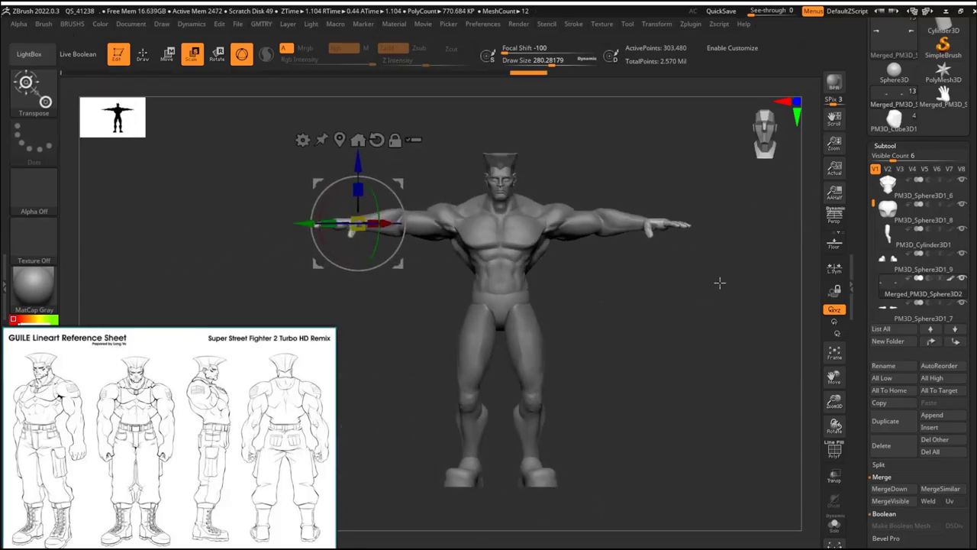
click(890, 501)
mouse_move(595, 279)
right_down()
mouse_move(639, 295)
mouse_move(632, 282)
mouse_move(611, 285)
mouse_move(691, 295)
mouse_move(634, 180)
right_up()
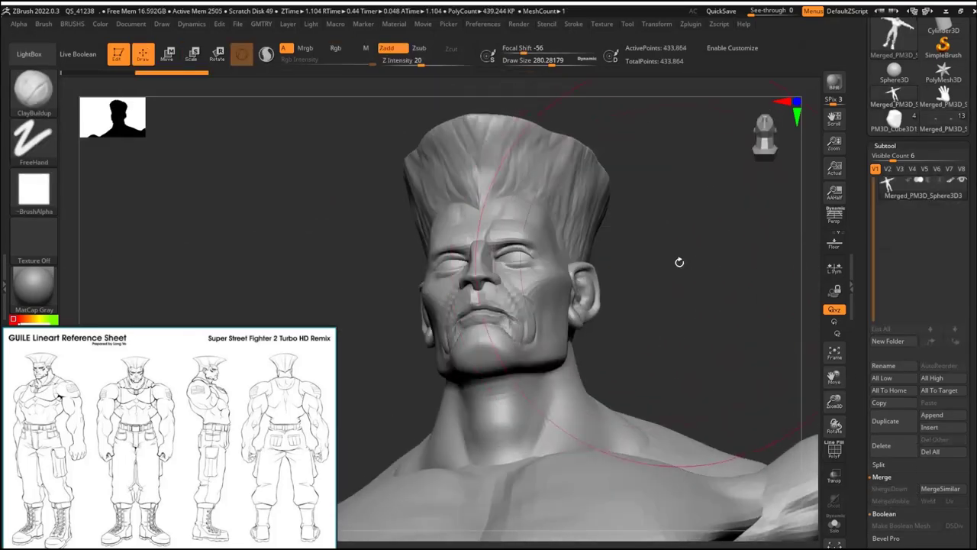
Step: Lasso-hide the head and delete the hidden geometry with Del Hidden
mouse_move(634, 181)
ctrl+shift+mouse_down()
mouse_move(541, 369)
mouse_move(557, 358)
ctrl+shift+mouse_up()
right_drag(654, 247, 537, 384)
ctrl+alt+shift+drag(537, 384, 534, 427)
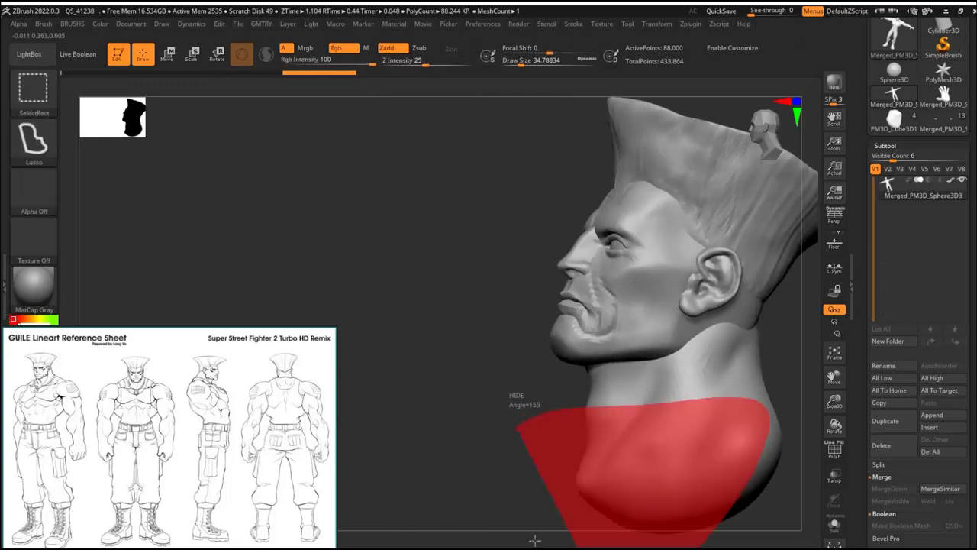
mouse_move(534, 427)
right_down()
mouse_move(520, 347)
mouse_move(406, 305)
mouse_move(629, 310)
mouse_move(720, 233)
right_up()
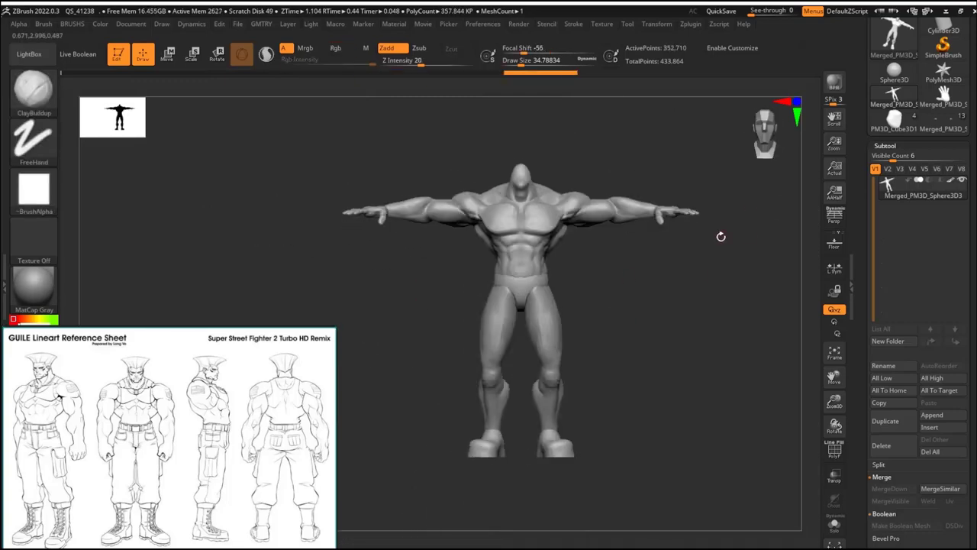
key(space)
click(617, 323)
key(f)
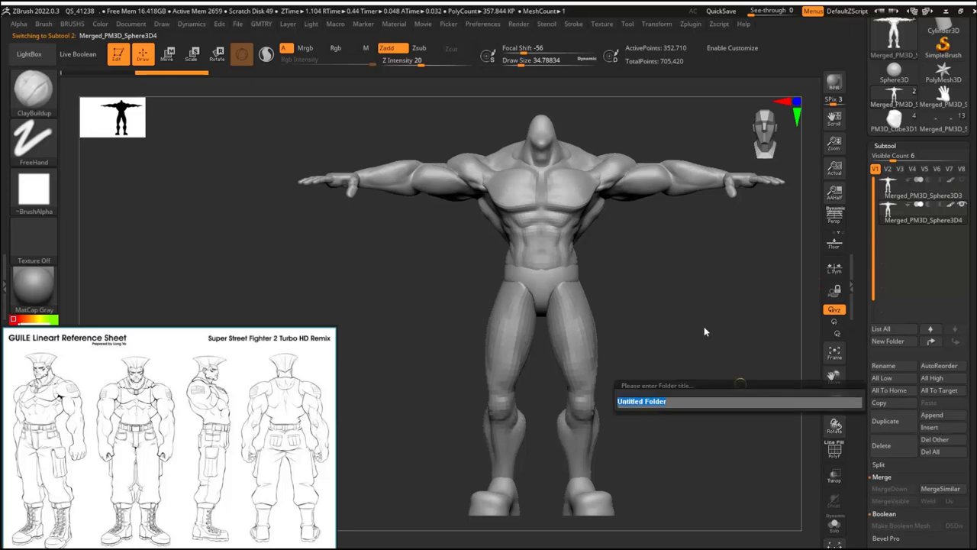
Step: Create a folder named 'body' and Split To Parts the mesh
text(body)
key(Return)
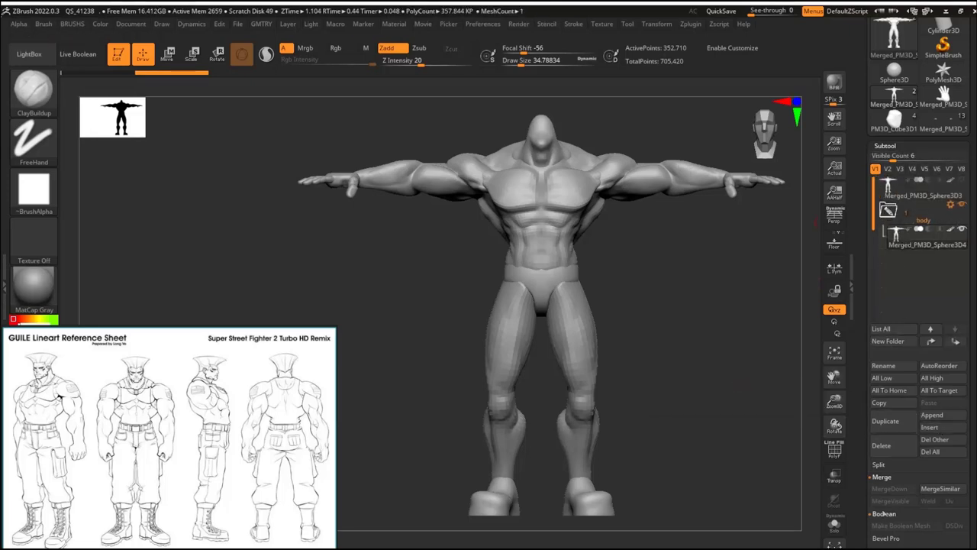
click(905, 500)
click(797, 524)
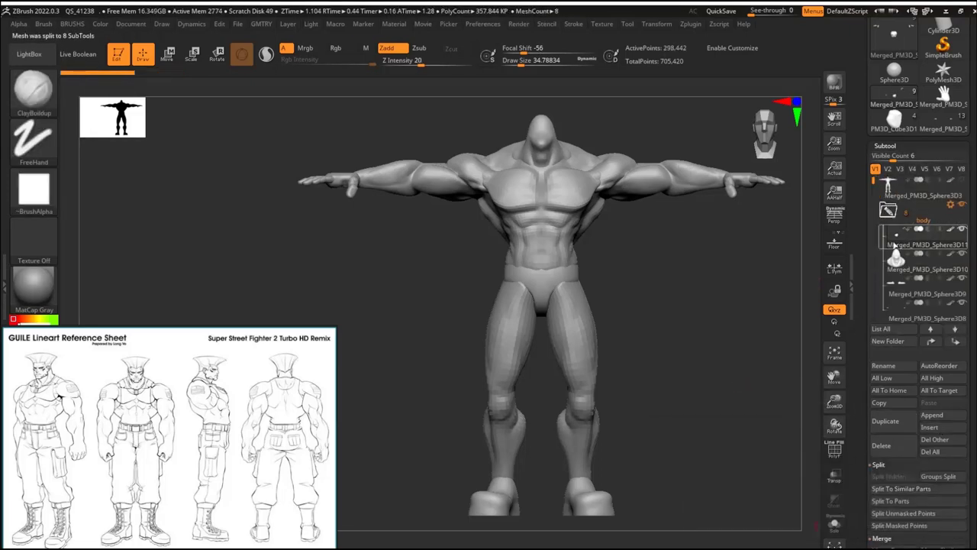
Step: Boolean-union the 'body' folder parts and turn on PolyFrame to show polygroups
click(909, 216)
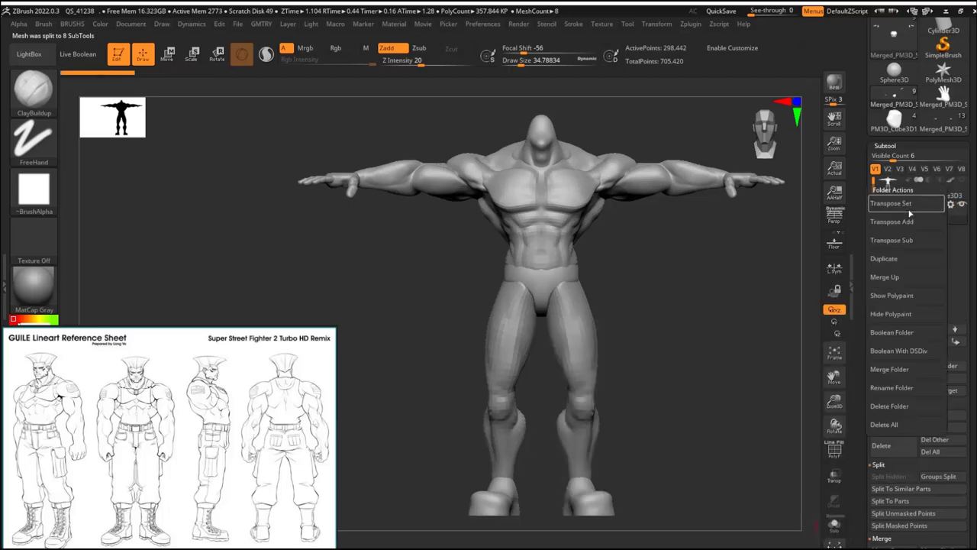
click(907, 334)
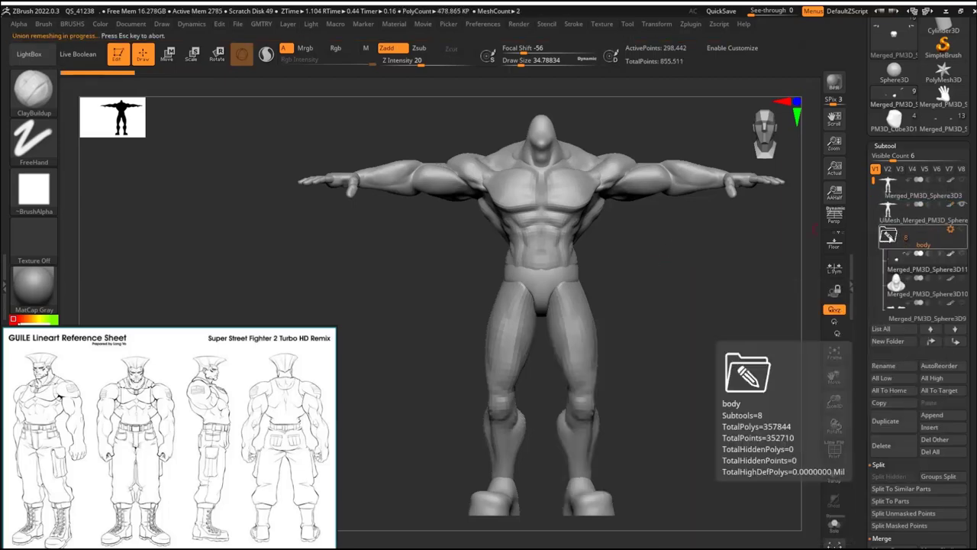
drag(734, 277, 670, 324)
key(f)
key(shift+f)
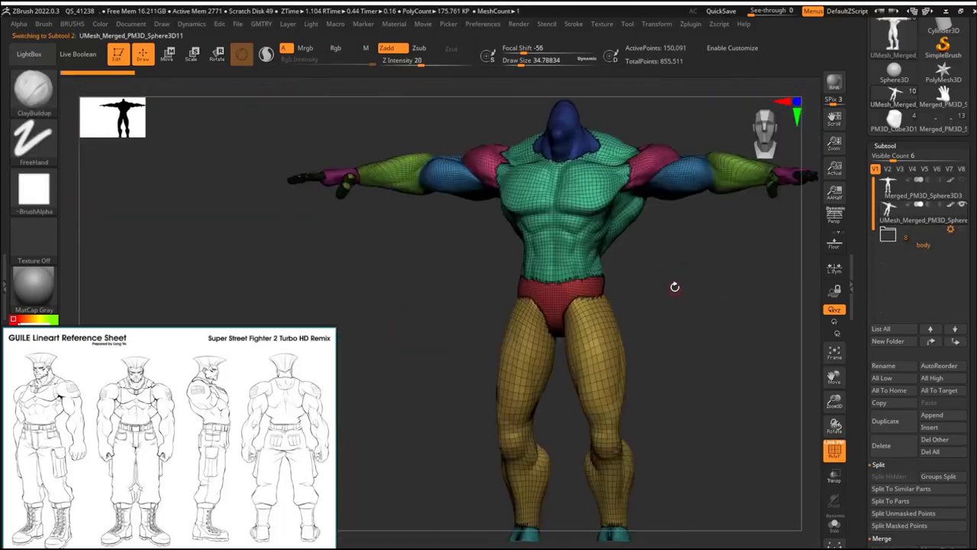
drag(672, 283, 689, 384)
key(g)
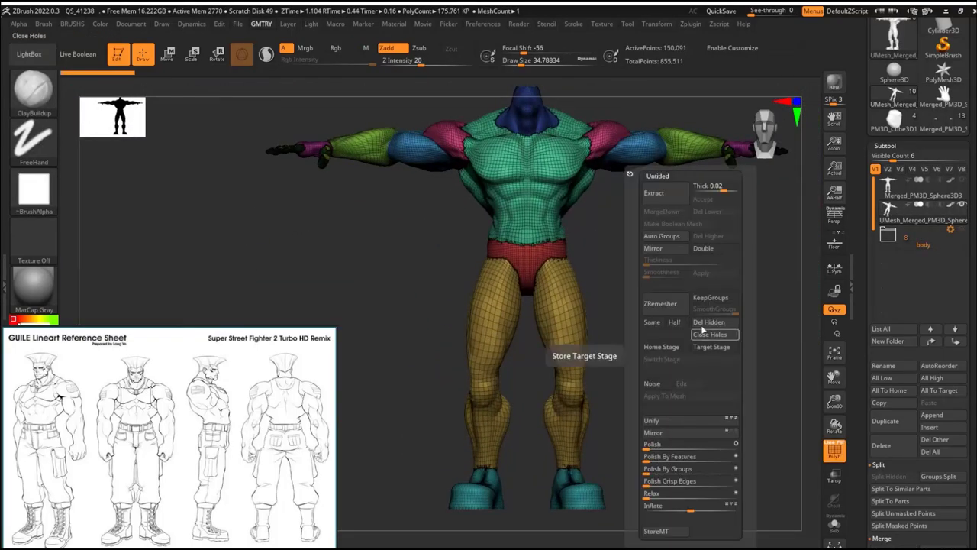
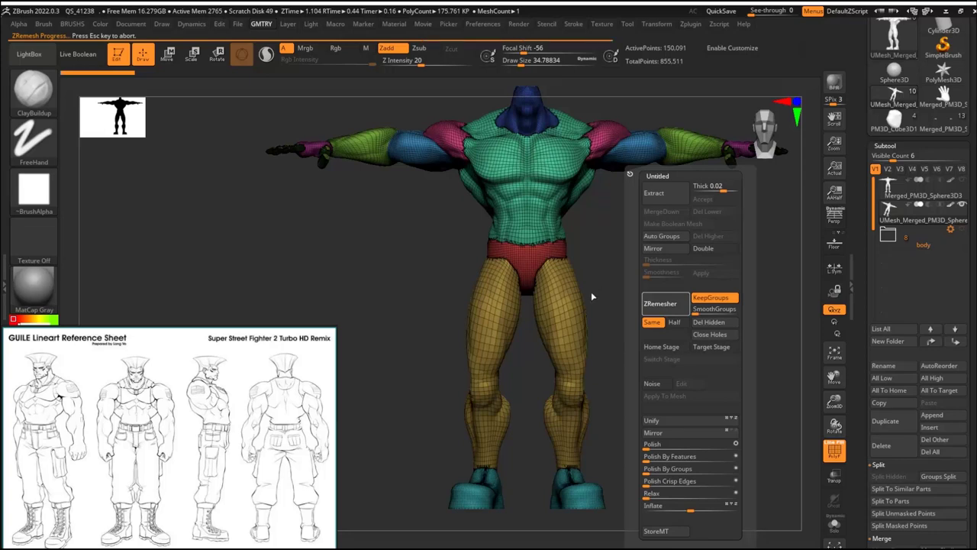
Step: Switch to the ZRemeshed body subtool in the SubTool list
scroll(615, 283, up, 5)
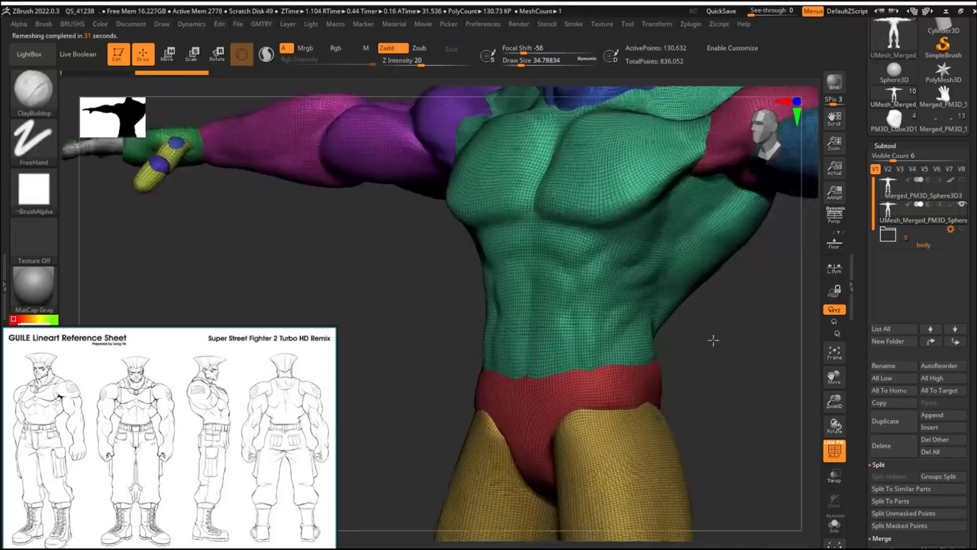
click(916, 220)
scroll(527, 367, down, 5)
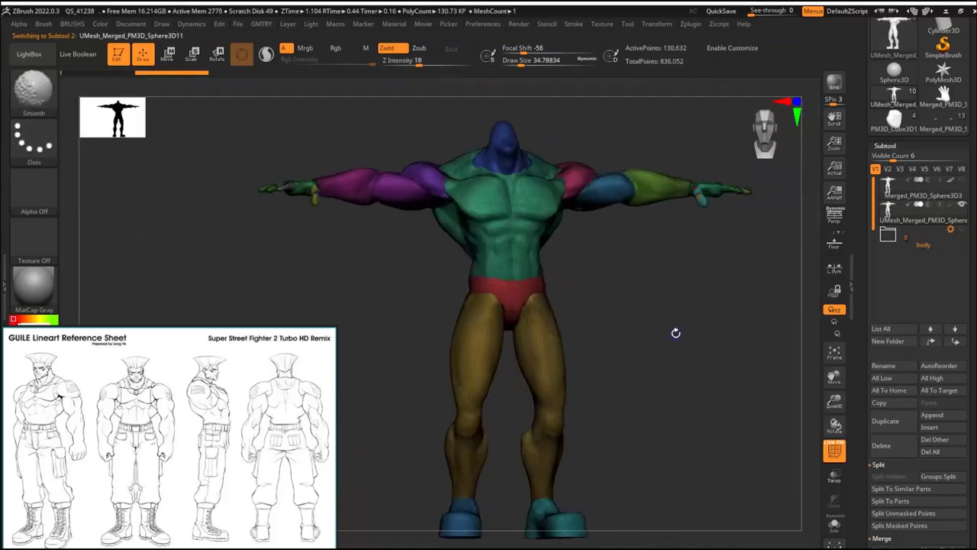
click(938, 187)
scroll(916, 305, down, 5)
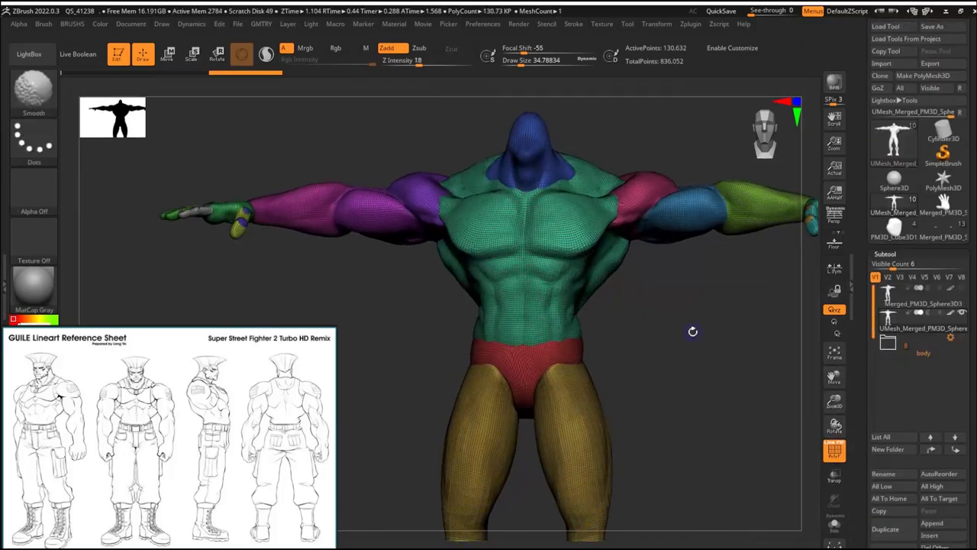
Step: Inspect the remeshed abdomen and hips with the PolyF wireframe toggled on and off
drag(672, 337, 693, 395)
mouse_move(690, 370)
mouse_down()
mouse_move(656, 267)
mouse_move(720, 338)
mouse_up()
key(shift+f)
drag(477, 283, 580, 305)
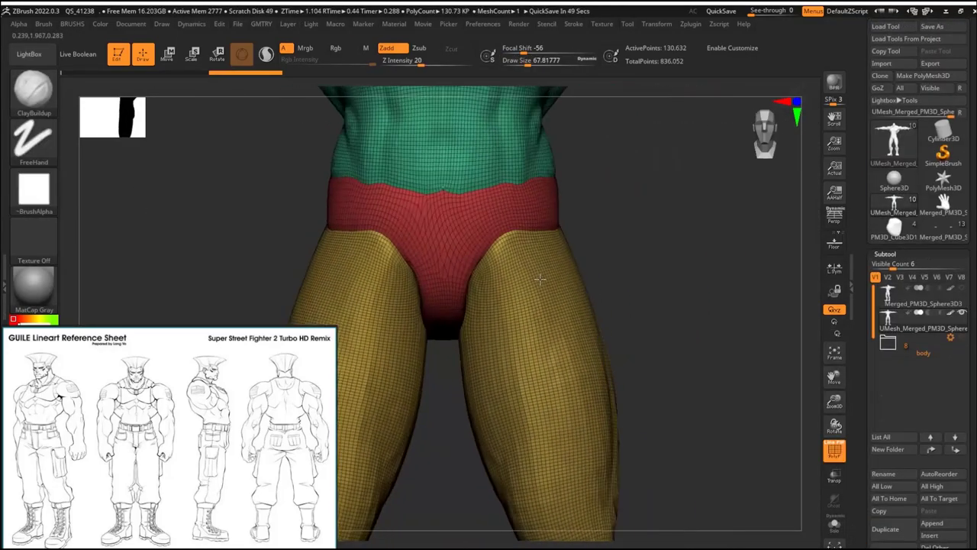
key(f)
alt+drag(654, 430, 658, 287)
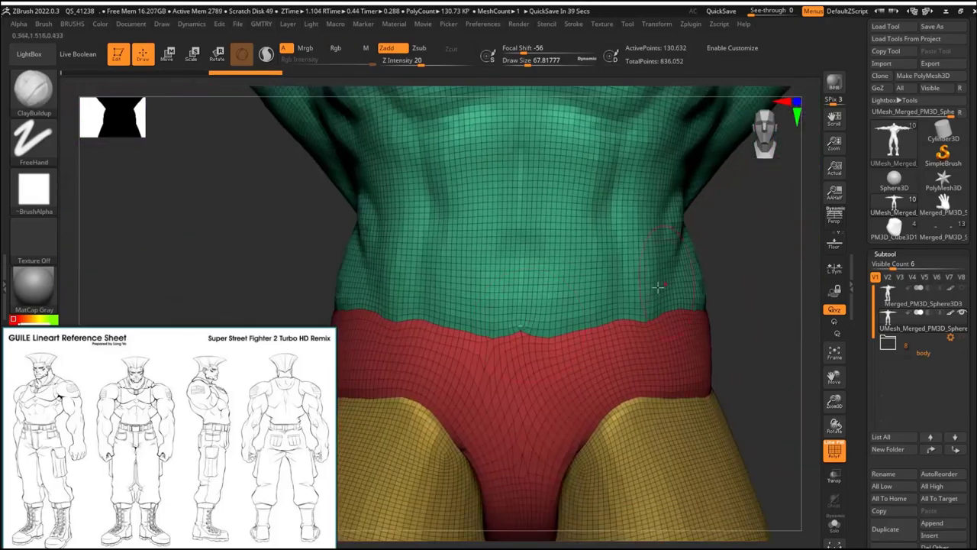
key(shift+f)
alt+drag(548, 330, 618, 243)
right_drag(613, 239, 644, 238)
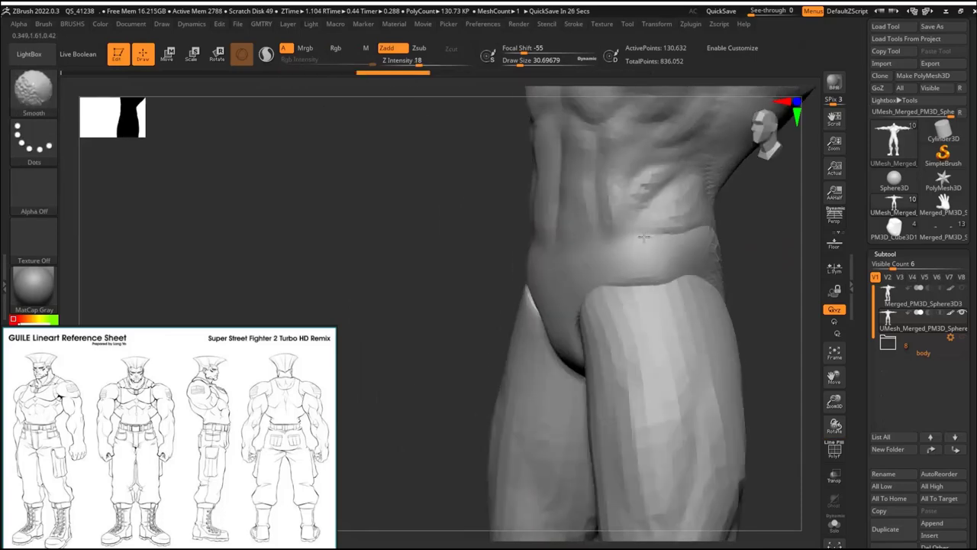
right_drag(765, 247, 528, 346)
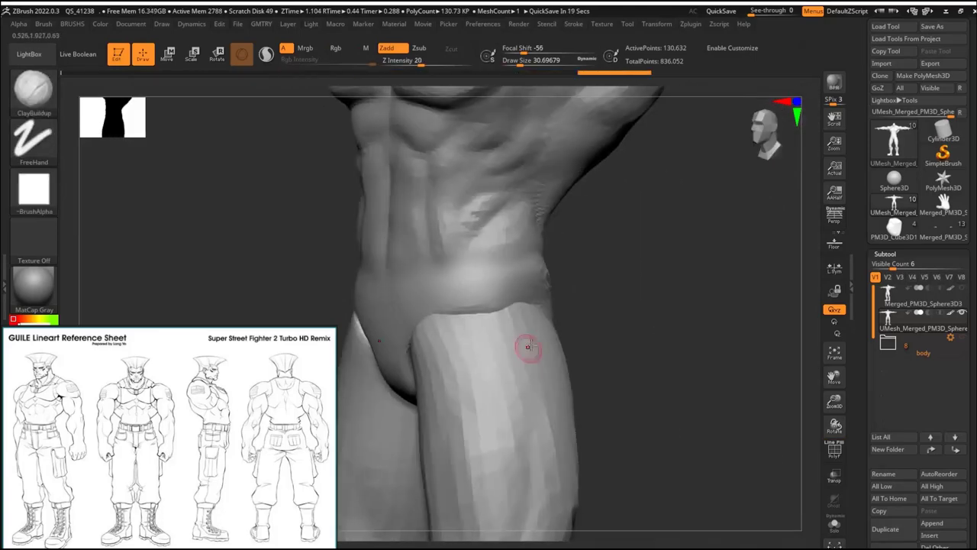
right_drag(410, 350, 427, 305)
Step: Isolate the small hip piece on its own and smooth it
ctrl+shift+drag(343, 145, 617, 290)
right_drag(618, 290, 654, 221)
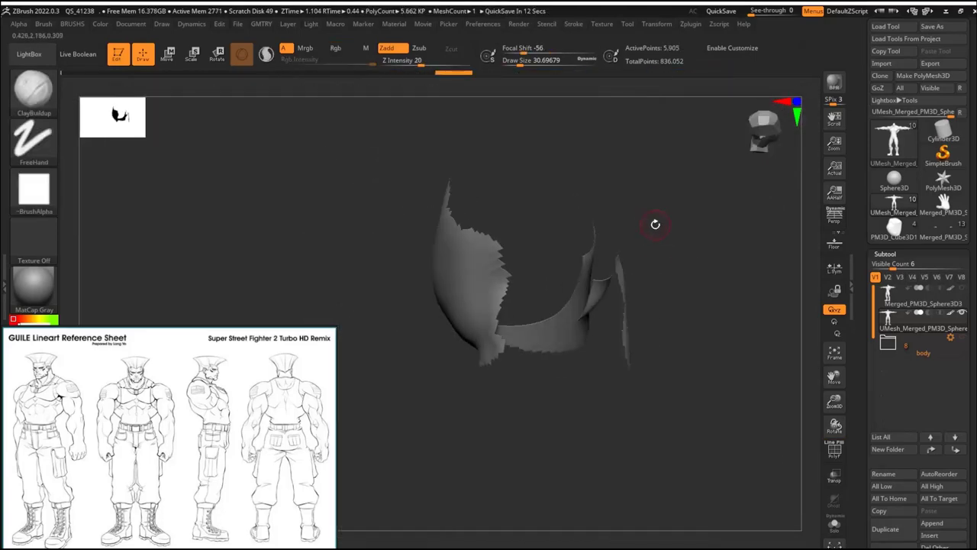
key(space)
mouse_move(512, 196)
right_down()
mouse_move(619, 232)
mouse_move(529, 354)
mouse_move(519, 239)
right_up()
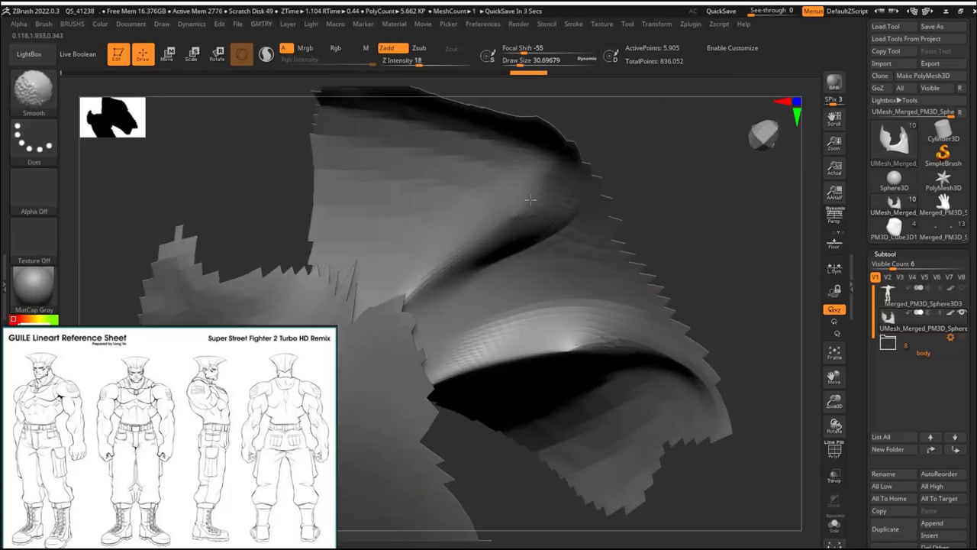
mouse_move(531, 199)
right_down()
mouse_move(724, 246)
mouse_move(654, 290)
mouse_move(736, 193)
mouse_move(694, 290)
mouse_move(654, 327)
mouse_move(497, 267)
mouse_move(476, 309)
mouse_move(716, 323)
mouse_move(527, 393)
mouse_move(495, 397)
mouse_move(504, 389)
mouse_move(478, 364)
mouse_move(482, 426)
mouse_move(529, 197)
right_up()
Step: Unhide the whole body and bring the open hand into close view
ctrl+shift+click(694, 290)
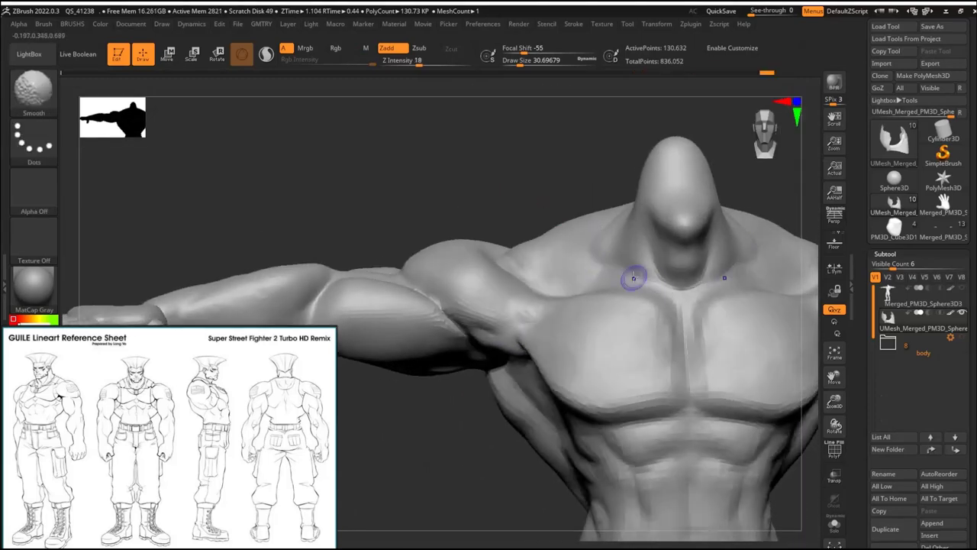
right_drag(634, 278, 640, 212)
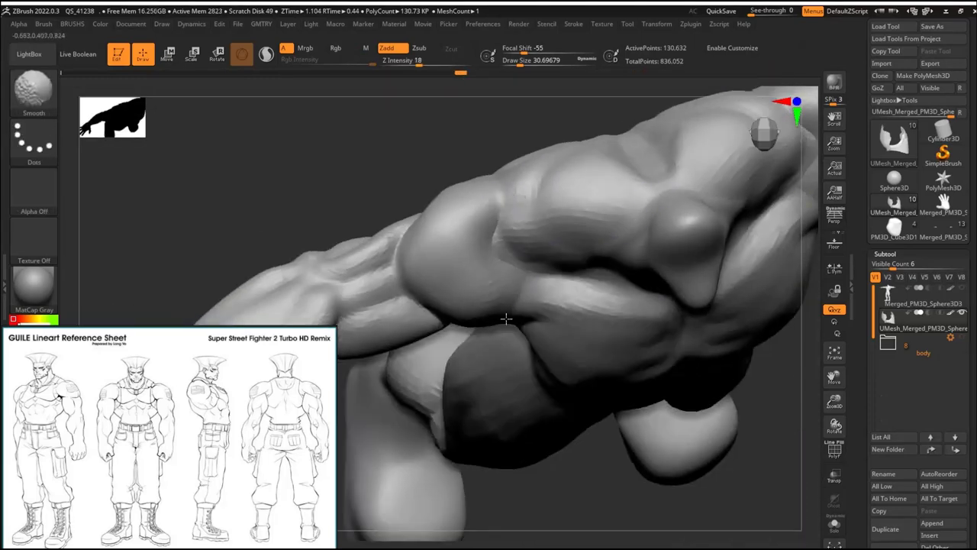
right_drag(506, 318, 503, 277)
mouse_move(404, 185)
right_down()
mouse_move(517, 187)
mouse_move(283, 223)
mouse_move(632, 239)
right_up()
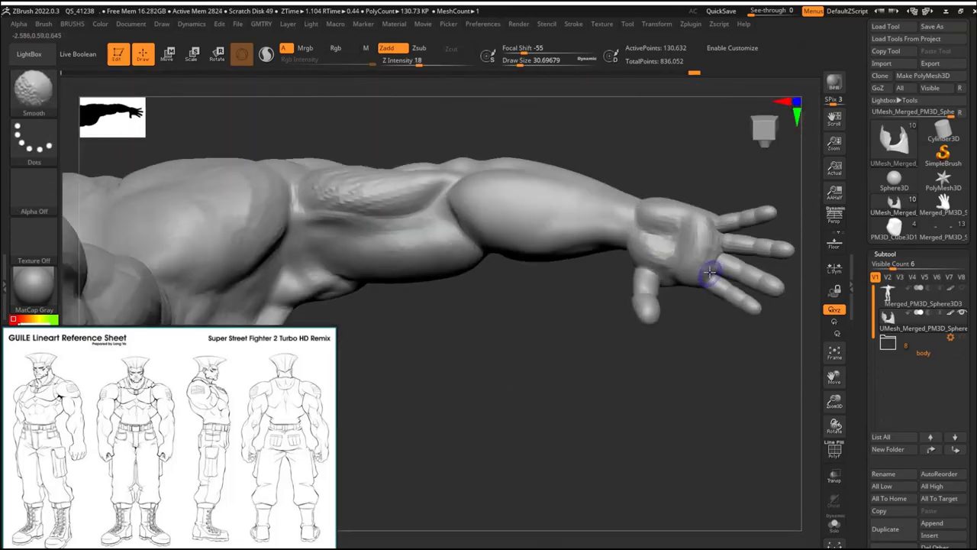
right_drag(710, 273, 678, 264)
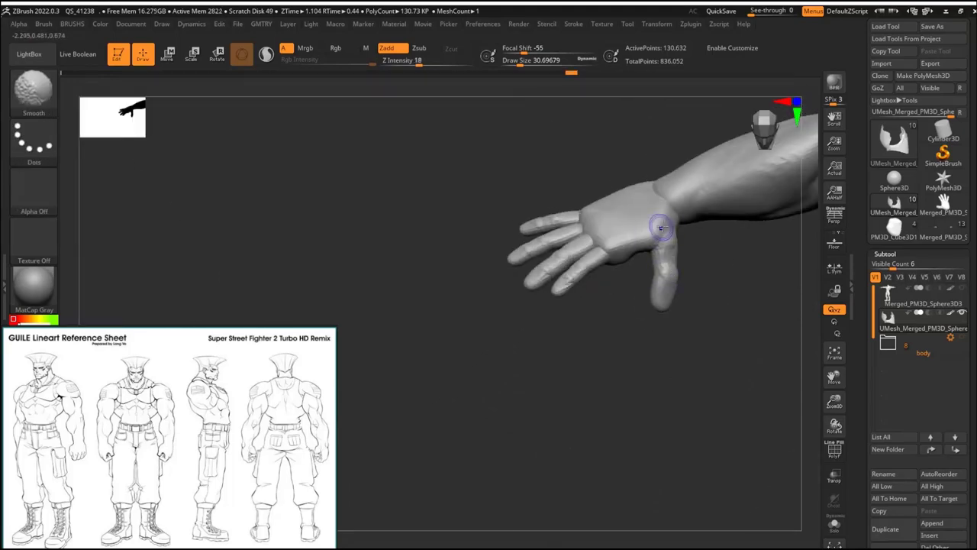
right_drag(585, 229, 514, 233)
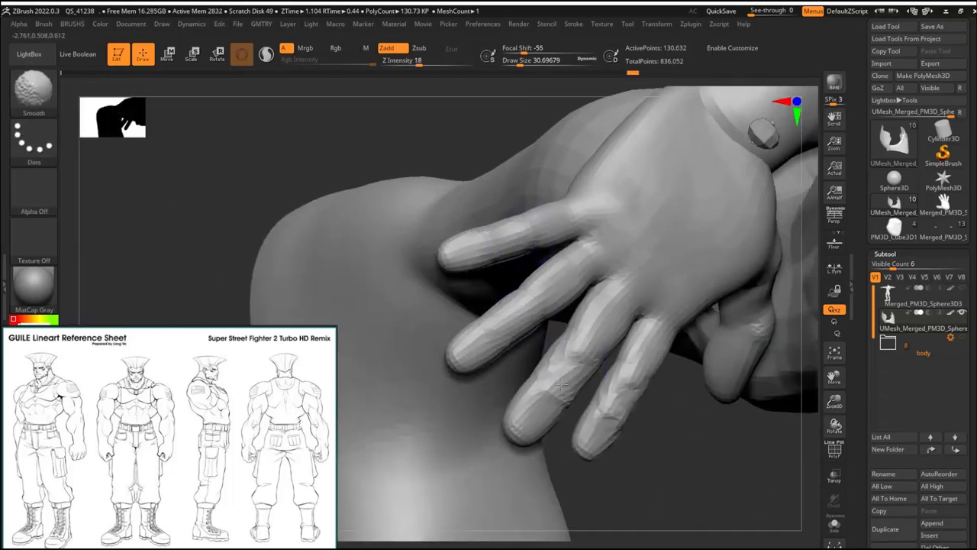
mouse_move(561, 385)
right_down()
mouse_move(655, 306)
mouse_move(692, 214)
mouse_move(674, 231)
mouse_move(603, 176)
mouse_move(712, 343)
mouse_move(339, 246)
right_up()
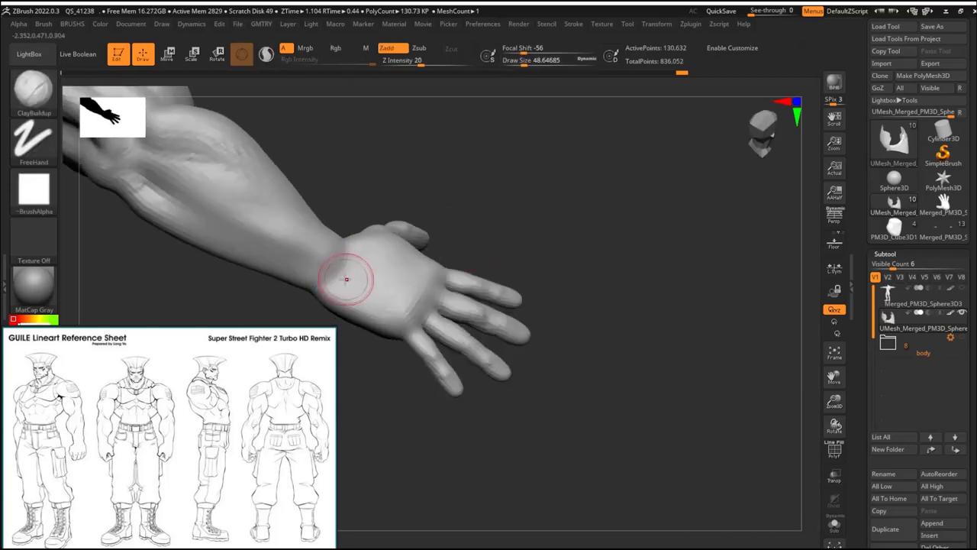
Step: Lower Z Intensity to 5 and smooth the surface near the wrist
key(u)
shift+drag(382, 259, 349, 249)
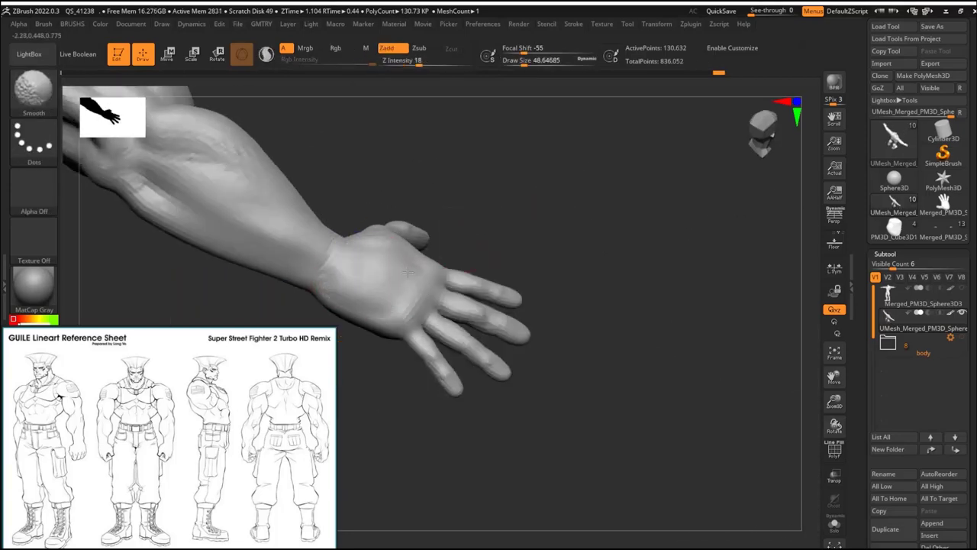
mouse_move(409, 272)
right_down()
mouse_move(370, 211)
mouse_move(484, 280)
right_up()
Step: Narrow the isolation to a tiny patch of hand polygons and inspect it
ctrl+shift+drag(484, 279, 551, 255)
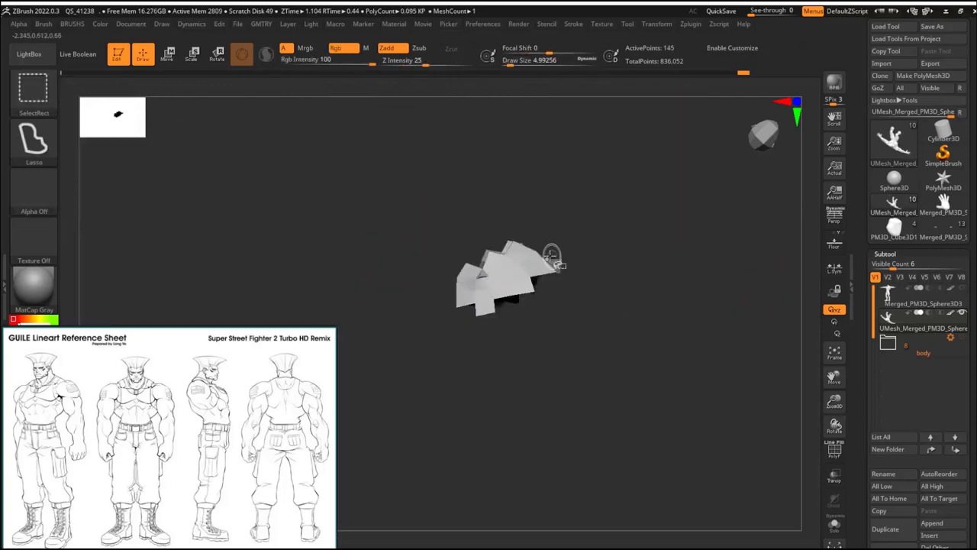
right_drag(551, 256, 648, 190)
ctrl+shift+click(582, 308)
key(f)
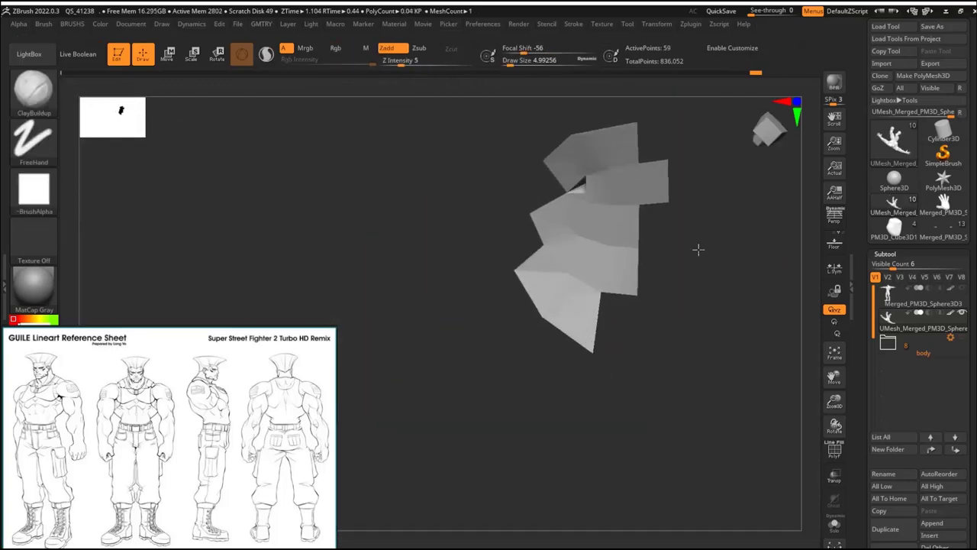
mouse_move(698, 248)
right_down()
mouse_move(530, 284)
mouse_move(696, 187)
mouse_move(608, 261)
mouse_move(611, 251)
right_up()
Step: Show the whole body again and open the custom GMTRY menu
ctrl+shift+click(654, 283)
right_drag(654, 283, 619, 227)
key(shift+g)
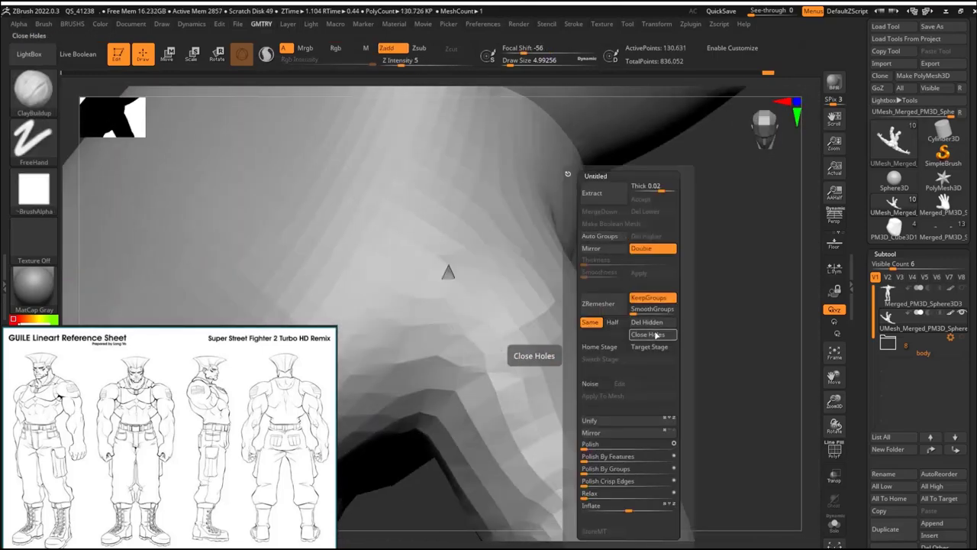
mouse_move(587, 285)
right_down()
mouse_move(637, 349)
mouse_move(387, 245)
right_up()
Step: Adjust brush size and smooth the back of the hand
key(s)
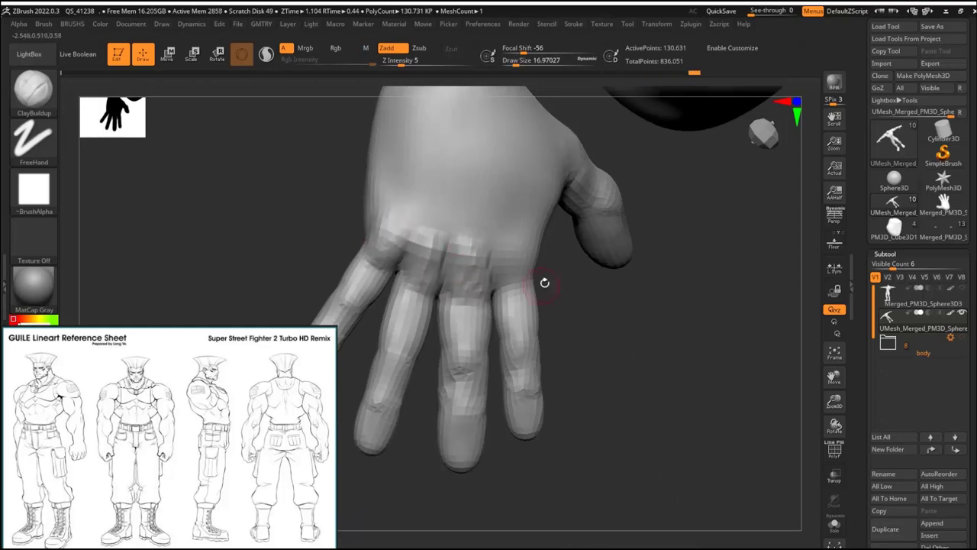
right_drag(544, 282, 521, 300)
right_drag(617, 280, 399, 307)
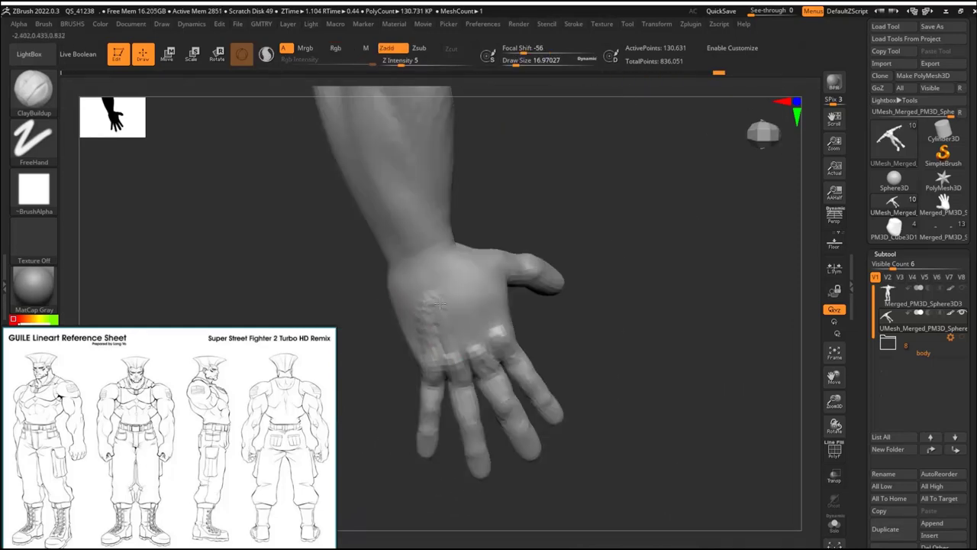
key(shift)
mouse_move(471, 354)
right_down()
mouse_move(545, 244)
mouse_move(436, 314)
mouse_move(572, 351)
mouse_move(644, 353)
right_up()
Step: Switch to the Move brush and isolate the four finger polygroups with PolyF on
key(b)
key(m)
key(v)
key(shift+f)
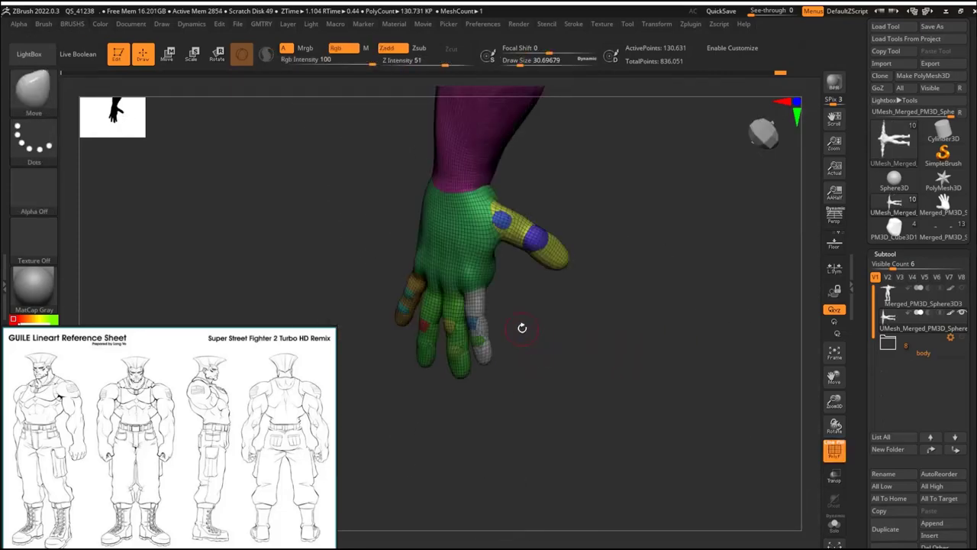
mouse_move(523, 326)
right_down()
mouse_move(617, 288)
mouse_move(661, 233)
right_up()
ctrl+shift+click(624, 291)
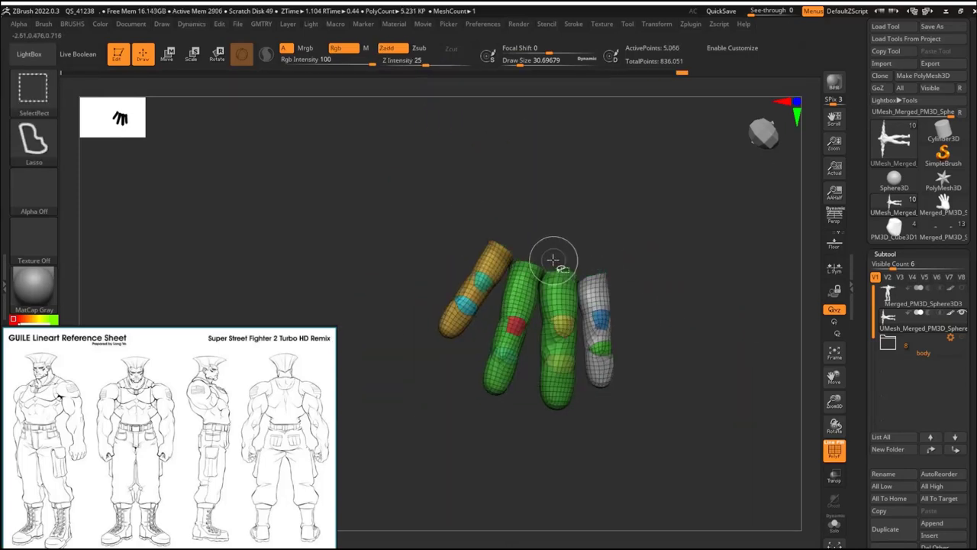
Step: Mask the hand so only the fingers stay free, inflate them, then clear the mask
right_click(665, 277)
alt+right_drag(665, 277, 617, 327)
key(g)
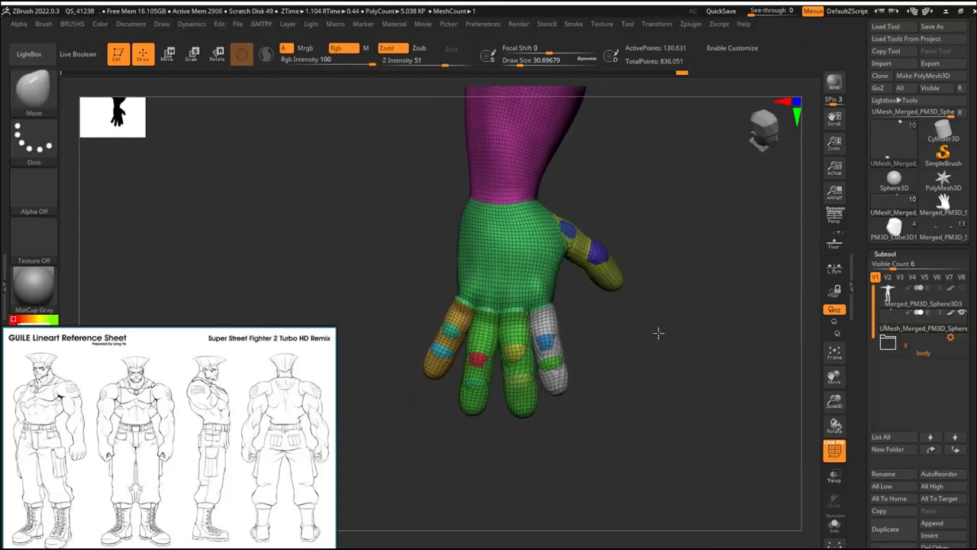
right_drag(459, 359, 452, 317)
mouse_move(542, 292)
right_down()
mouse_move(604, 460)
mouse_move(585, 188)
right_up()
ctrl+shift+drag(584, 188, 596, 277)
ctrl+shift+click(653, 239)
ctrl+click(649, 235)
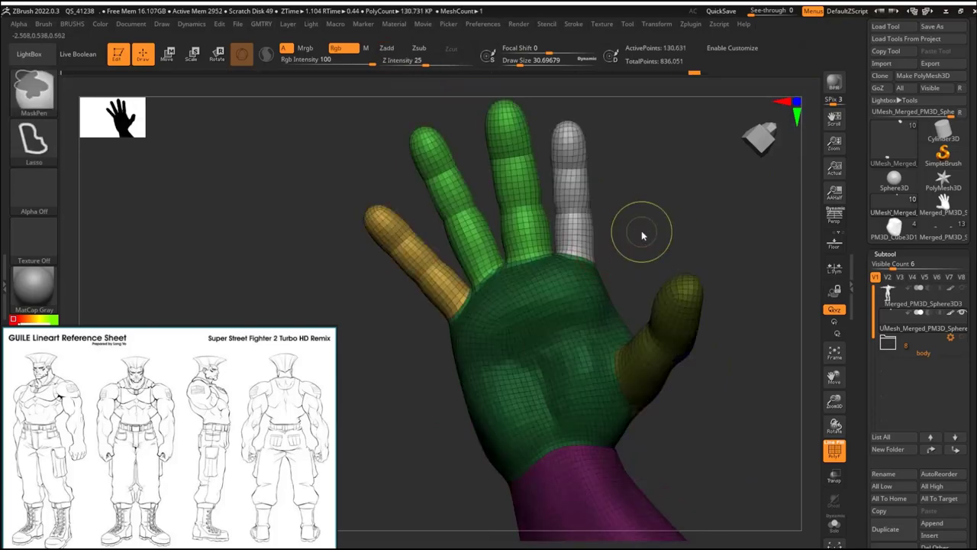
key(g)
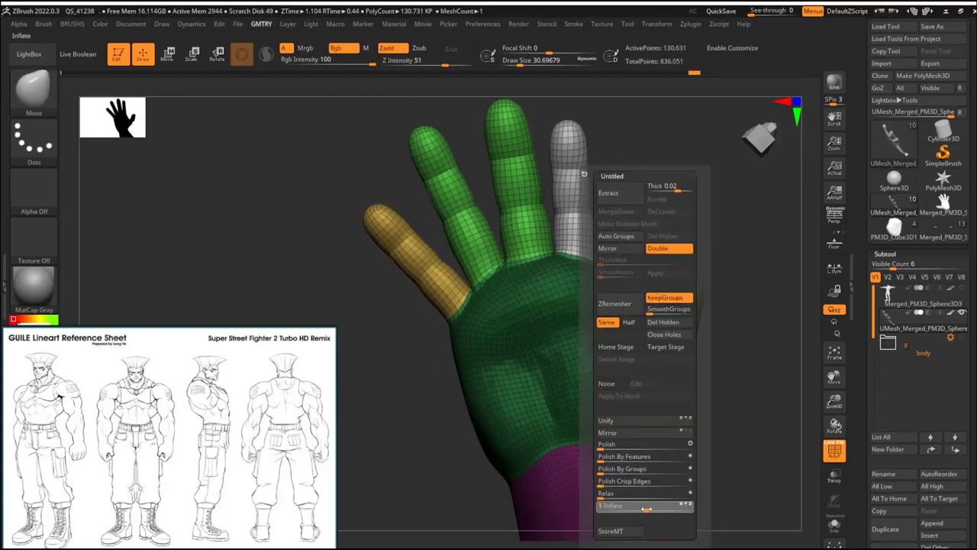
ctrl+drag(747, 236, 751, 240)
mouse_move(751, 240)
right_down()
mouse_move(458, 330)
mouse_move(585, 301)
mouse_move(476, 295)
mouse_move(490, 316)
mouse_move(637, 303)
mouse_move(506, 334)
mouse_move(407, 326)
mouse_move(603, 264)
right_up()
key(shift+f)
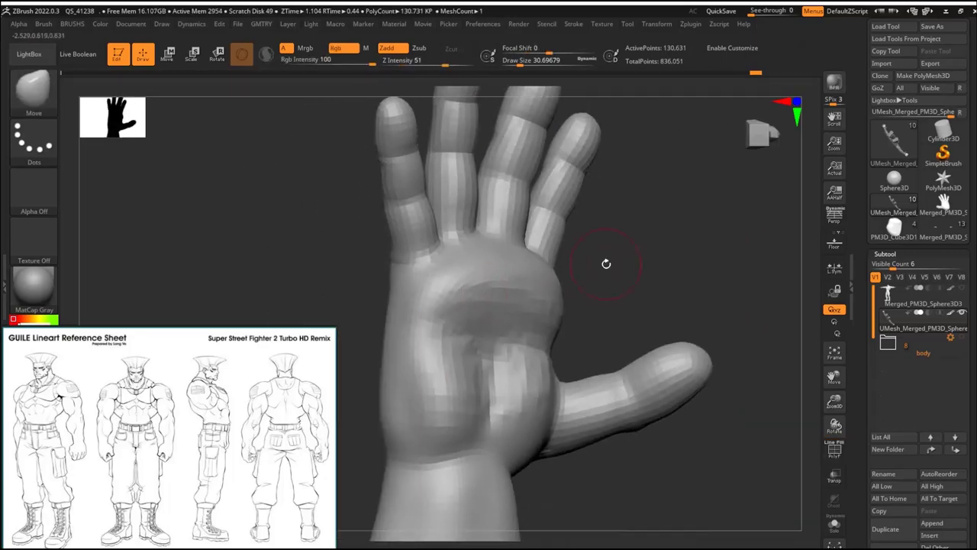
Step: Build up pads on the palm with ClayBuildup and smooth them in
key(b)
key(c)
key(b)
mouse_move(563, 417)
right_down()
mouse_move(675, 242)
mouse_move(488, 261)
right_up()
key(s)
drag(488, 261, 479, 259)
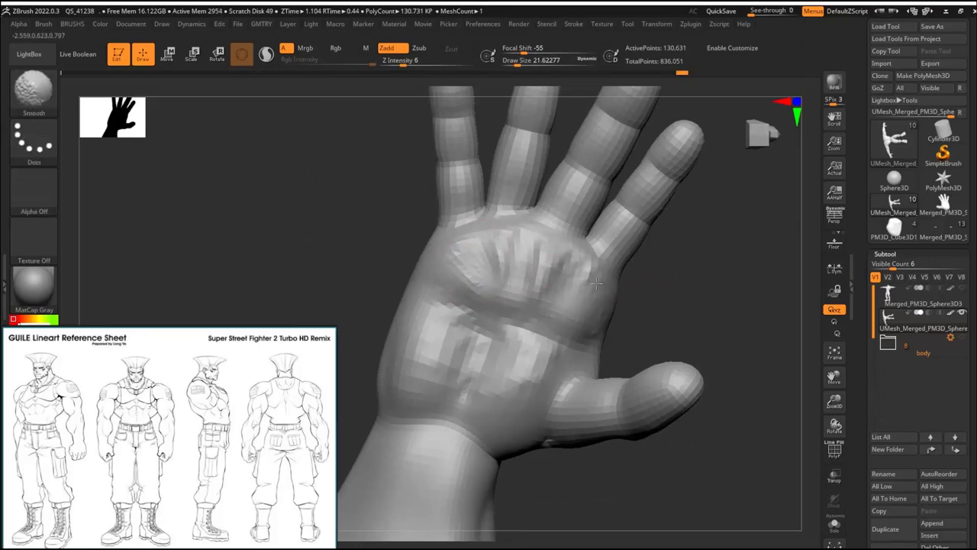
mouse_move(547, 261)
right_down()
mouse_move(628, 286)
mouse_move(496, 273)
right_up()
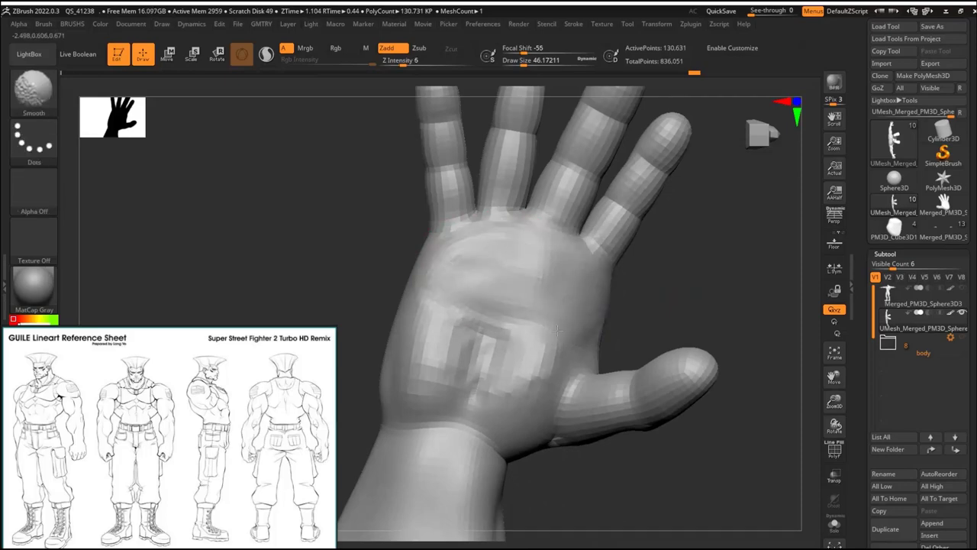
mouse_move(557, 330)
right_down()
mouse_move(633, 313)
mouse_move(468, 260)
right_up()
key(s)
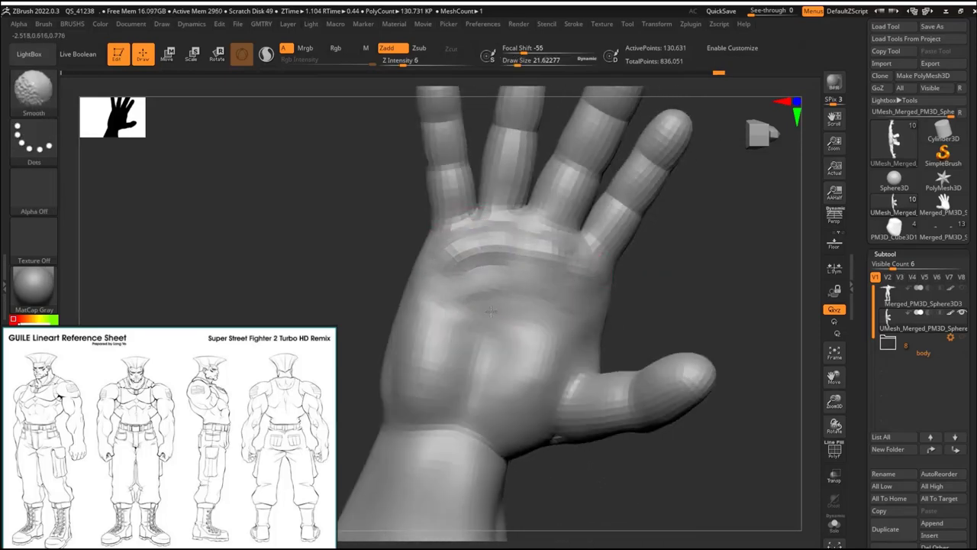
mouse_move(498, 453)
right_down()
mouse_move(552, 393)
mouse_move(509, 415)
mouse_move(471, 295)
mouse_move(518, 225)
mouse_move(678, 191)
mouse_move(668, 179)
mouse_move(522, 252)
right_up()
Step: Carve muscle grooves into the back and lower torso with DamStandard
key(b)
key(d)
key(s)
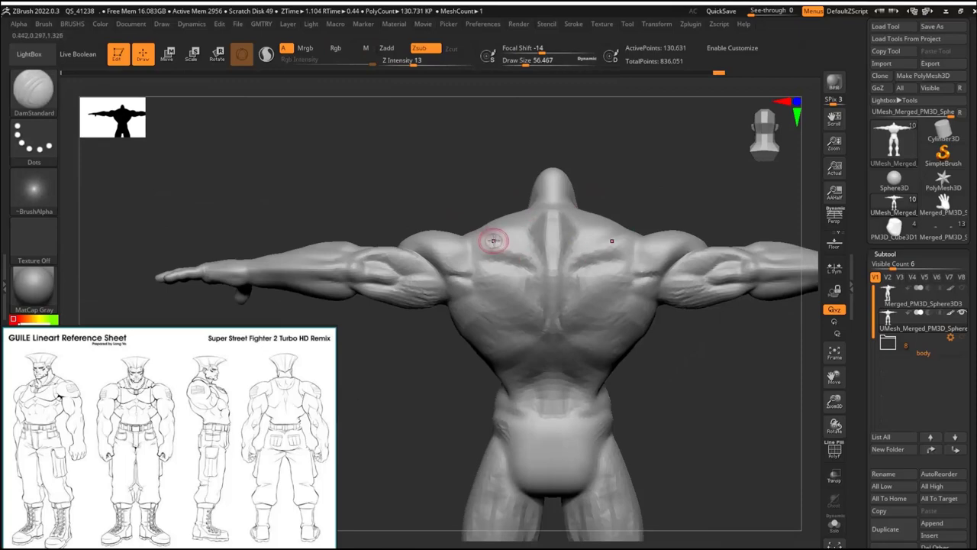
right_drag(629, 169, 451, 257)
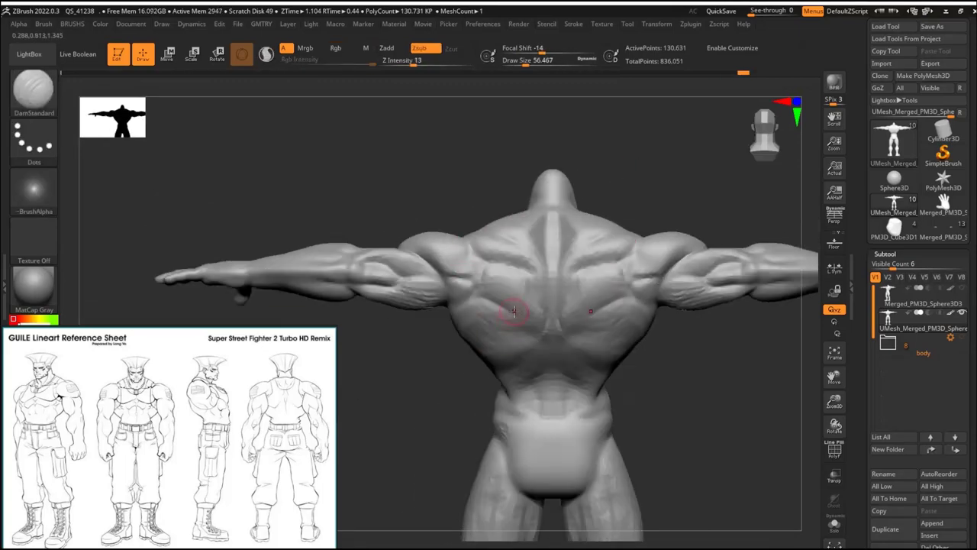
mouse_move(536, 297)
right_down()
mouse_move(569, 264)
mouse_move(593, 266)
mouse_move(488, 260)
mouse_move(538, 303)
mouse_move(525, 302)
right_up()
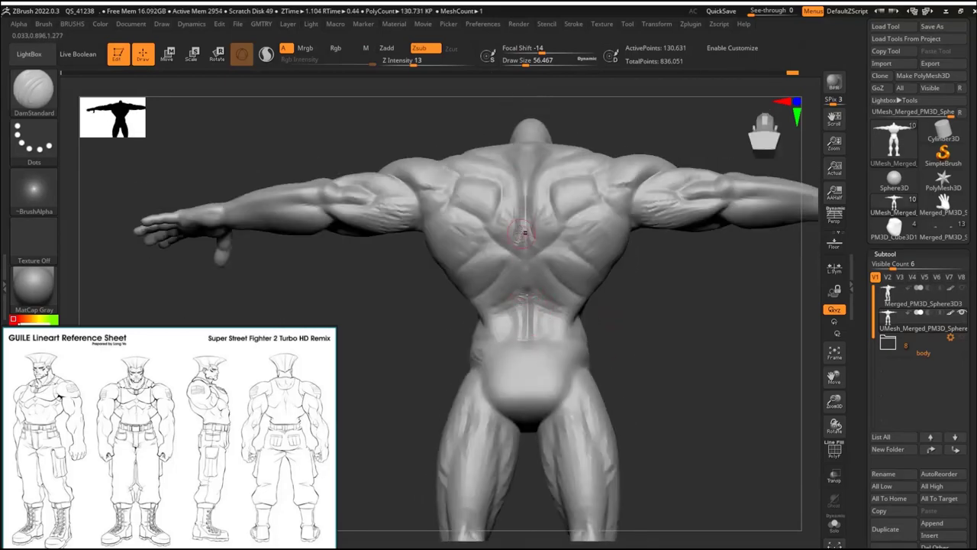
mouse_move(615, 330)
right_down()
mouse_move(530, 268)
mouse_move(644, 384)
mouse_move(596, 312)
mouse_move(585, 264)
mouse_move(633, 244)
mouse_move(611, 290)
mouse_move(615, 305)
mouse_move(485, 310)
mouse_move(748, 268)
right_up()
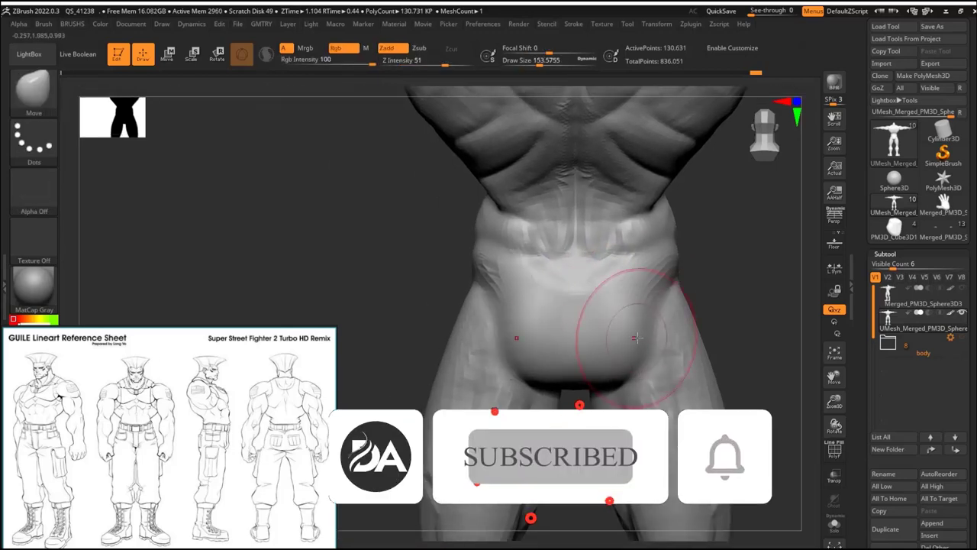
key(bracketleft)
key(bracketleft)
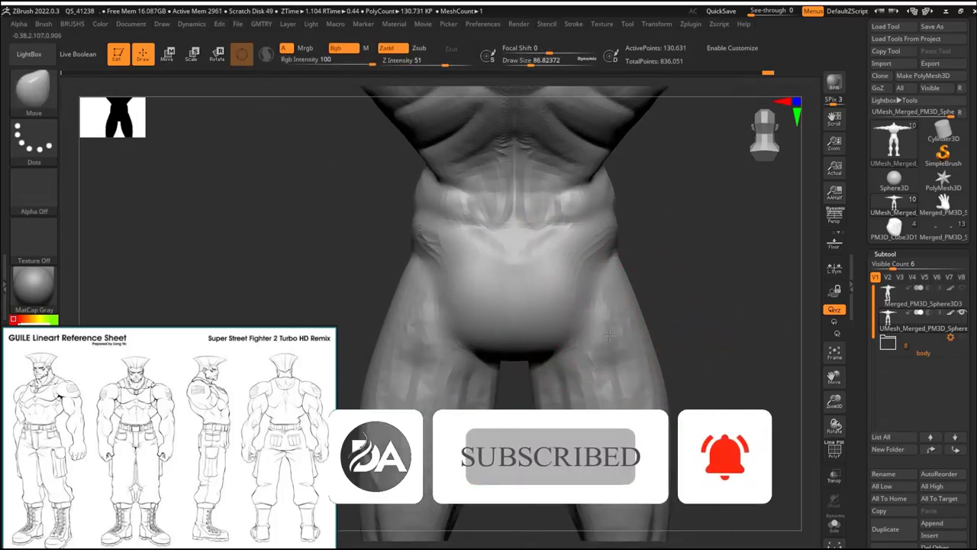
mouse_move(606, 344)
right_down()
mouse_move(604, 312)
mouse_move(569, 341)
right_up()
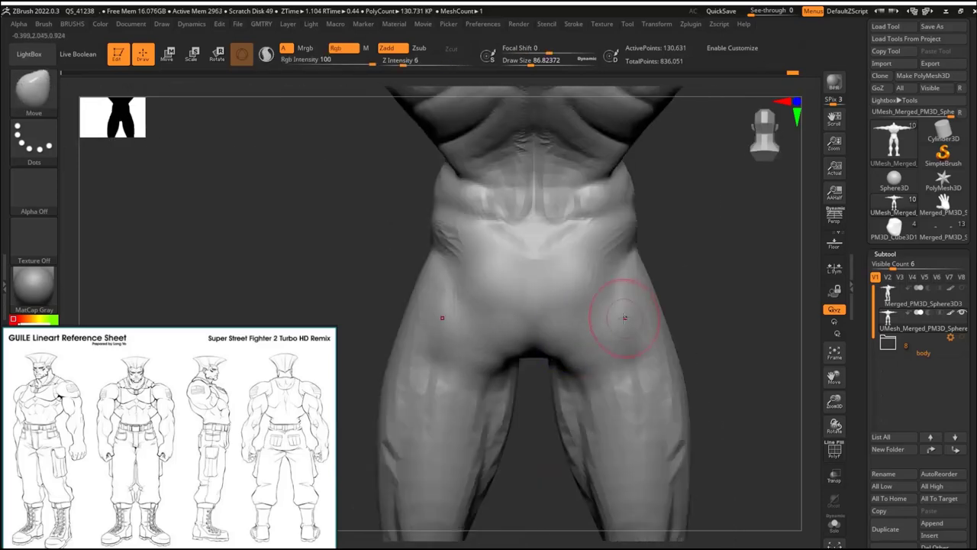
right_drag(623, 326, 596, 327)
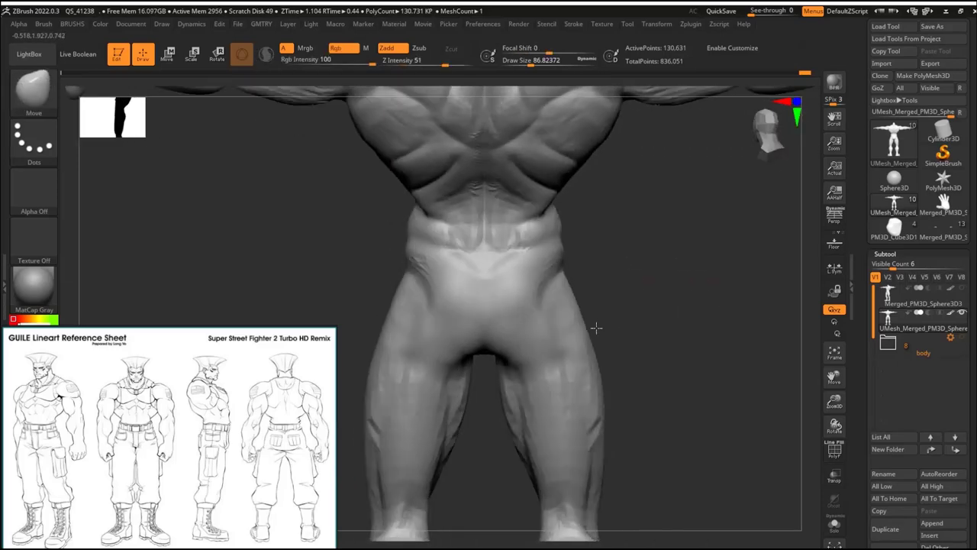
Step: Carve finer lines into the hips and back with a smaller DamStandard brush
mouse_move(530, 327)
right_down()
mouse_move(524, 359)
mouse_move(534, 320)
mouse_move(519, 266)
mouse_move(558, 265)
mouse_move(608, 236)
mouse_move(664, 284)
mouse_move(621, 298)
right_up()
key(bracketleft)
key(bracketleft)
key(b)
key(d)
key(s)
key(s)
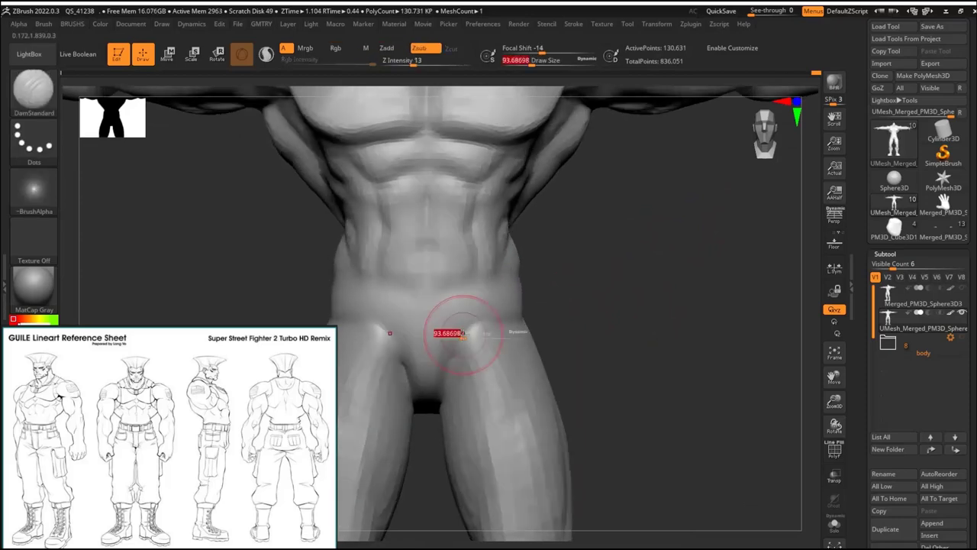
mouse_move(468, 333)
right_down()
mouse_move(553, 287)
mouse_move(633, 267)
mouse_move(661, 283)
right_up()
key(bracketleft)
key(bracketleft)
Step: Build up the hip and thigh forms with ClayBuildup, smoothing into the leg muscles
key(b)
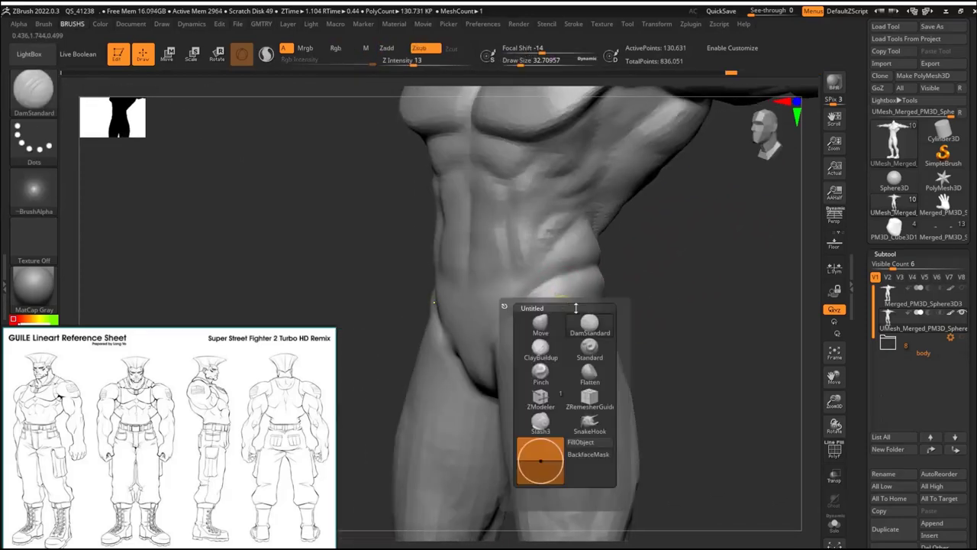
key(c)
key(b)
mouse_move(563, 290)
right_down()
mouse_move(595, 298)
mouse_move(610, 277)
mouse_move(644, 283)
mouse_move(650, 296)
mouse_move(484, 355)
mouse_move(531, 378)
mouse_move(626, 279)
mouse_move(554, 304)
right_up()
key(bracketright)
right_drag(522, 242, 581, 321)
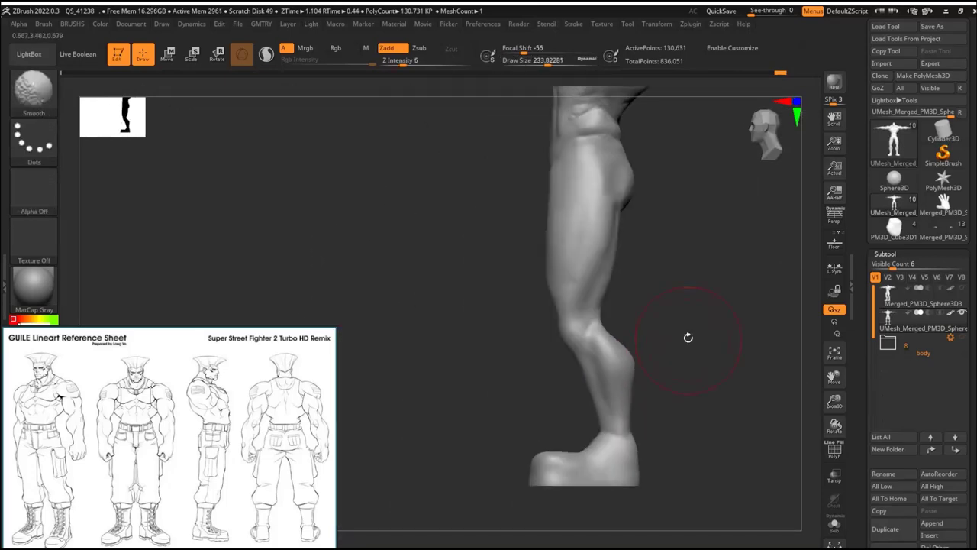
mouse_move(688, 337)
right_down()
mouse_move(670, 295)
mouse_move(619, 285)
mouse_move(600, 266)
right_up()
key(s)
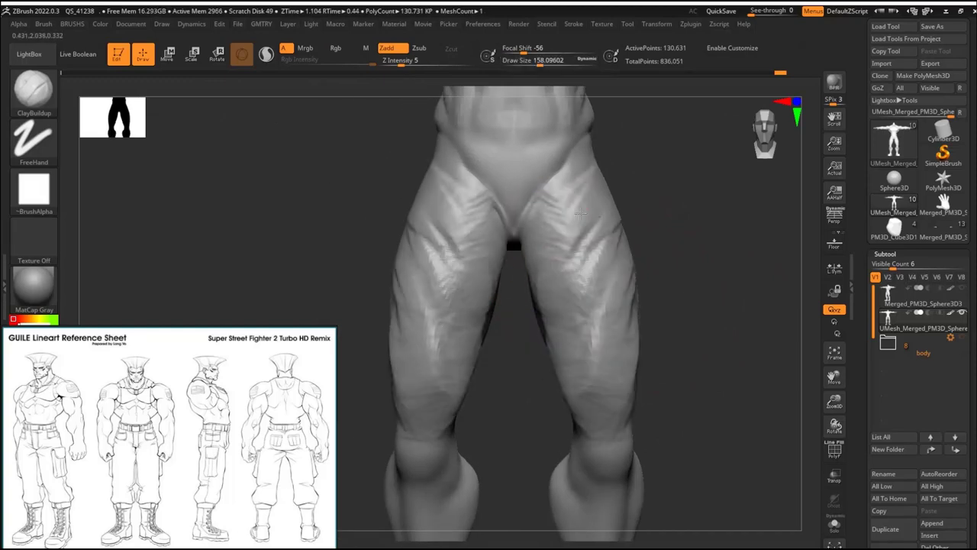
right_drag(610, 252, 685, 246)
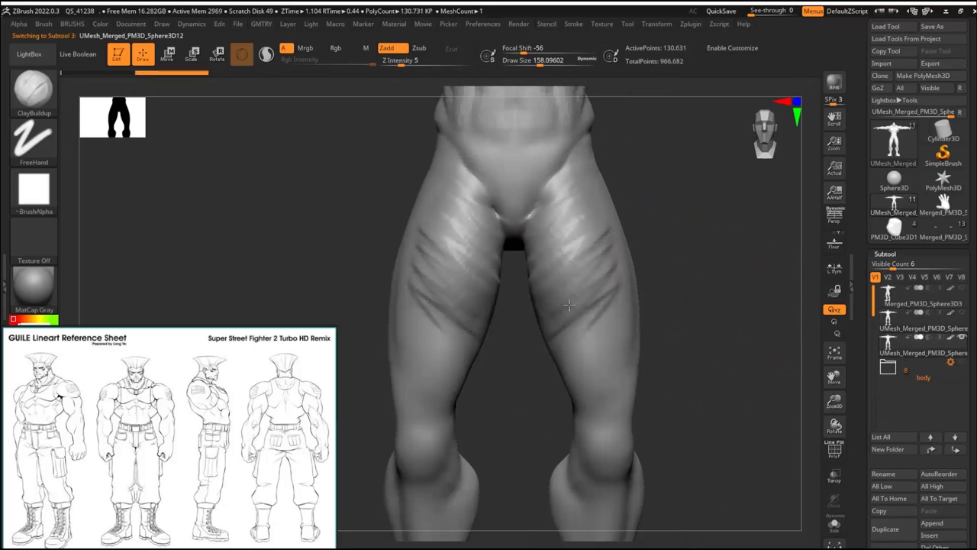
Step: Undo the stray calf wrinkles and lasso-mask the lower legs and feet
alt+right_drag(698, 349, 697, 273)
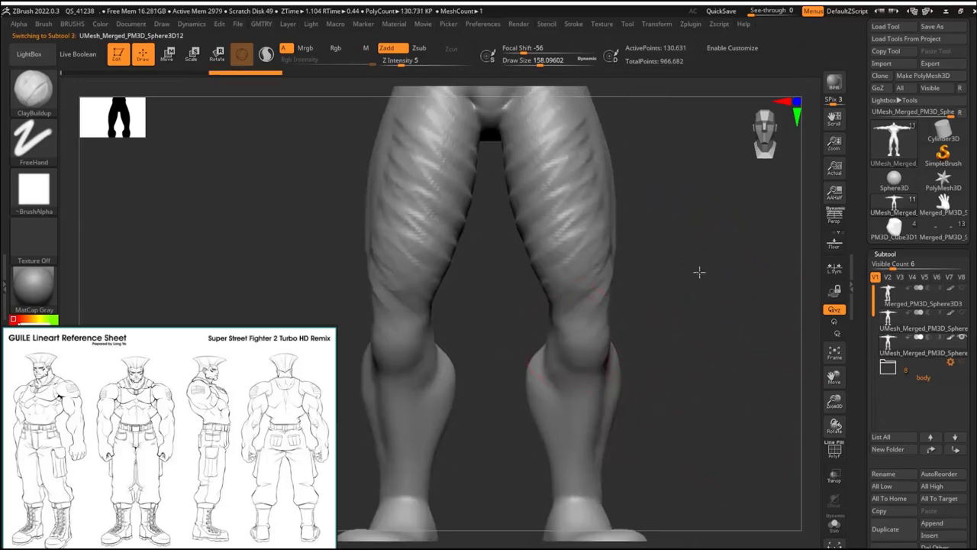
ctrl+right_drag(644, 403, 626, 341)
key(ctrl+z)
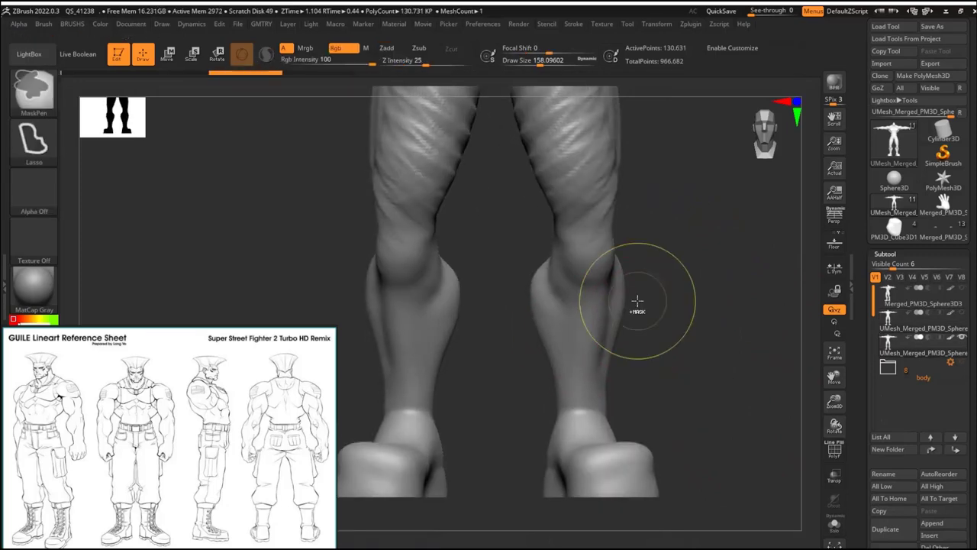
mouse_move(634, 300)
ctrl+mouse_down()
mouse_move(487, 328)
mouse_move(491, 299)
ctrl+mouse_up()
mouse_move(491, 299)
right_down()
mouse_move(535, 360)
mouse_move(489, 268)
right_up()
right_drag(623, 196, 534, 295)
Step: Smooth the pant folds while checking the legs from side, front and back
ctrl+shift+drag(535, 295, 731, 245)
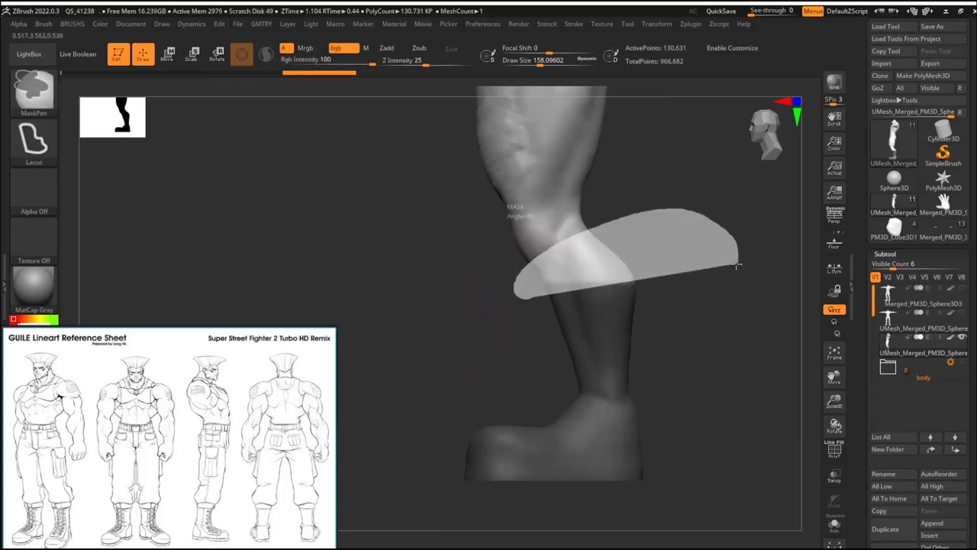
mouse_move(731, 244)
right_down()
mouse_move(738, 277)
mouse_move(657, 344)
mouse_move(501, 219)
right_up()
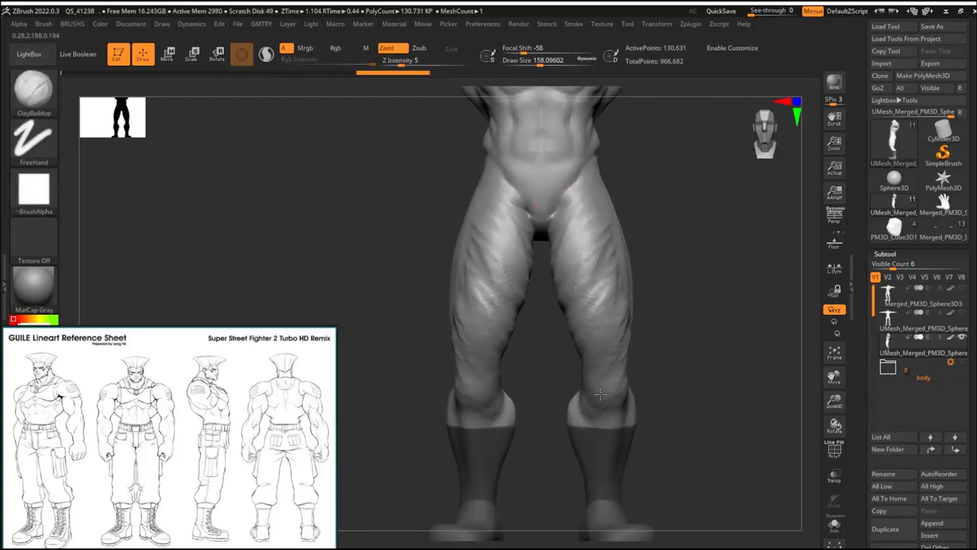
right_drag(670, 415, 496, 290)
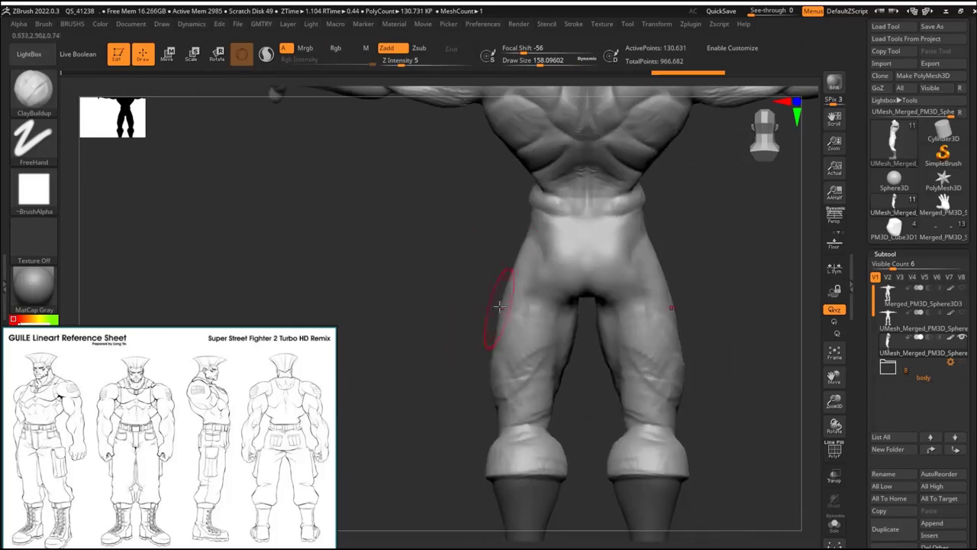
mouse_move(561, 394)
right_down()
mouse_move(502, 280)
mouse_move(502, 236)
right_up()
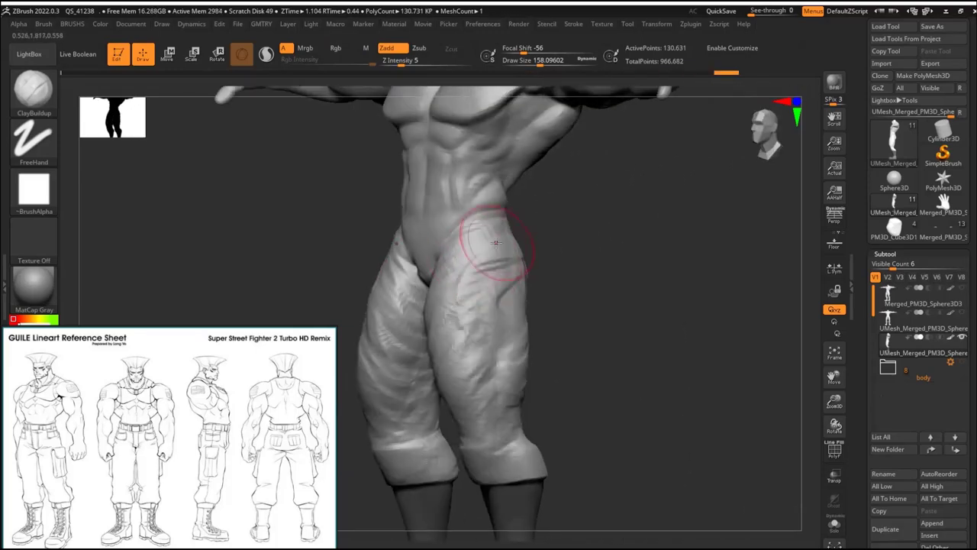
key(space)
key(shift)
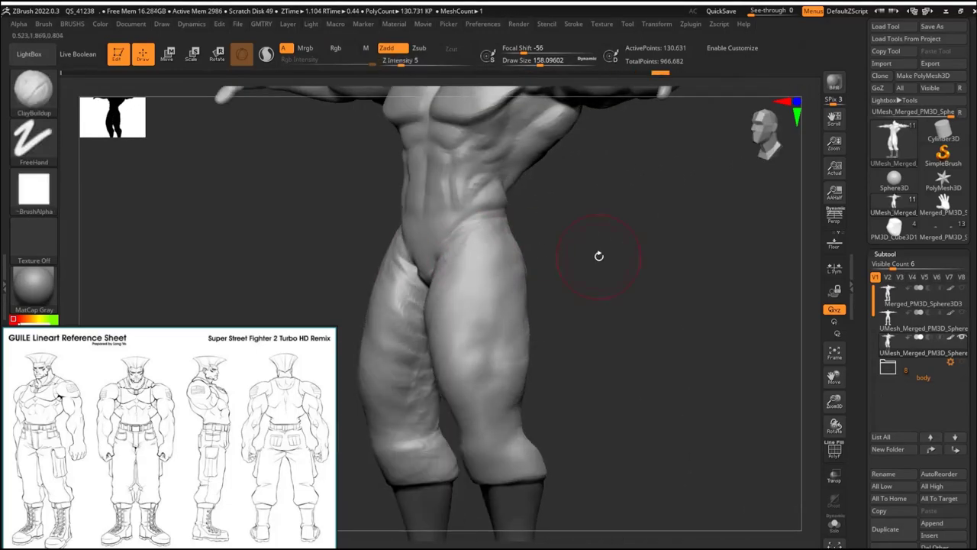
shift+right_drag(599, 256, 534, 346)
mouse_move(461, 413)
right_down()
mouse_move(458, 339)
mouse_move(619, 299)
mouse_move(680, 355)
mouse_move(602, 274)
right_up()
Step: Ctrl-lasso mask the upper body above the pants
key(ctrl)
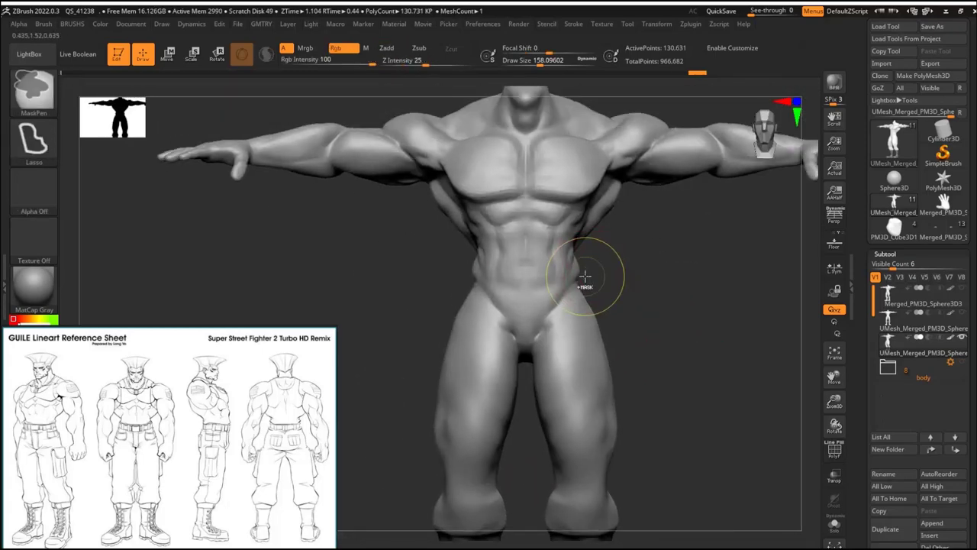
ctrl+drag(197, 239, 190, 244)
mouse_move(191, 244)
right_down()
mouse_move(655, 247)
mouse_move(400, 311)
right_up()
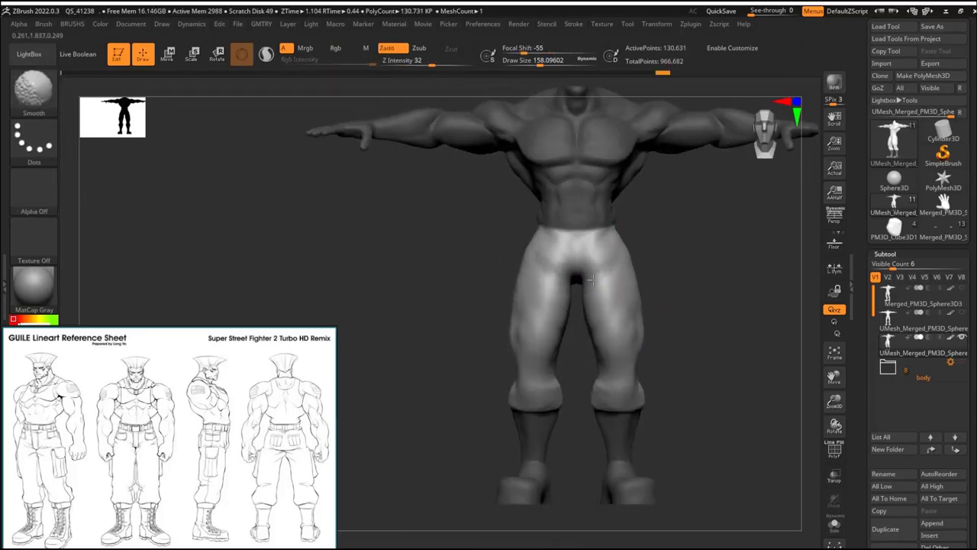
Step: Smooth the wrinkles across the back of the thighs with symmetry, then check all sides
right_drag(592, 280, 628, 253)
right_drag(540, 368, 588, 358)
mouse_move(637, 409)
right_down()
mouse_move(382, 323)
mouse_move(568, 246)
right_up()
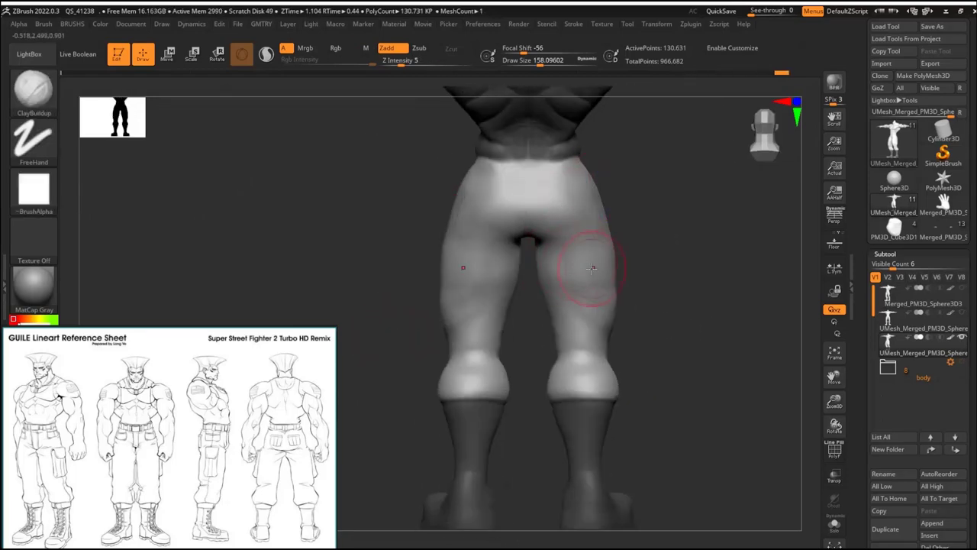
shift+drag(578, 315, 594, 253)
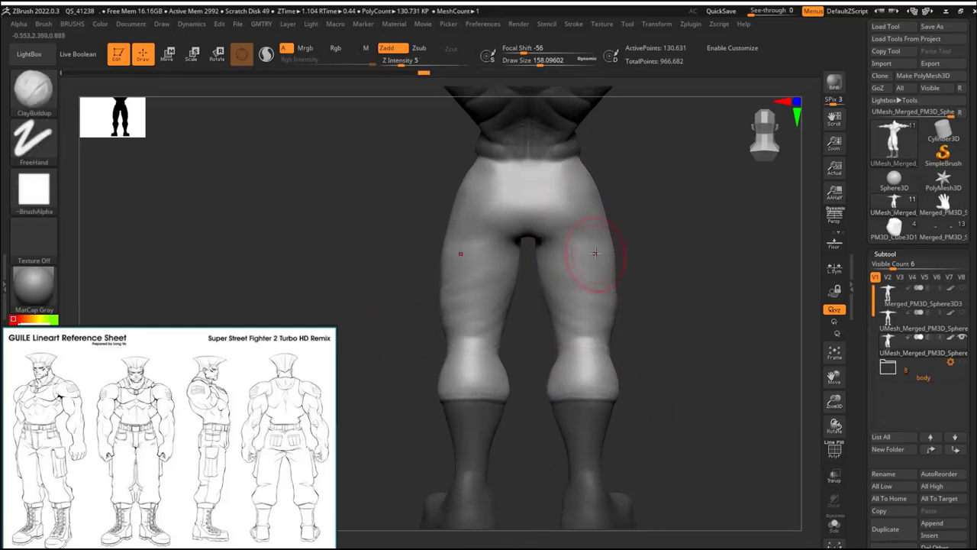
right_drag(632, 209, 601, 275)
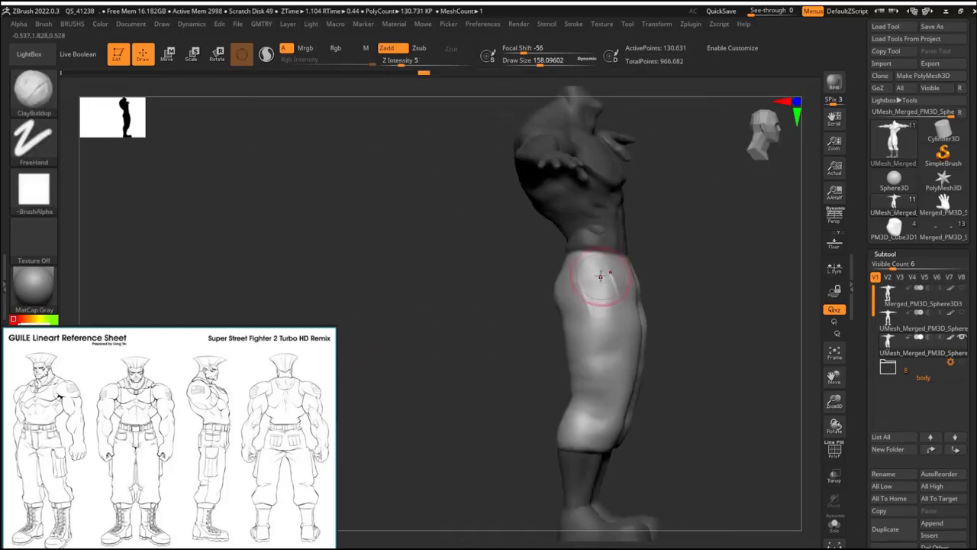
mouse_move(601, 357)
shift+right_down()
mouse_move(646, 362)
mouse_move(514, 169)
shift+right_up()
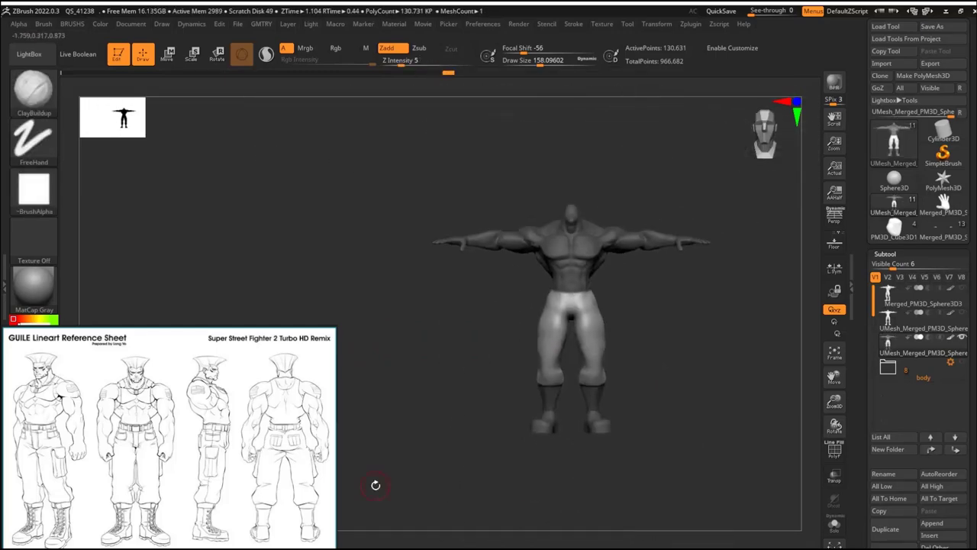
mouse_move(484, 353)
ctrl+right_down()
mouse_move(741, 329)
mouse_move(647, 255)
ctrl+right_up()
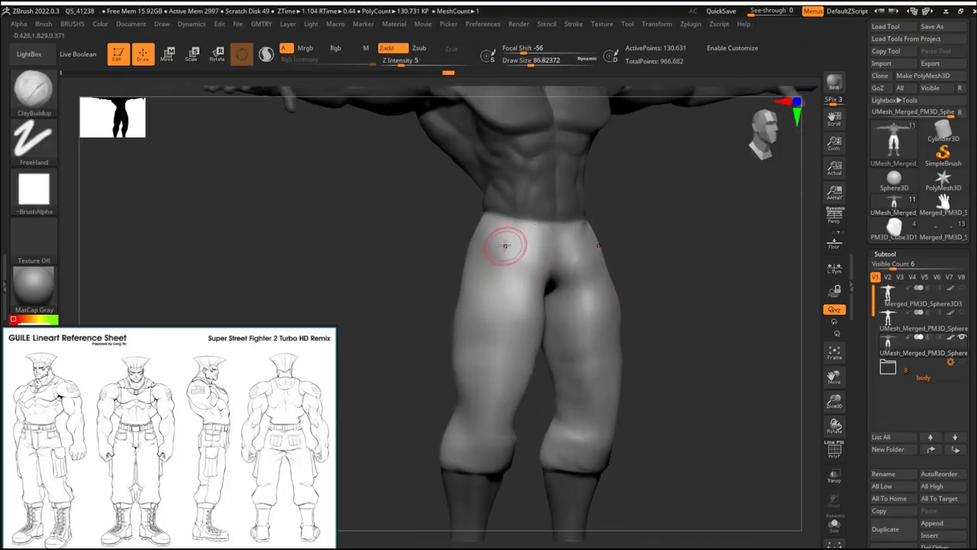
shift+right_drag(519, 238, 573, 261)
Step: With the Move brush, lift the pants' knee bulge and widen the crotch
key(b)
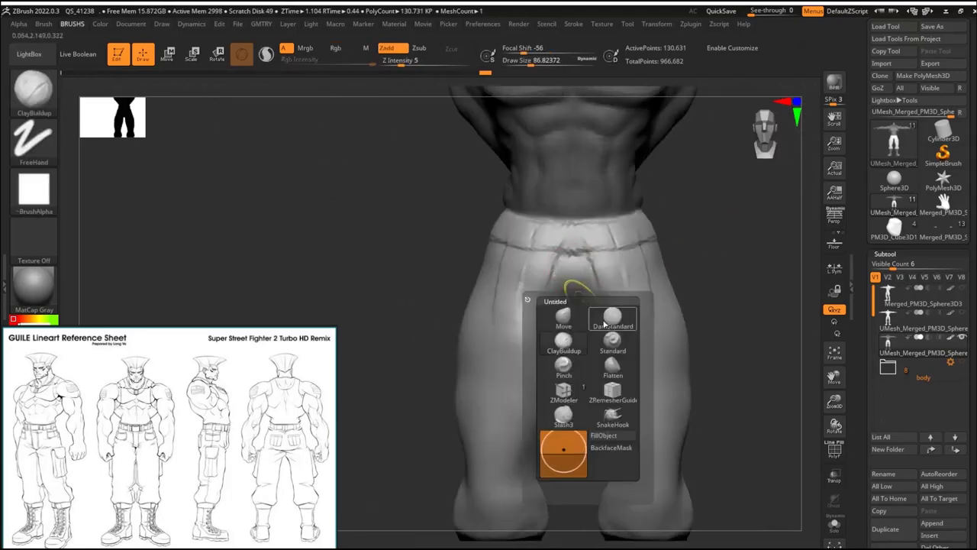
click(570, 291)
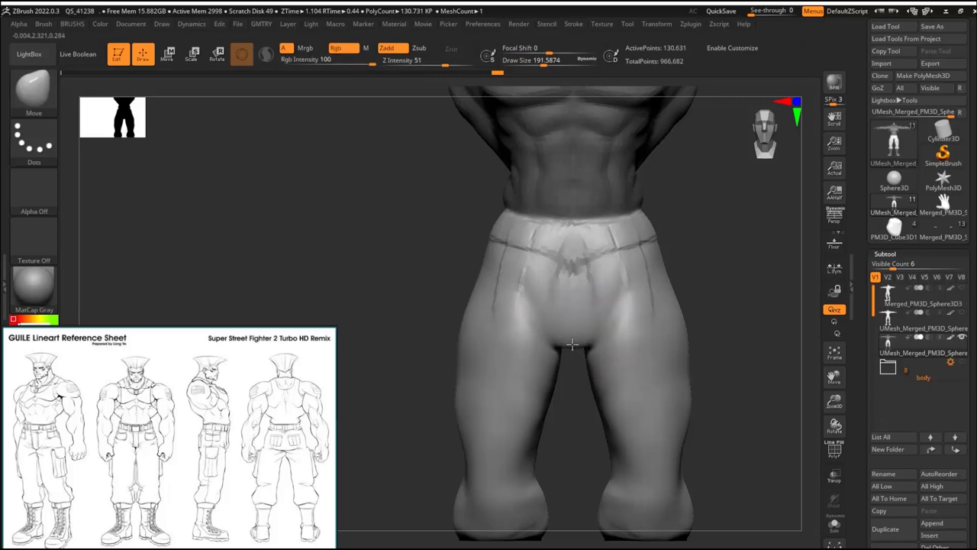
alt+drag(592, 349, 517, 421)
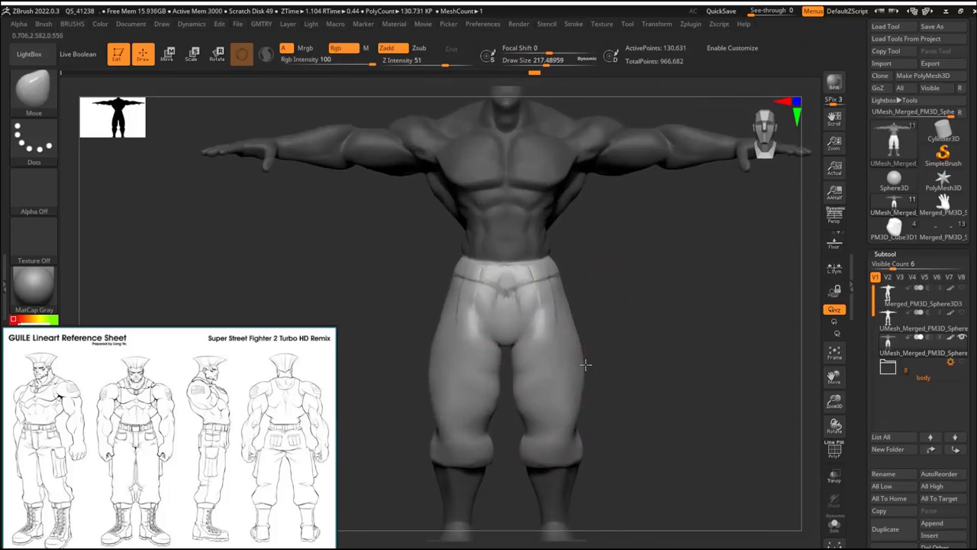
drag(584, 305, 650, 331)
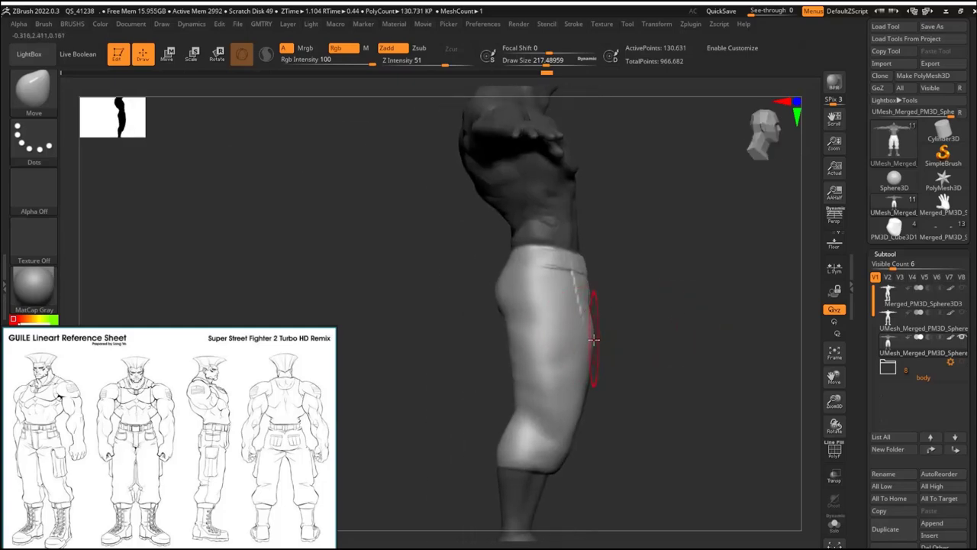
drag(514, 451, 487, 437)
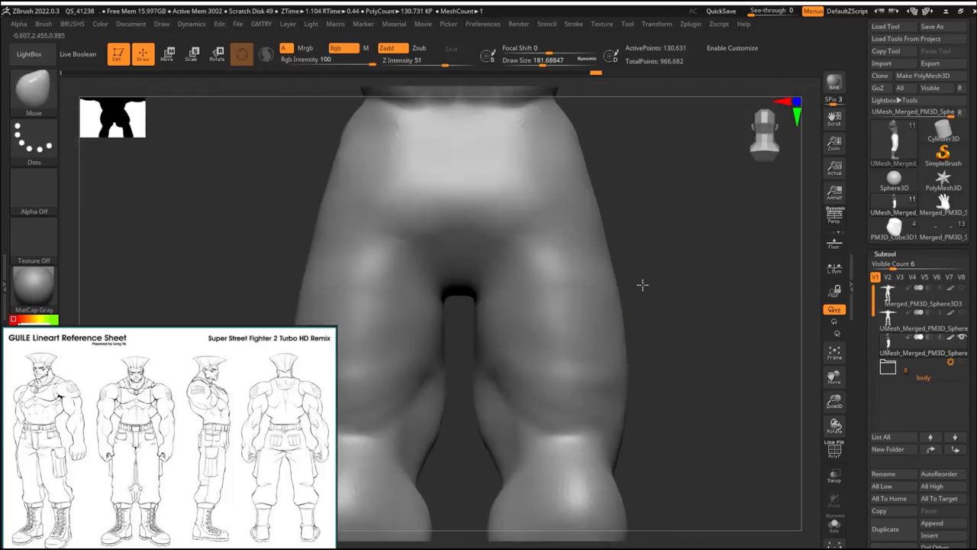
mouse_move(489, 290)
mouse_down()
mouse_move(509, 255)
mouse_move(496, 218)
mouse_move(511, 290)
mouse_up()
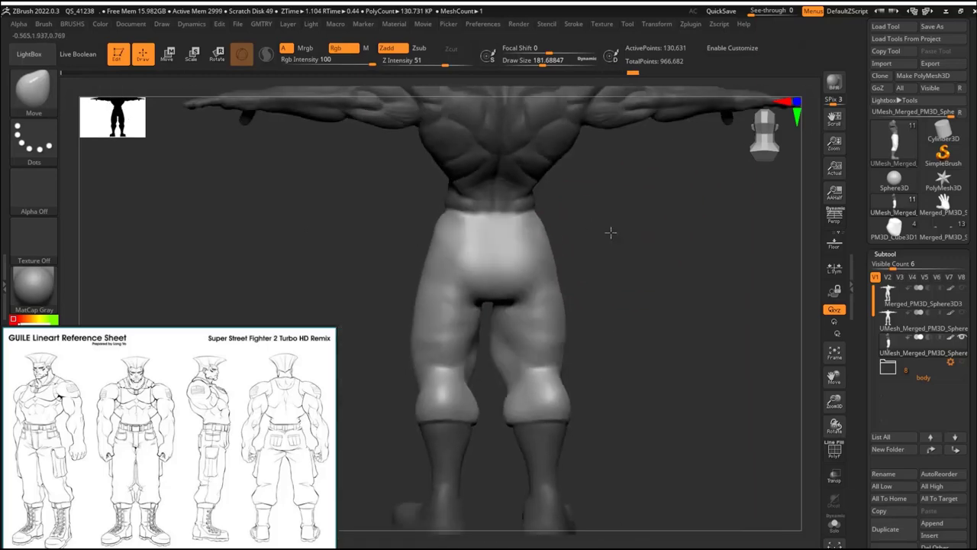
Step: Smooth the reshaped pants, checking them from side, back and front views
drag(613, 231, 527, 269)
key(shift)
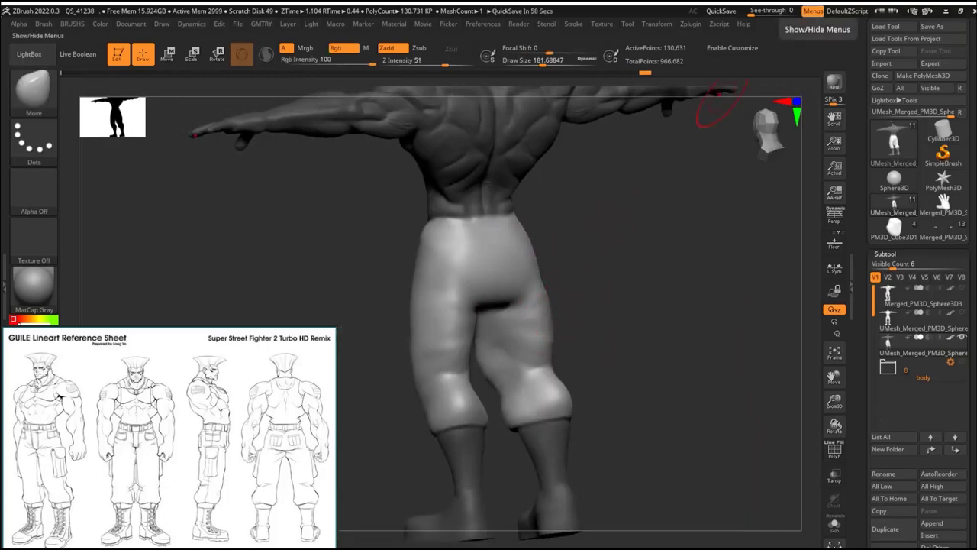
drag(721, 103, 528, 275)
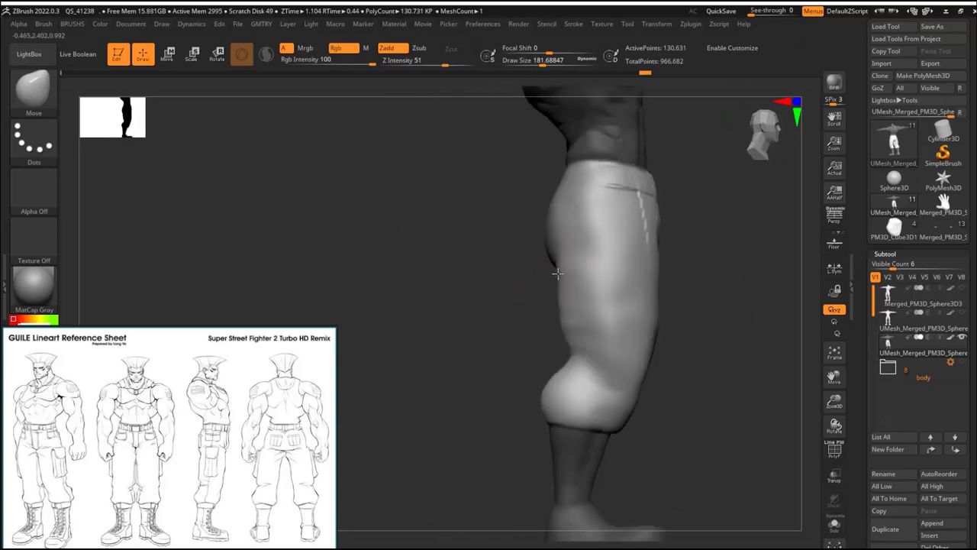
mouse_move(557, 239)
mouse_down()
mouse_move(548, 255)
mouse_move(562, 305)
mouse_up()
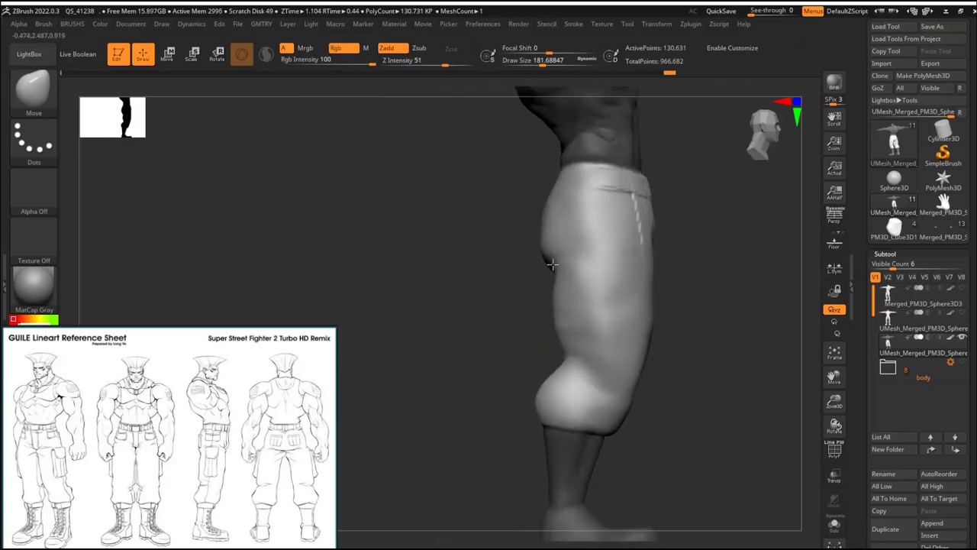
drag(548, 368, 482, 354)
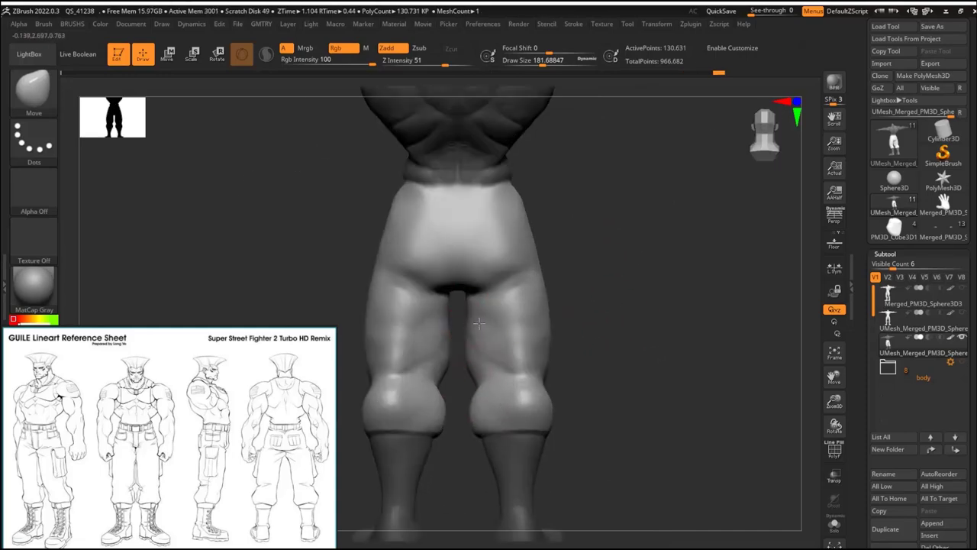
drag(451, 229, 587, 299)
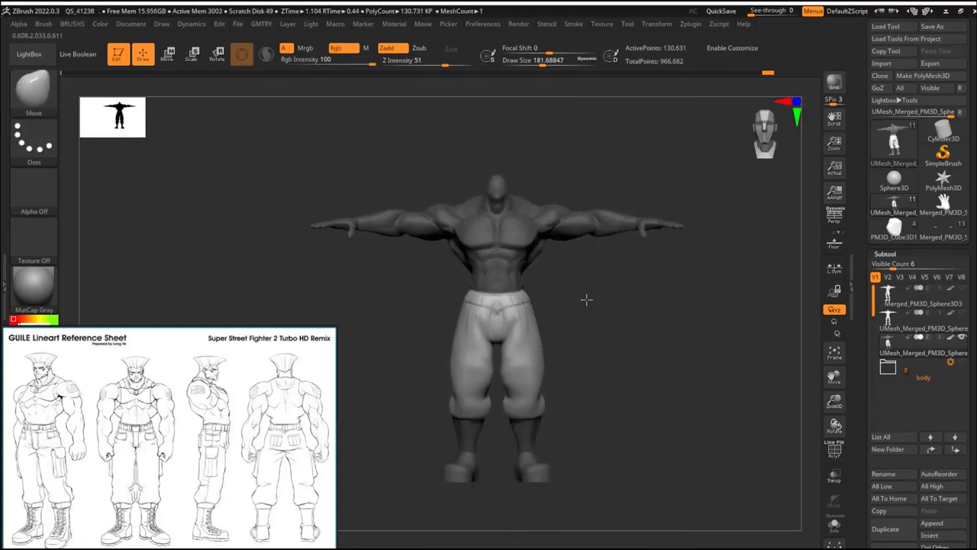
scroll(527, 350, up, 5)
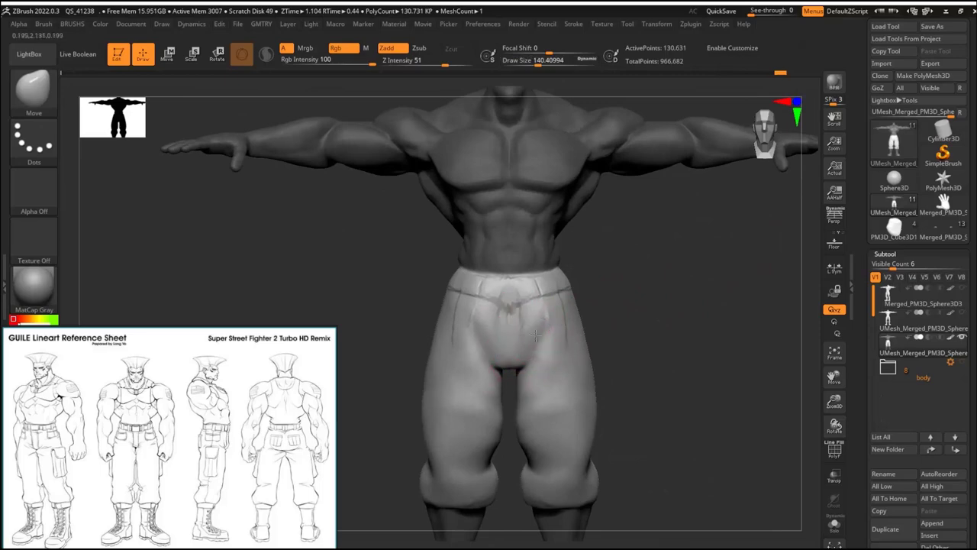
drag(536, 336, 657, 305)
drag(589, 273, 533, 341)
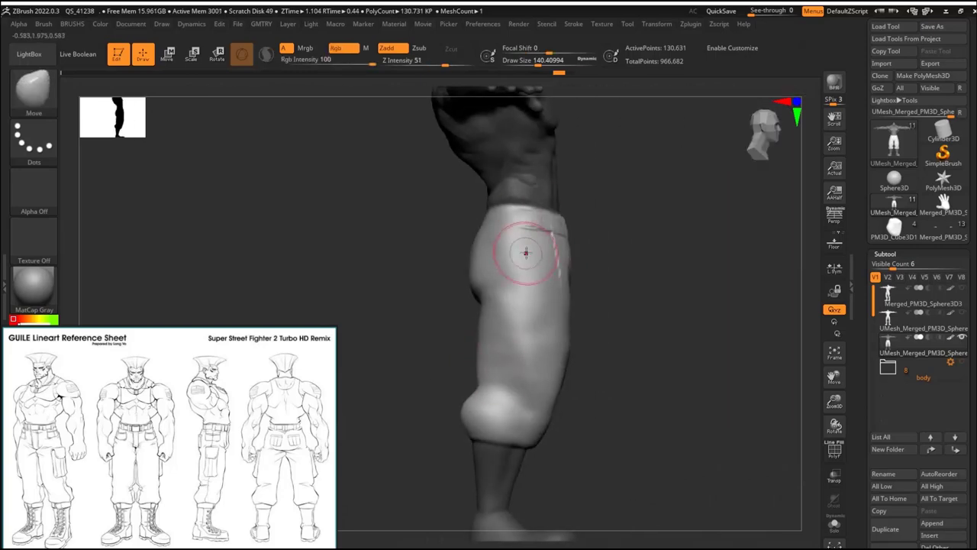
mouse_move(525, 253)
mouse_down()
mouse_move(621, 196)
mouse_move(580, 252)
mouse_move(435, 306)
mouse_move(525, 281)
mouse_move(450, 288)
mouse_move(532, 268)
mouse_up()
Step: Switch to ClayBuildup and build up the folded waistband around the back of the hips
key(b)
key(c)
key(b)
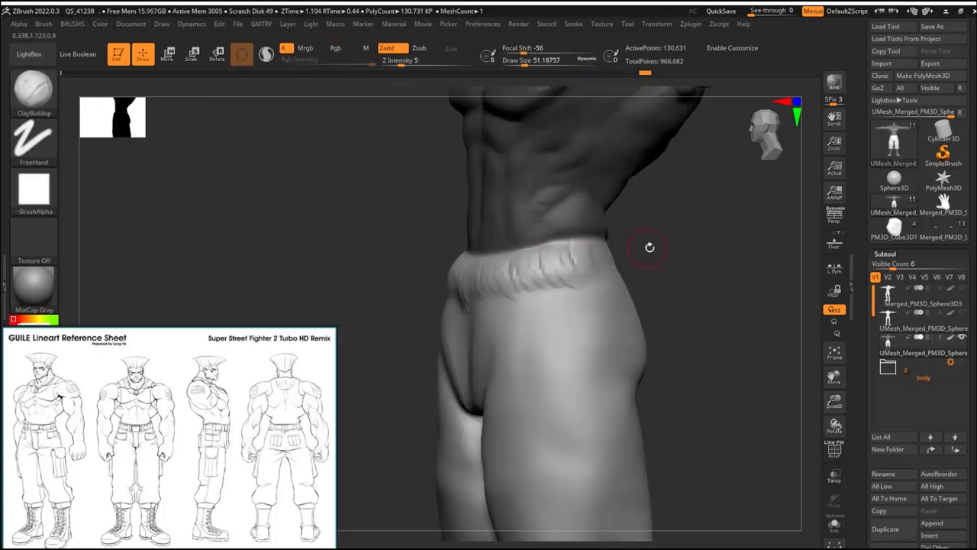
drag(650, 247, 464, 272)
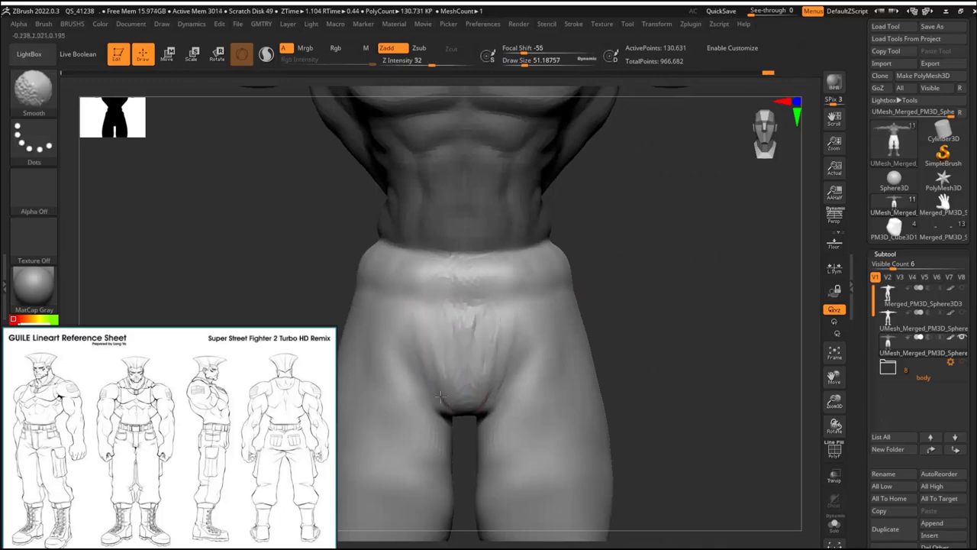
shift+drag(465, 392, 475, 349)
Step: Turn on Polyframe to inspect the torso, waistband and leg polygroups, then turn it off
key(shift+f)
drag(636, 322, 483, 303)
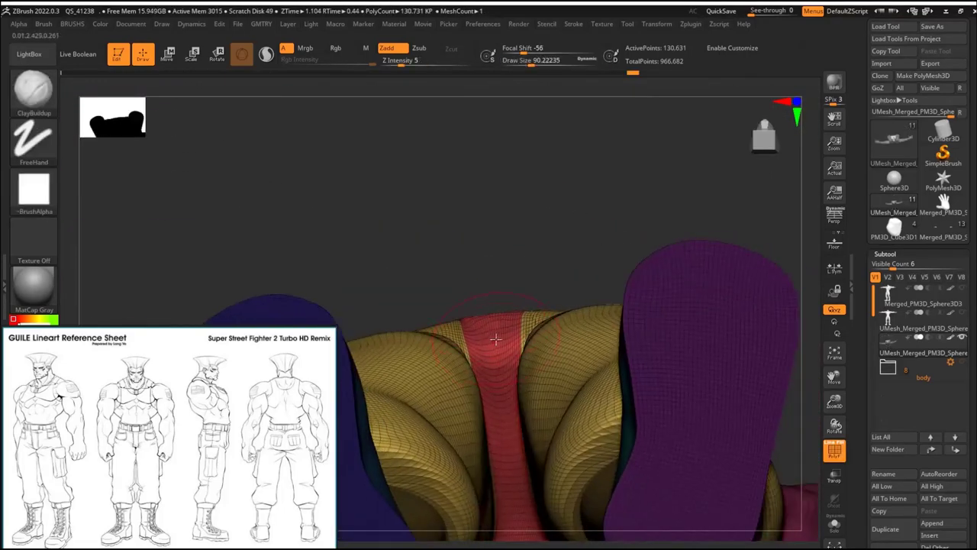
drag(496, 340, 621, 261)
key(space)
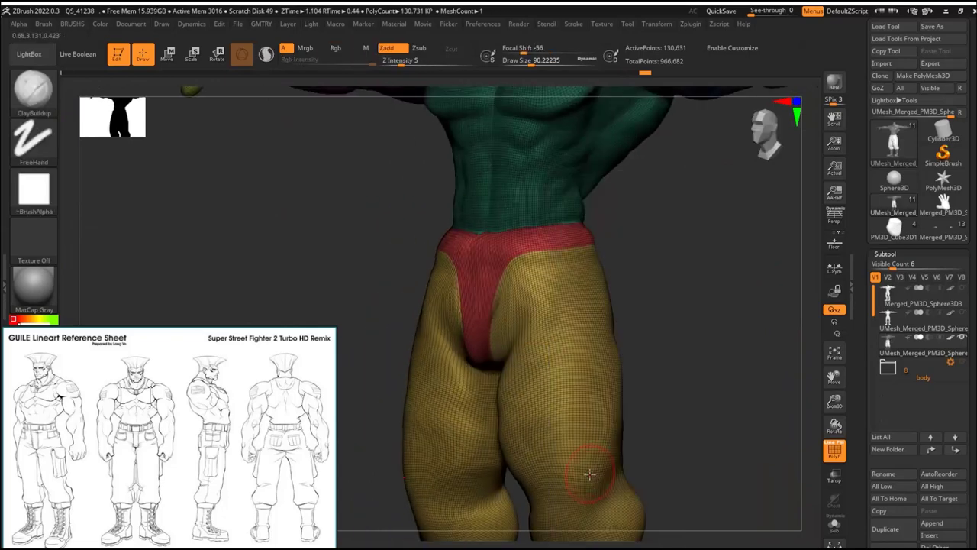
key(space)
drag(672, 329, 460, 320)
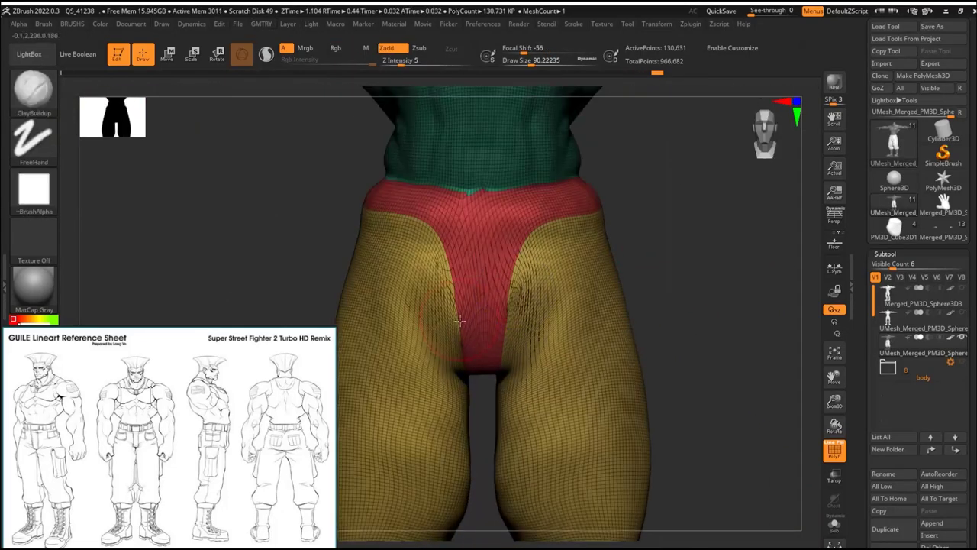
key(shift+f)
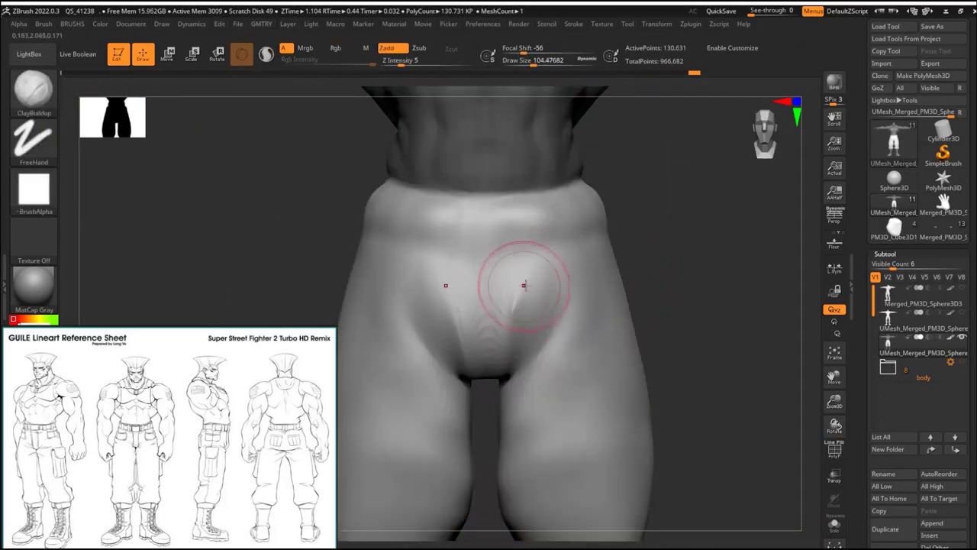
mouse_move(524, 312)
mouse_down()
mouse_move(657, 305)
mouse_move(580, 321)
mouse_up()
Step: Check the hip polygroups with Polyframe from the front and from low behind
key(space)
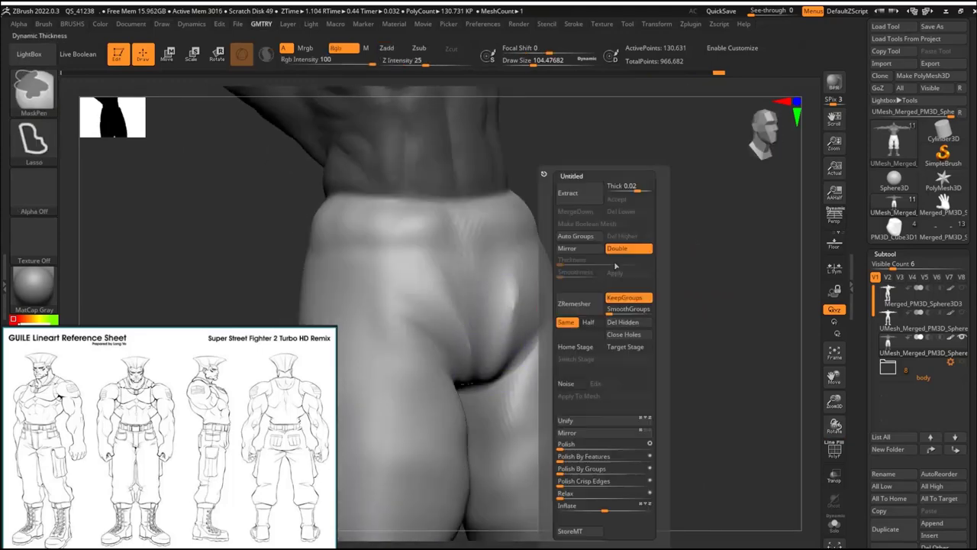
drag(568, 458, 628, 328)
key(space)
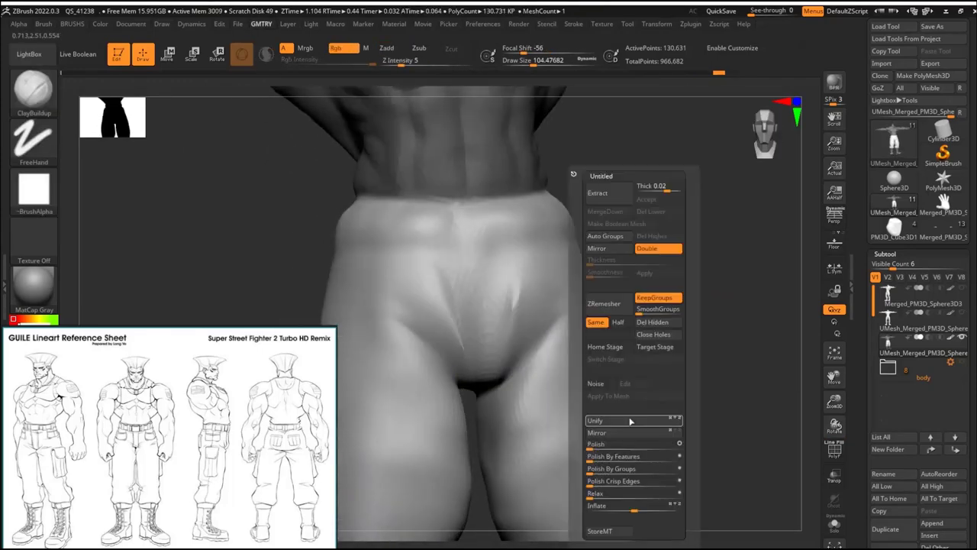
drag(615, 481, 495, 257)
key(shift+f)
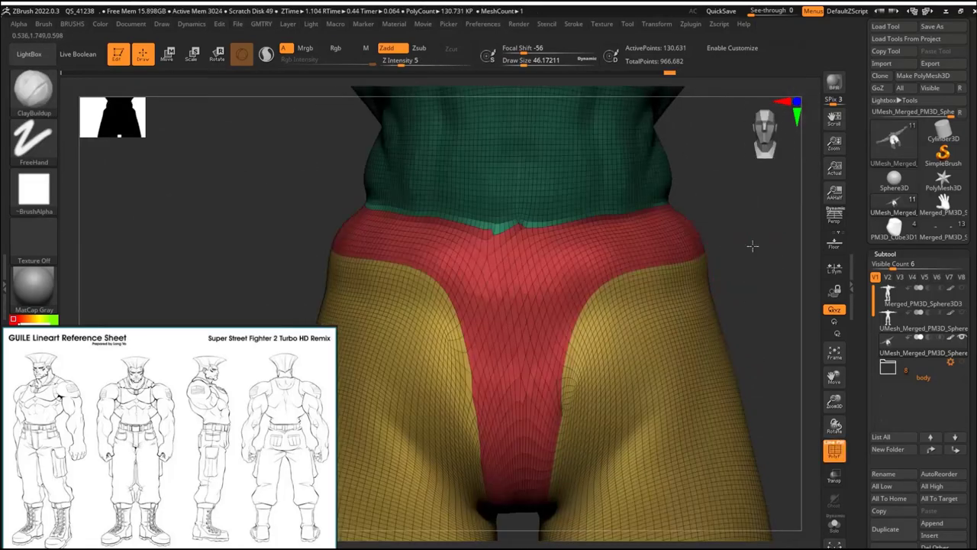
key(f)
mouse_move(635, 290)
mouse_down()
mouse_move(649, 283)
mouse_move(613, 333)
mouse_move(628, 333)
mouse_move(642, 277)
mouse_move(603, 354)
mouse_move(689, 321)
mouse_move(698, 277)
mouse_move(663, 332)
mouse_move(697, 260)
mouse_move(743, 279)
mouse_up()
key(shift+f)
key(shift+f)
Step: Isolate the leg and waistband polygroups and merge them into one pants polygroup
ctrl+shift+click(603, 355)
ctrl+shift+click(603, 332)
ctrl+shift+click(589, 323)
key(ctrl+w)
Step: ZRemesh the body with KeepGroups, giving about 112,070 points
key(space)
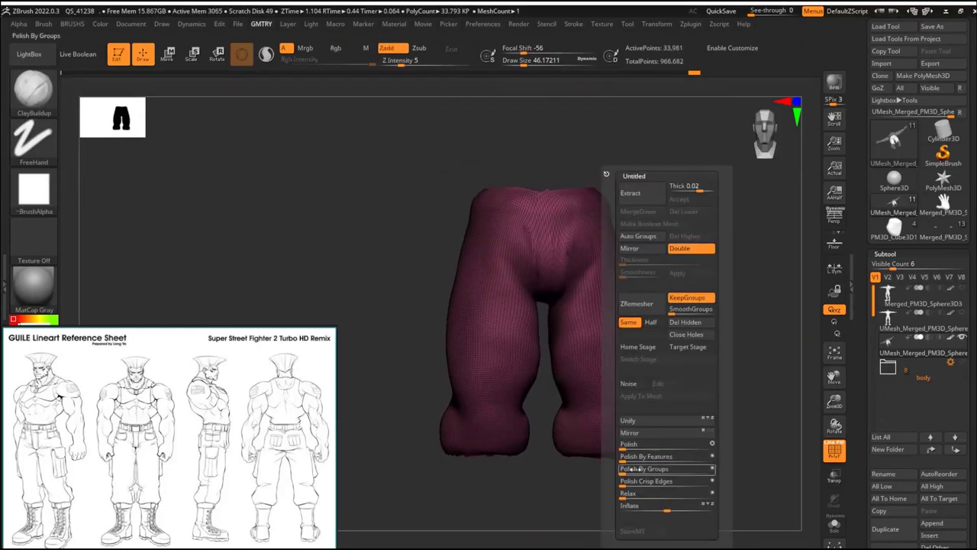
alt+drag(683, 309, 550, 307)
key(shift+f)
mouse_move(487, 348)
mouse_down()
mouse_move(672, 227)
mouse_move(557, 306)
mouse_up()
shift+drag(567, 496, 654, 236)
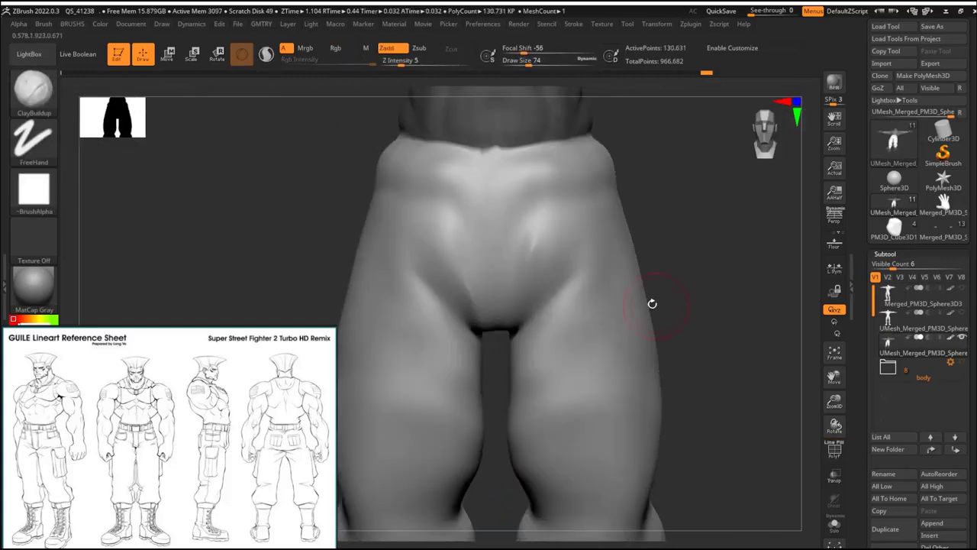
key(f)
key(g)
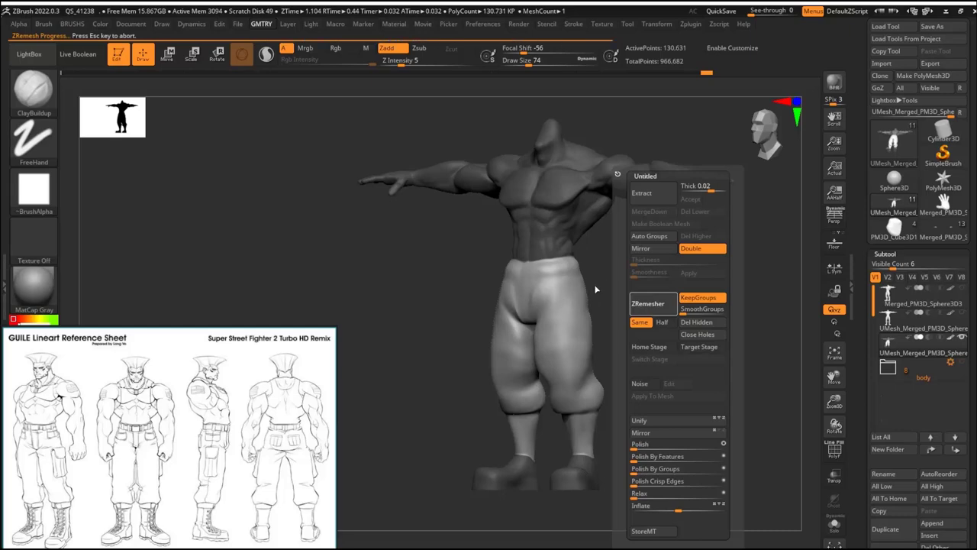
key(shift+f)
Step: Check the remeshed polygroups and smooth the upper torso and crotch
ctrl+right_drag(648, 297, 658, 327)
key(shift+f)
shift+drag(658, 327, 537, 425)
mouse_move(552, 403)
right_down()
mouse_move(661, 389)
mouse_move(483, 379)
right_up()
Step: Smooth the crotch area further and make the brush smaller
shift+drag(495, 308, 484, 379)
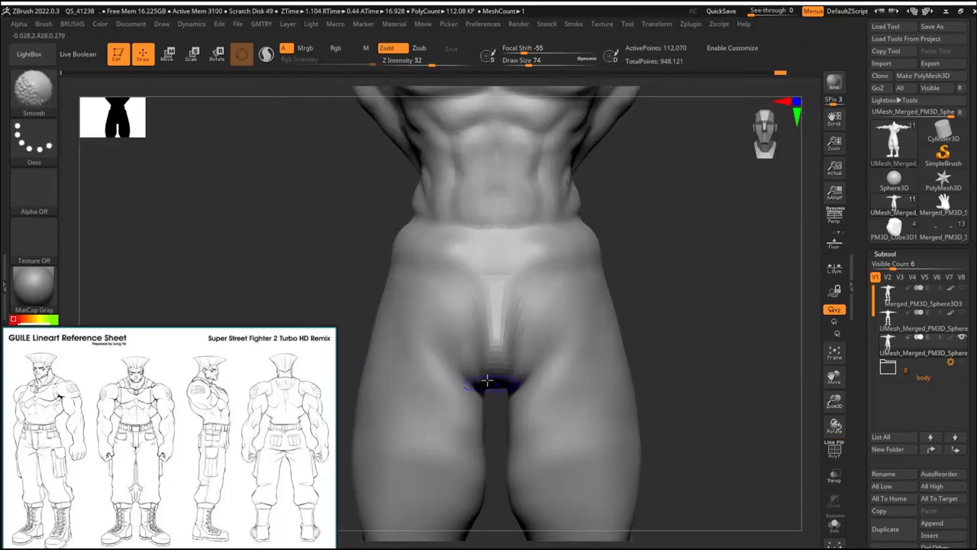
mouse_move(484, 379)
right_down()
mouse_move(703, 272)
mouse_move(495, 352)
right_up()
shift+drag(495, 352, 491, 355)
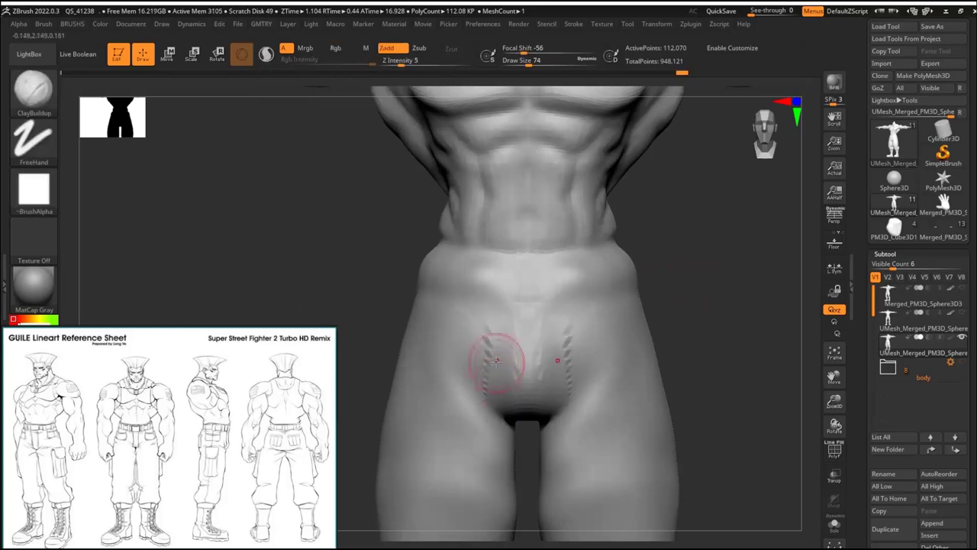
mouse_move(495, 323)
right_down()
mouse_move(737, 298)
mouse_move(635, 306)
mouse_move(516, 266)
right_up()
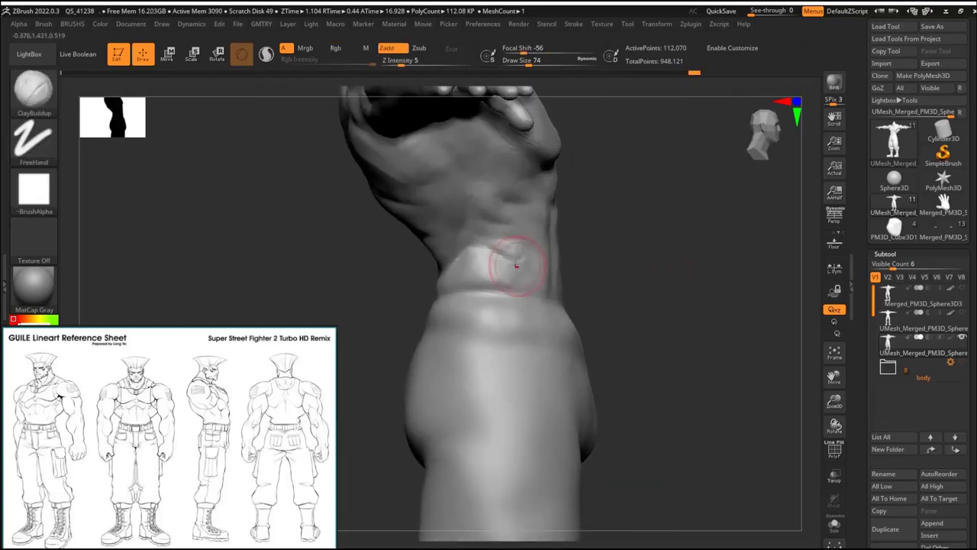
key(bracketleft)
right_drag(496, 337, 483, 358)
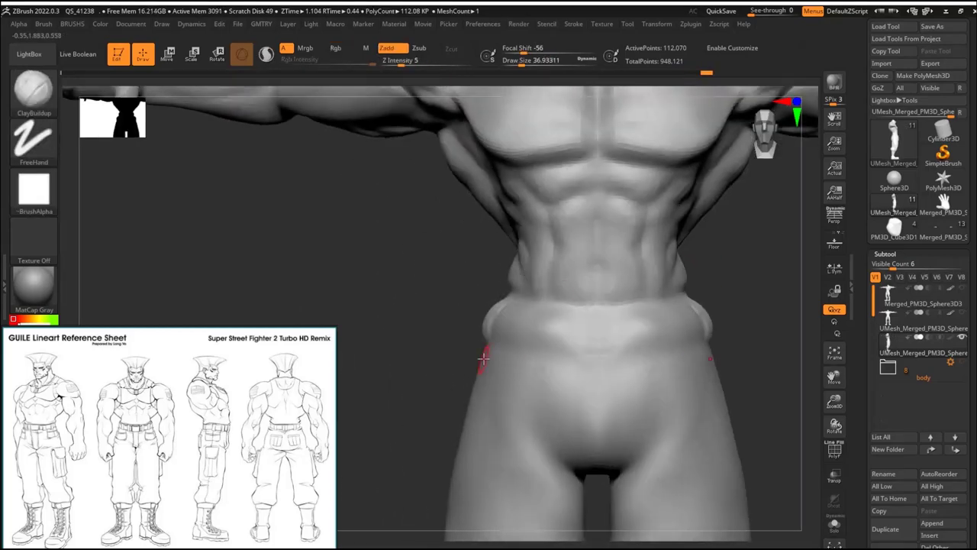
mouse_move(528, 308)
right_down()
mouse_move(683, 291)
mouse_move(594, 328)
mouse_move(772, 366)
mouse_move(594, 305)
right_up()
Step: Switch to the DamStandard brush and carve crease lines across the legs
key(b)
key(d)
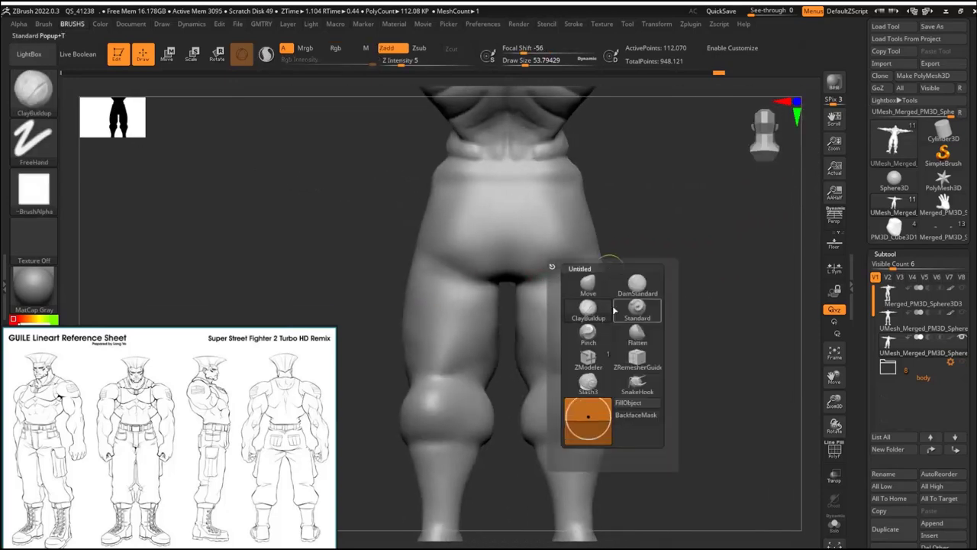
key(s)
right_drag(572, 338, 552, 384)
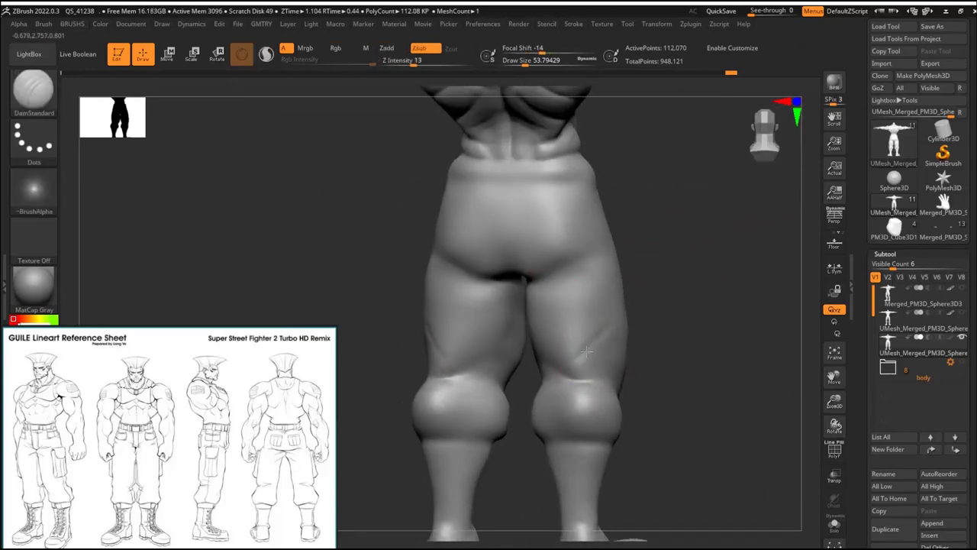
mouse_move(611, 369)
right_down()
mouse_move(521, 338)
mouse_move(531, 297)
right_up()
right_drag(577, 319, 683, 338)
Step: Return to DamStandard and carve a curved seam across the pants back below the waistband
key(b)
key(c)
key(b)
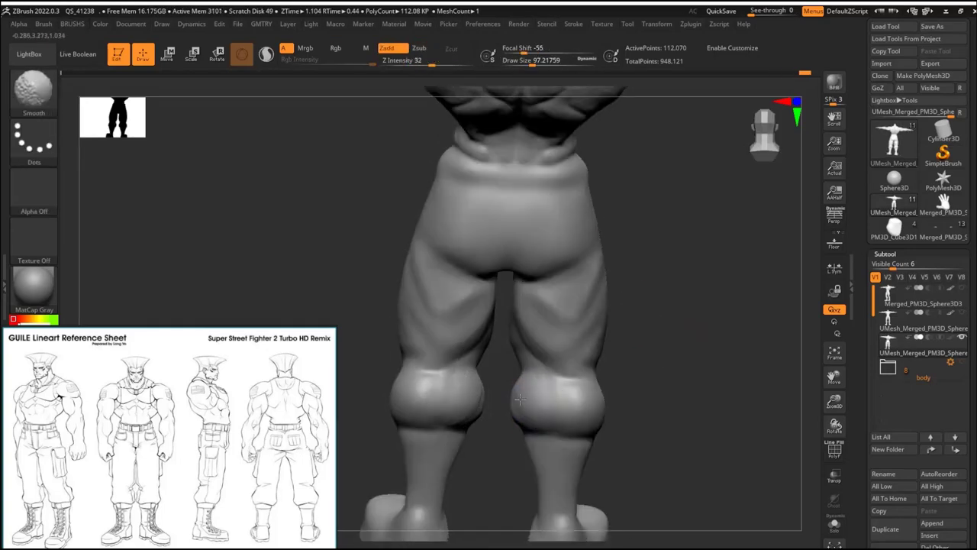
key(b)
key(d)
key(s)
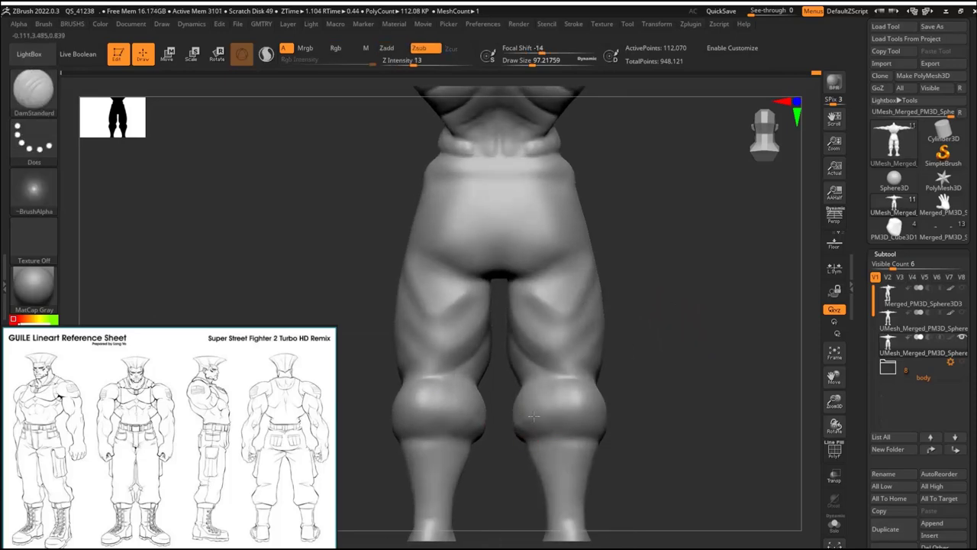
right_drag(533, 416, 403, 400)
right_drag(467, 401, 499, 342)
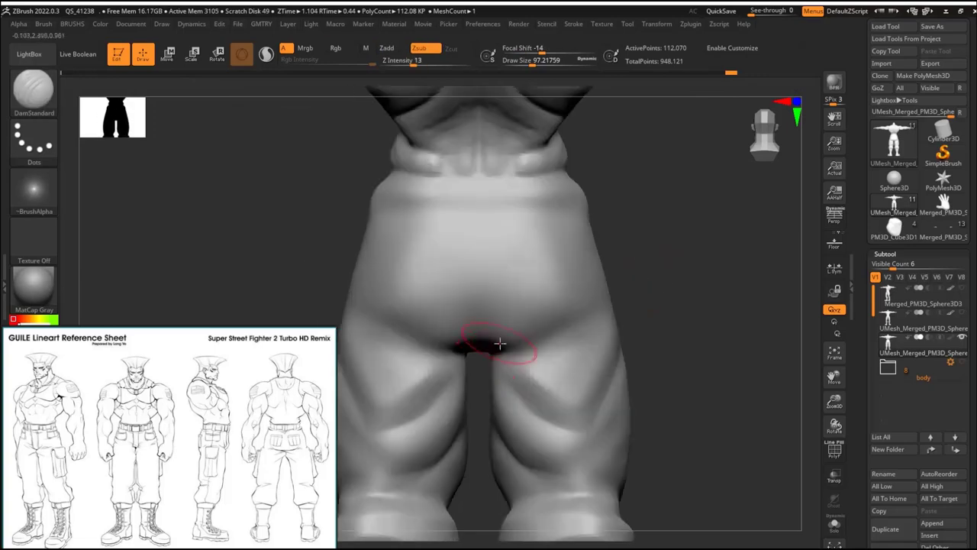
mouse_move(597, 348)
alt+right_down()
mouse_move(517, 295)
mouse_move(667, 268)
mouse_move(548, 308)
alt+right_up()
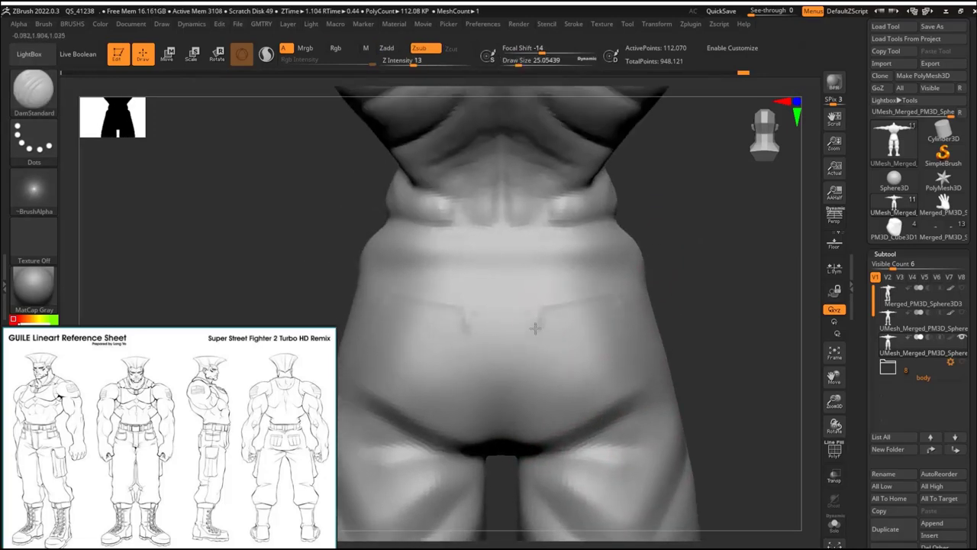
Step: Sculpt two back pocket flaps on the pants with ClayBuildup, masking where needed
key(b)
key(c)
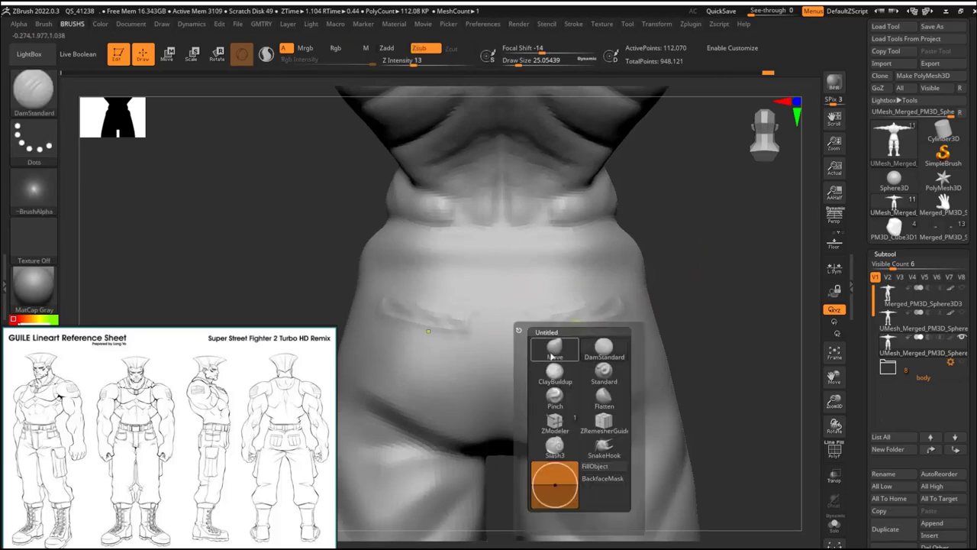
key(b)
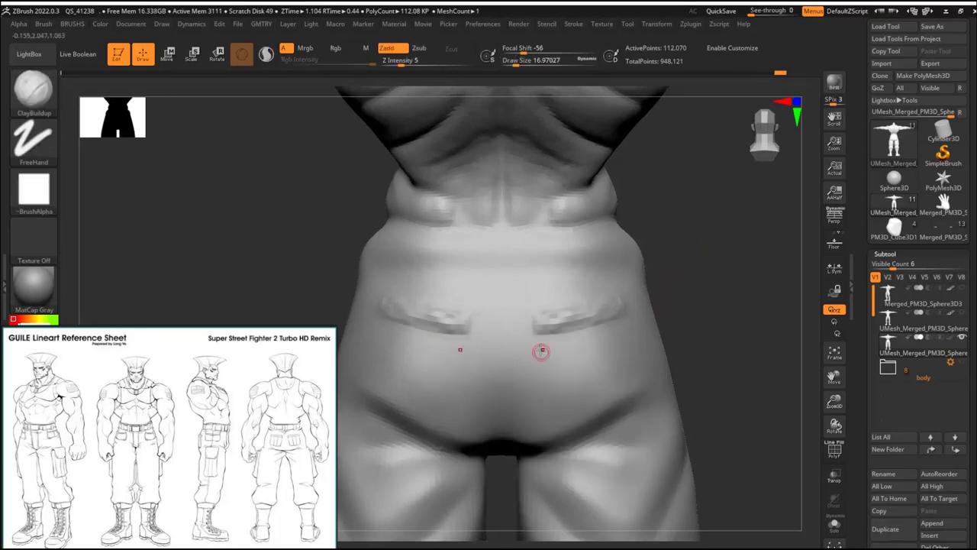
mouse_move(621, 355)
right_down()
mouse_move(687, 336)
mouse_move(657, 321)
mouse_move(731, 305)
right_up()
key(ctrl)
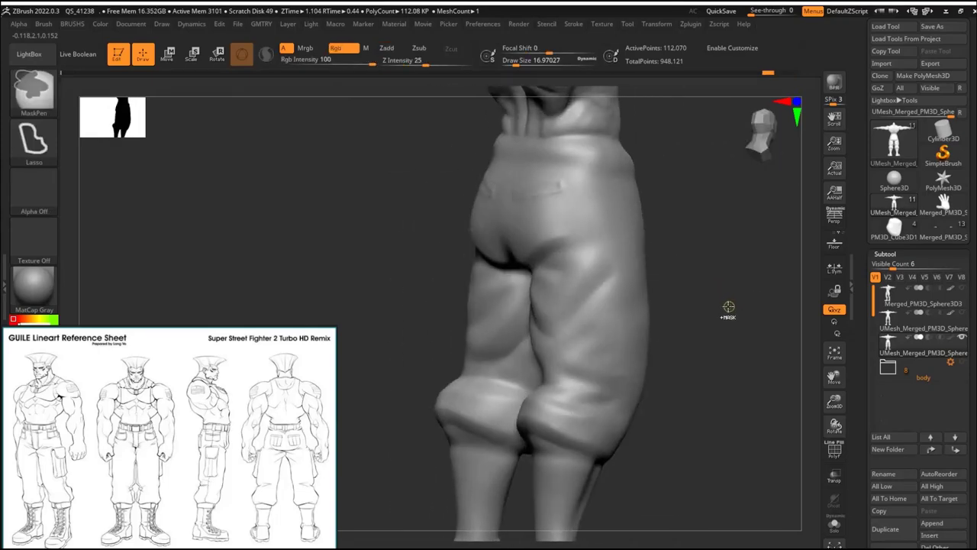
drag(729, 307, 654, 284)
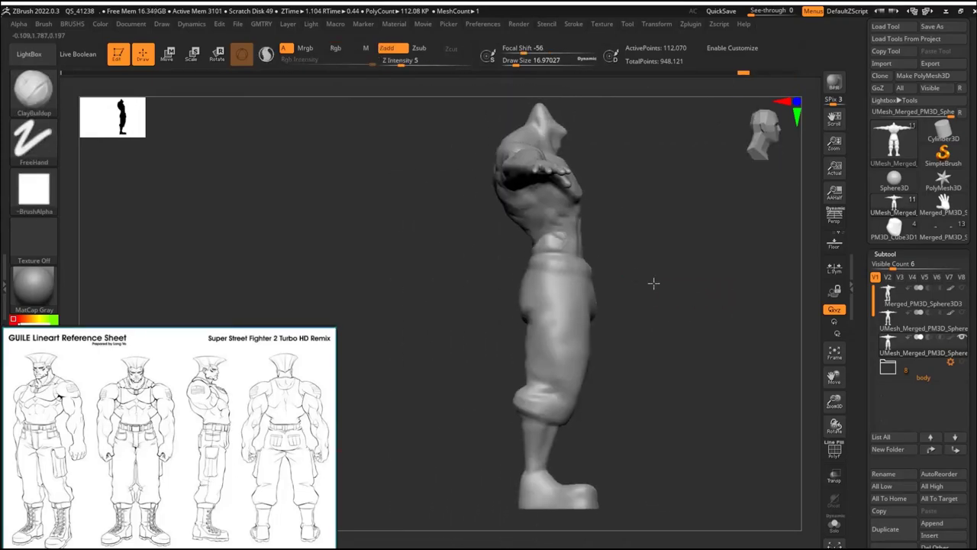
Step: Switch to the Move brush at size about 182 and push the pants silhouette
key(b)
key(m)
key(v)
key(s)
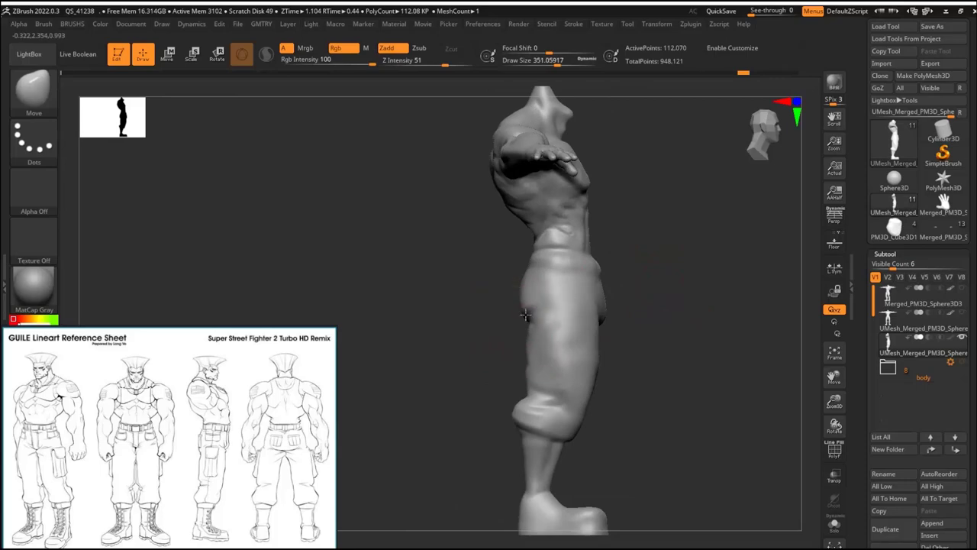
right_drag(525, 315, 504, 318)
key([)
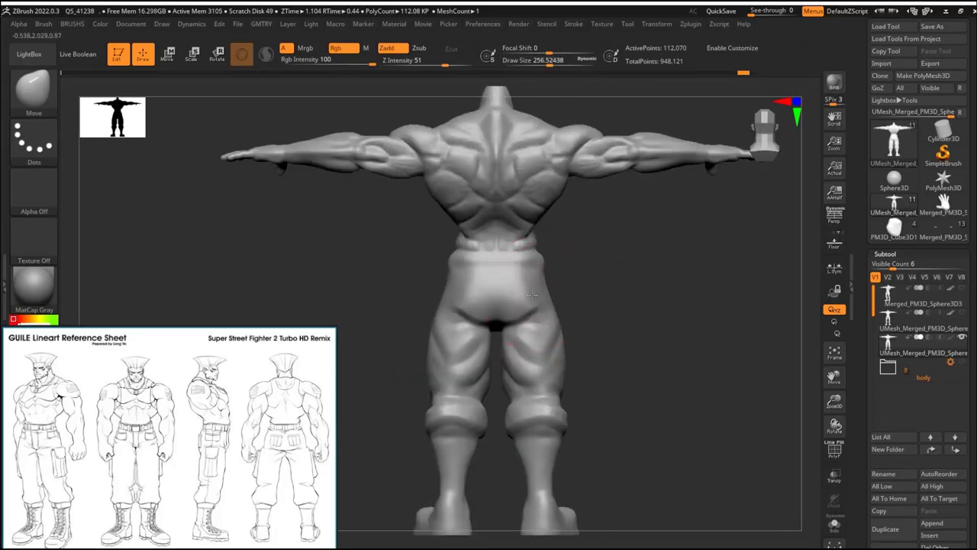
right_drag(535, 286, 489, 294)
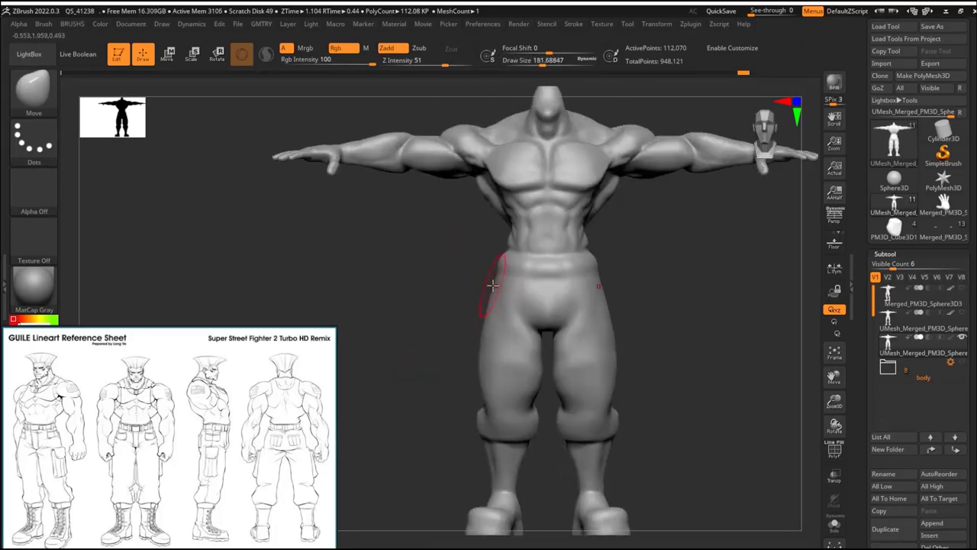
Step: Isolate the pants polygroup to reshape it, then show the whole figure again
right_drag(477, 366, 479, 388)
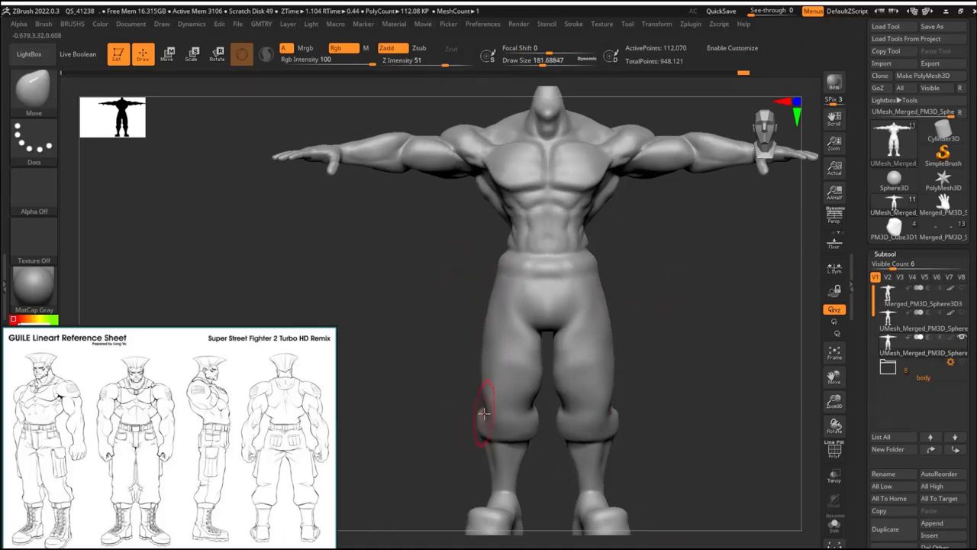
ctrl+shift+click(497, 400)
ctrl+shift+click(648, 309)
right_drag(593, 323, 558, 396)
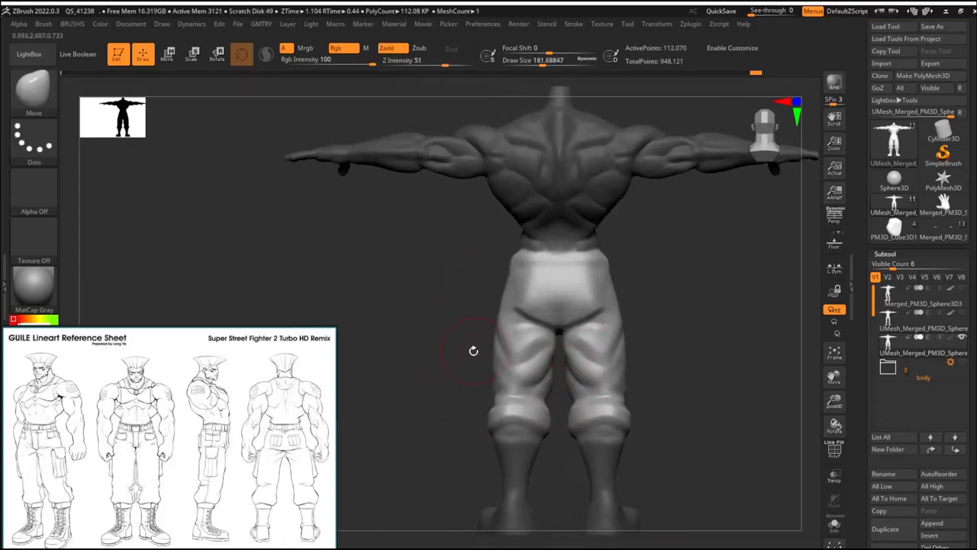
right_drag(473, 350, 596, 313)
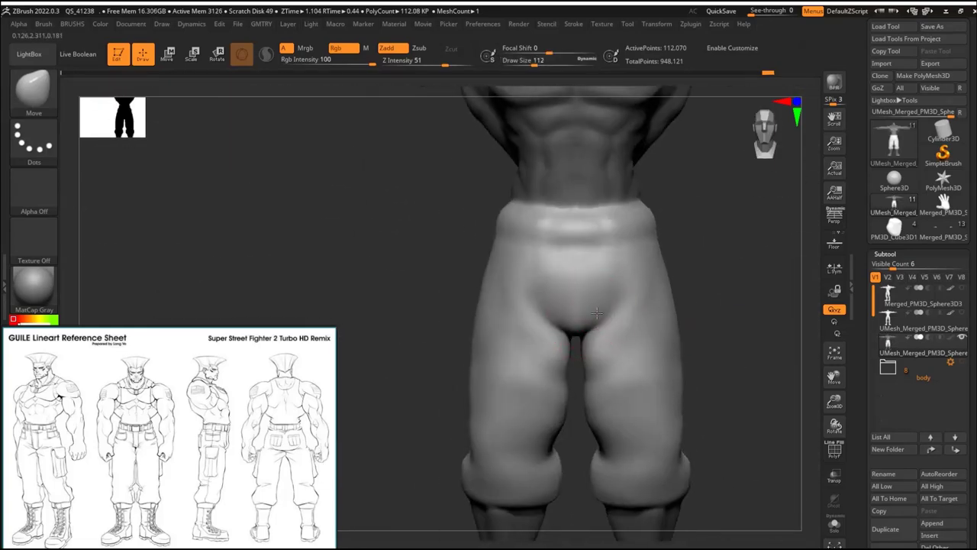
Step: Score diagonal DamStandard fold creases over both front thighs, then show polygroup colours
mouse_move(690, 283)
ctrl+right_down()
mouse_move(496, 281)
mouse_move(570, 247)
mouse_move(664, 241)
mouse_move(674, 290)
mouse_move(698, 279)
ctrl+right_up()
key(b)
key(d)
key(s)
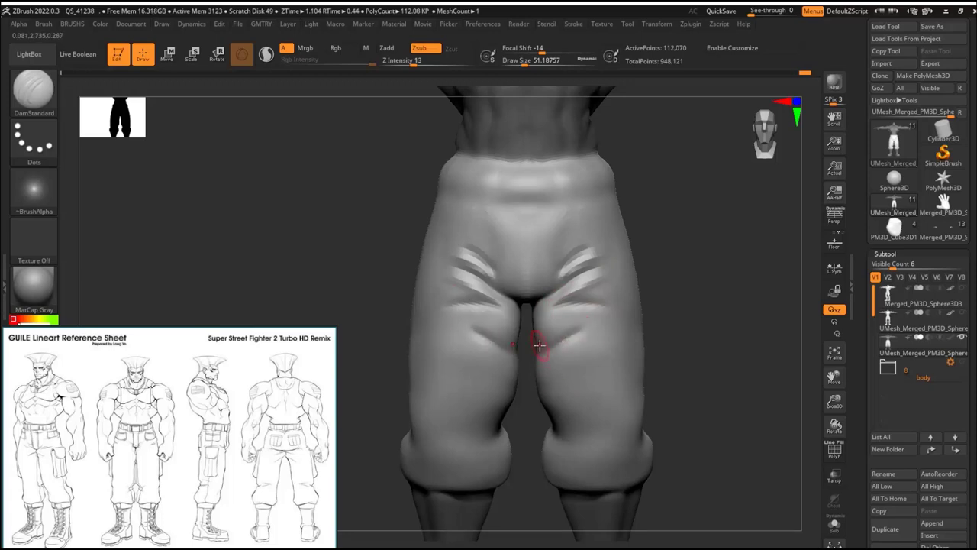
alt+right_drag(589, 362, 563, 390)
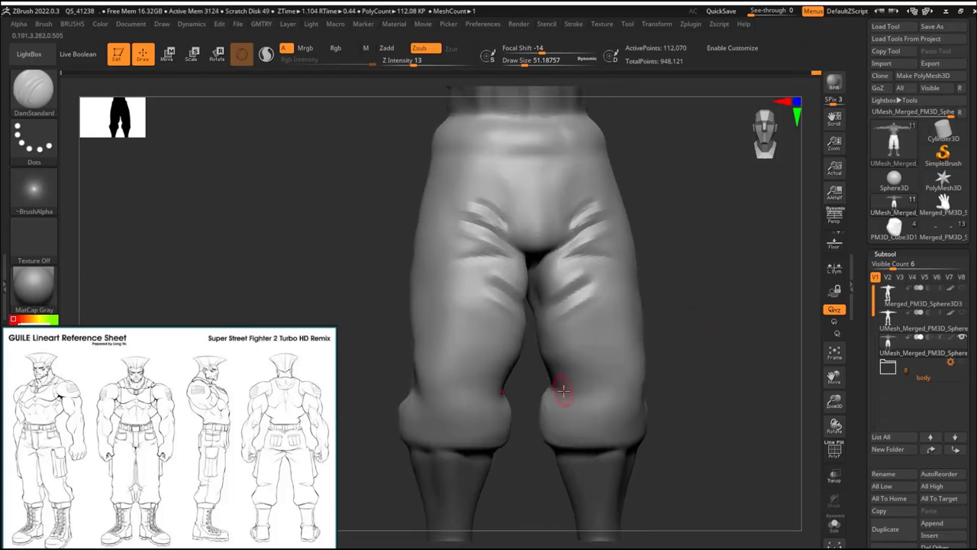
right_drag(689, 354, 602, 297)
right_drag(604, 349, 491, 314)
key(shift+f)
Step: Subdivide the mesh and carve the vertical fly seam lines on the pants front
key(ctrl+d)
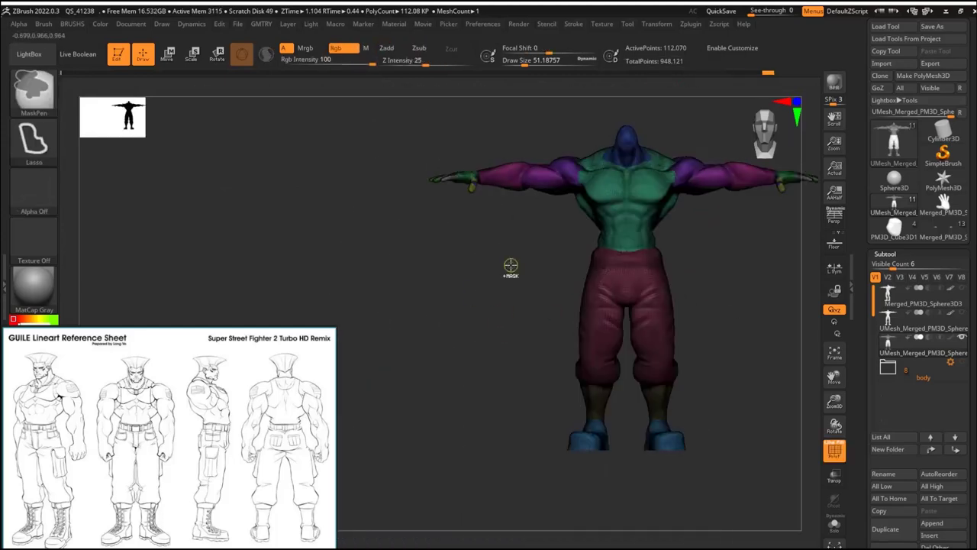
right_drag(510, 270, 756, 253)
key(shift+f)
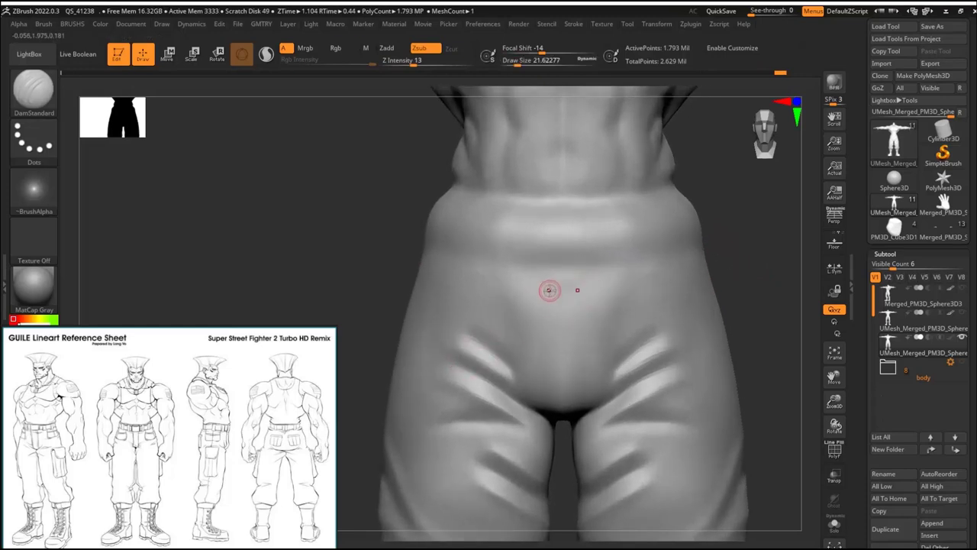
shift+drag(596, 344, 599, 290)
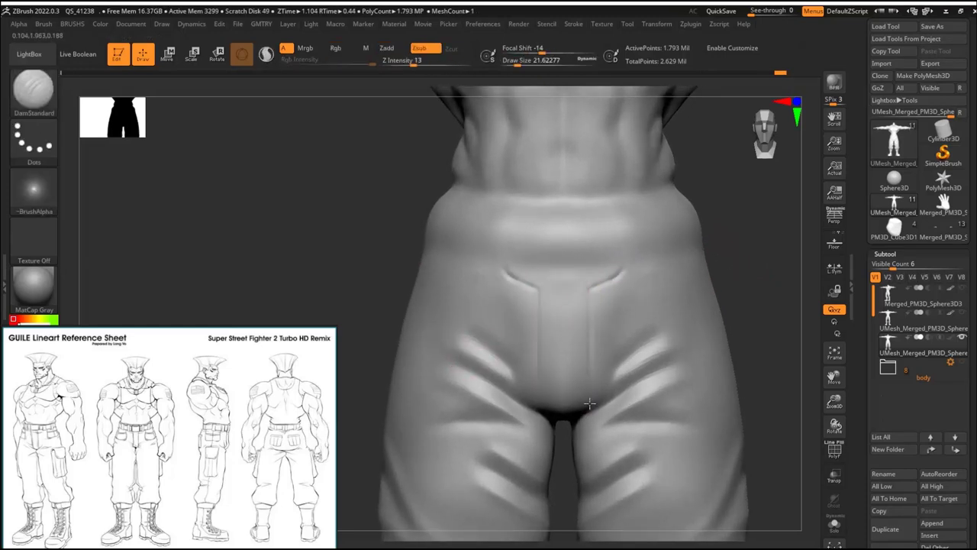
scroll(603, 268, up, 3)
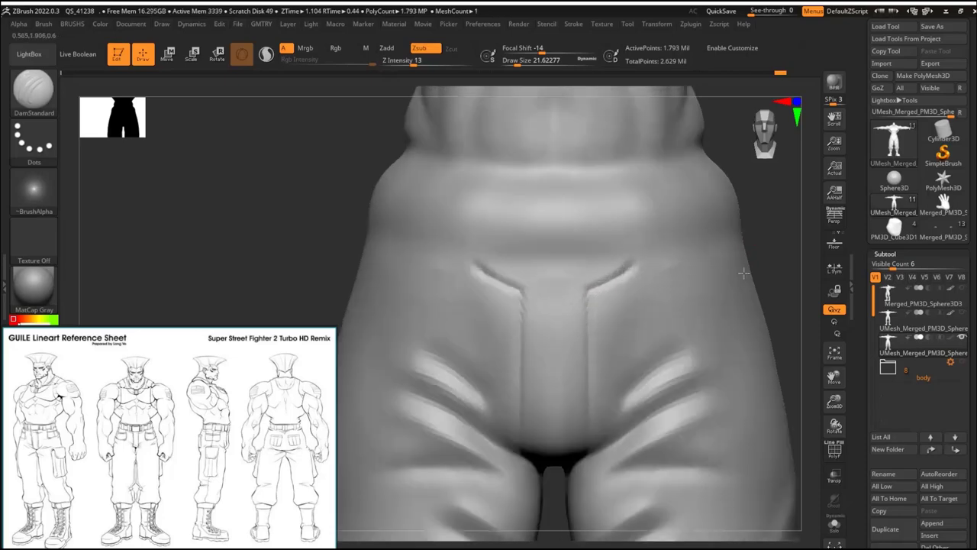
scroll(806, 272, down, 3)
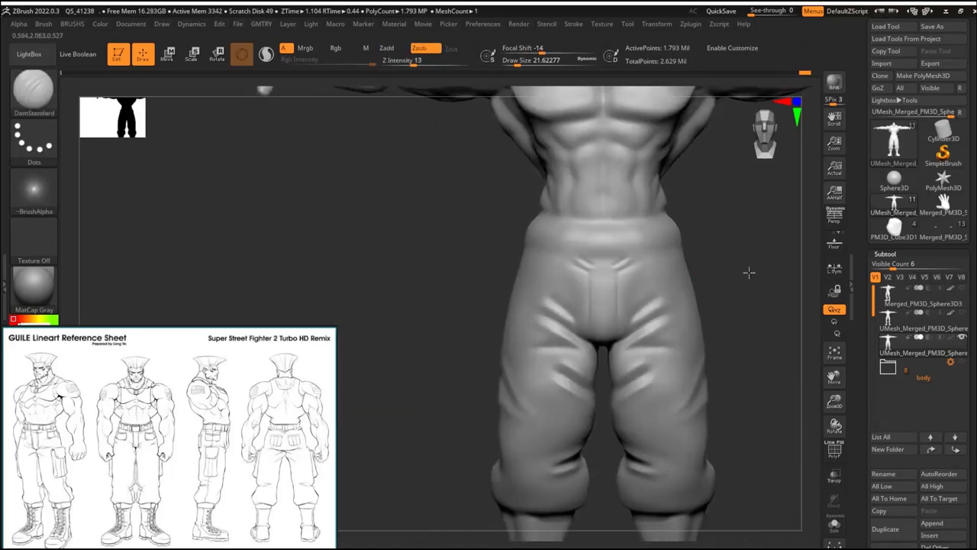
scroll(790, 266, up, 3)
Step: Smooth the fly area on the front of the pants
right_drag(666, 315, 607, 356)
key(shift)
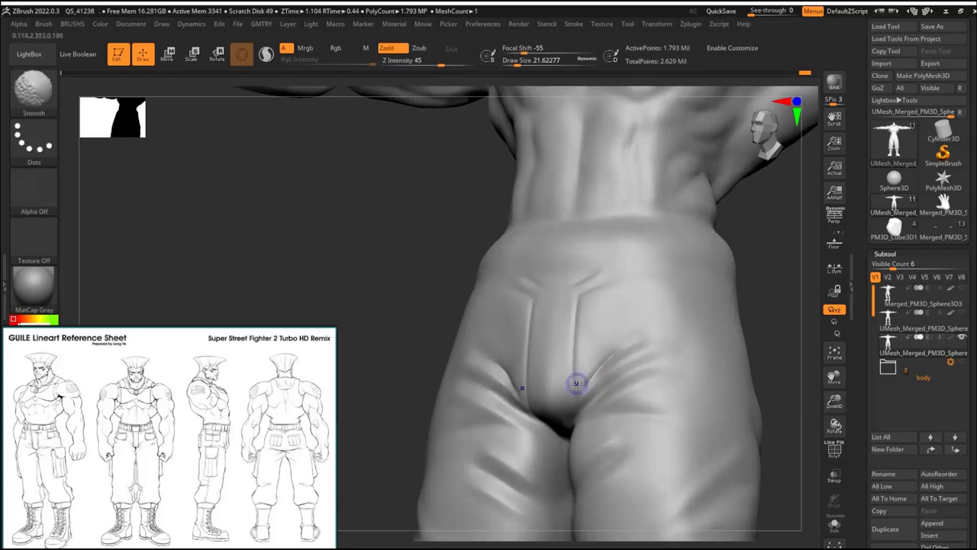
shift+right_drag(601, 389, 700, 328)
scroll(811, 313, up, 5)
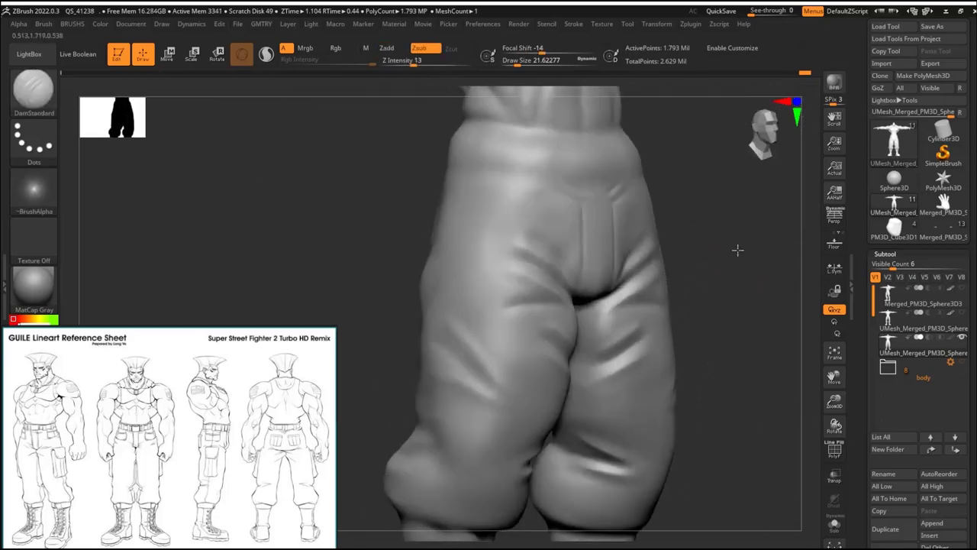
scroll(416, 300, down, 5)
key(shift)
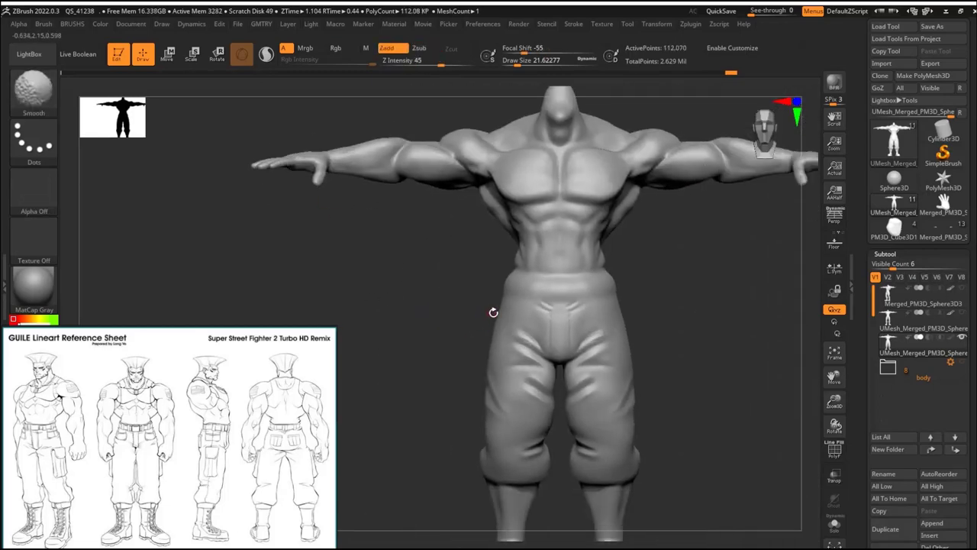
Step: Adjust the pants shape with the Move brush and step up one subdivision level
key(b)
key(m)
key(v)
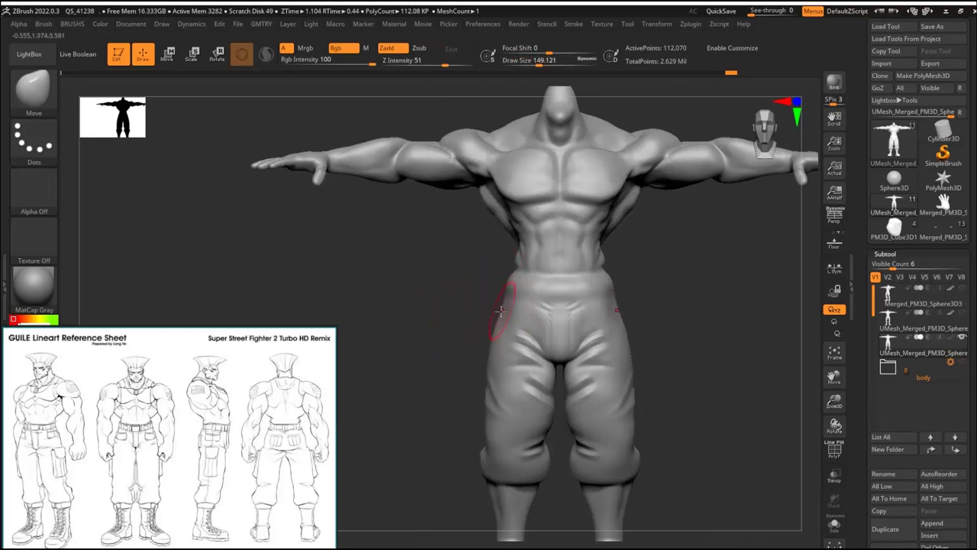
right_drag(491, 352, 483, 342)
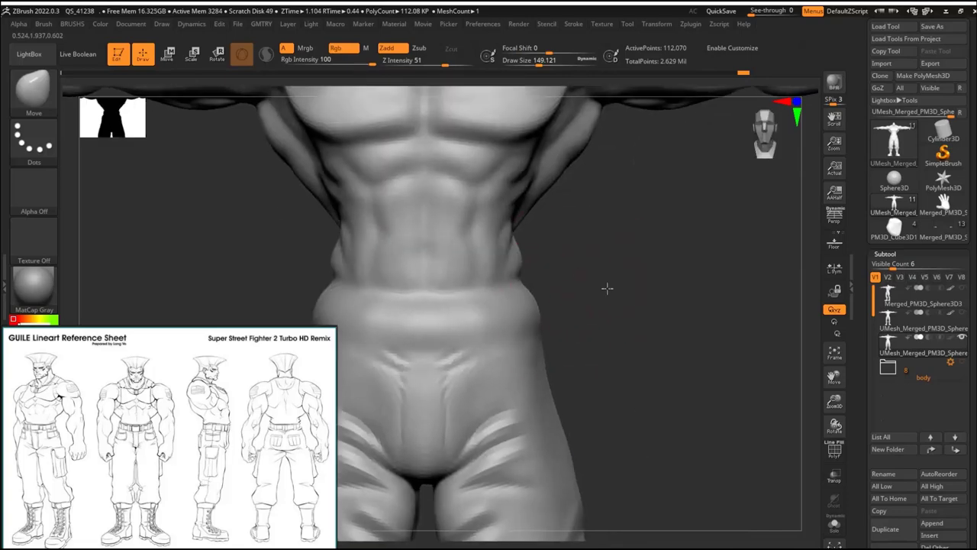
key(ctrl+d)
key(space)
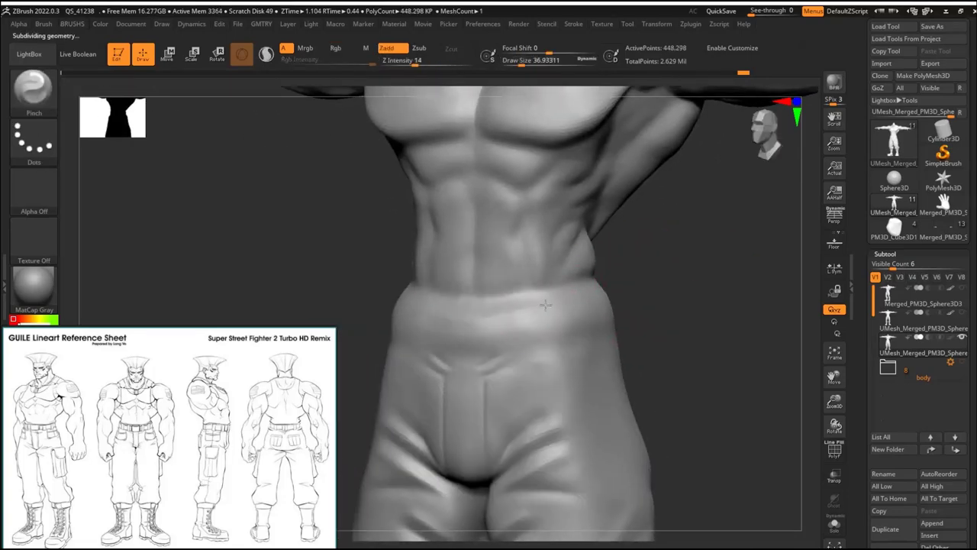
Step: Select DamStandard, review the torso and shoulders, then isolate the torso polygroup with colours showing
right_drag(545, 305, 608, 290)
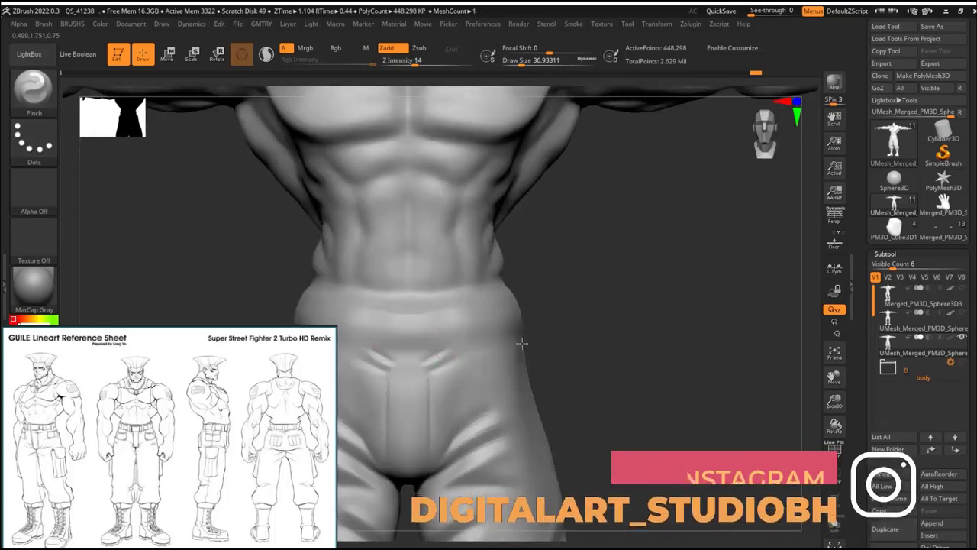
key(b)
key(d)
key(s)
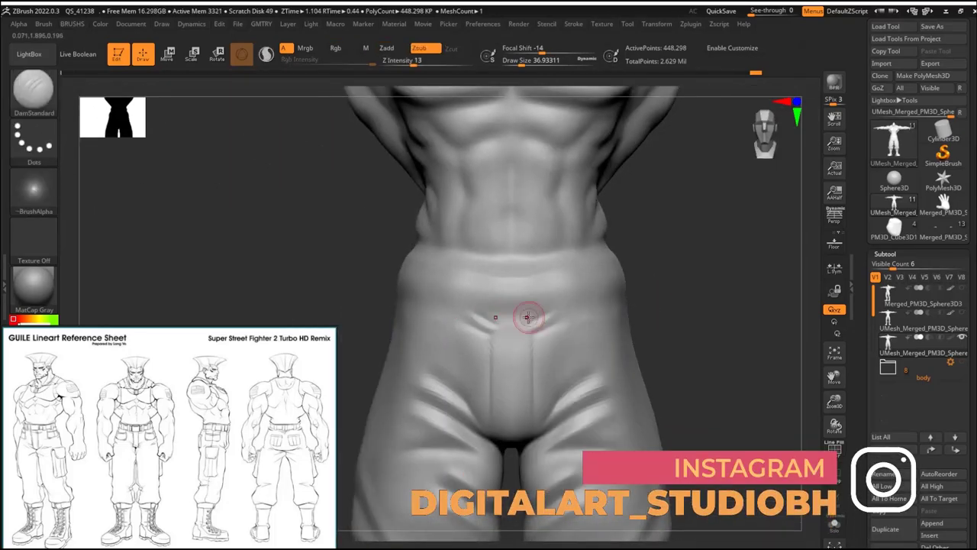
right_drag(573, 305, 647, 283)
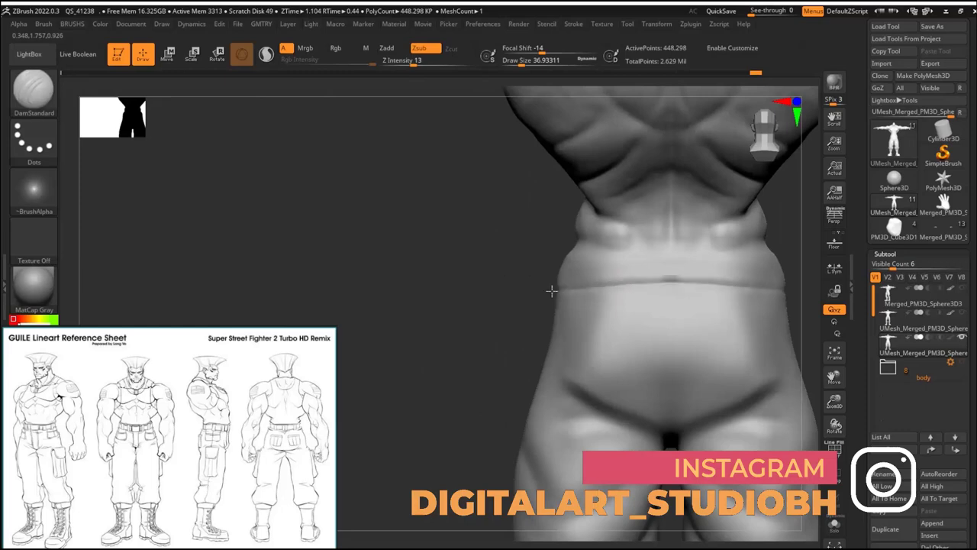
right_drag(551, 291, 552, 290)
right_drag(447, 306, 491, 308)
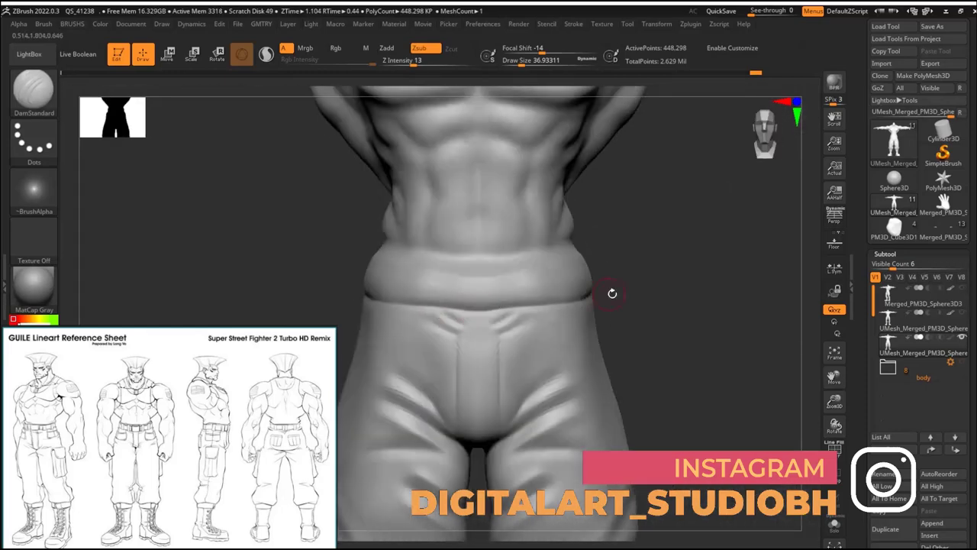
right_drag(611, 293, 474, 317)
mouse_move(575, 300)
right_down()
mouse_move(668, 258)
mouse_move(638, 290)
right_up()
right_drag(730, 253, 560, 235)
right_drag(414, 254, 600, 328)
ctrl+shift+click(650, 297)
key(shift+f)
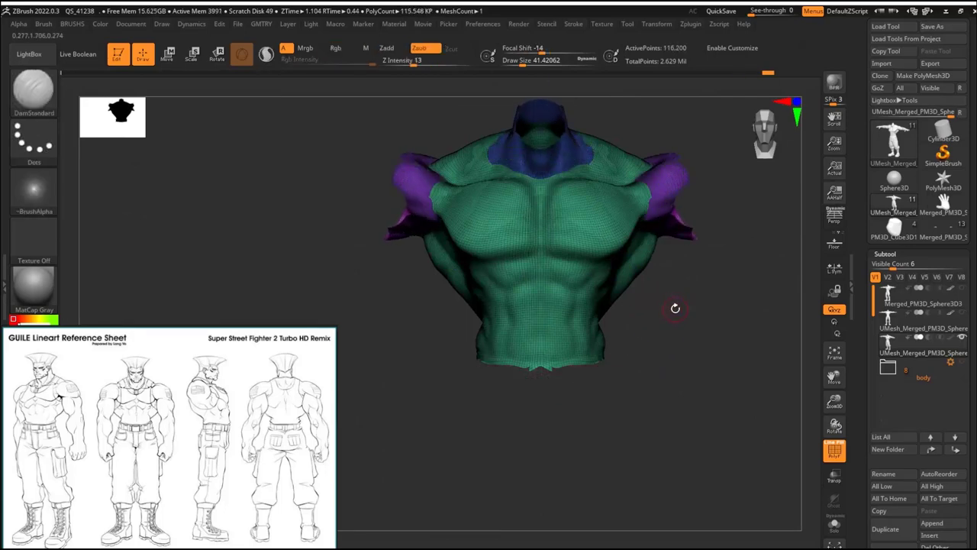
Step: Mask a line across the upper back, then reveal the arms, head and pants again
mouse_move(630, 315)
right_down()
mouse_move(430, 283)
mouse_move(405, 293)
mouse_move(477, 185)
right_up()
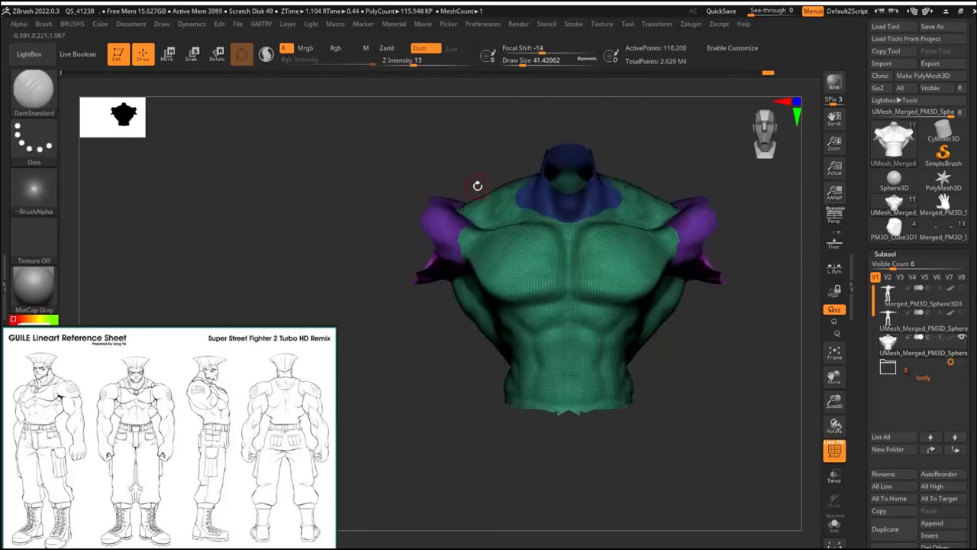
alt+right_drag(407, 277, 457, 103)
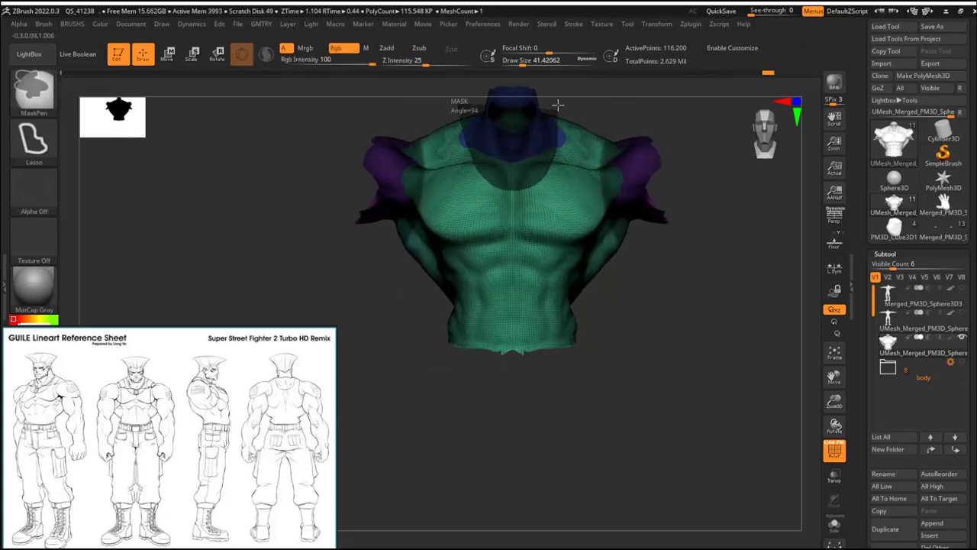
mouse_move(558, 105)
right_down()
mouse_move(637, 150)
mouse_move(646, 168)
mouse_move(597, 168)
mouse_move(596, 235)
mouse_move(698, 96)
mouse_move(565, 229)
right_up()
mouse_move(467, 219)
ctrl+mouse_down()
mouse_move(583, 258)
mouse_move(594, 285)
ctrl+mouse_up()
mouse_move(502, 265)
right_down()
mouse_move(685, 159)
mouse_move(671, 203)
right_up()
ctrl+shift+click(672, 204)
Step: Draw a straight mask line down the torso and check it from several angles
right_drag(645, 153, 614, 179)
mouse_move(614, 179)
ctrl+mouse_down()
mouse_move(620, 357)
mouse_move(629, 336)
ctrl+mouse_up()
mouse_move(654, 170)
right_down()
mouse_move(630, 236)
mouse_move(603, 191)
mouse_move(654, 300)
mouse_move(637, 222)
mouse_move(693, 283)
mouse_move(696, 275)
mouse_move(492, 274)
right_up()
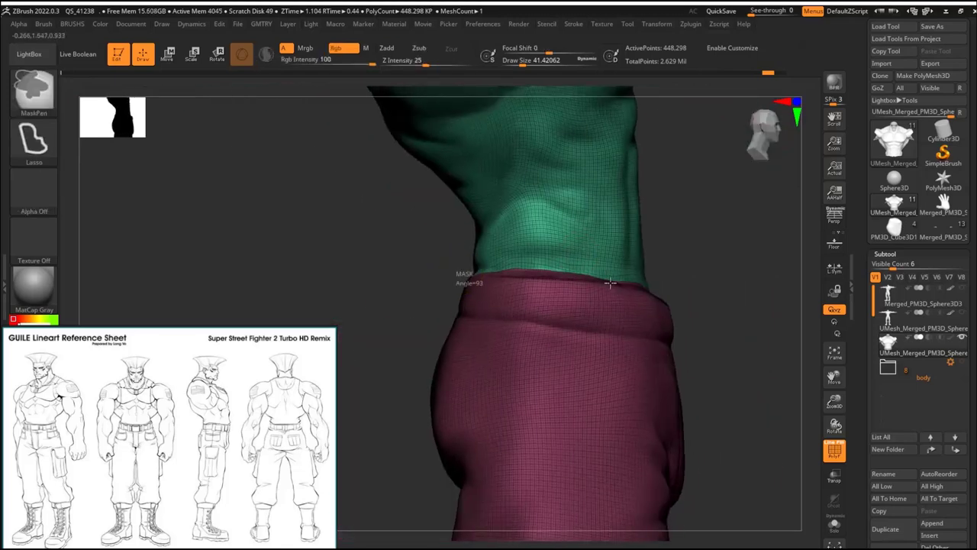
mouse_move(683, 142)
right_down()
mouse_move(432, 251)
mouse_move(517, 273)
mouse_move(622, 277)
mouse_move(409, 428)
right_up()
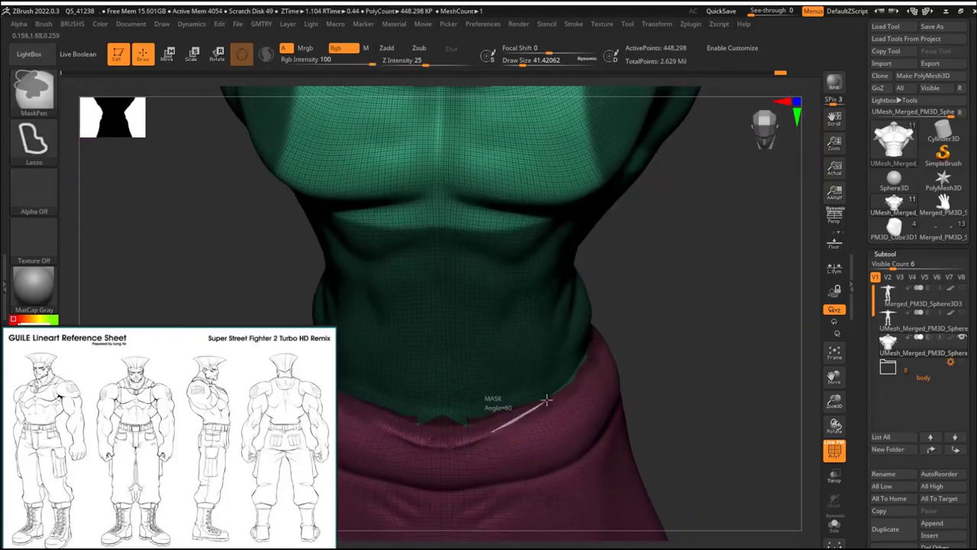
right_drag(686, 293, 602, 351)
mouse_move(690, 276)
right_down()
mouse_move(591, 425)
mouse_move(512, 465)
mouse_move(574, 358)
right_up()
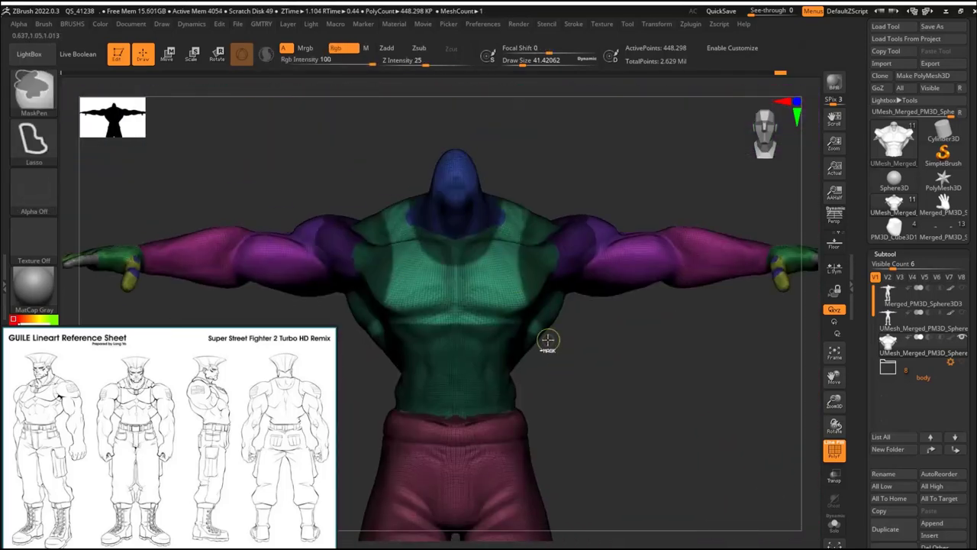
Step: Invert and clear the mask, then reveal the hidden middle of the pants
ctrl+click(558, 340)
ctrl+drag(594, 354, 554, 323)
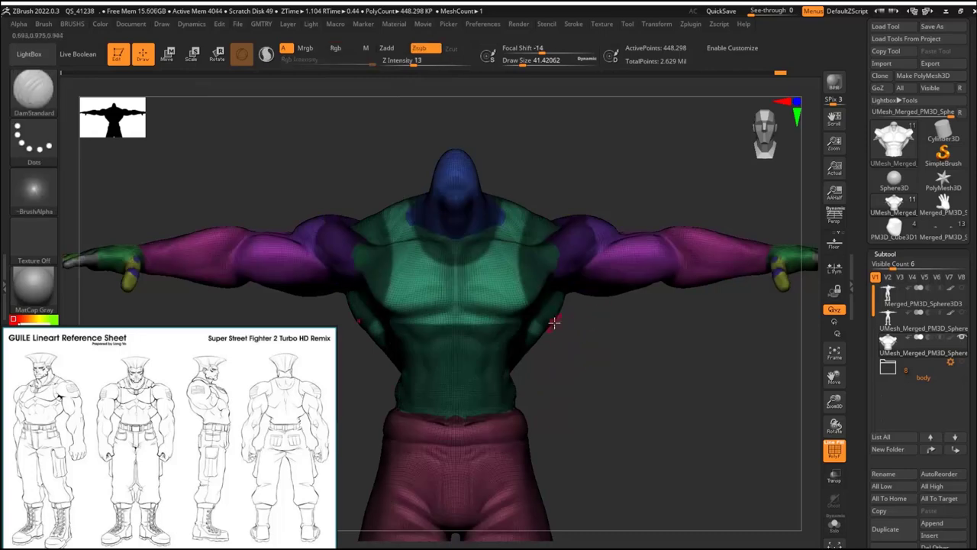
mouse_move(596, 388)
ctrl+right_down()
mouse_move(619, 313)
mouse_move(689, 323)
mouse_move(649, 305)
mouse_move(668, 326)
mouse_move(382, 454)
mouse_move(661, 408)
mouse_move(550, 214)
mouse_move(527, 438)
mouse_move(633, 278)
mouse_move(763, 326)
mouse_move(484, 417)
mouse_move(583, 303)
mouse_move(694, 360)
mouse_move(729, 364)
mouse_move(656, 399)
mouse_move(653, 336)
ctrl+right_up()
ctrl+shift+click(672, 329)
Step: Lasso-hide both arms, leaving the head, torso and trousers visible
mouse_move(653, 370)
right_down()
mouse_move(661, 344)
mouse_move(572, 340)
mouse_move(599, 374)
right_up()
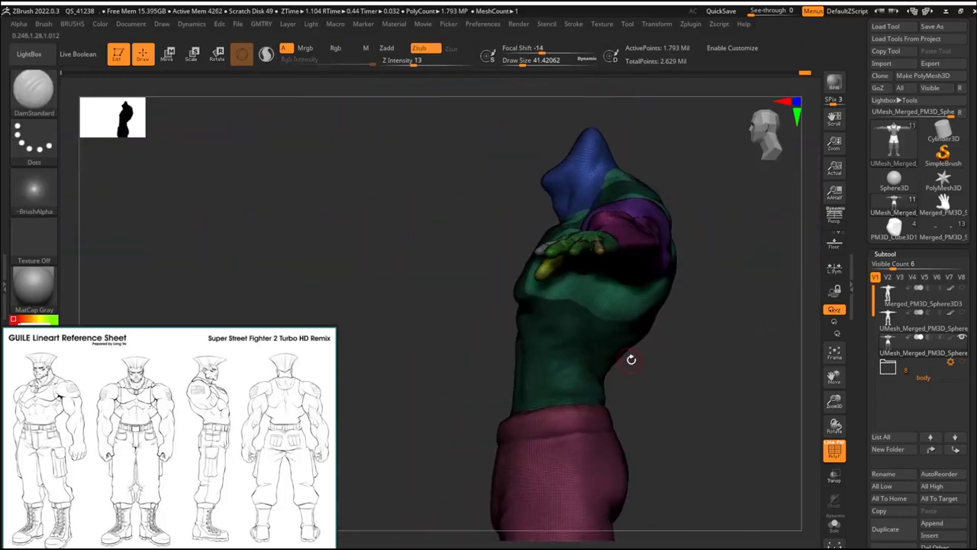
mouse_move(387, 378)
right_down()
mouse_move(451, 338)
mouse_move(616, 290)
right_up()
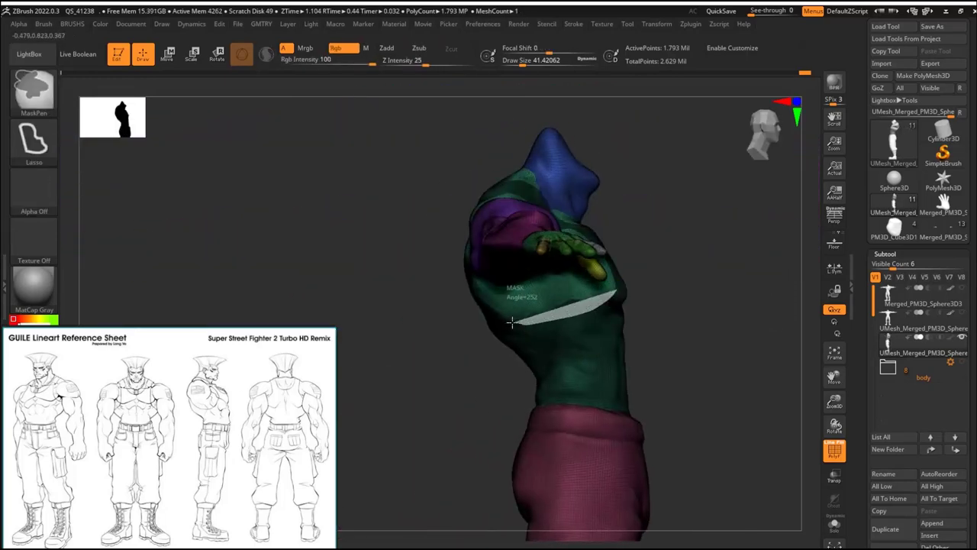
mouse_move(511, 323)
right_down()
mouse_move(471, 326)
mouse_move(462, 387)
mouse_move(646, 244)
mouse_move(619, 337)
mouse_move(528, 356)
right_up()
mouse_move(560, 224)
right_down()
mouse_move(555, 364)
mouse_move(691, 322)
mouse_move(603, 306)
mouse_move(585, 339)
mouse_move(662, 283)
right_up()
key(f)
mouse_move(522, 380)
ctrl+alt+shift+mouse_down()
mouse_move(519, 185)
mouse_move(532, 344)
ctrl+alt+shift+mouse_up()
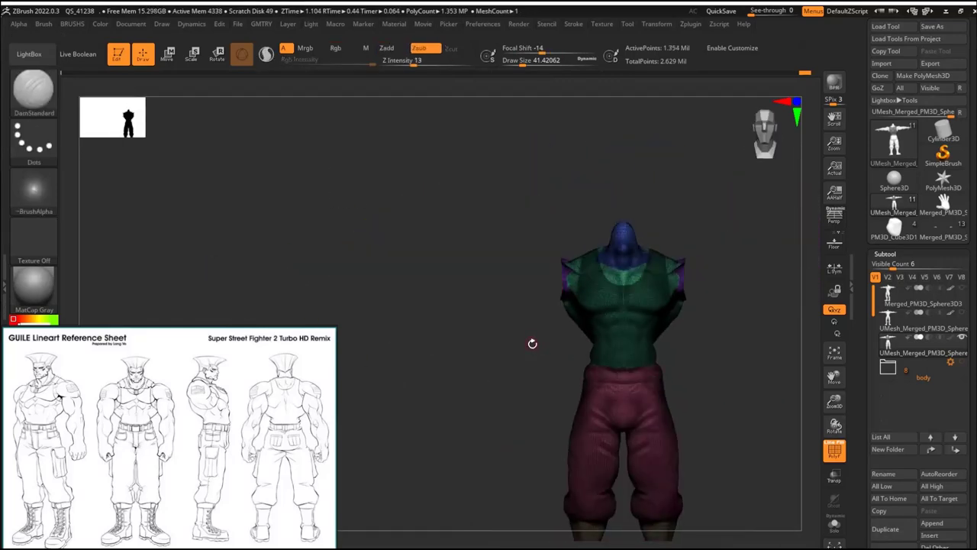
Step: Hide the pants and everything outside the tank-top shape, isolating the torso for a yellow polygroup
mouse_move(533, 343)
right_down()
mouse_move(678, 277)
mouse_move(654, 261)
right_up()
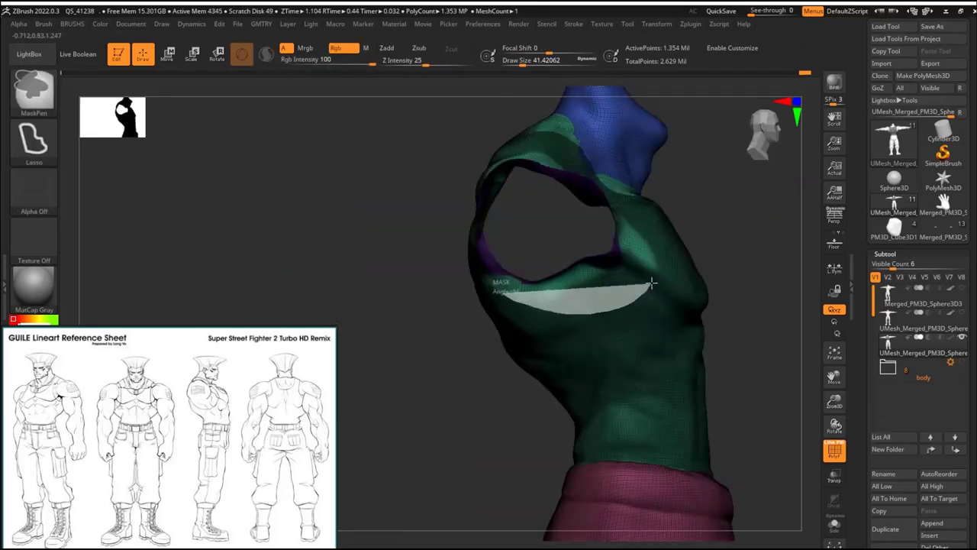
mouse_move(651, 284)
right_down()
mouse_move(733, 218)
mouse_move(721, 295)
right_up()
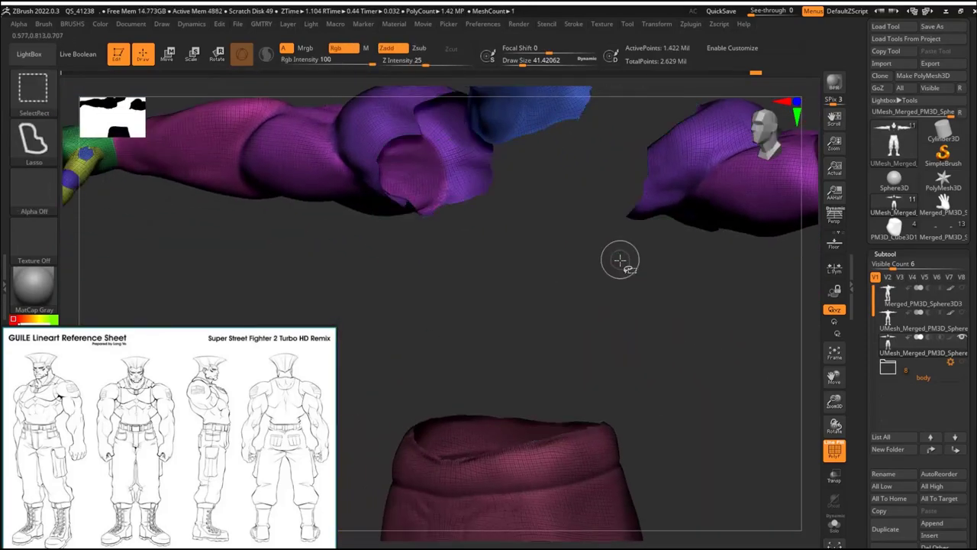
ctrl+shift+click(577, 452)
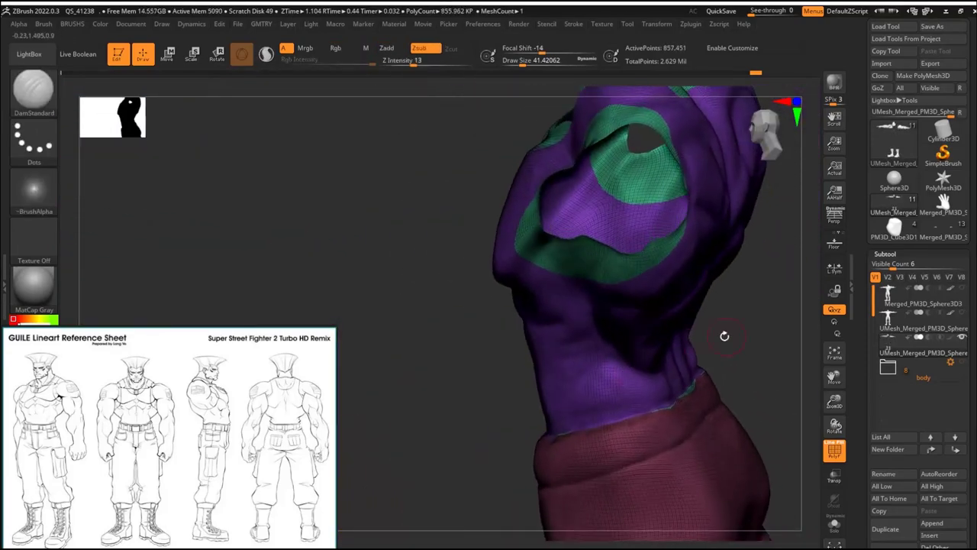
ctrl+shift+click(476, 464)
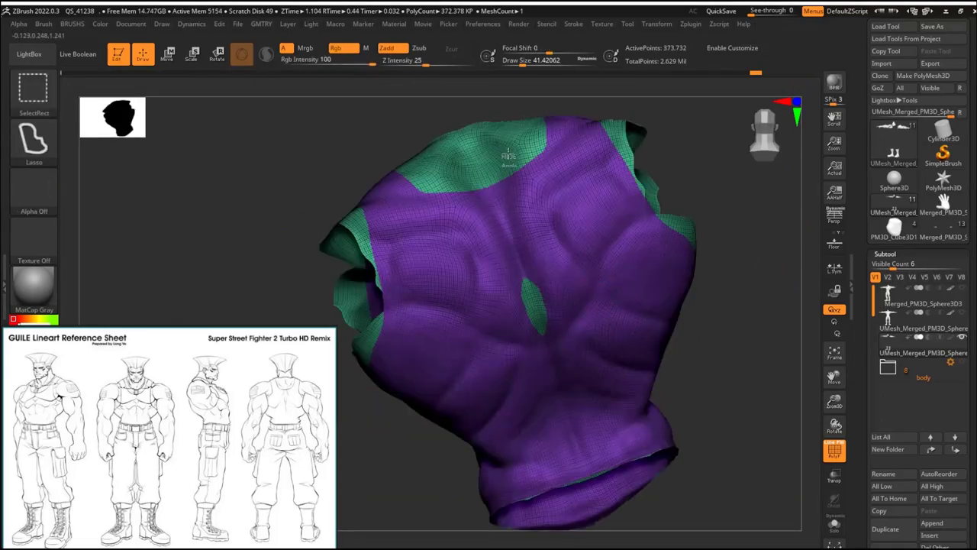
ctrl+shift+drag(535, 263, 598, 333)
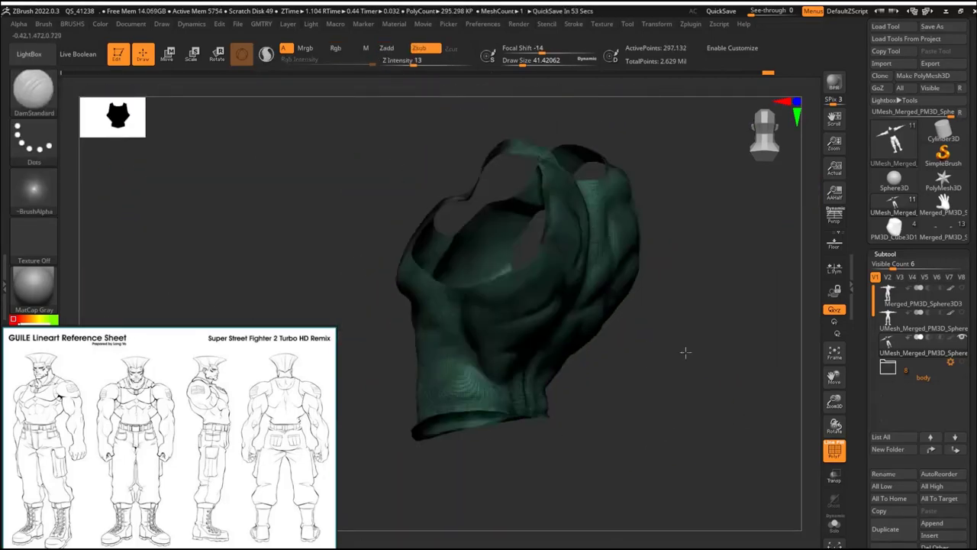
drag(684, 349, 757, 352)
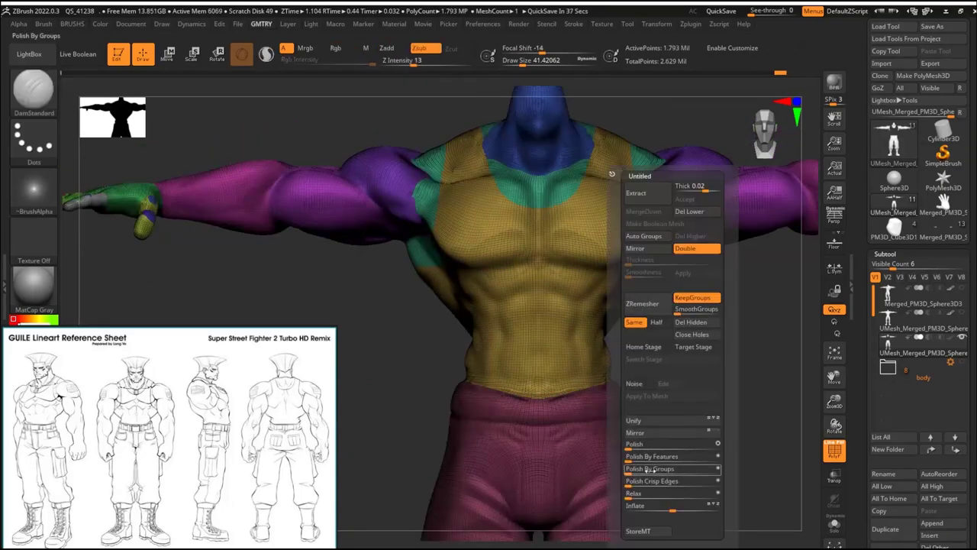
Step: Raise Polish By Groups to smooth the yellow tank-top polygroup borders on the belly
drag(648, 469, 651, 486)
drag(690, 347, 748, 382)
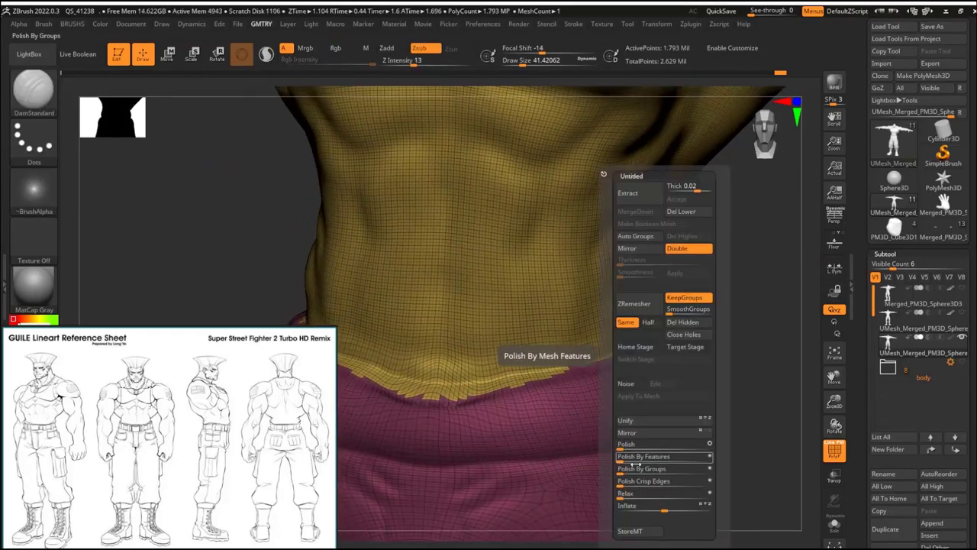
drag(626, 471, 640, 468)
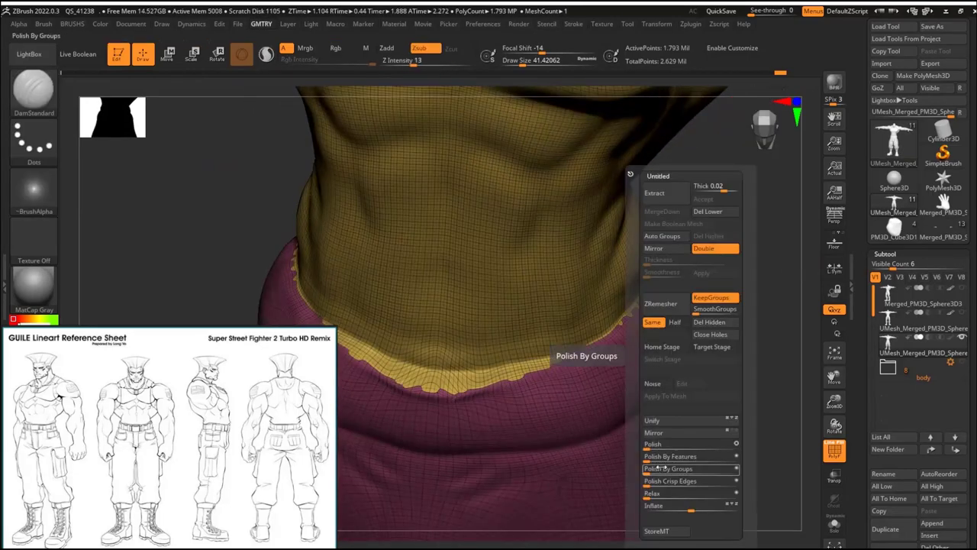
drag(662, 466, 684, 459)
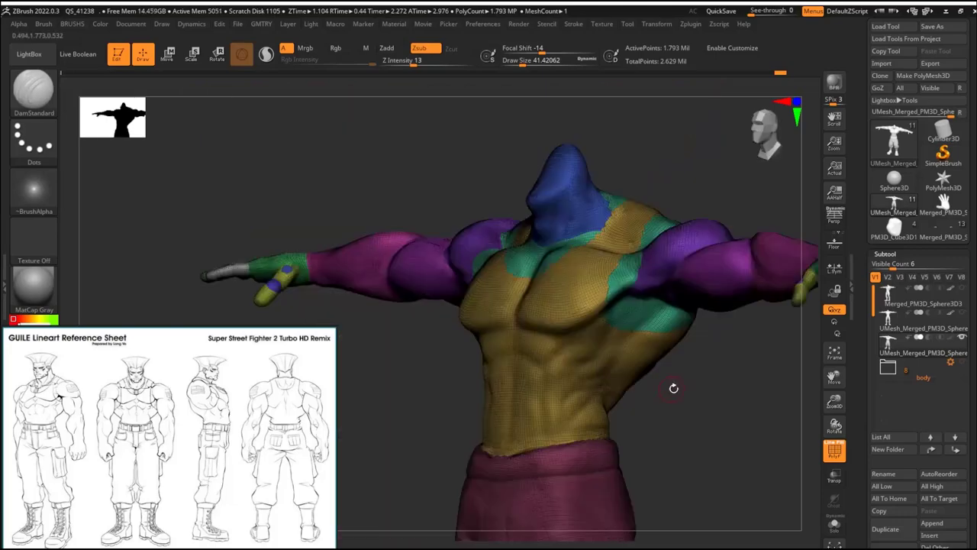
Step: Inspect the smoothed tank-top edge close up from the side, then from the front
alt+drag(672, 388, 693, 425)
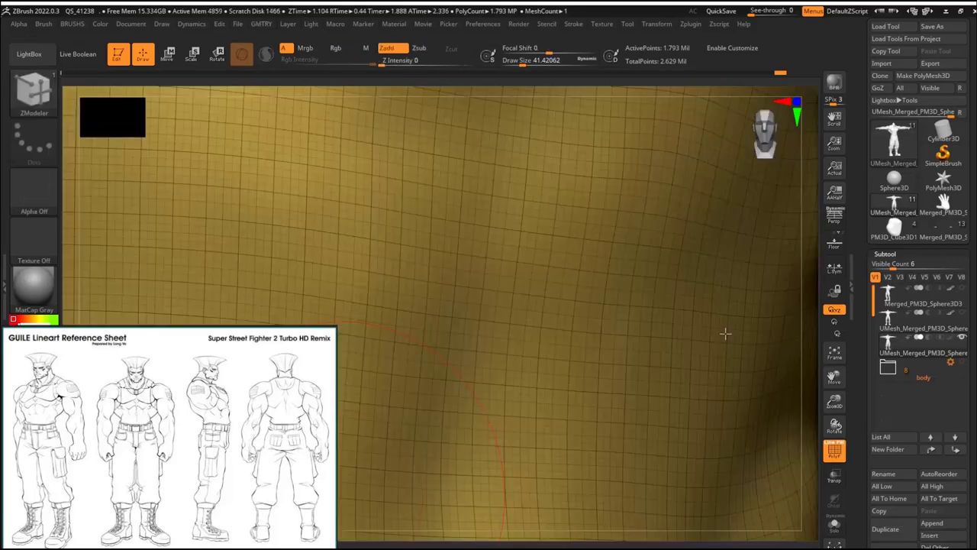
drag(704, 93, 694, 425)
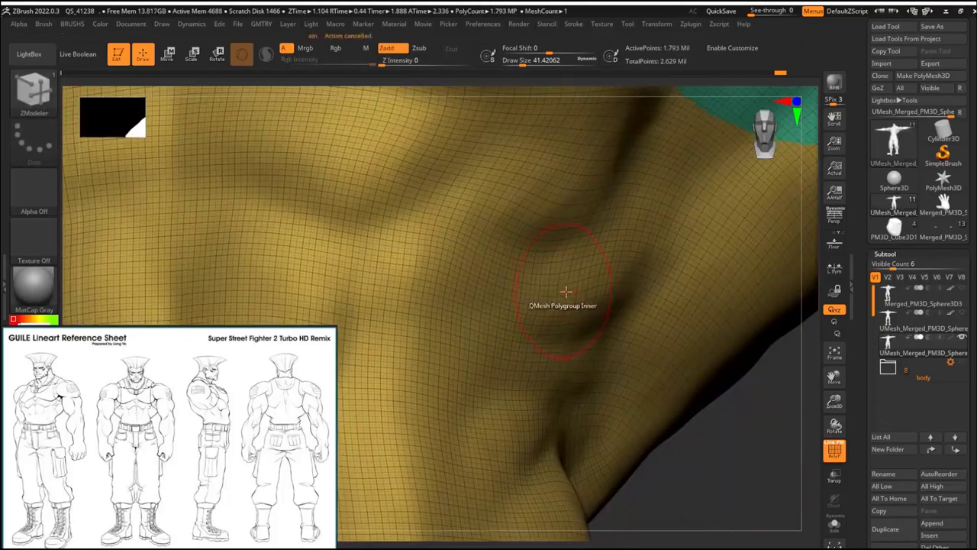
key(f)
drag(751, 421, 735, 333)
scroll(916, 344, down, 1)
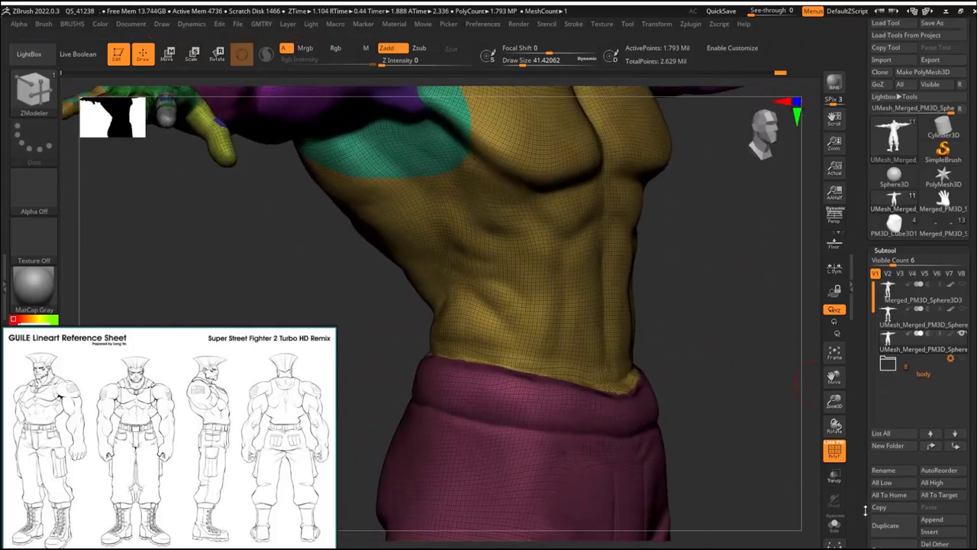
click(835, 400)
mouse_move(678, 307)
mouse_down()
mouse_move(644, 292)
mouse_move(744, 394)
mouse_move(626, 273)
mouse_up()
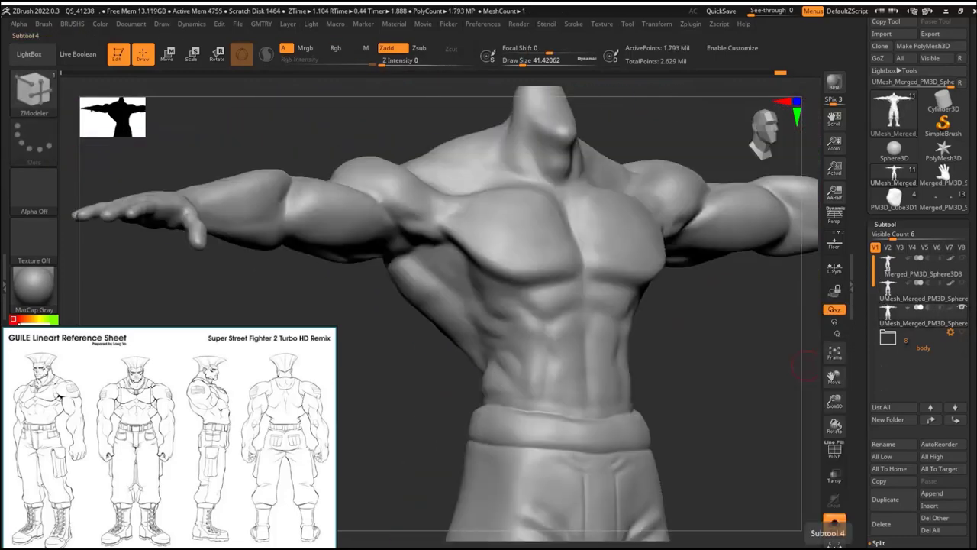
Step: Turn on polygroup colours and wireframe and inspect the tank-top group on the torso
drag(805, 365, 735, 355)
key(shift+f)
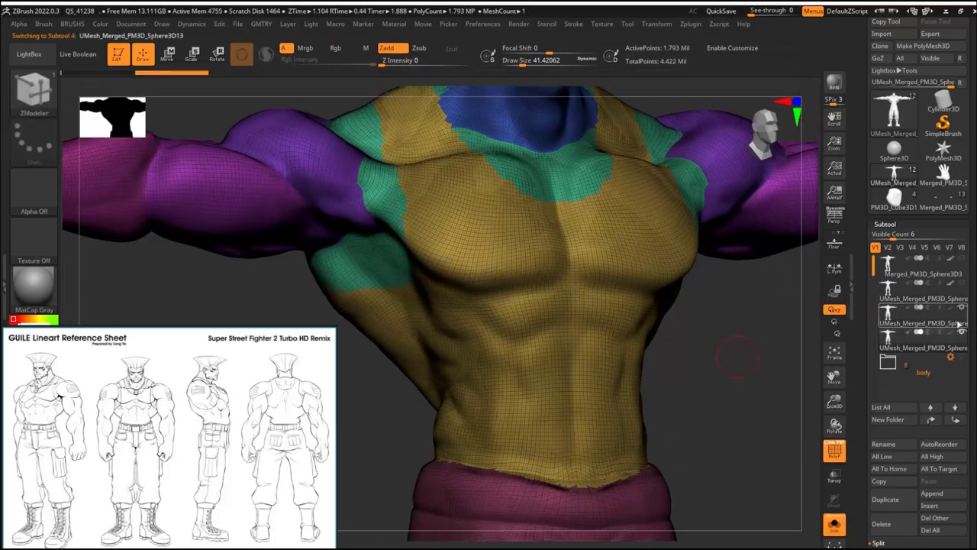
key(f)
right_drag(738, 355, 763, 388)
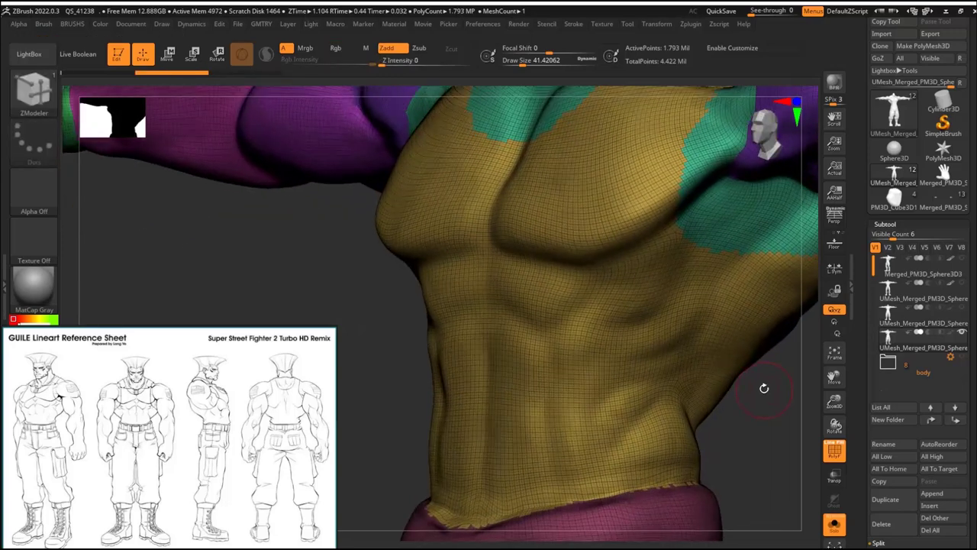
key(f)
right_drag(705, 373, 771, 486)
Step: Select the split-off tank-top subtool of 18,951 points and view it at three-quarters
key(g)
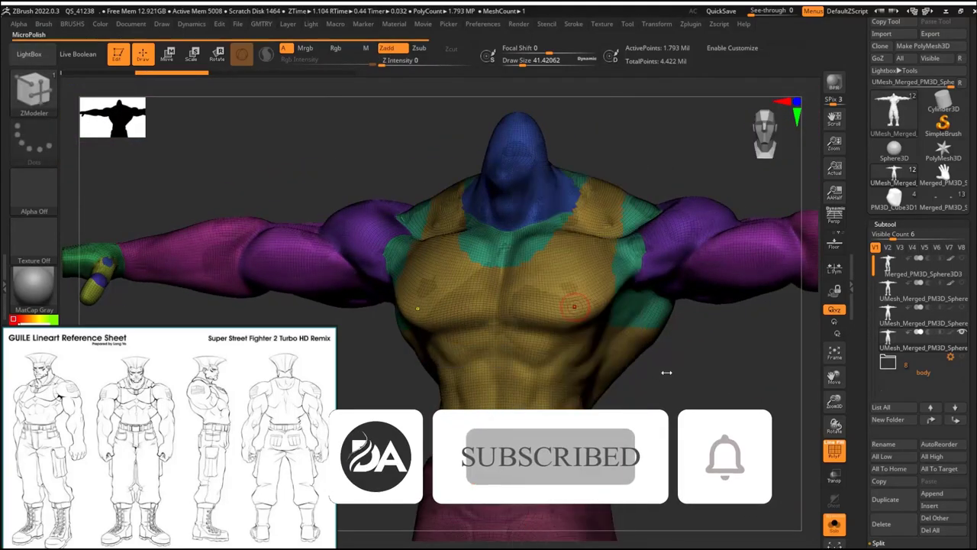
right_drag(666, 373, 535, 267)
key(g)
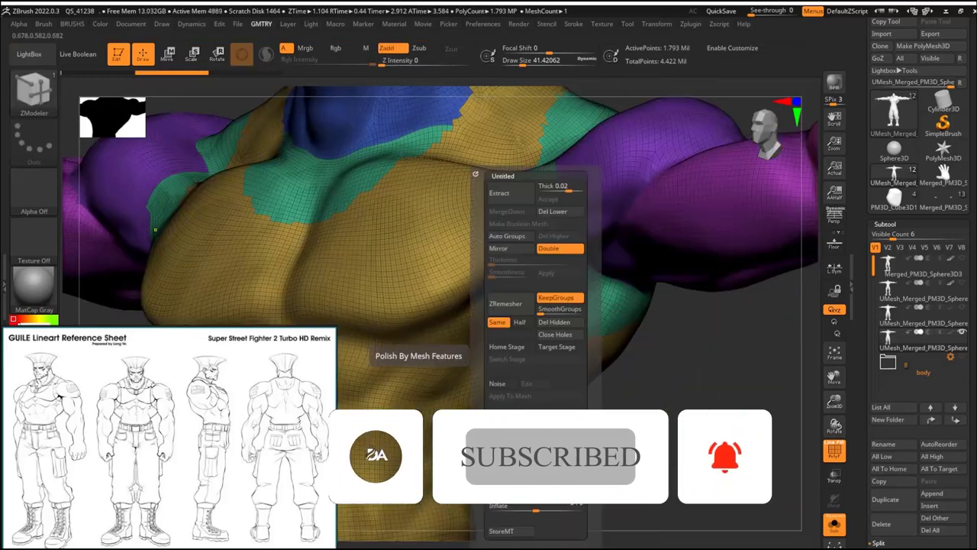
shift+right_drag(617, 375, 771, 293)
click(901, 269)
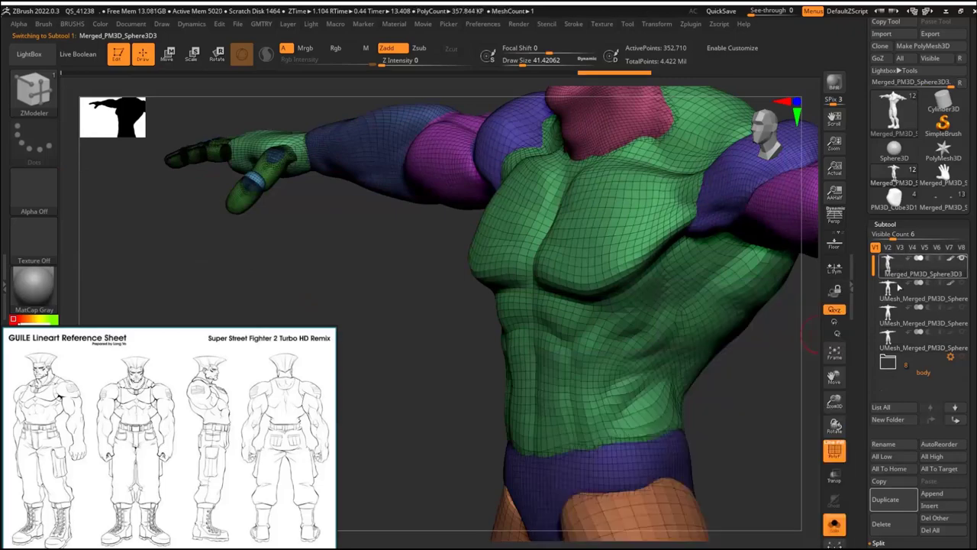
right_drag(657, 366, 693, 318)
click(888, 338)
alt+click(585, 255)
right_drag(585, 255, 657, 298)
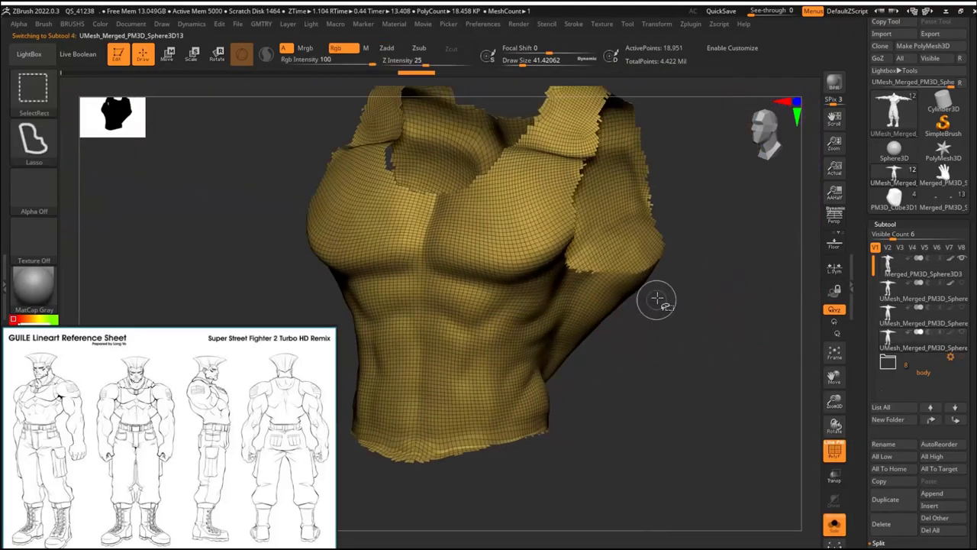
key(space)
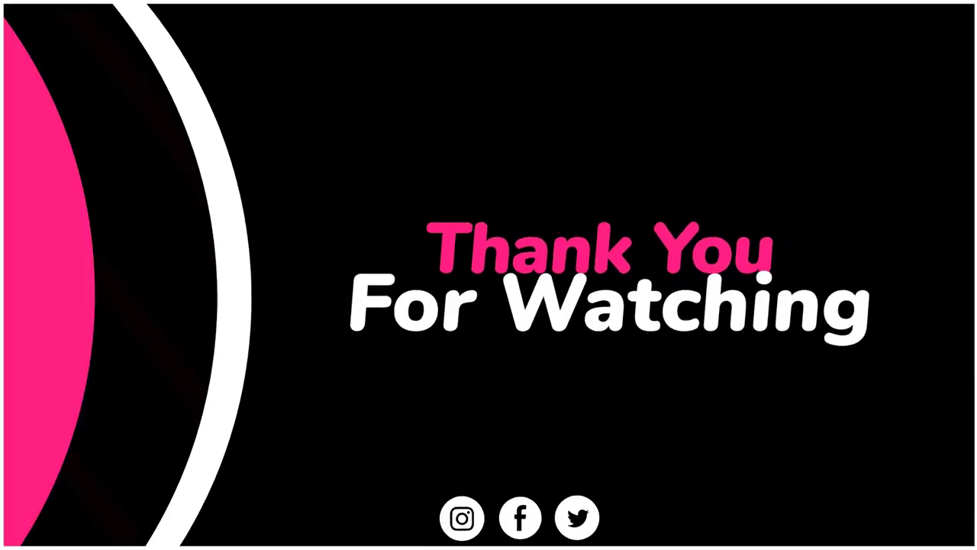